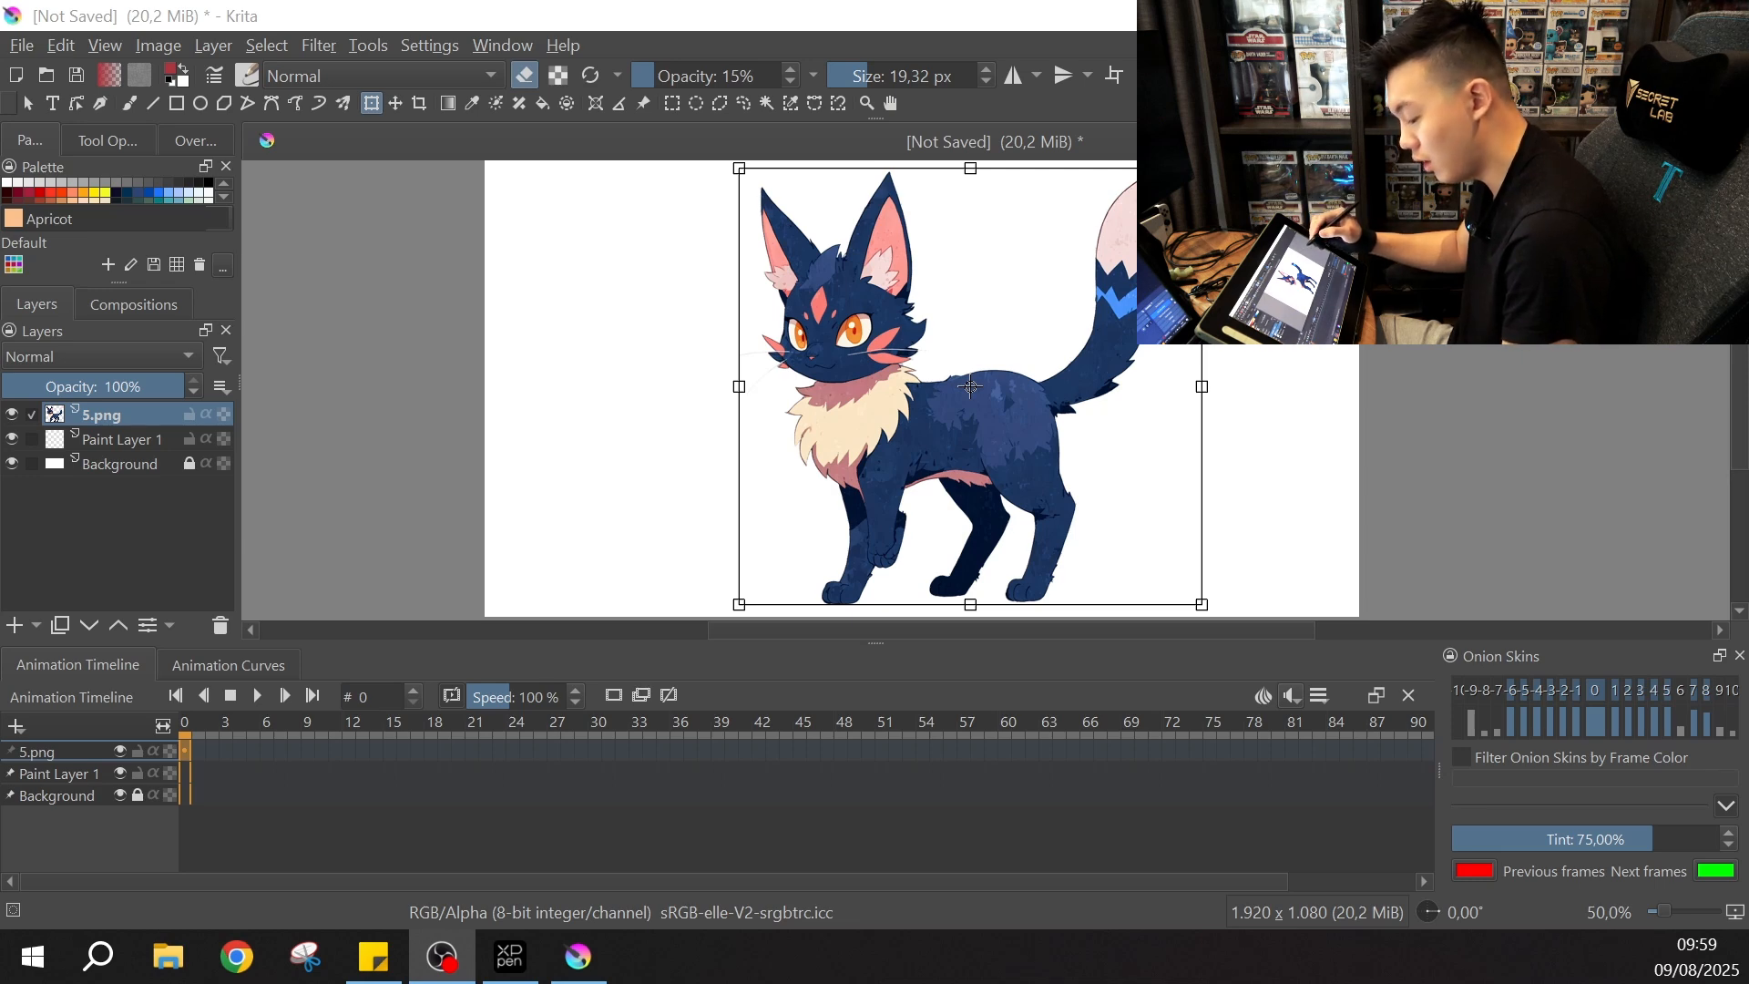
Step: Lasso the cat's whole tail with a freehand selection and cut it onto a new layer
scroll(1139, 336, up, 2)
key(space)
drag(1139, 336, 945, 467)
key(b)
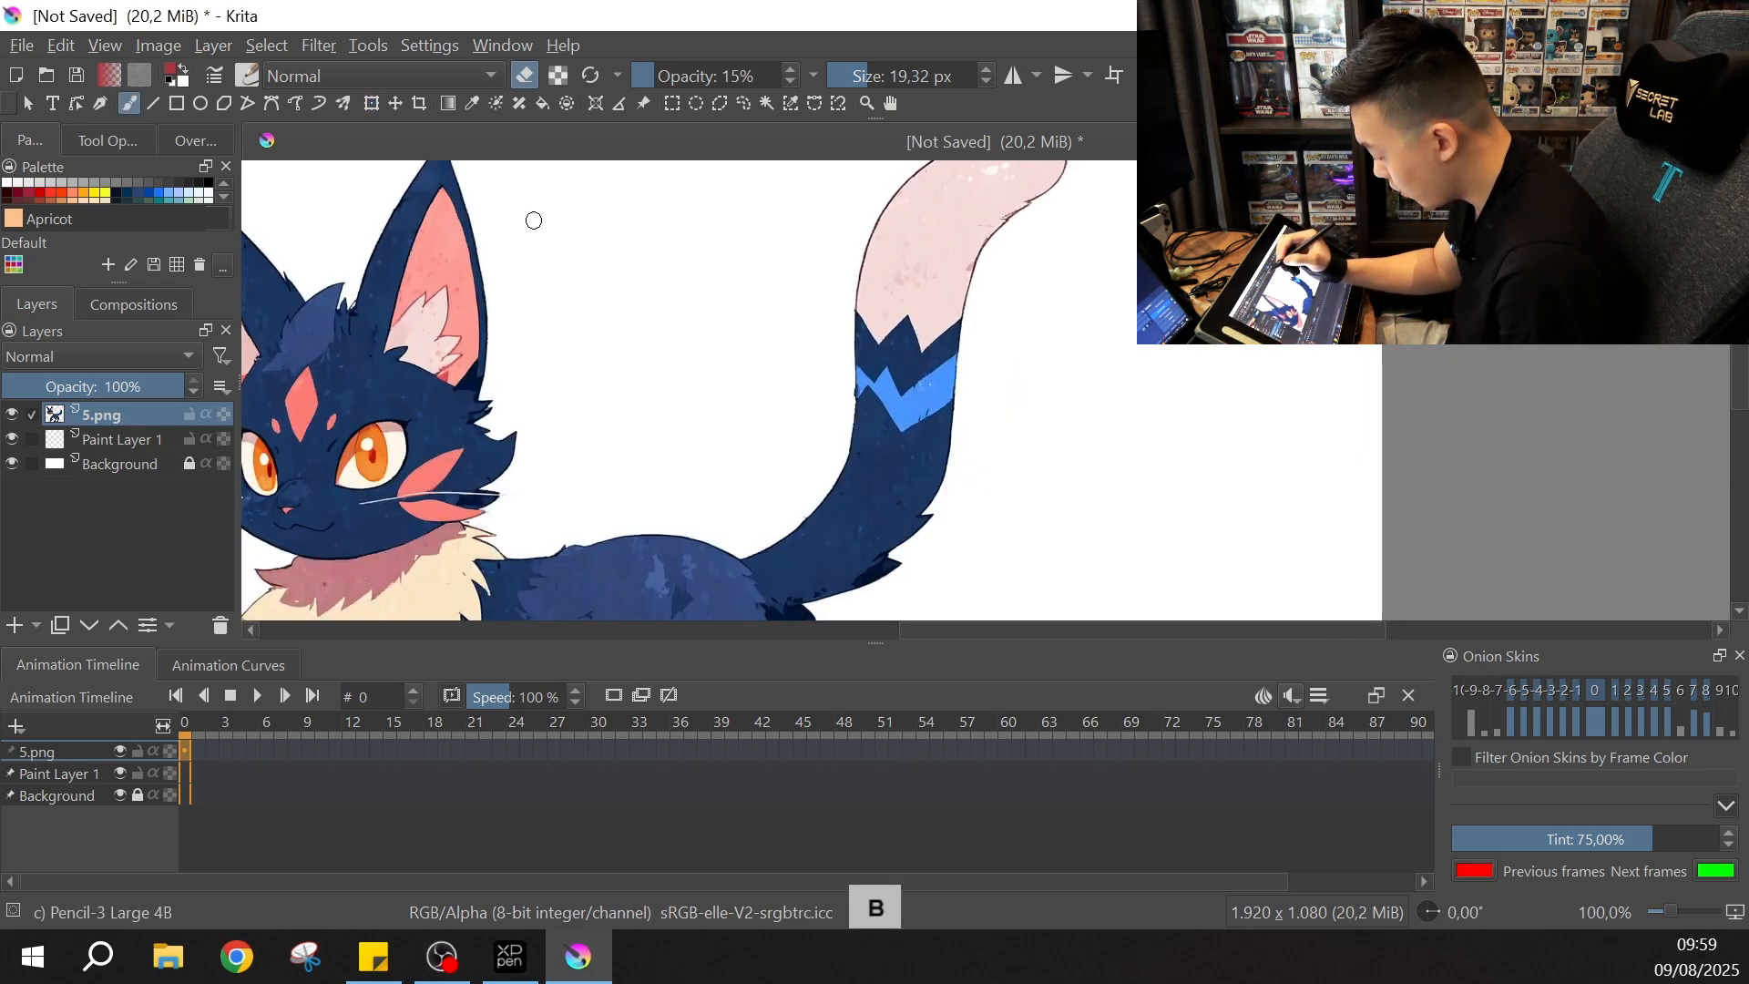
click(751, 101)
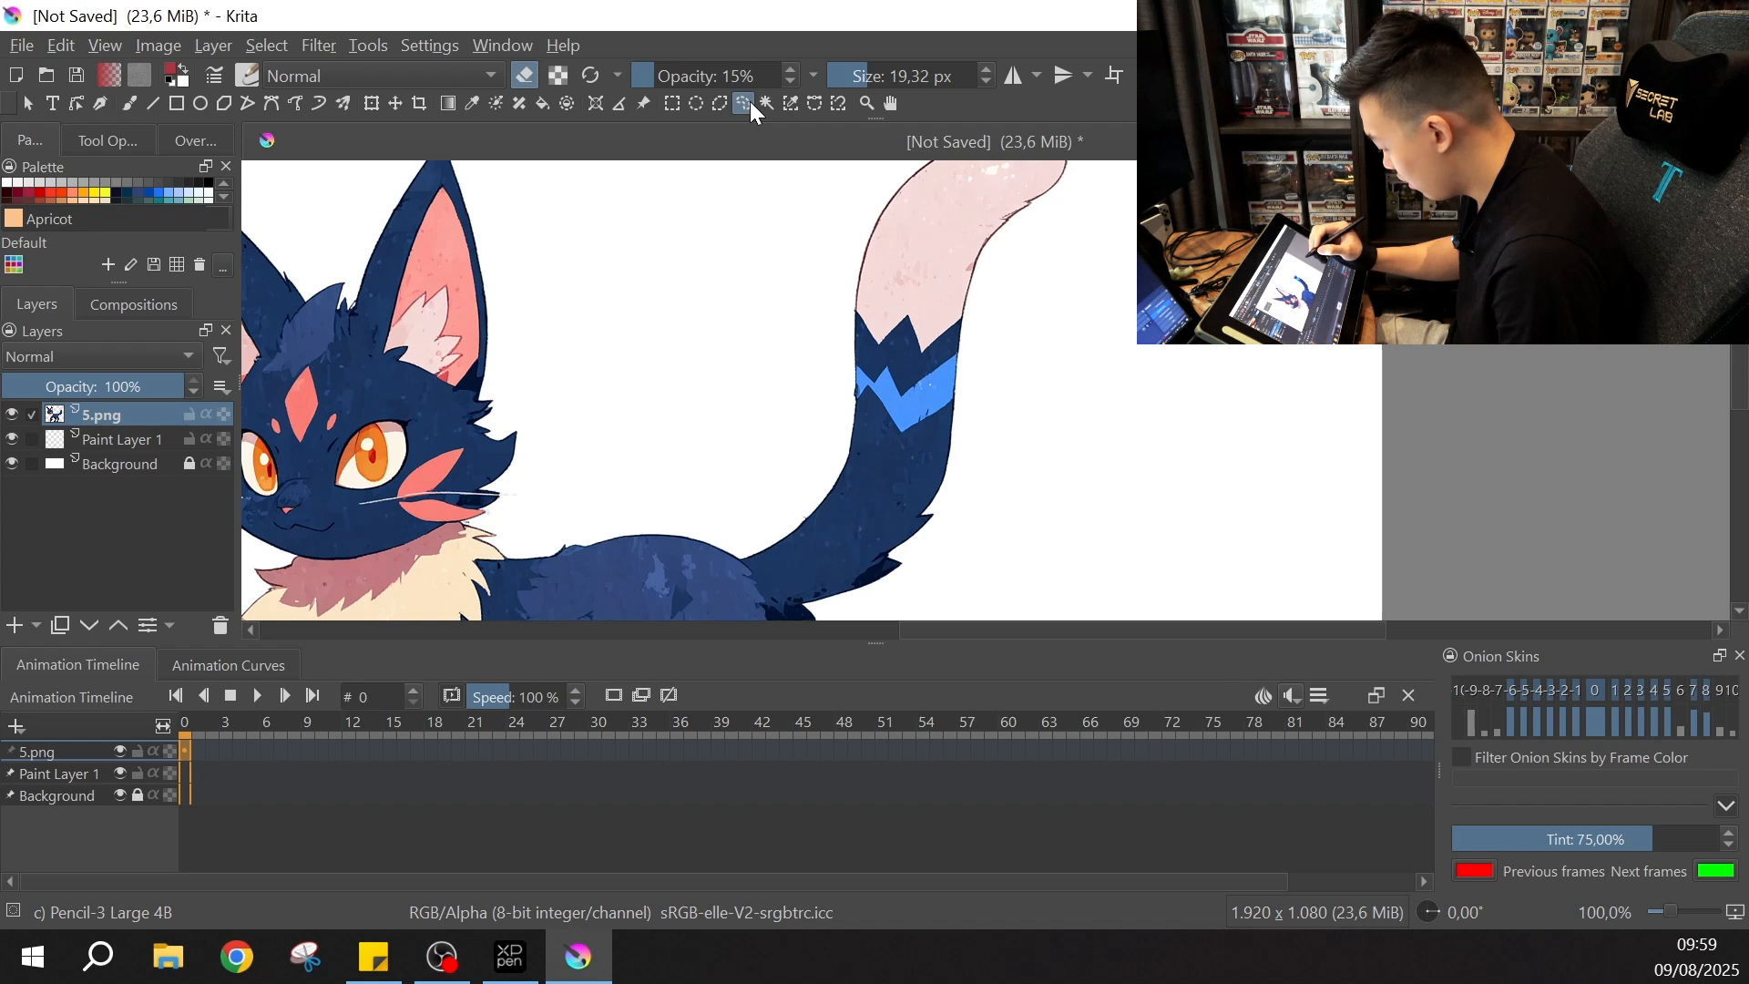
key(ctrl+minus)
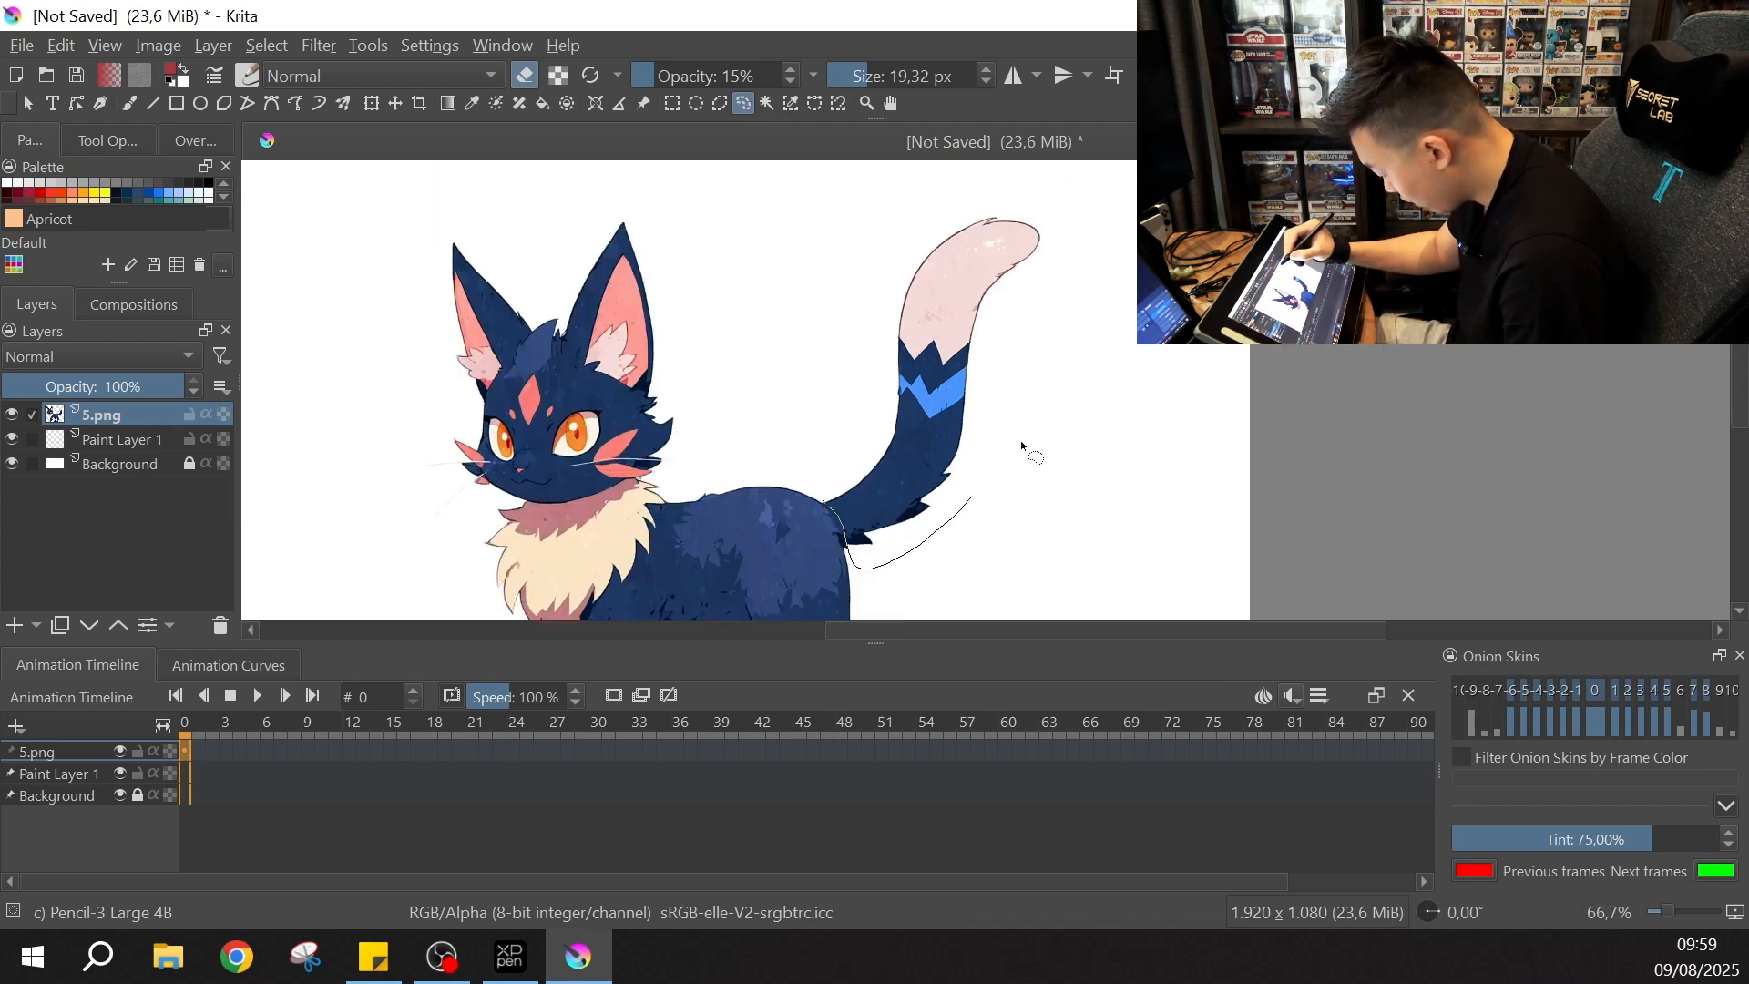
mouse_move(1020, 440)
mouse_down()
mouse_move(1006, 177)
mouse_move(808, 318)
mouse_move(820, 496)
mouse_up()
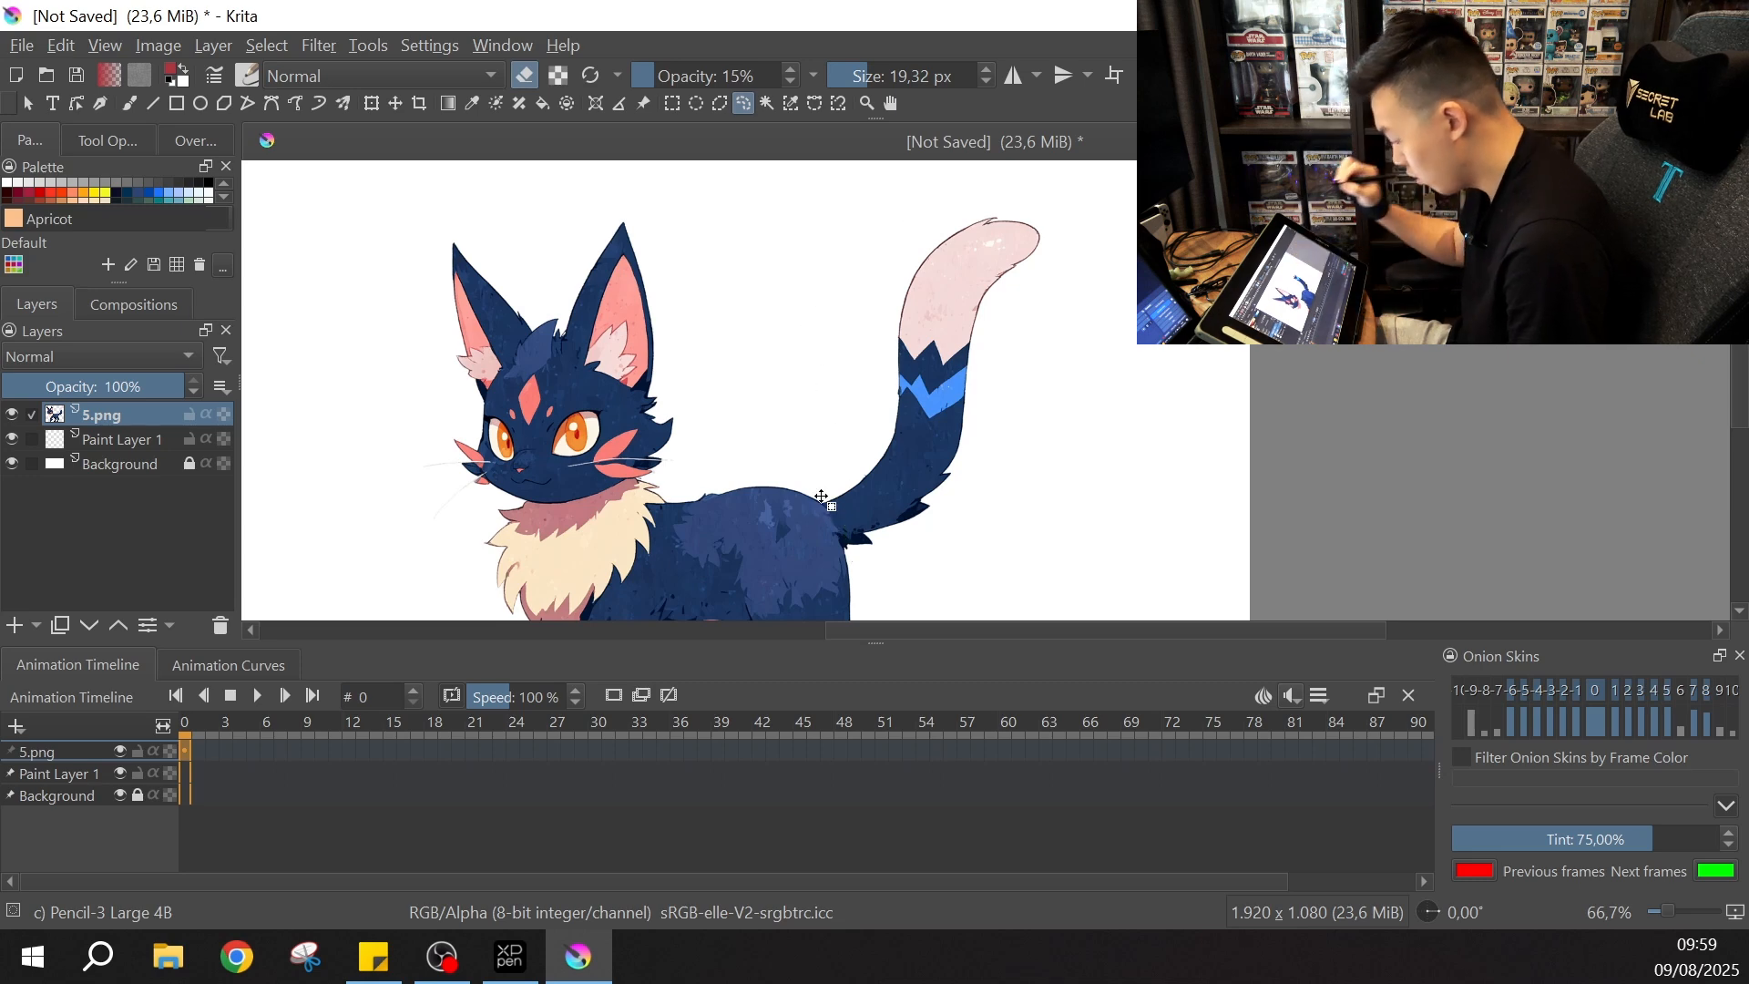
right_click(978, 326)
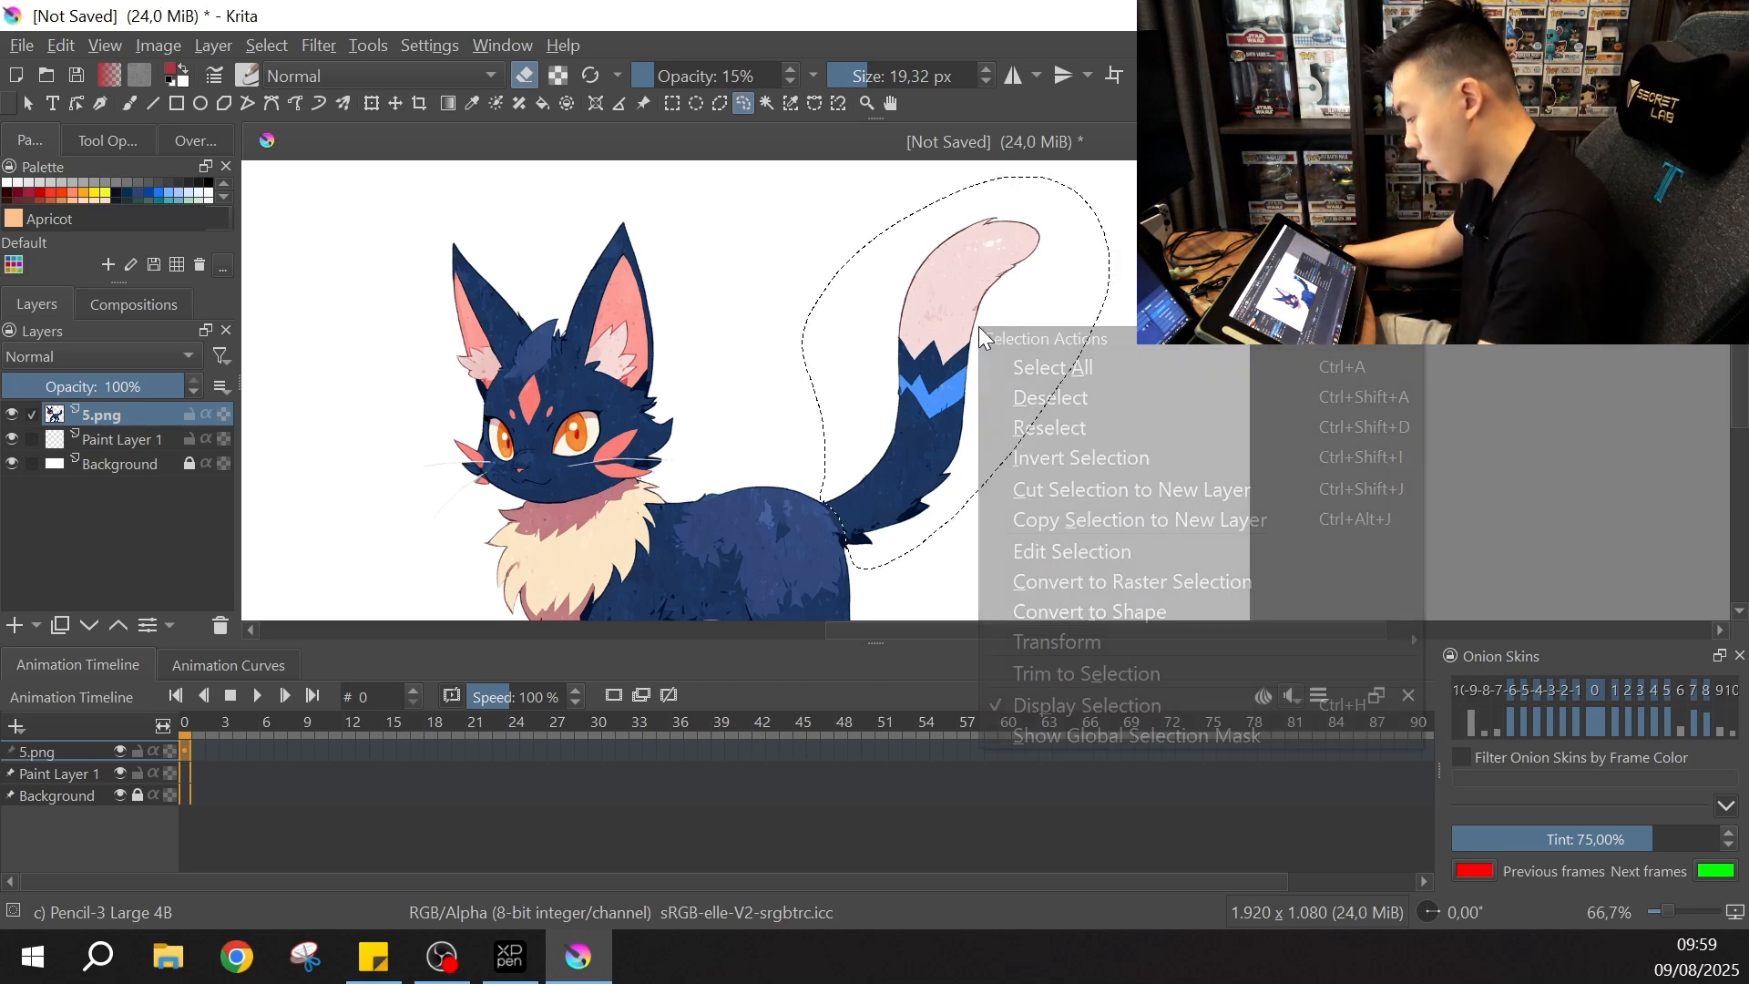
click(1080, 492)
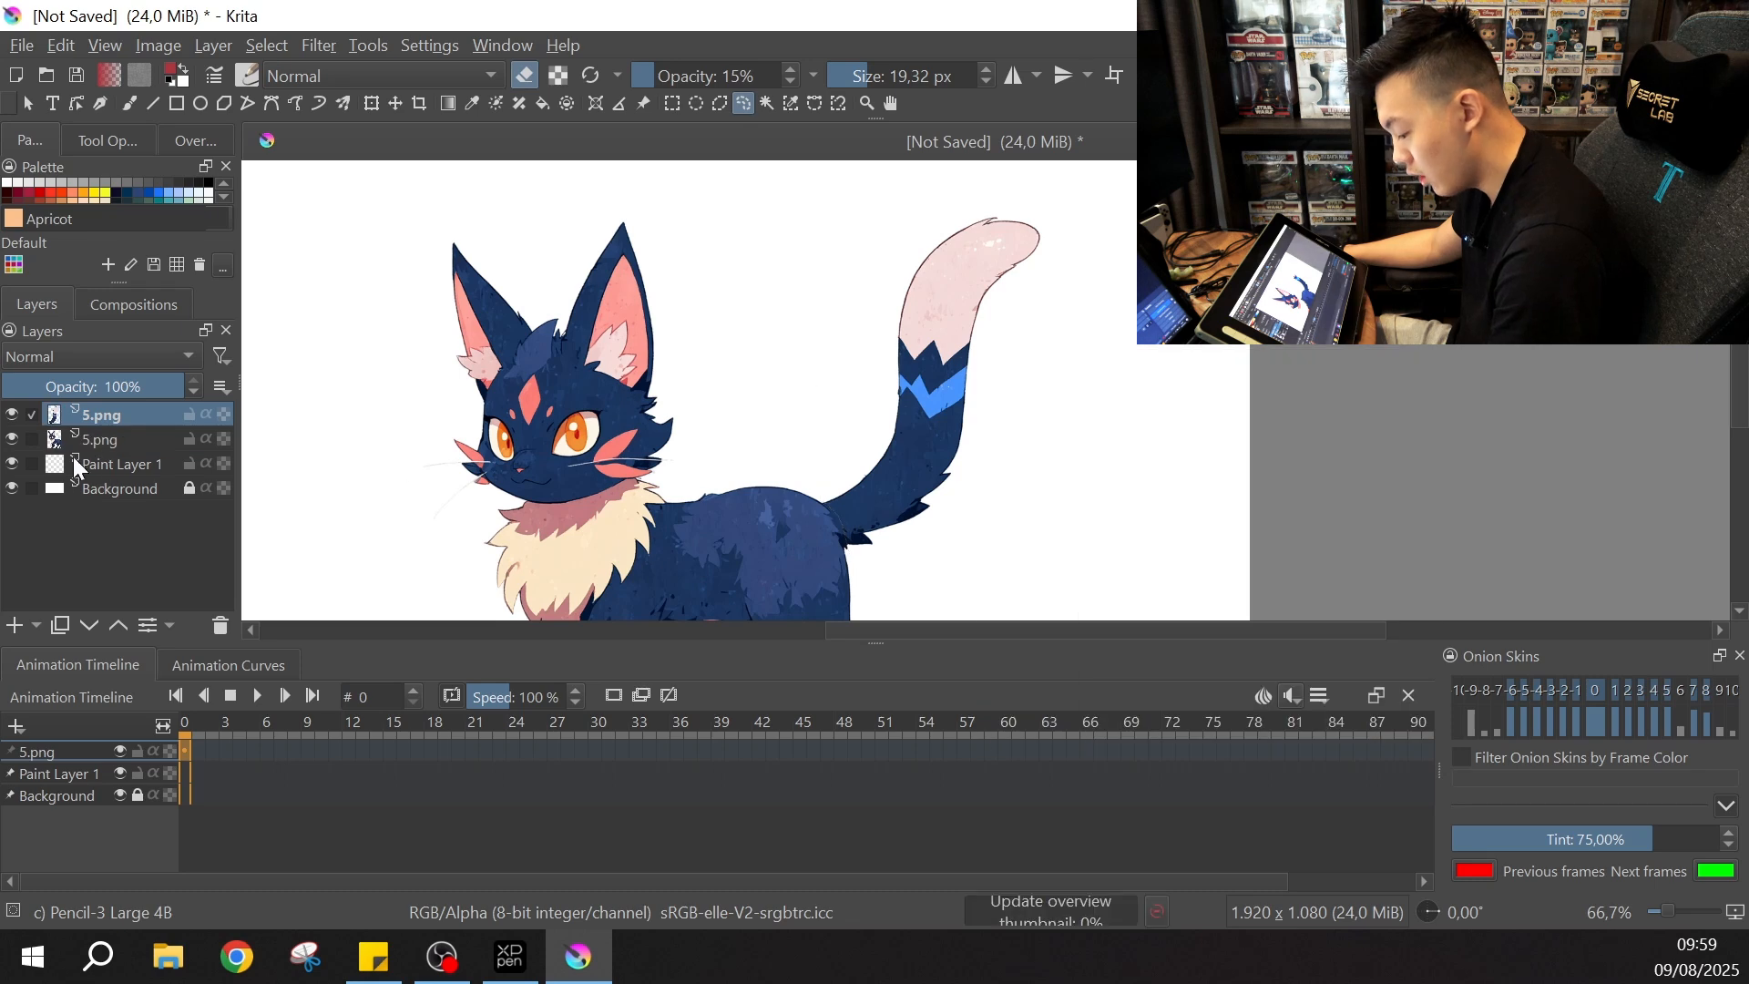
Step: Get rid of the Paint Layer 1 and Background layers, keeping only the two cat layers
click(98, 464)
right_click(145, 468)
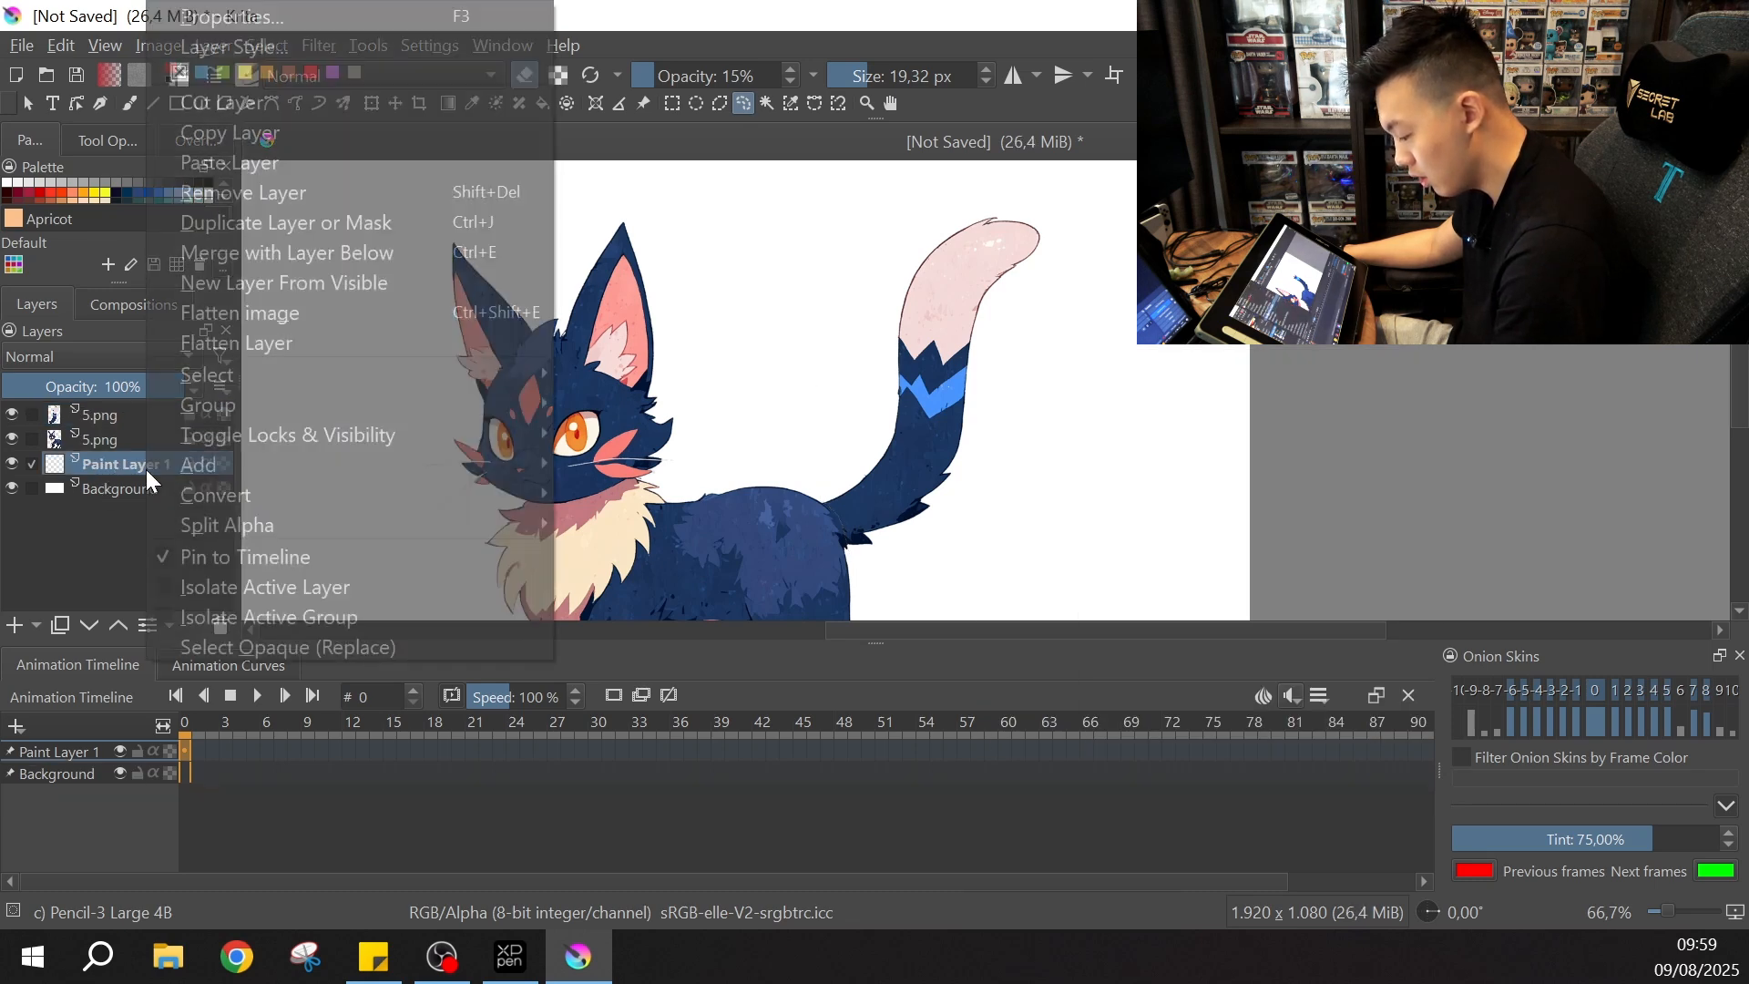
click(223, 247)
right_click(136, 462)
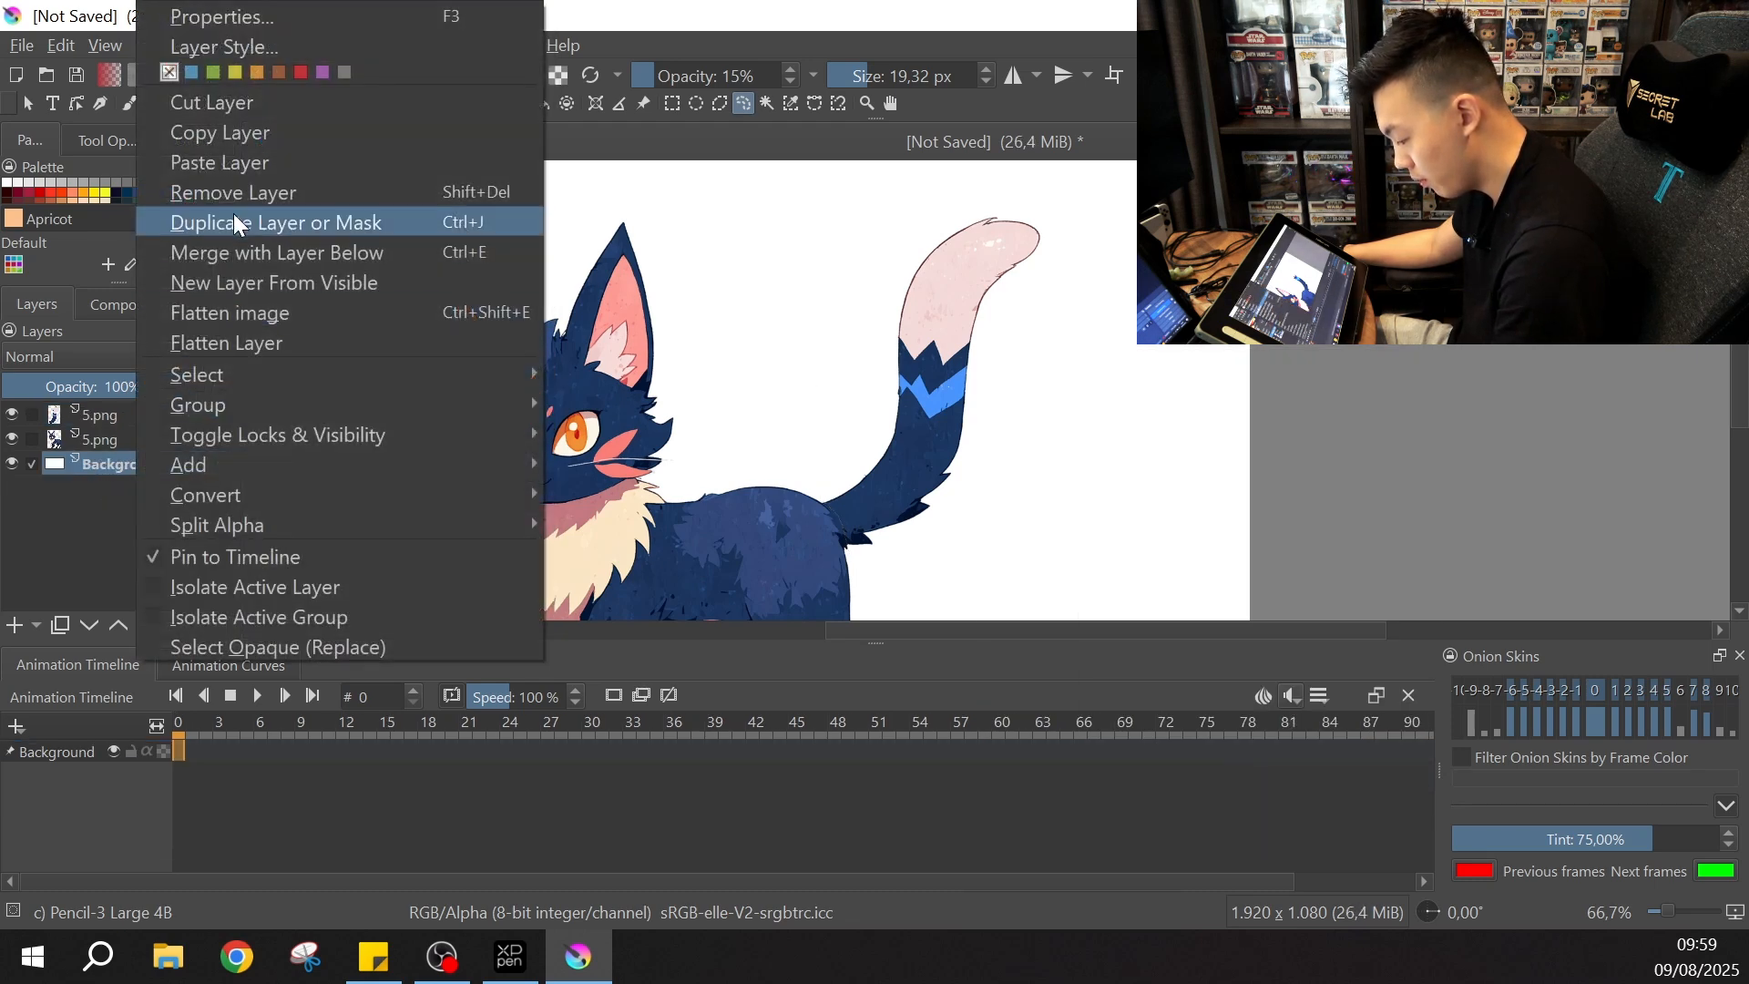
click(226, 183)
Step: Rename the layer holding the cut-out tail to "tail"
click(106, 416)
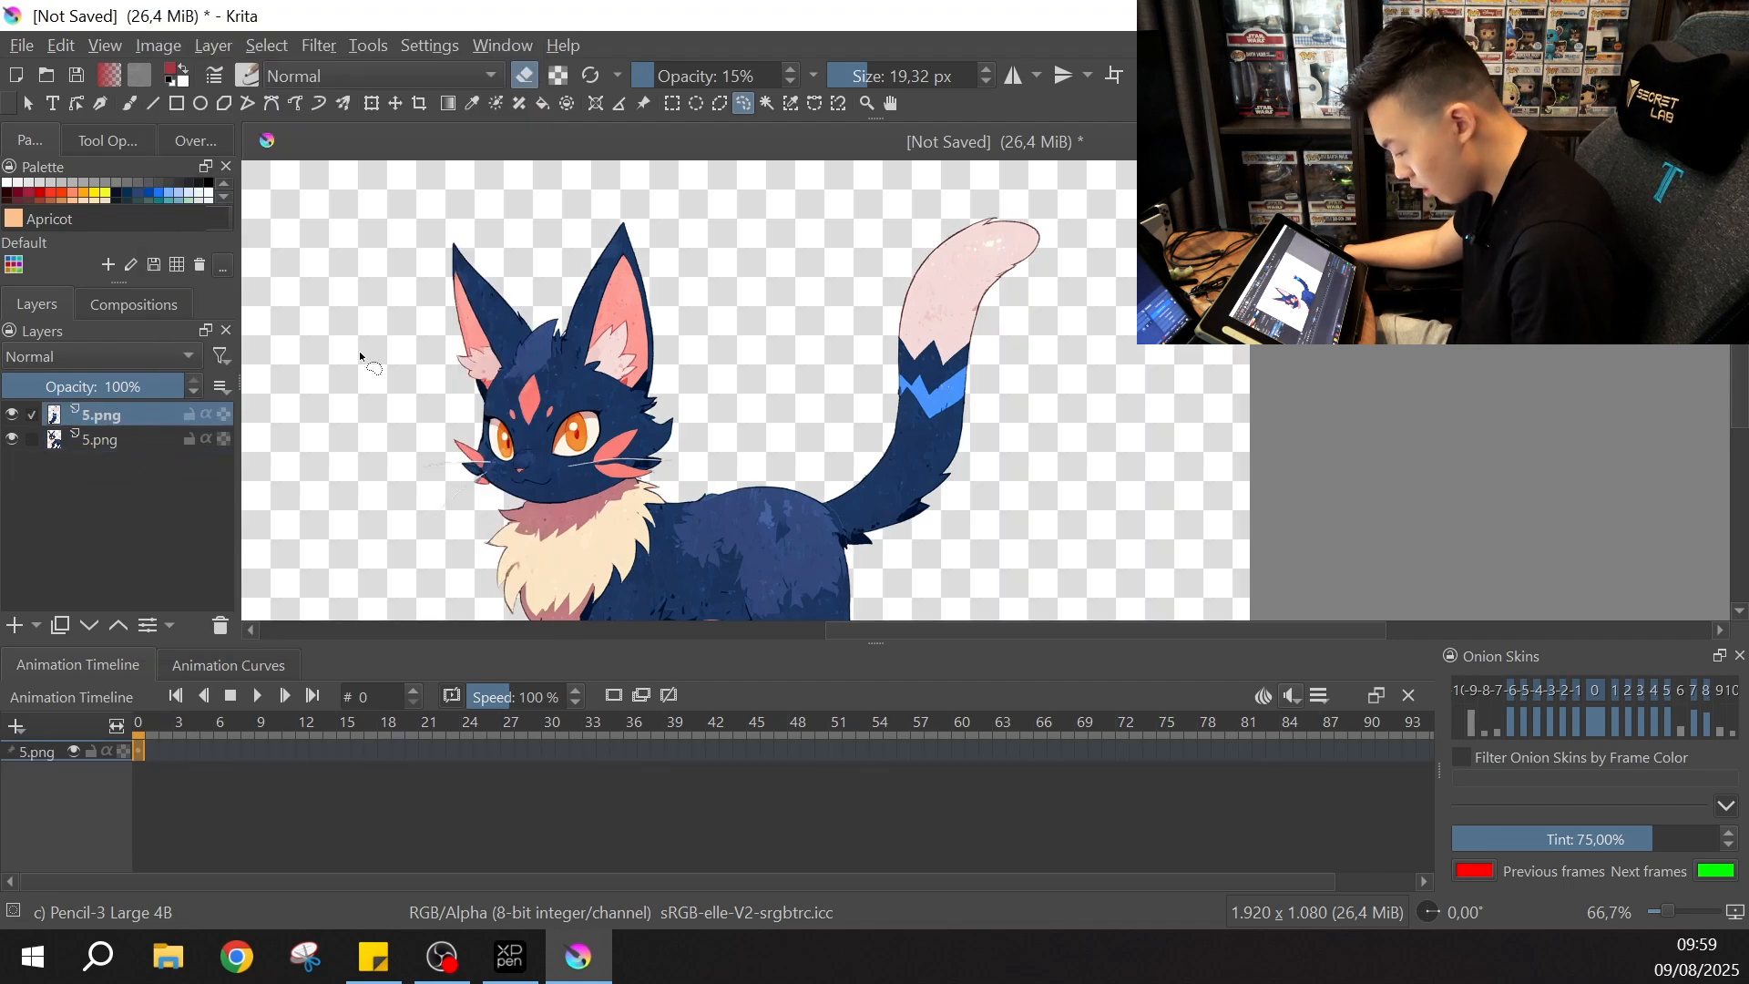
double_click(95, 417)
text(t)
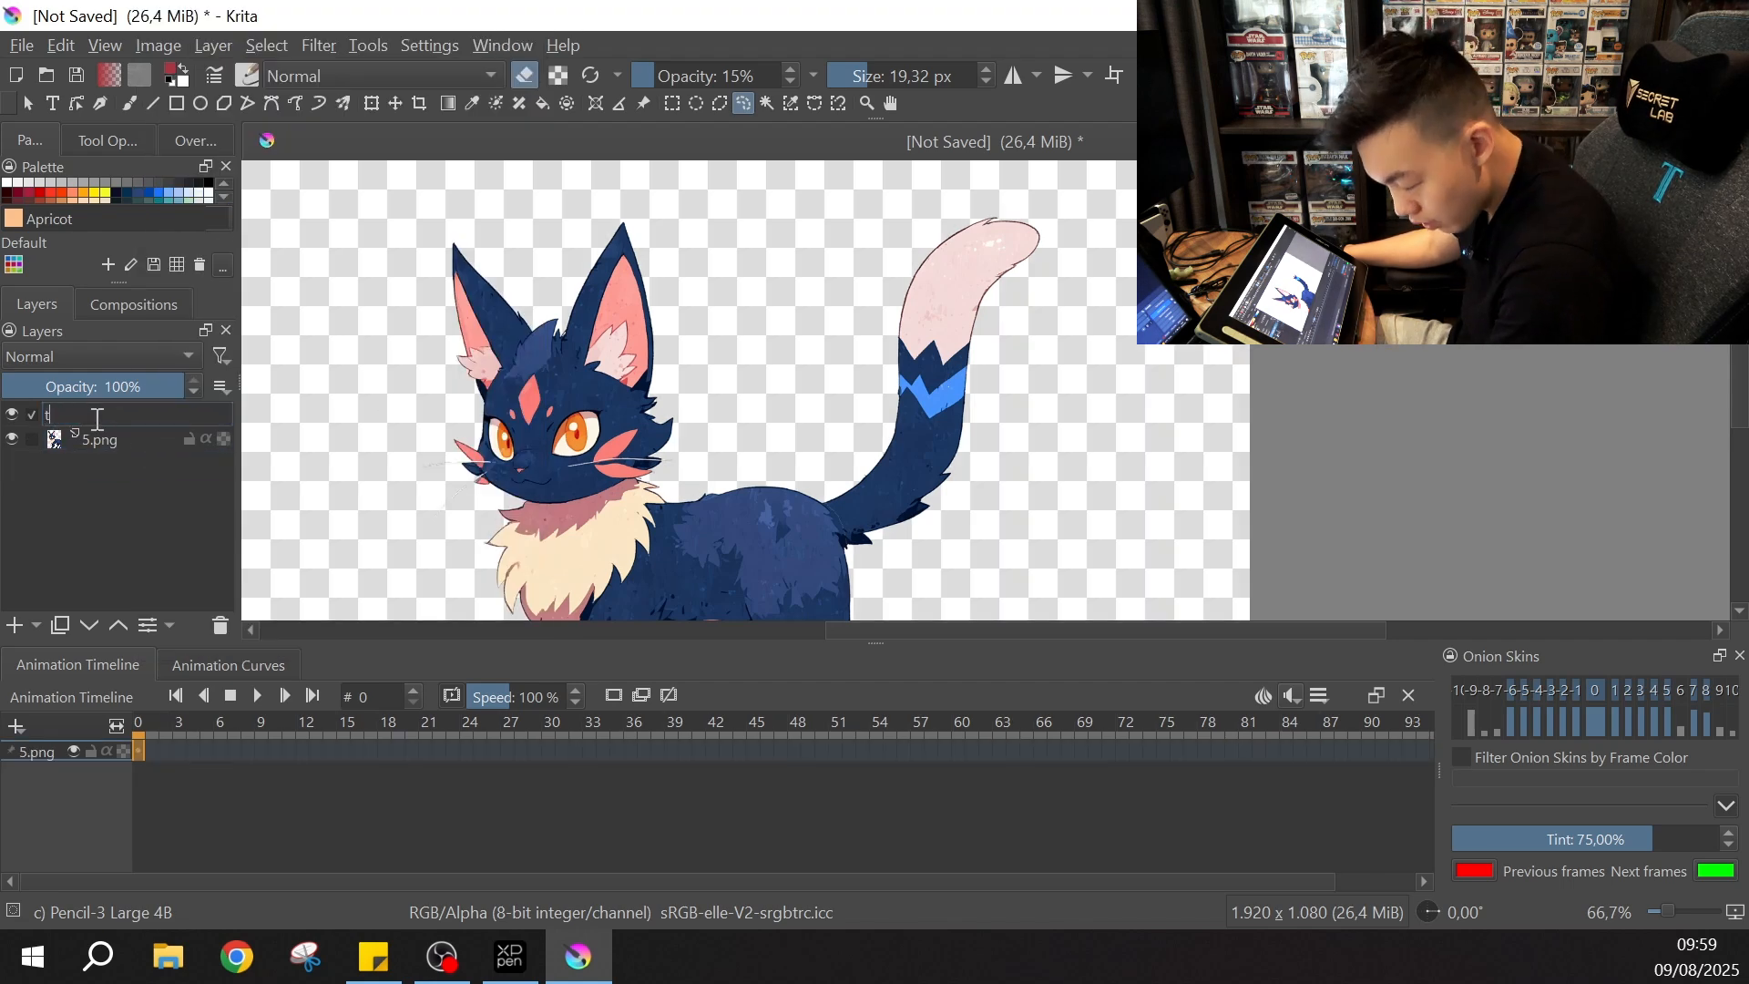
text(ail)
key(Return)
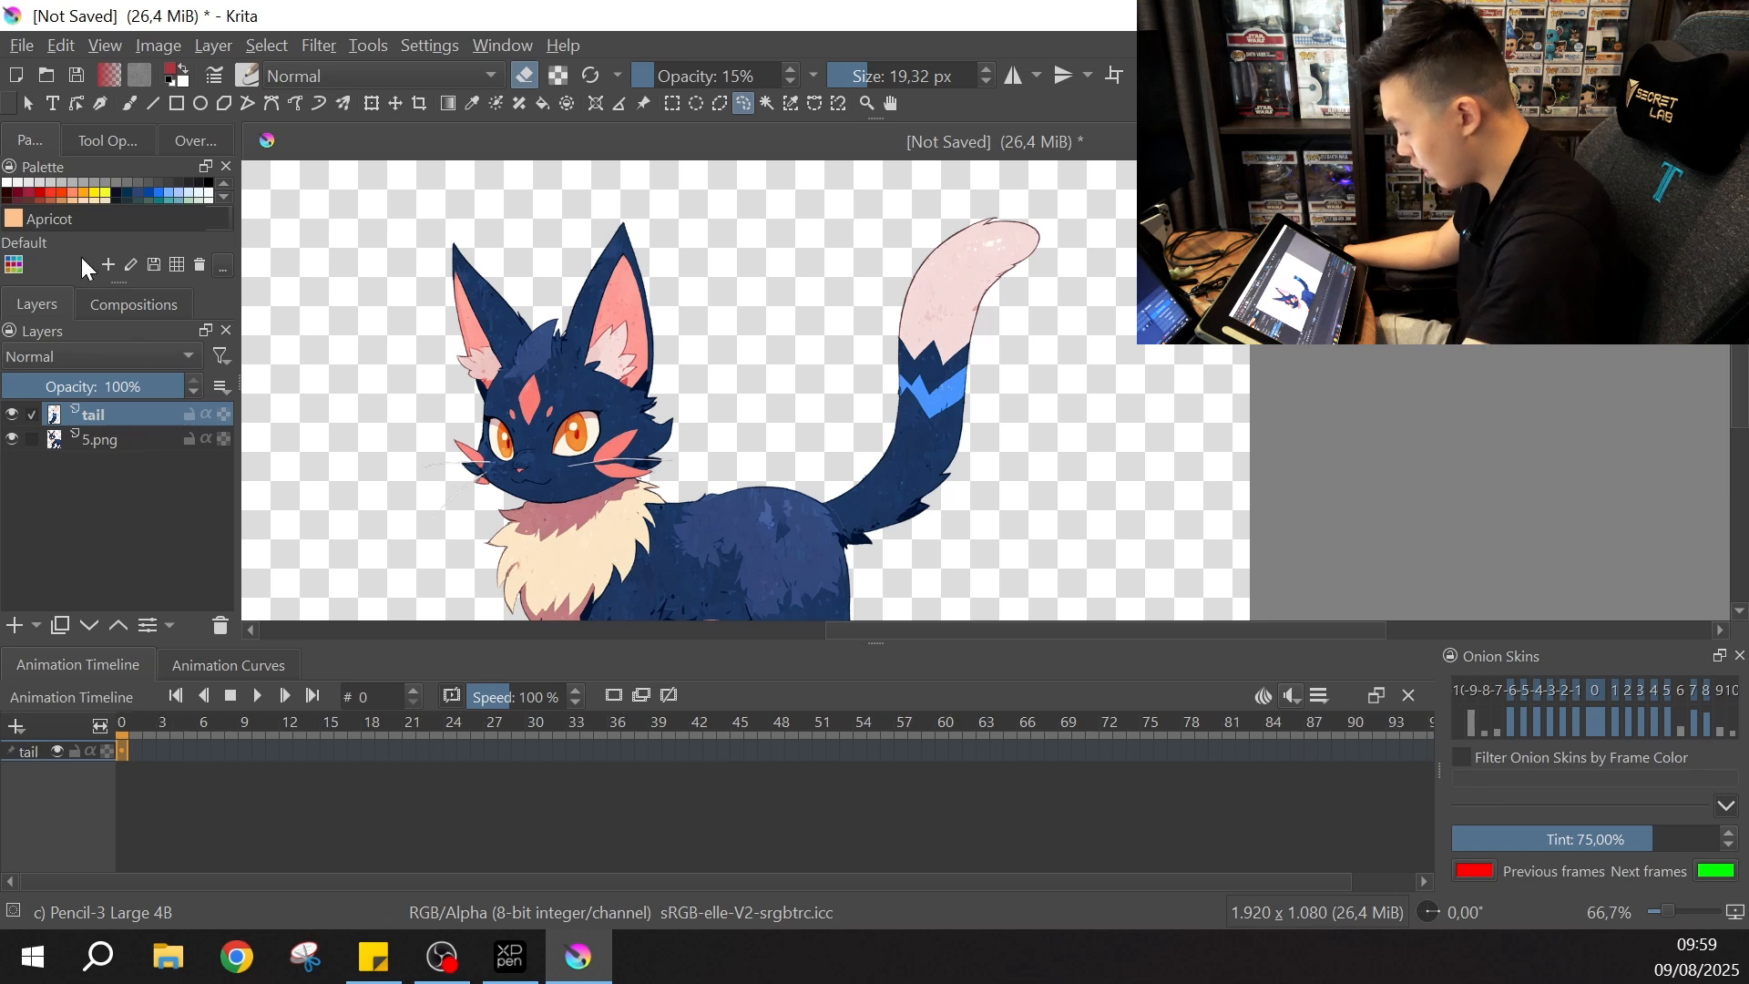
key(ctrl+minus)
key(ctrl+minus)
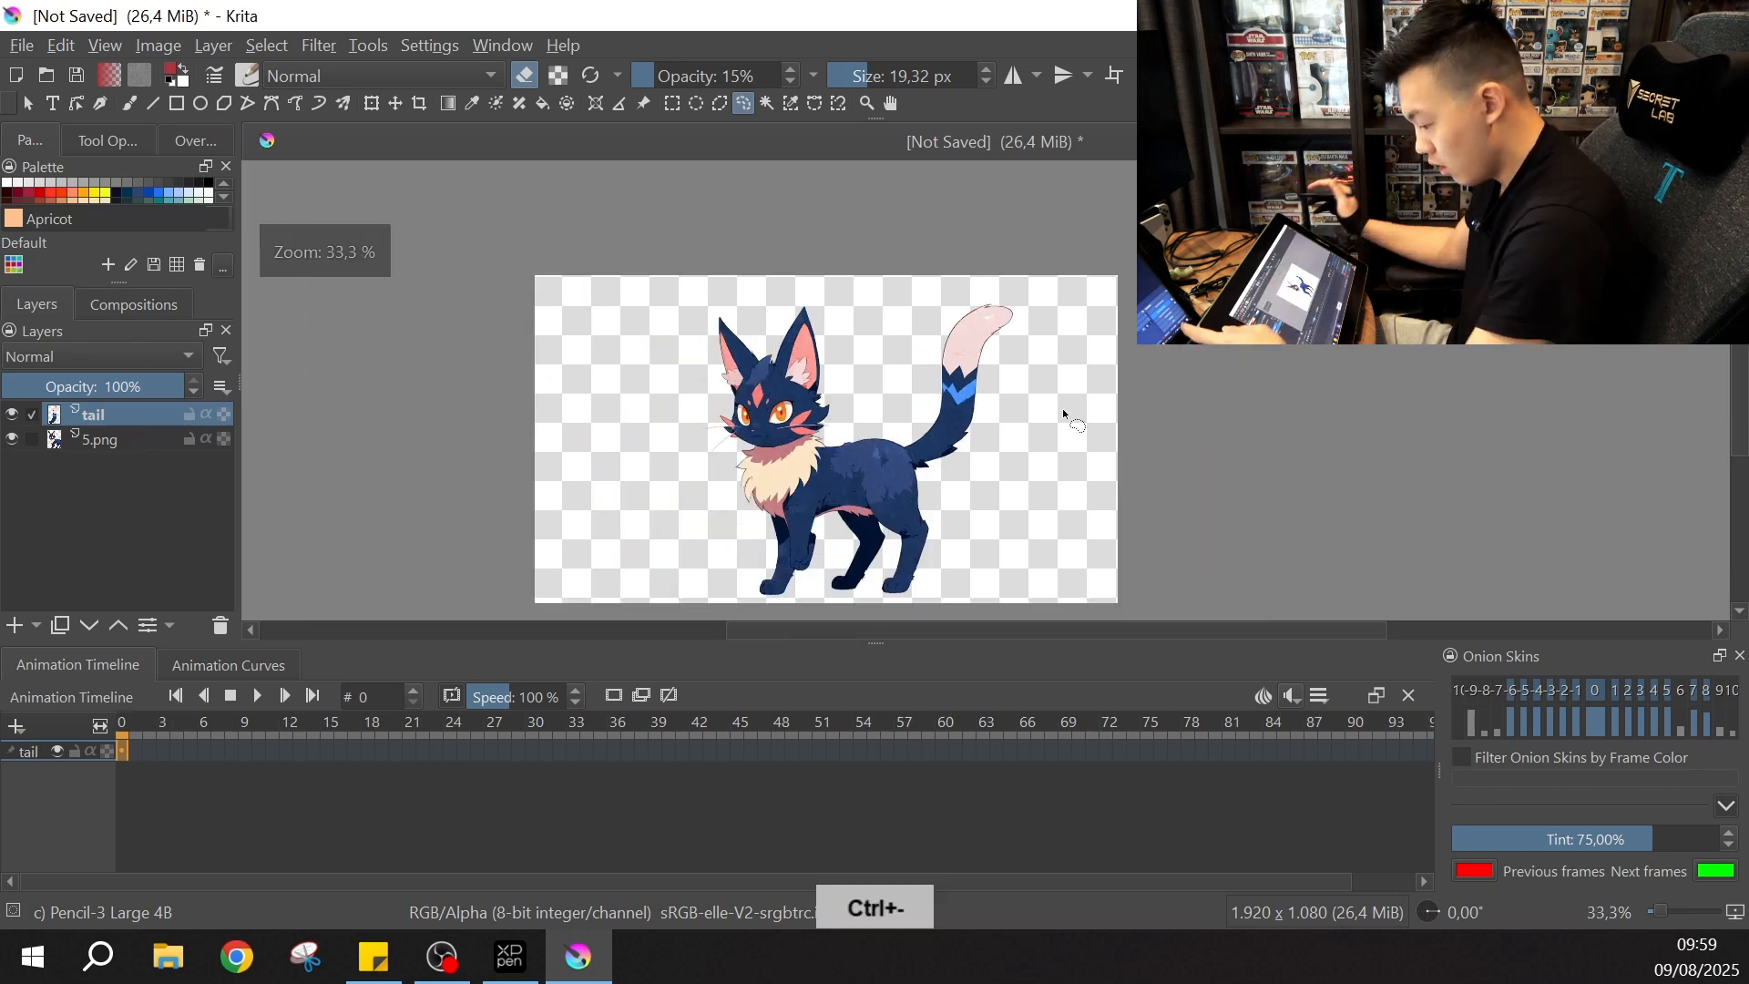
key(ctrl+t)
drag(967, 411, 1011, 426)
key(ctrl+z)
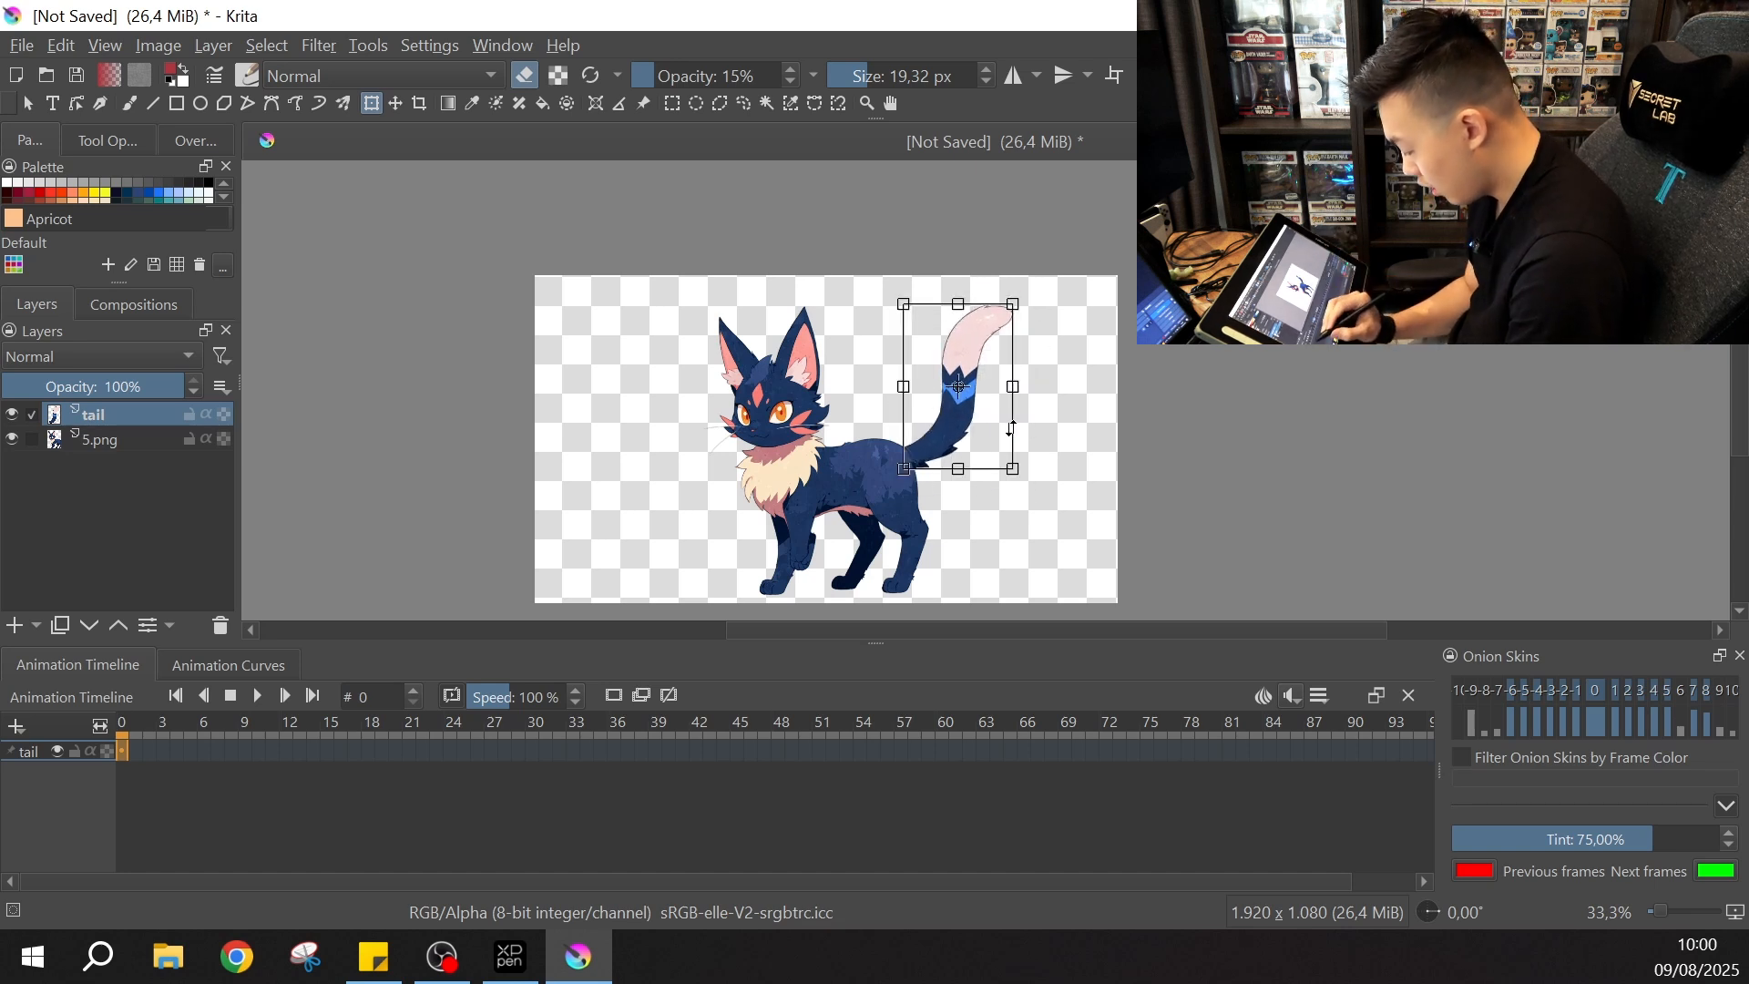
Step: Set the animation's frame rate to 12 and its end frame to 24
click(1326, 698)
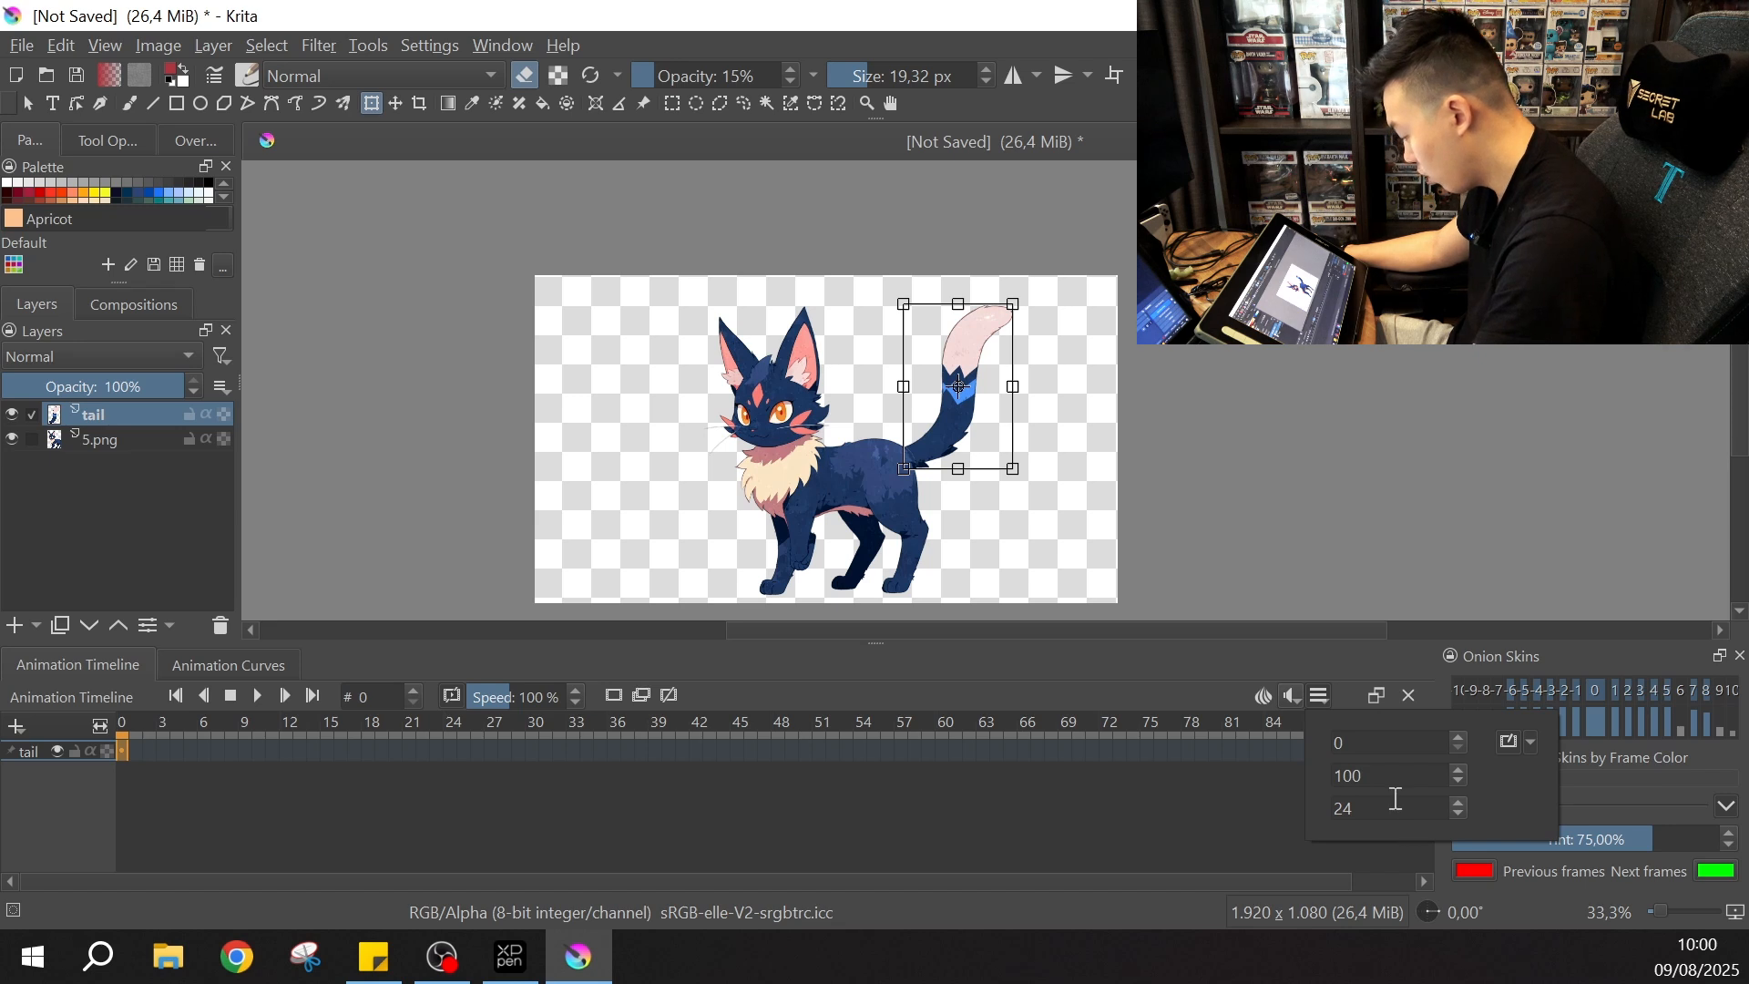
drag(1395, 799, 1195, 776)
text(12)
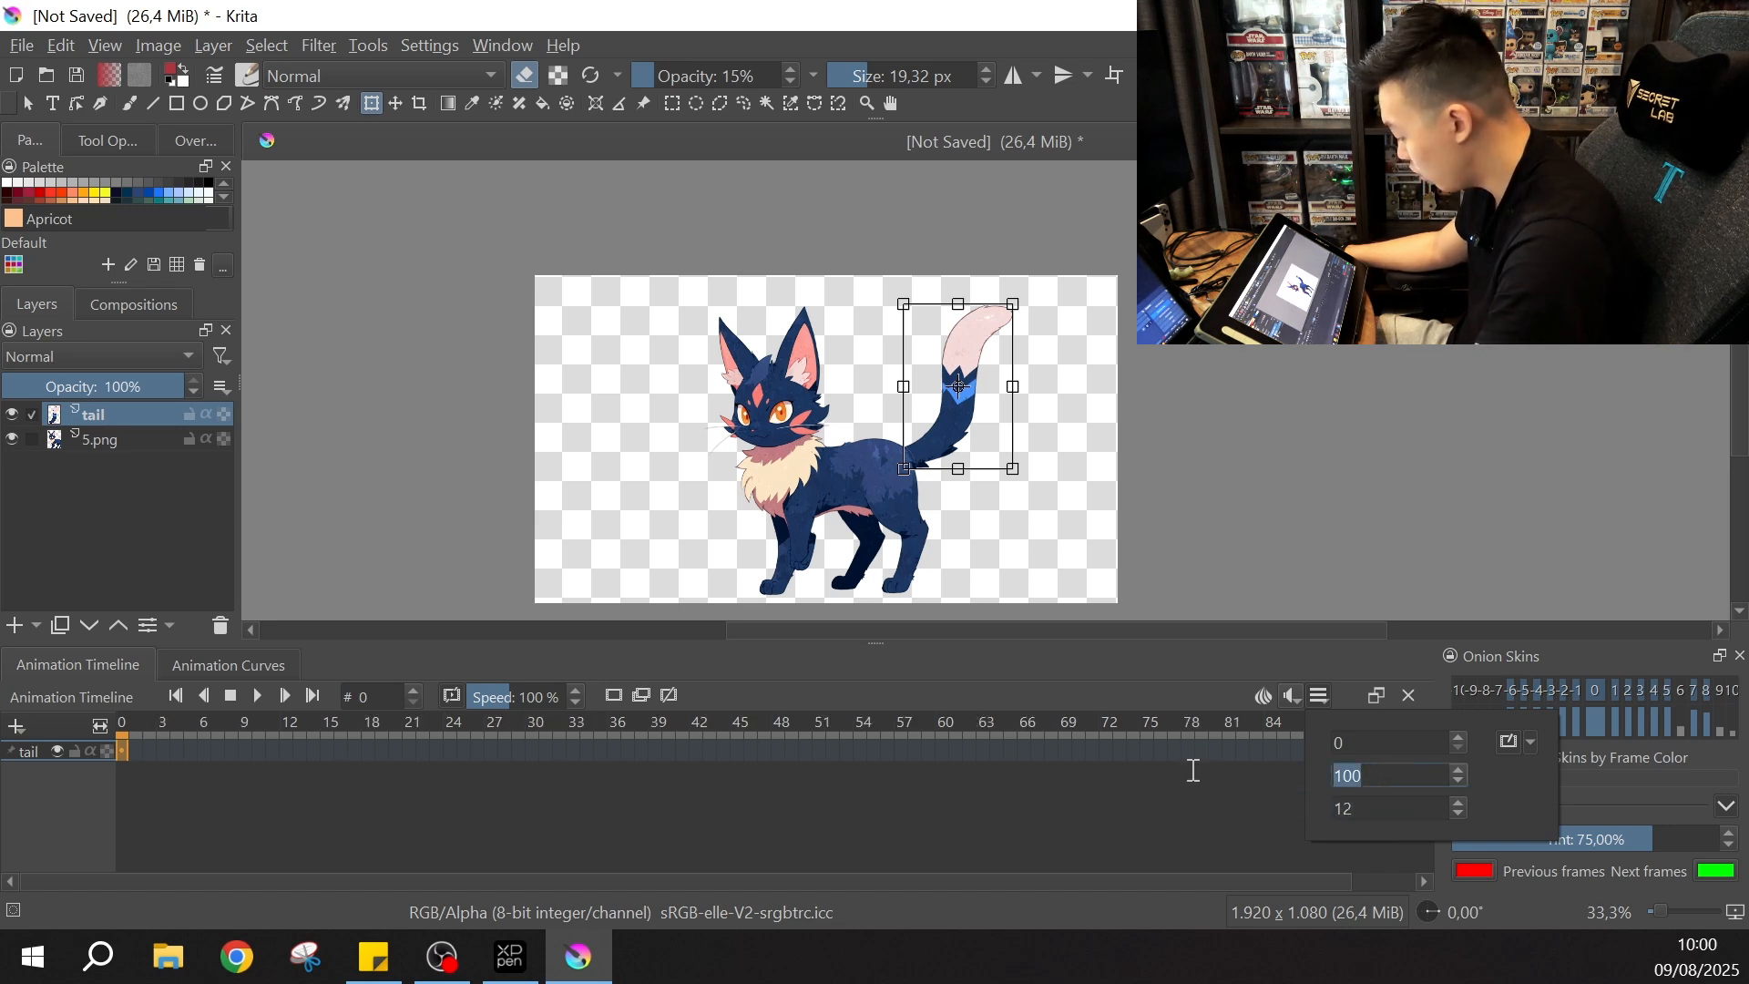
text(24)
click(1043, 795)
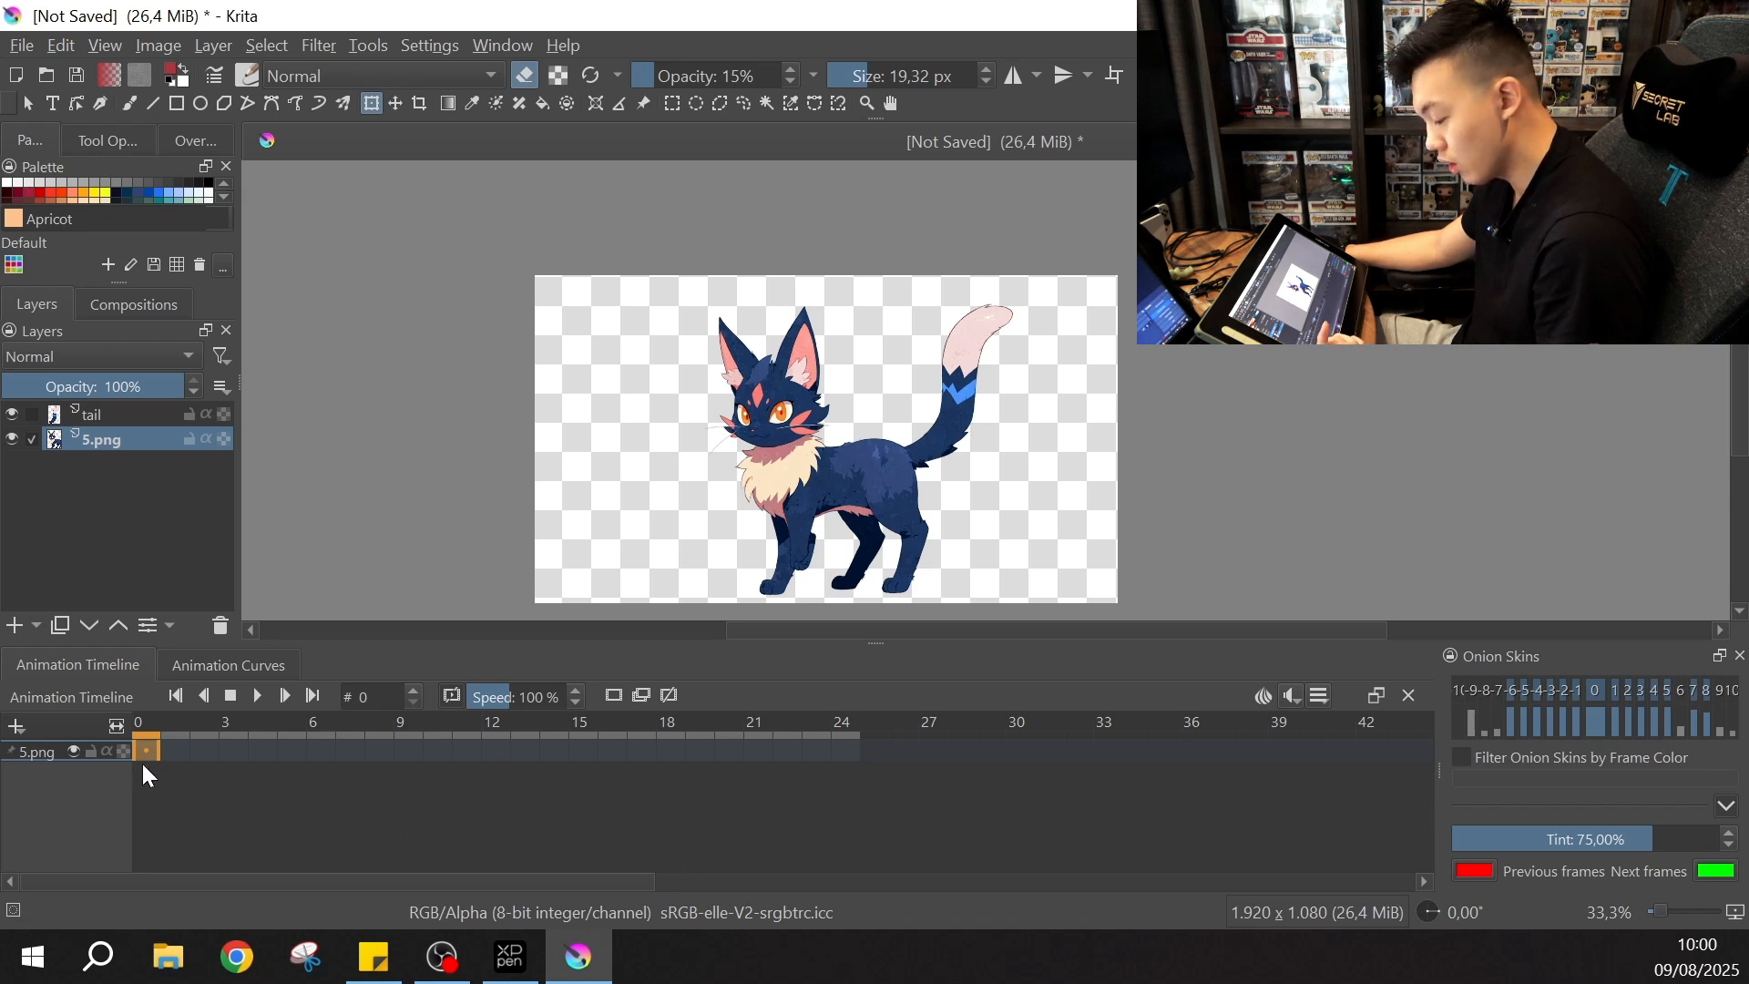
Step: Create a keyframe at frame 0 on the 5.png body layer and on the tail layer
mouse_move(140, 761)
mouse_down()
mouse_move(839, 756)
mouse_move(141, 757)
mouse_up()
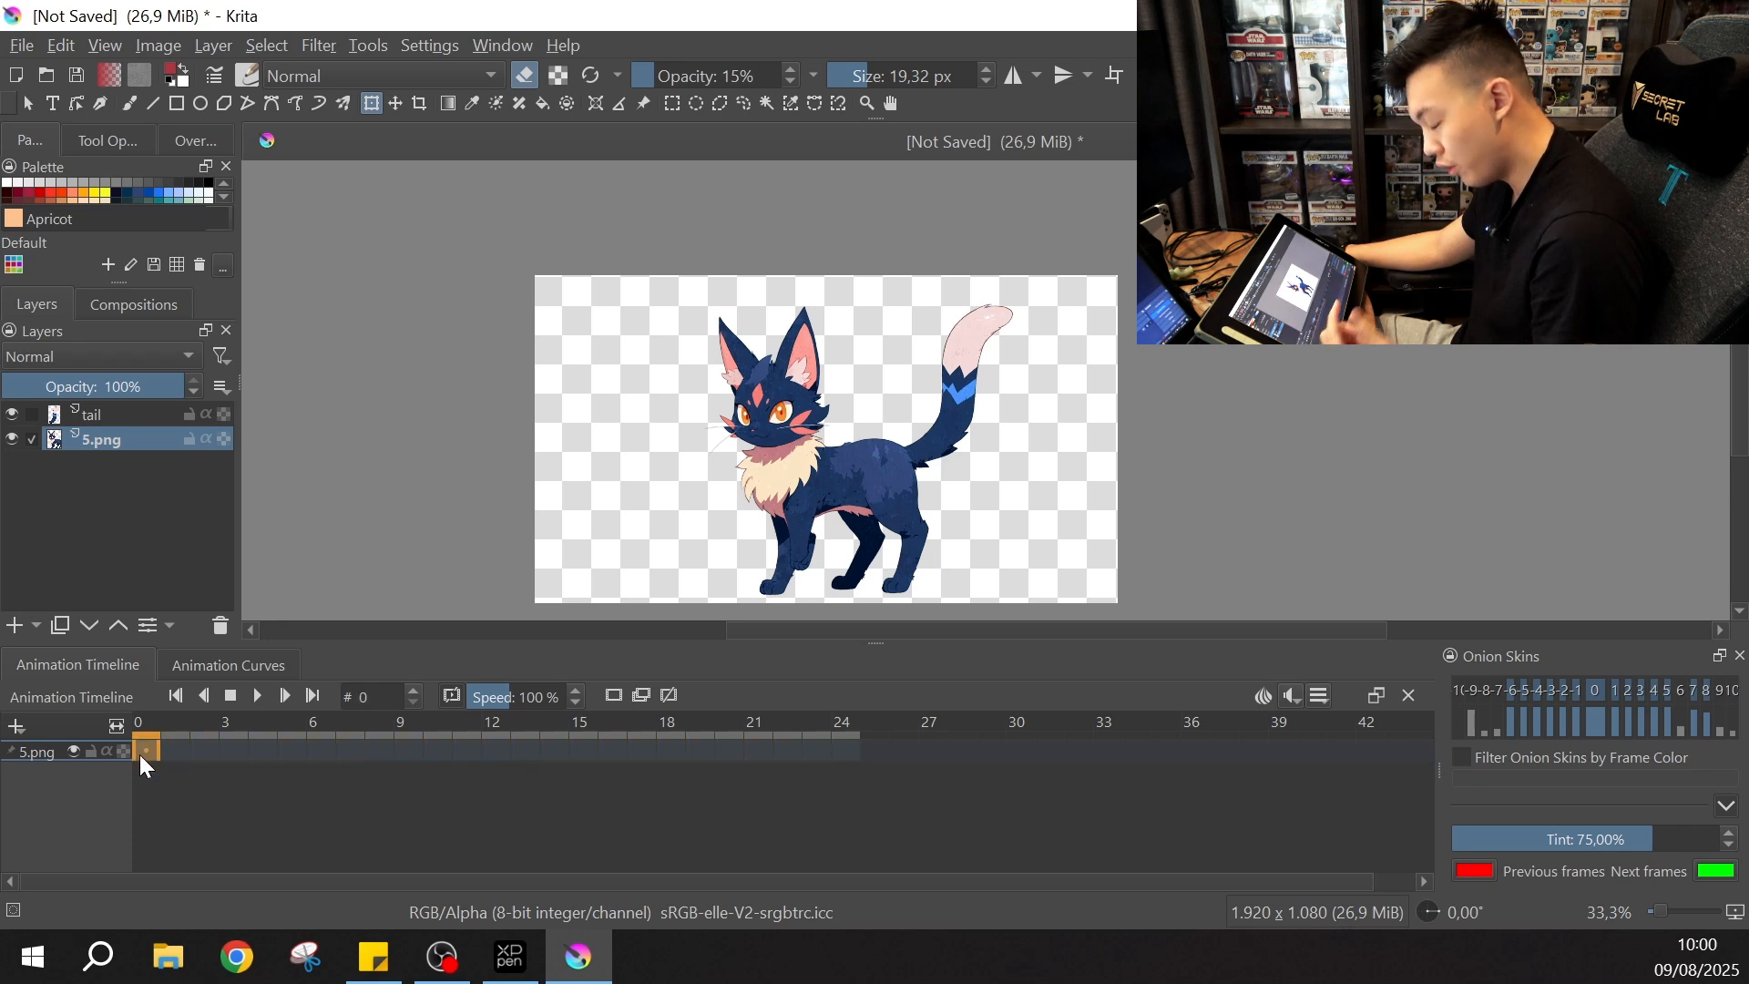
click(855, 489)
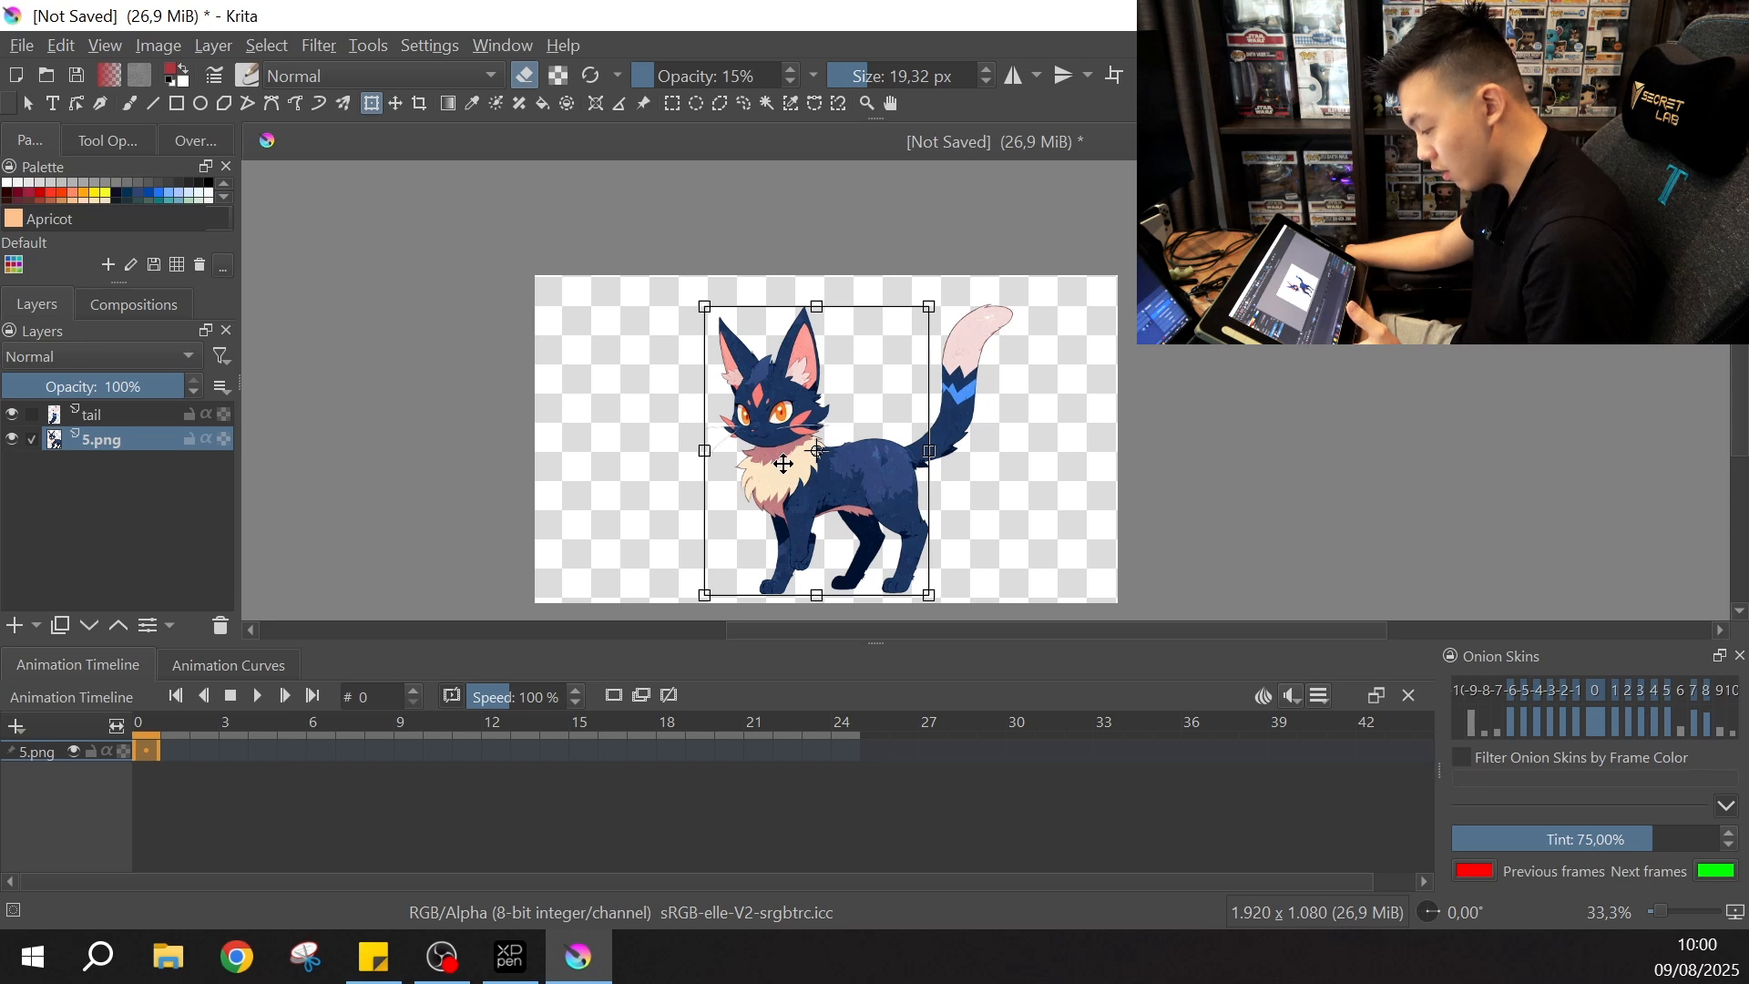
click(612, 696)
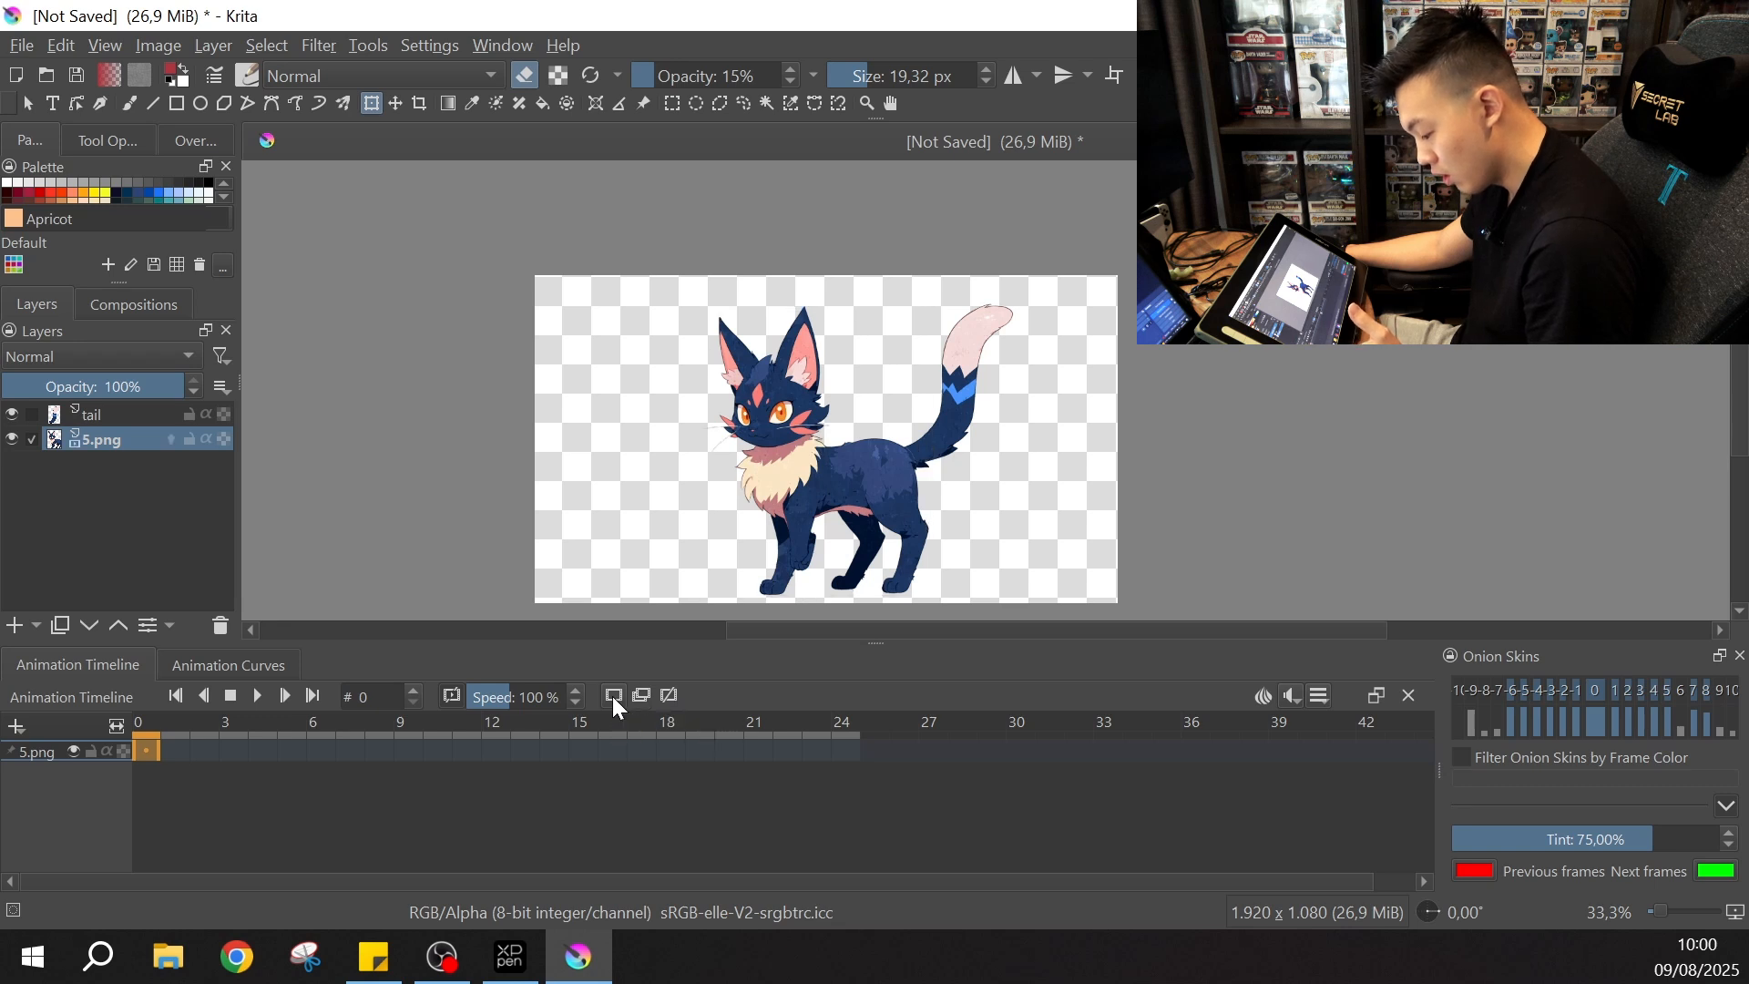
click(967, 368)
click(126, 419)
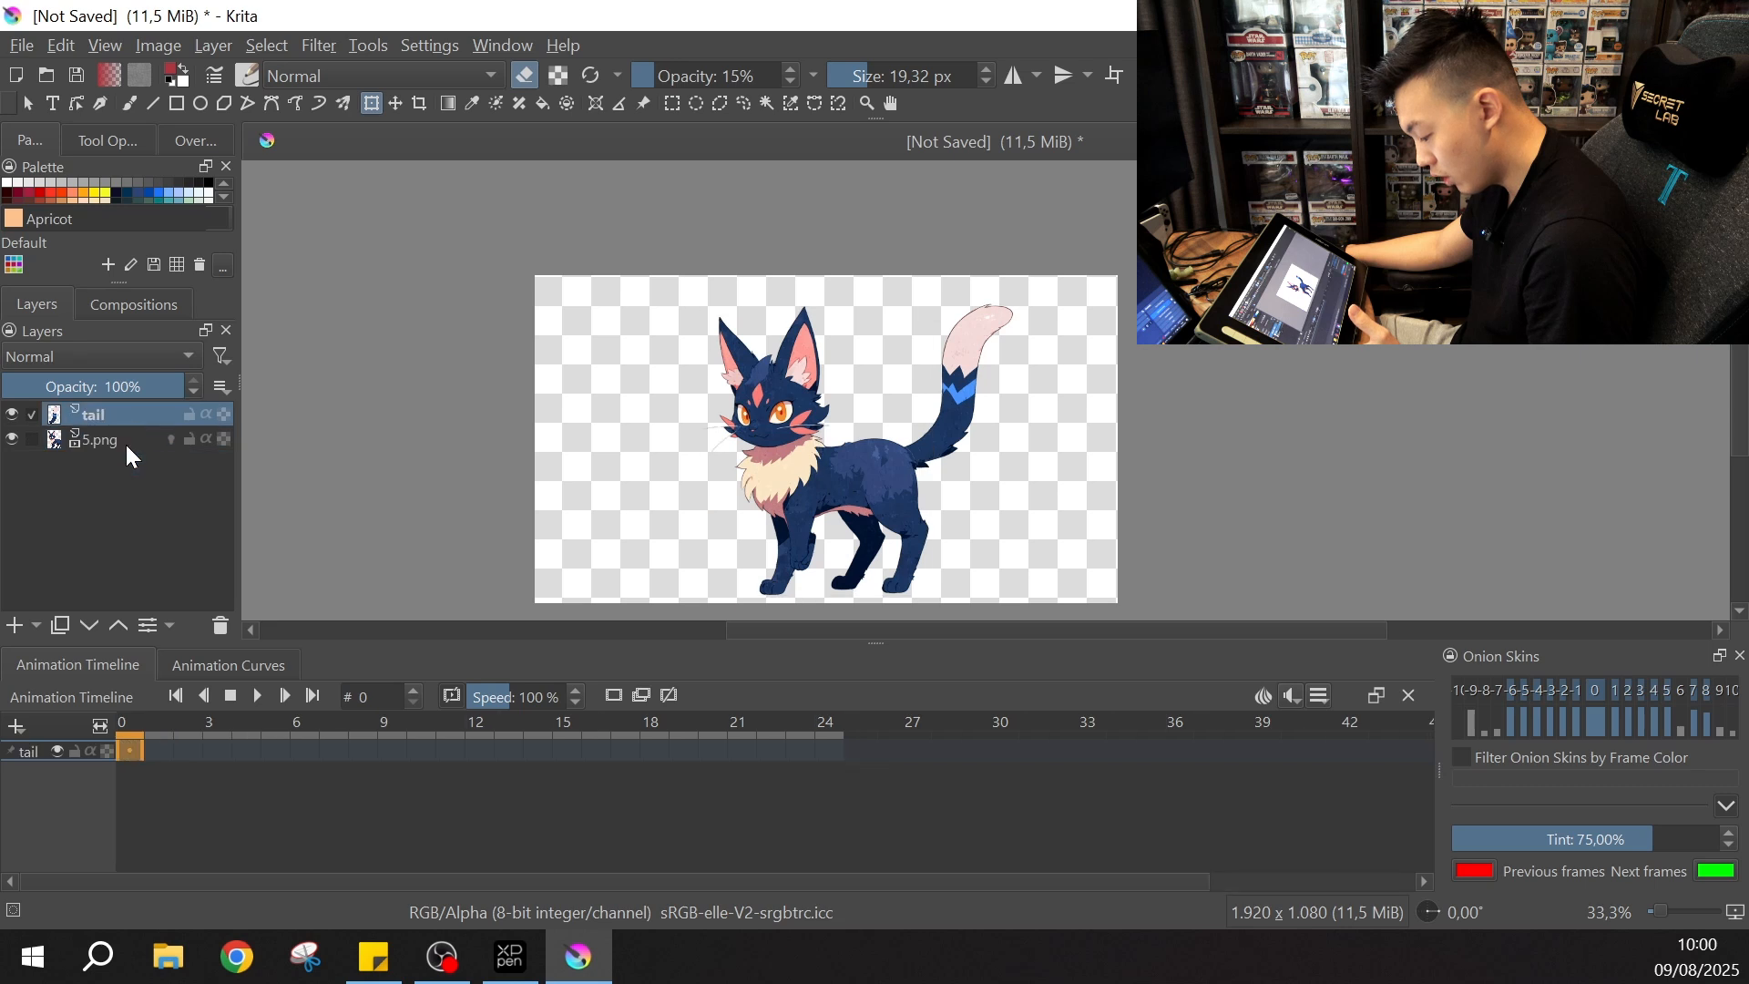
click(616, 695)
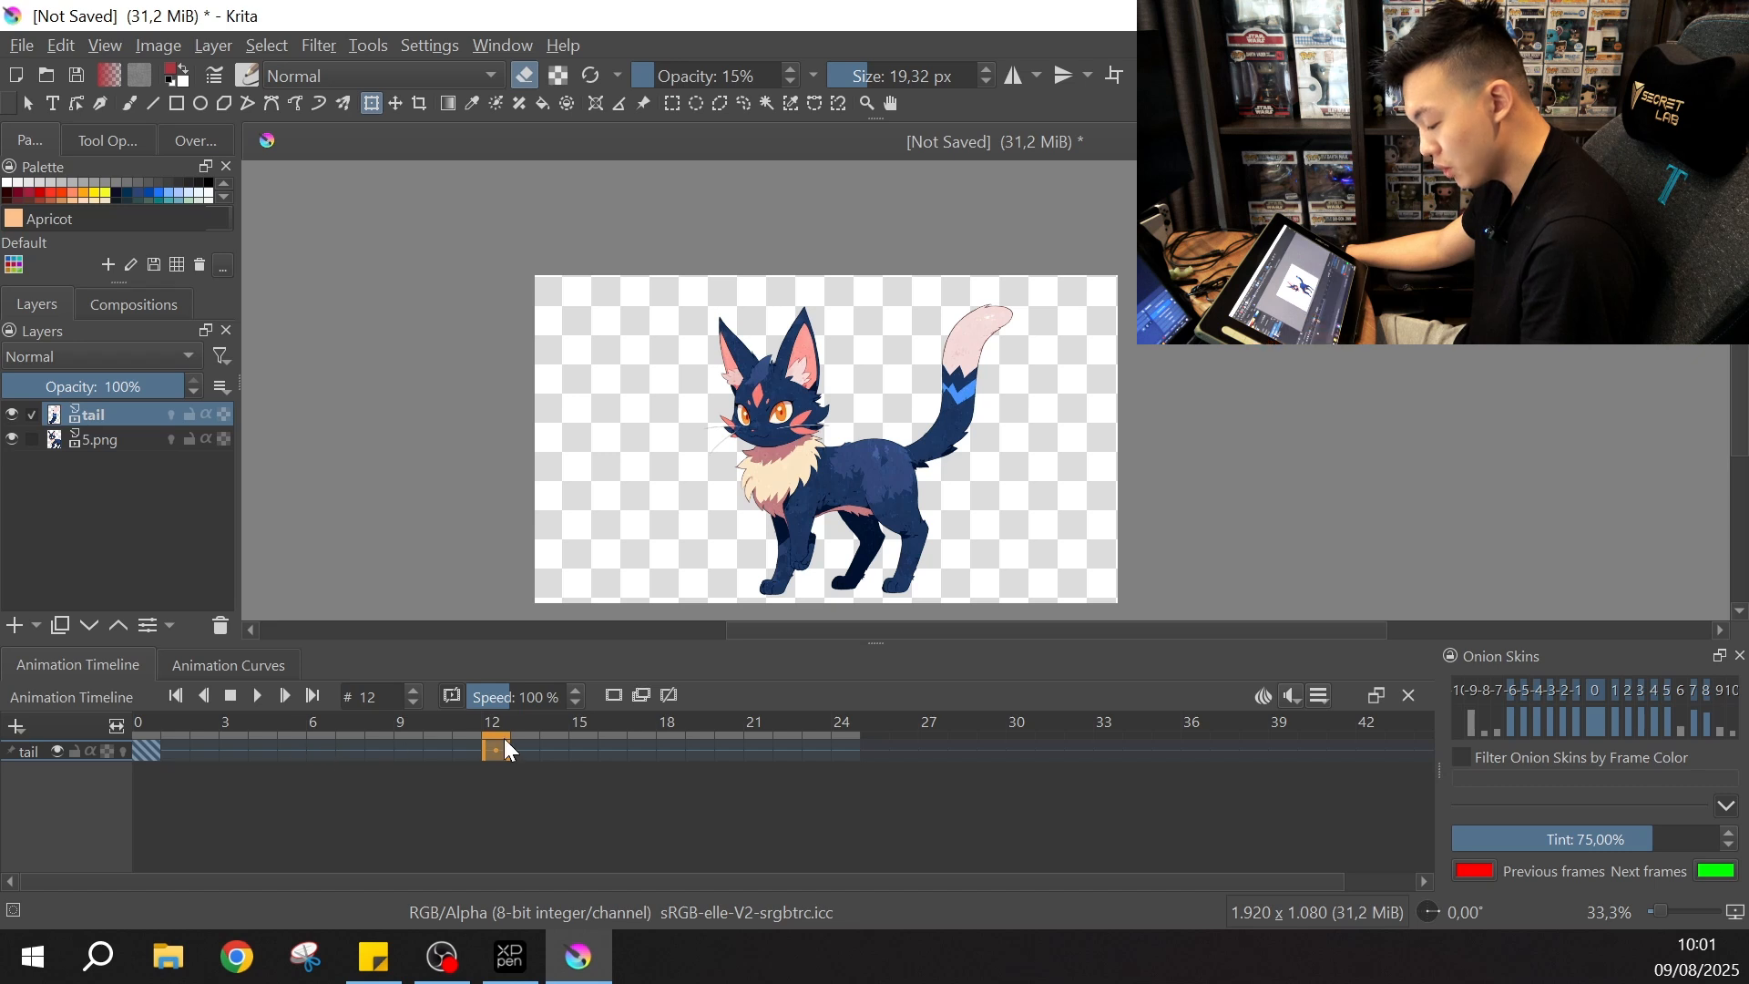
Step: At frame 6, squash the 5.png body layer slightly by lowering its top edge, keeping the feet in place
drag(504, 739, 319, 750)
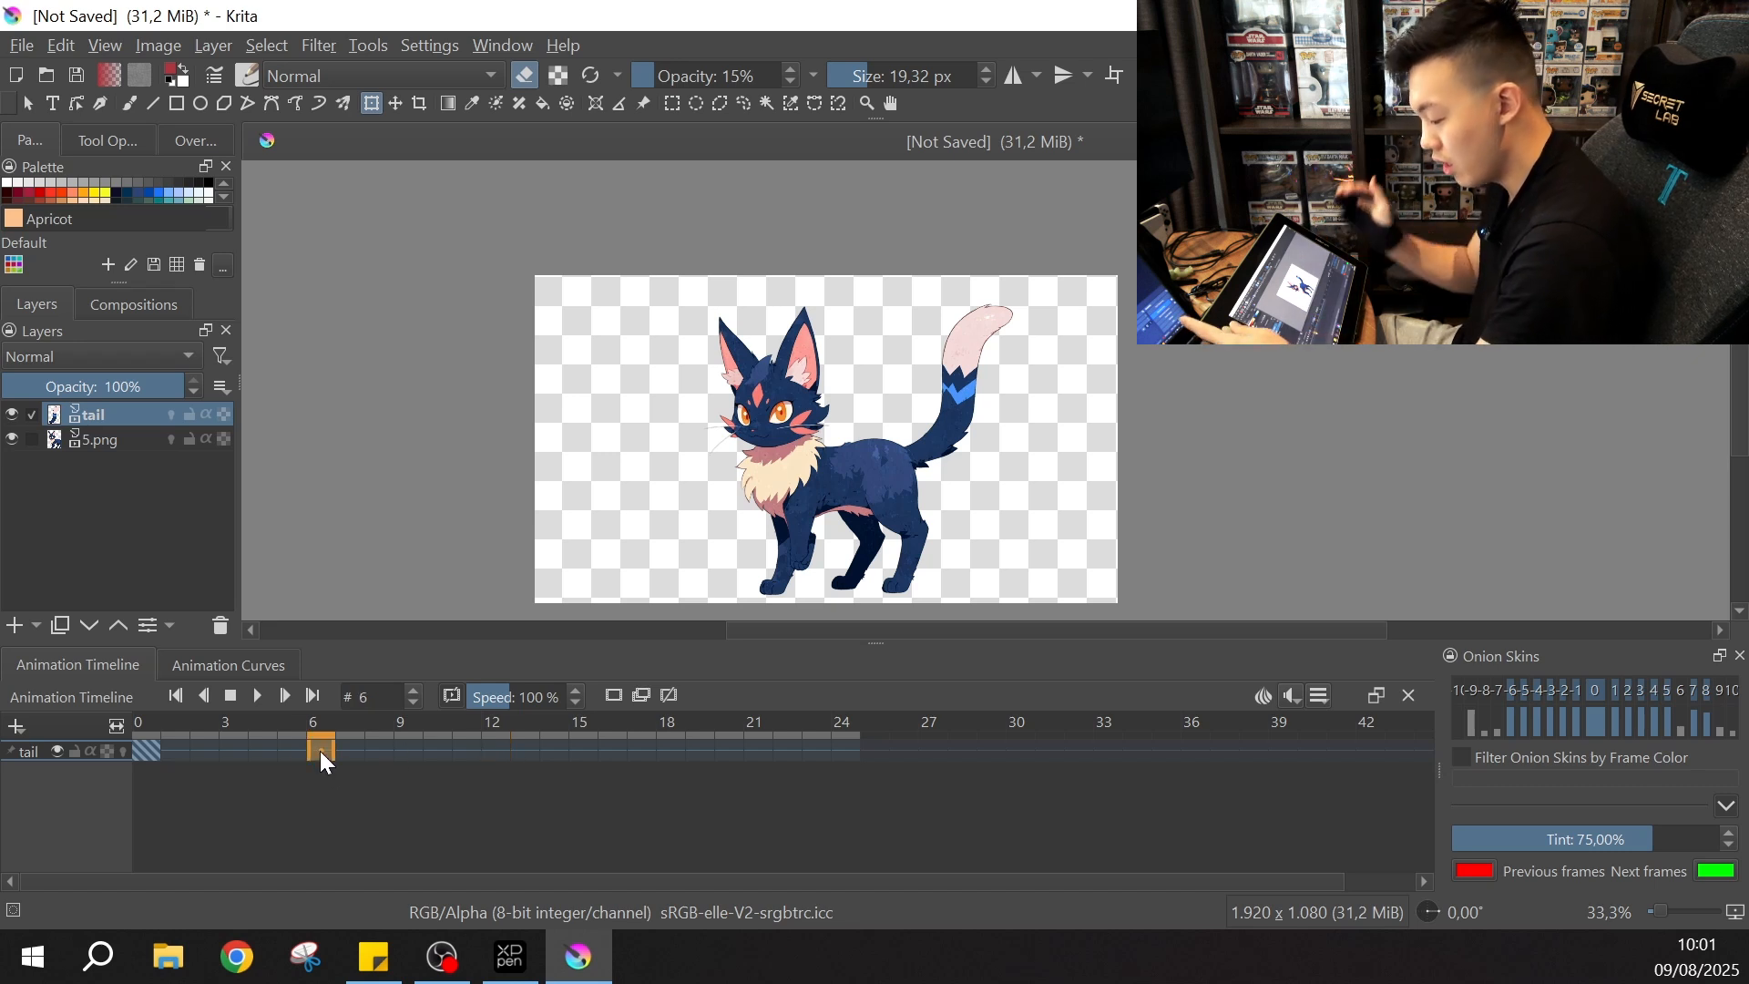
click(113, 443)
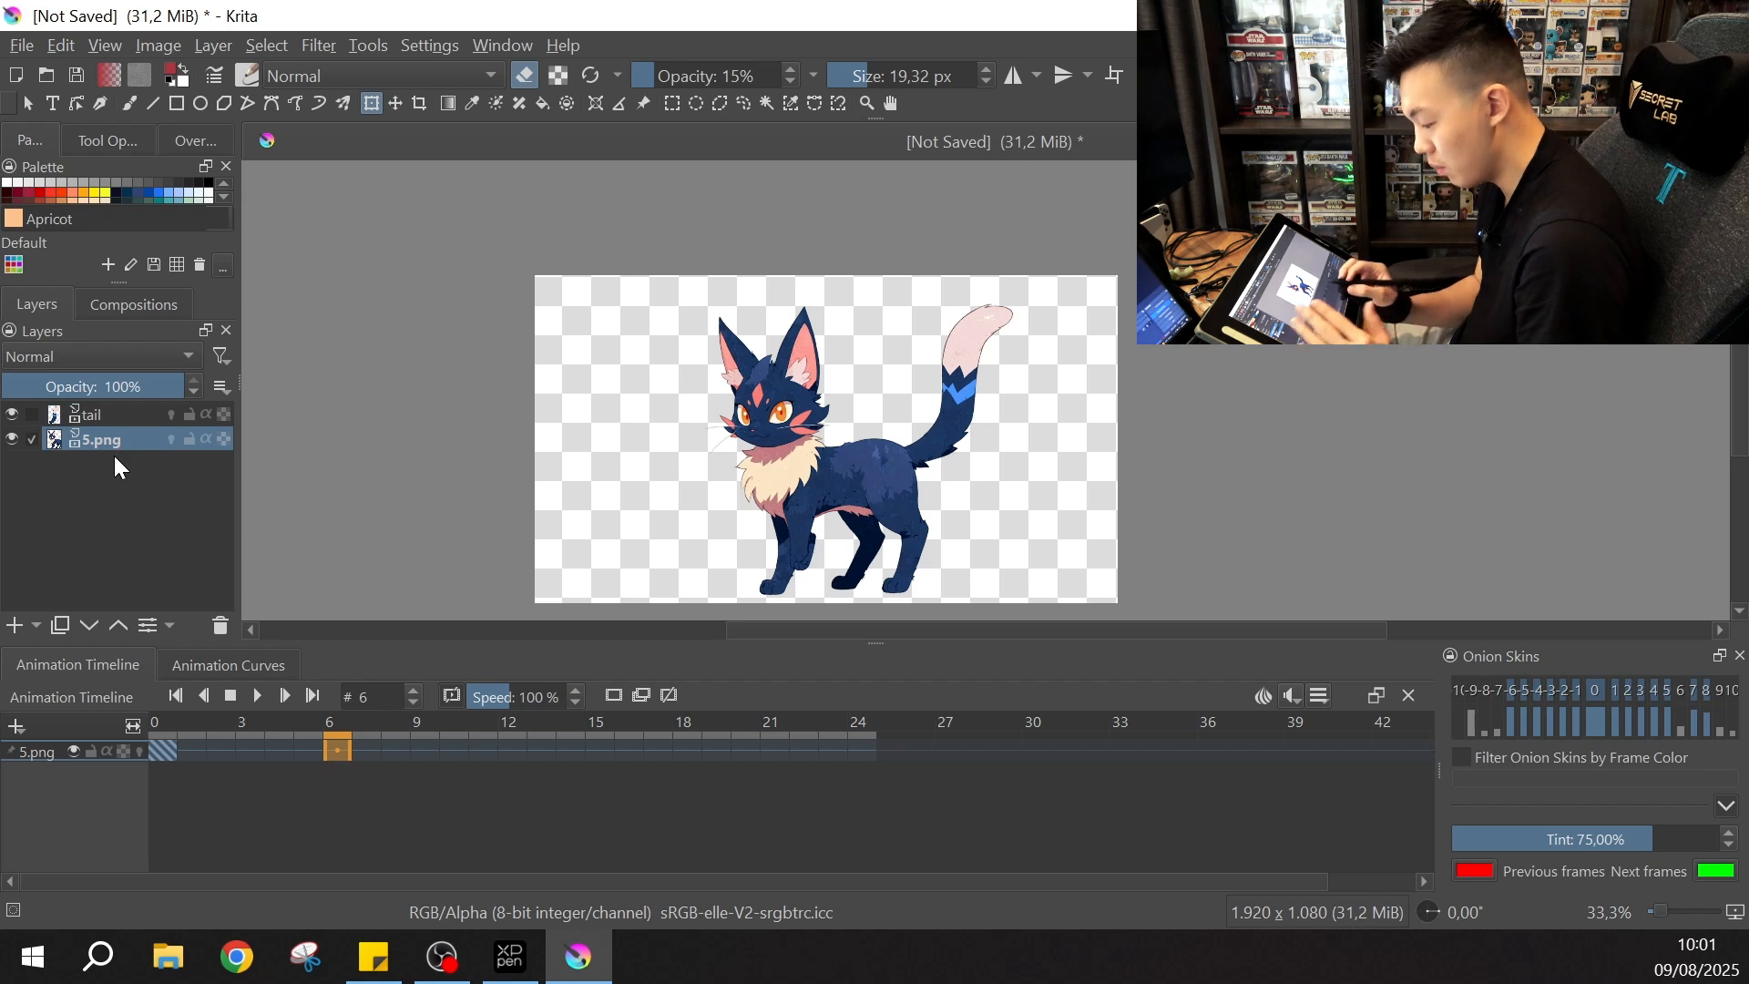
click(818, 450)
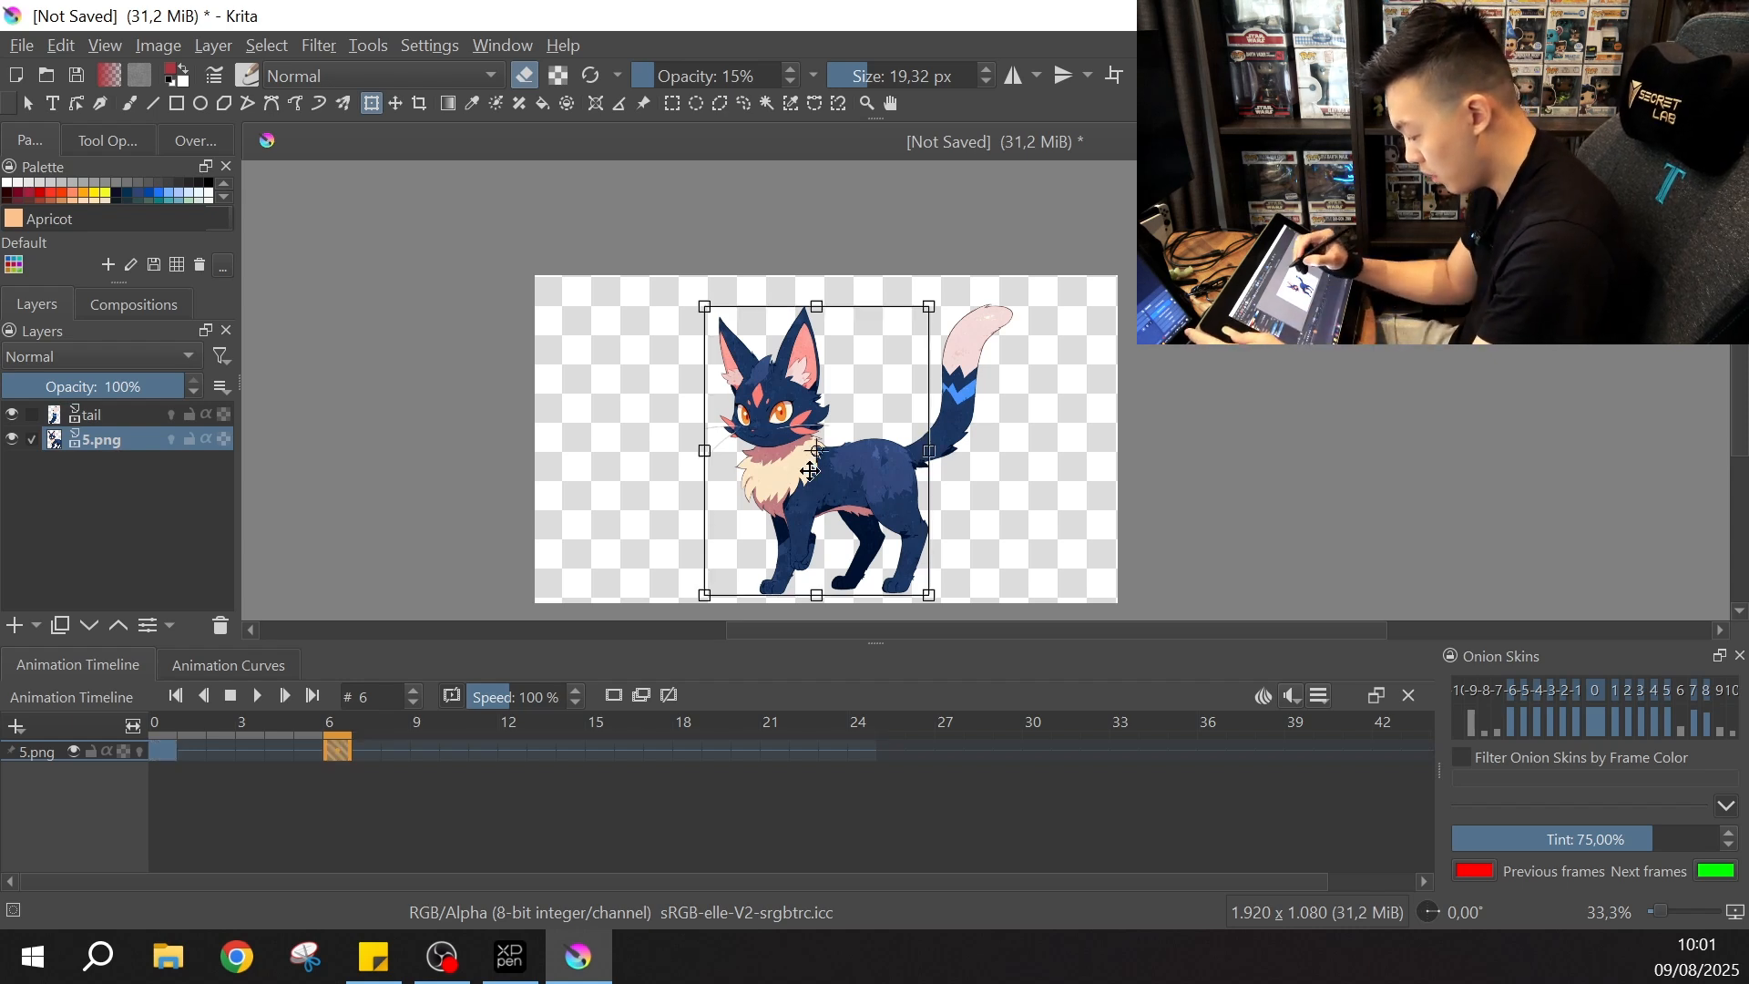
drag(817, 303, 816, 316)
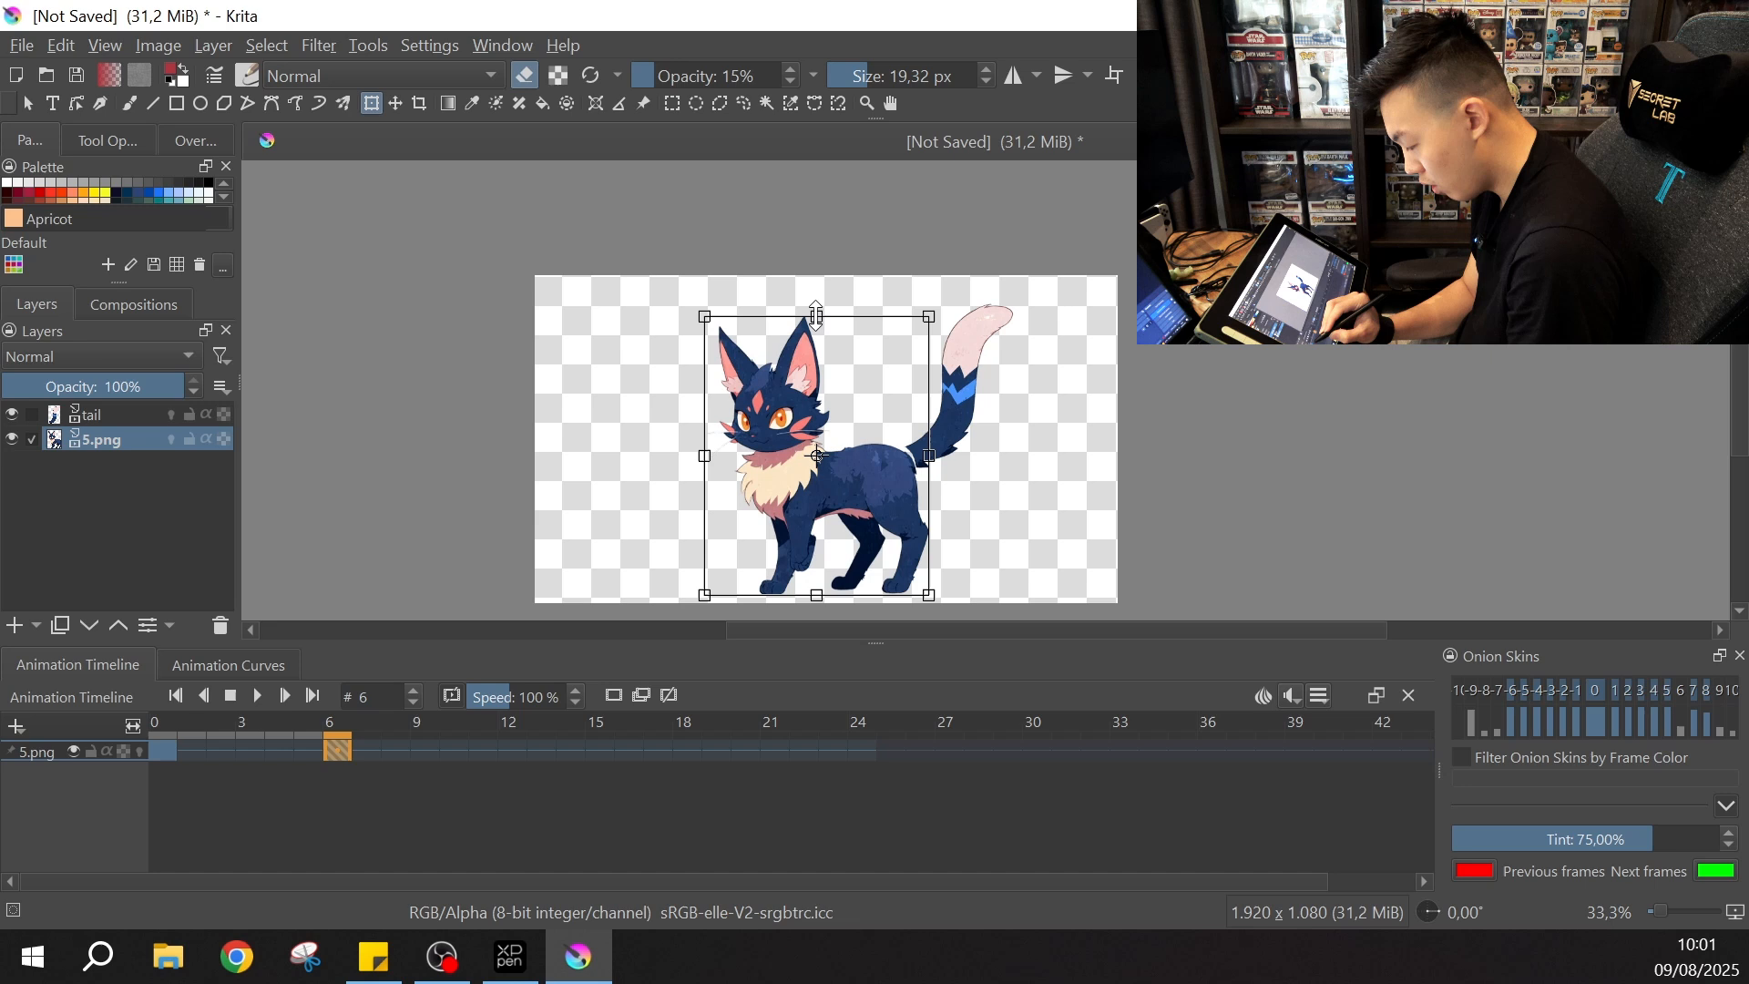
Step: Flip repeatedly between frames 0 and 6 to compare the two body poses
click(164, 751)
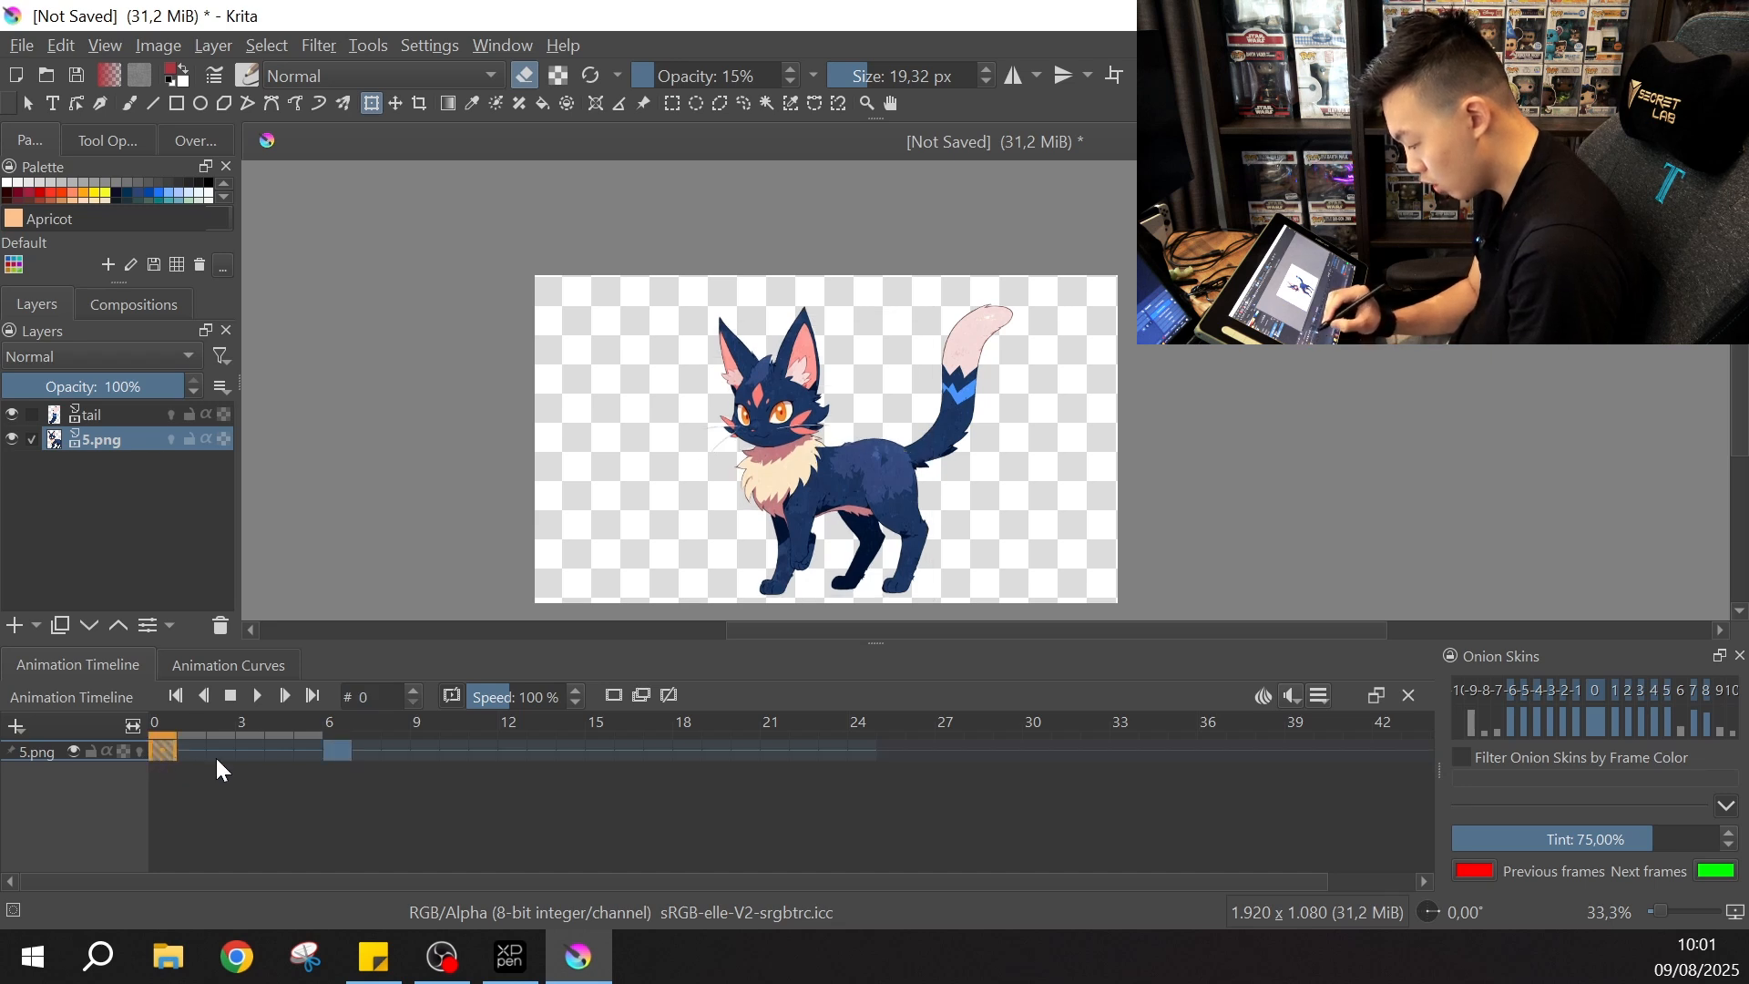
click(335, 751)
click(162, 751)
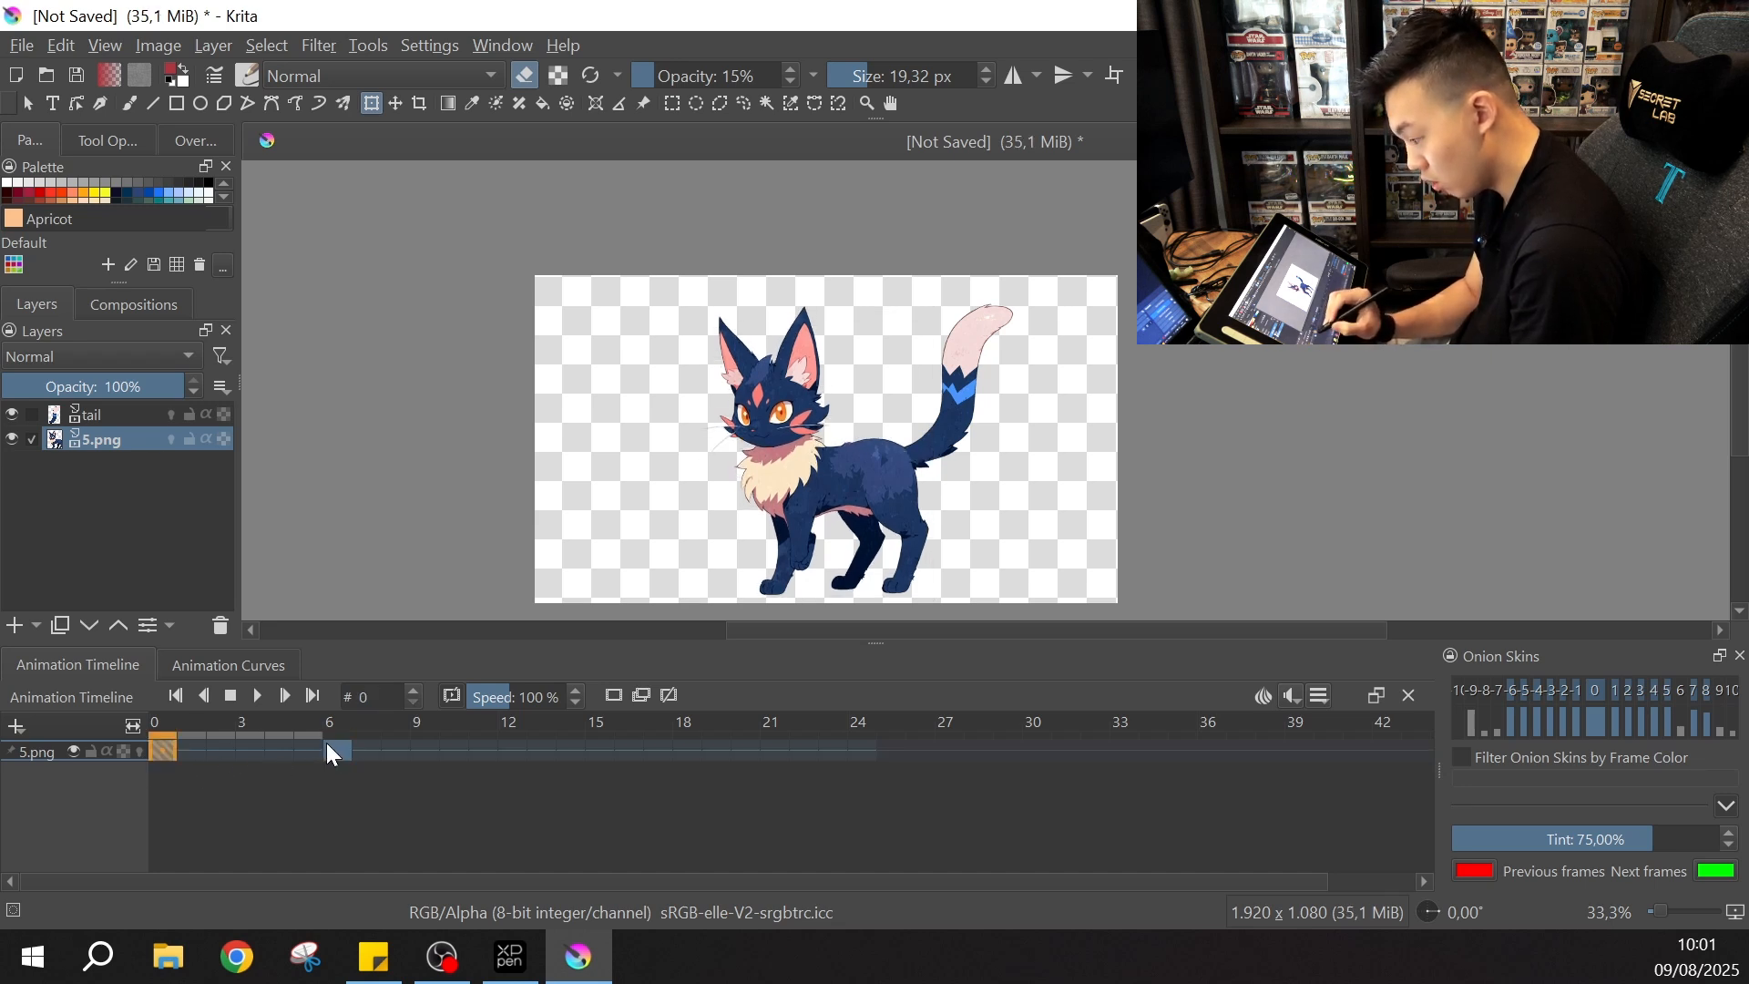
click(328, 749)
click(162, 751)
click(335, 745)
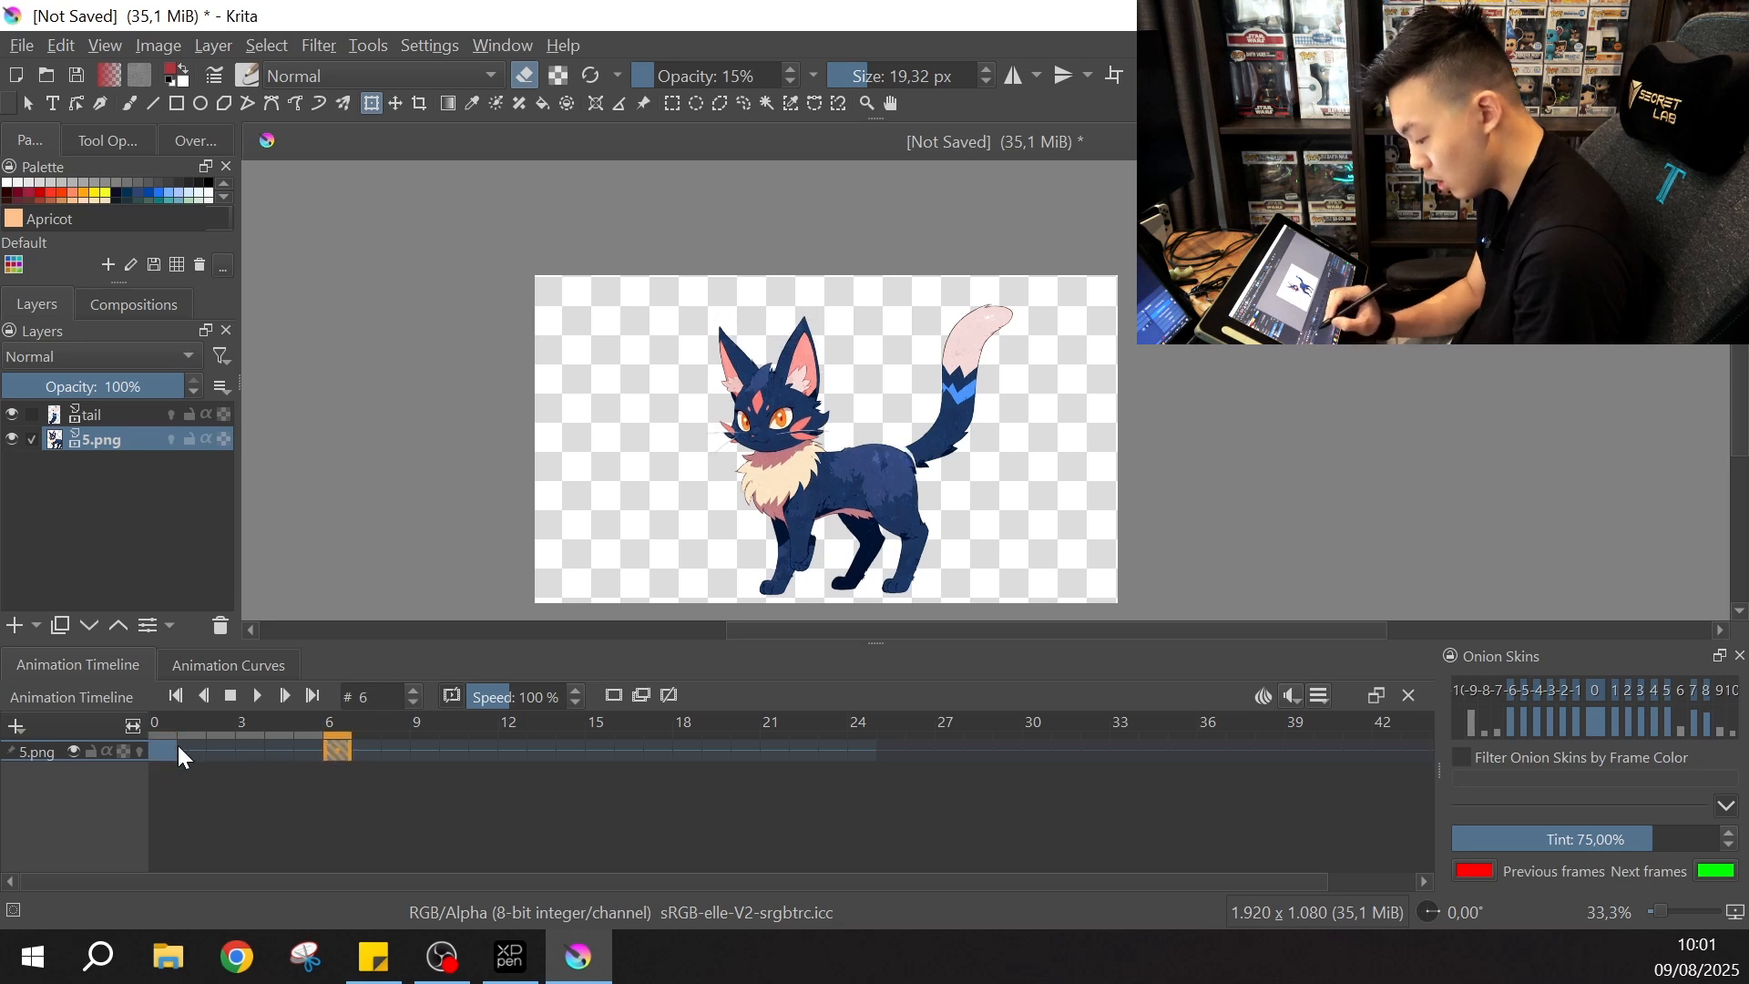
click(169, 748)
click(330, 751)
click(175, 744)
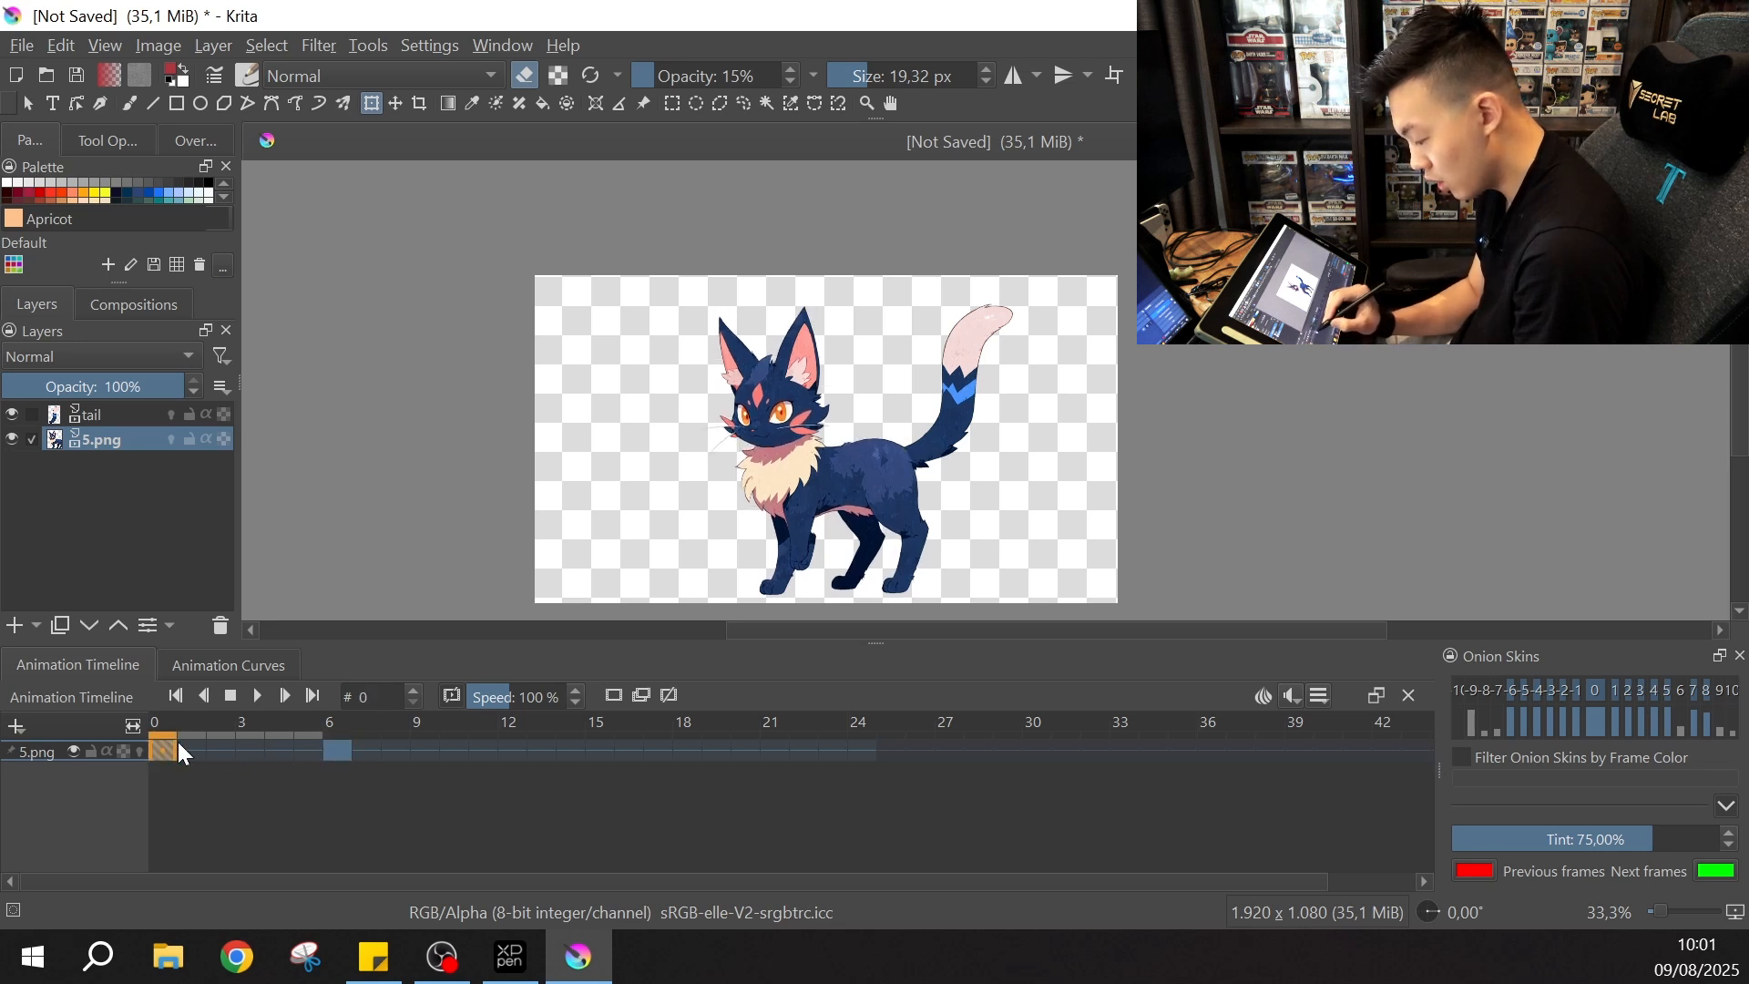
click(333, 752)
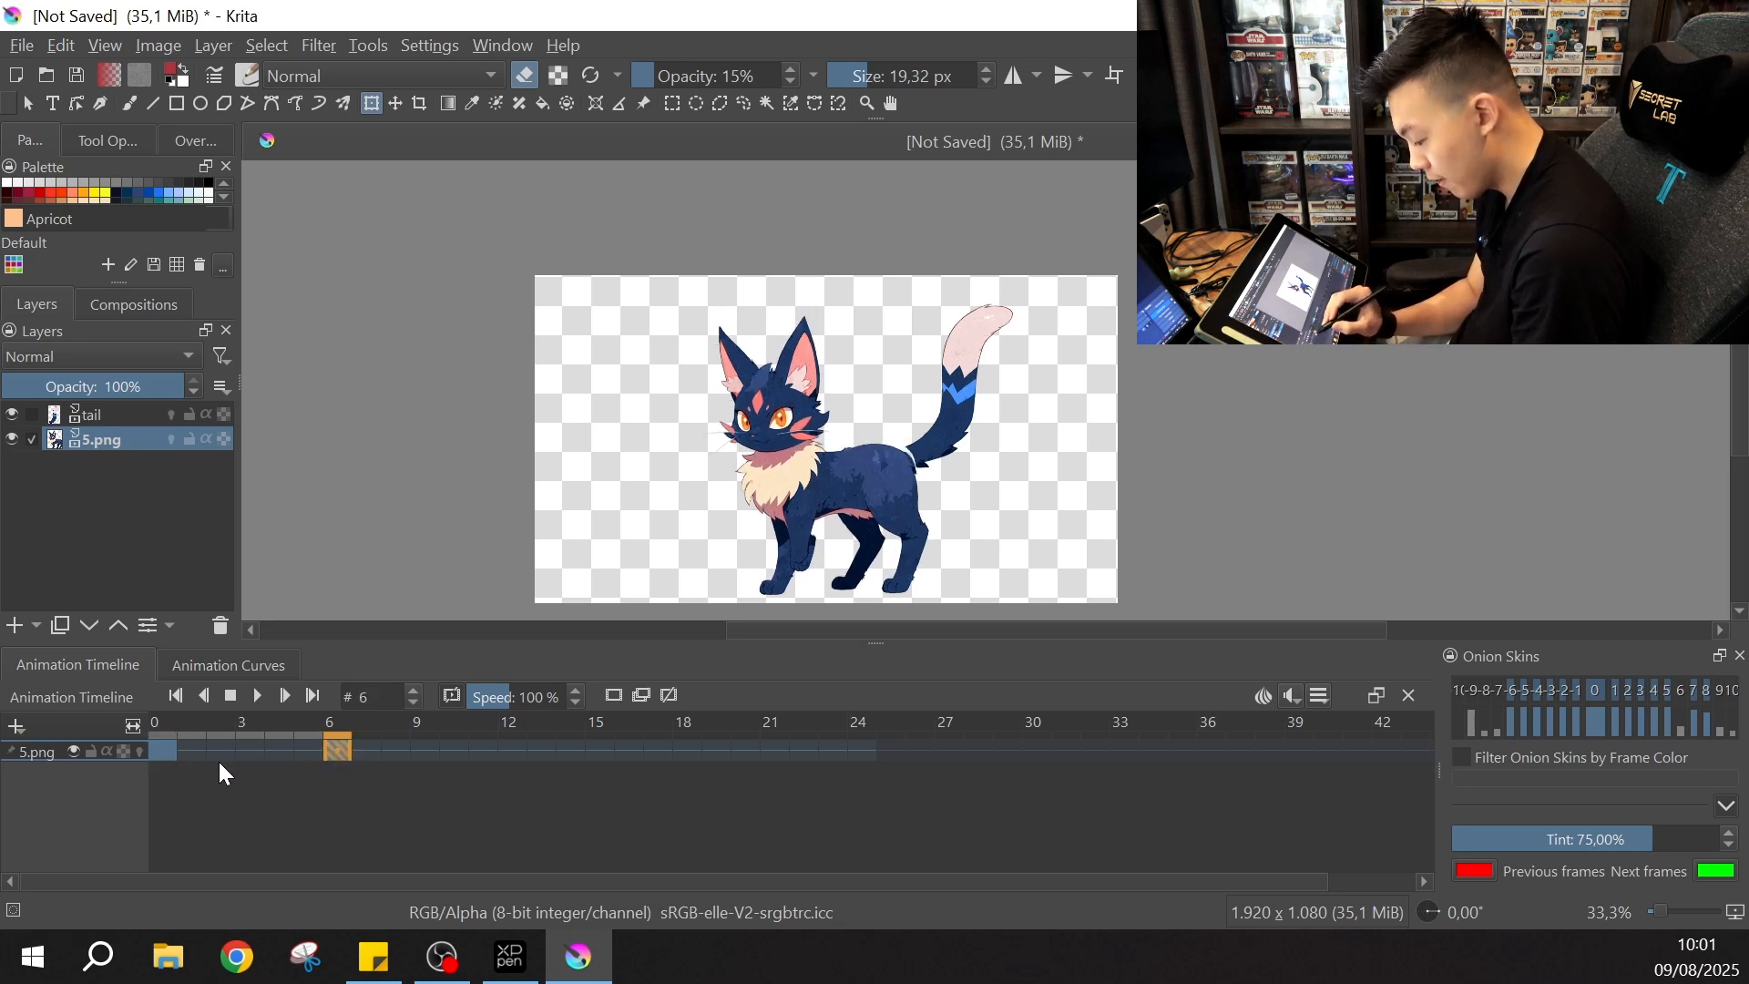
click(341, 747)
click(166, 748)
click(336, 747)
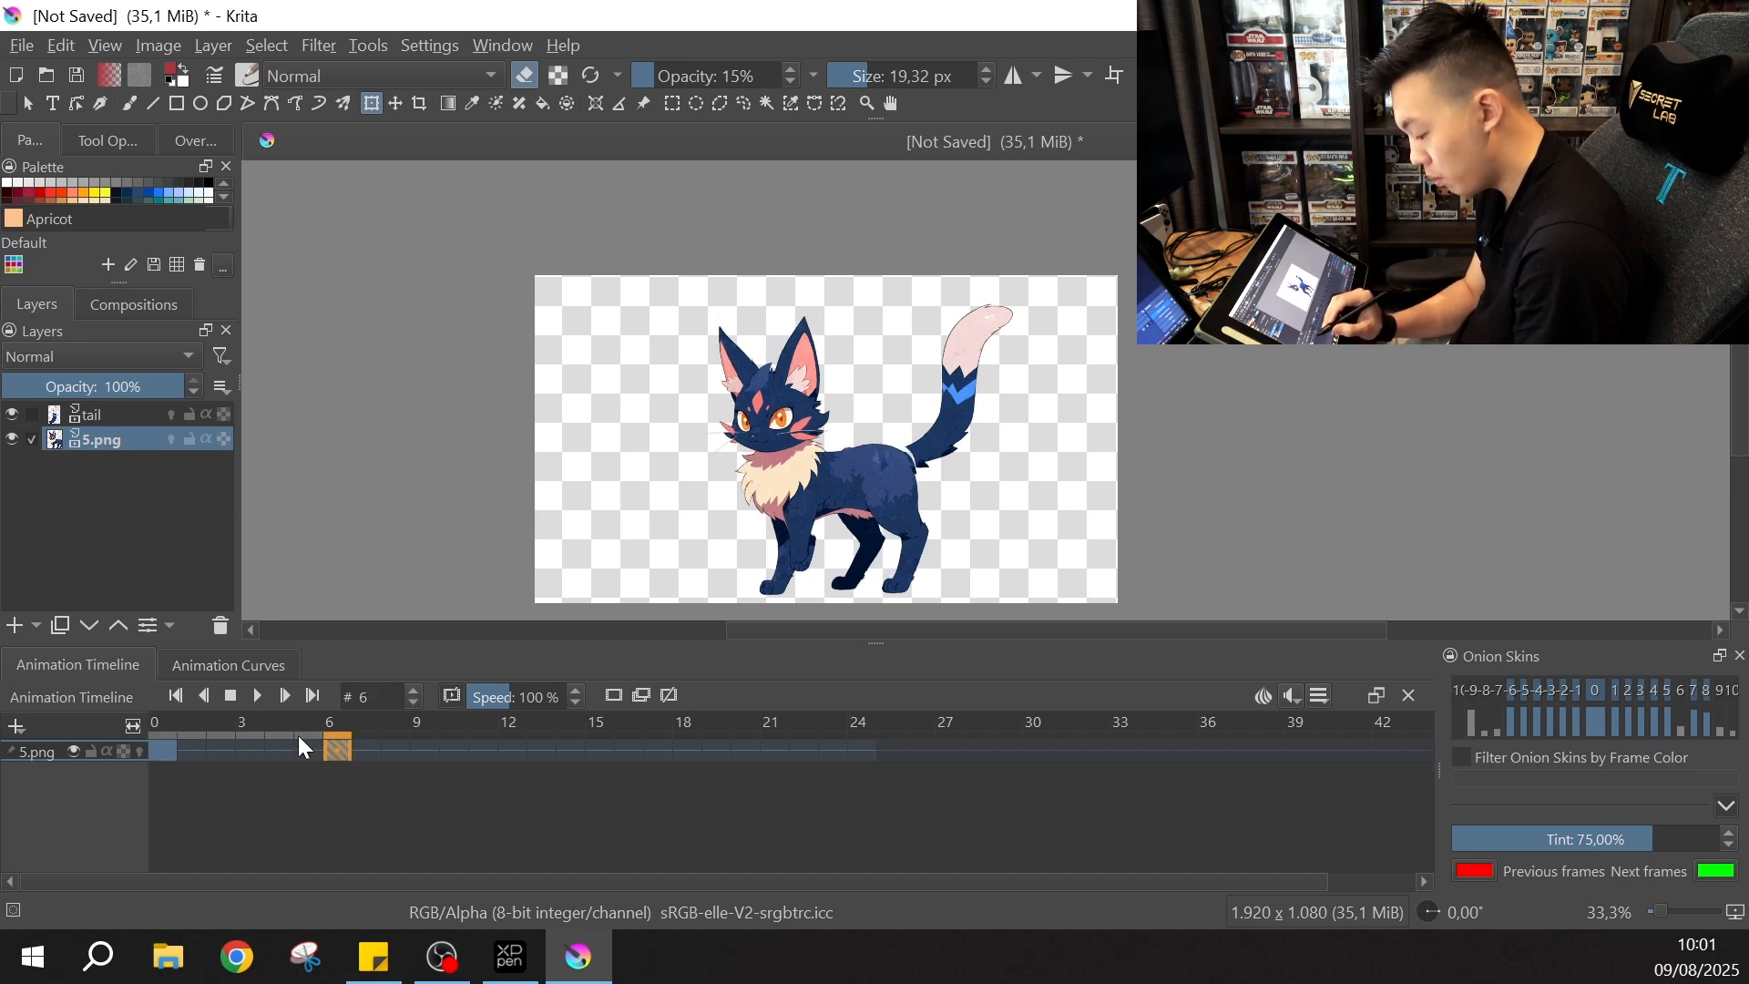
Step: Play the animation from frame 0, stop it, and check the body's movement between frames 0 and 6
click(169, 746)
click(252, 697)
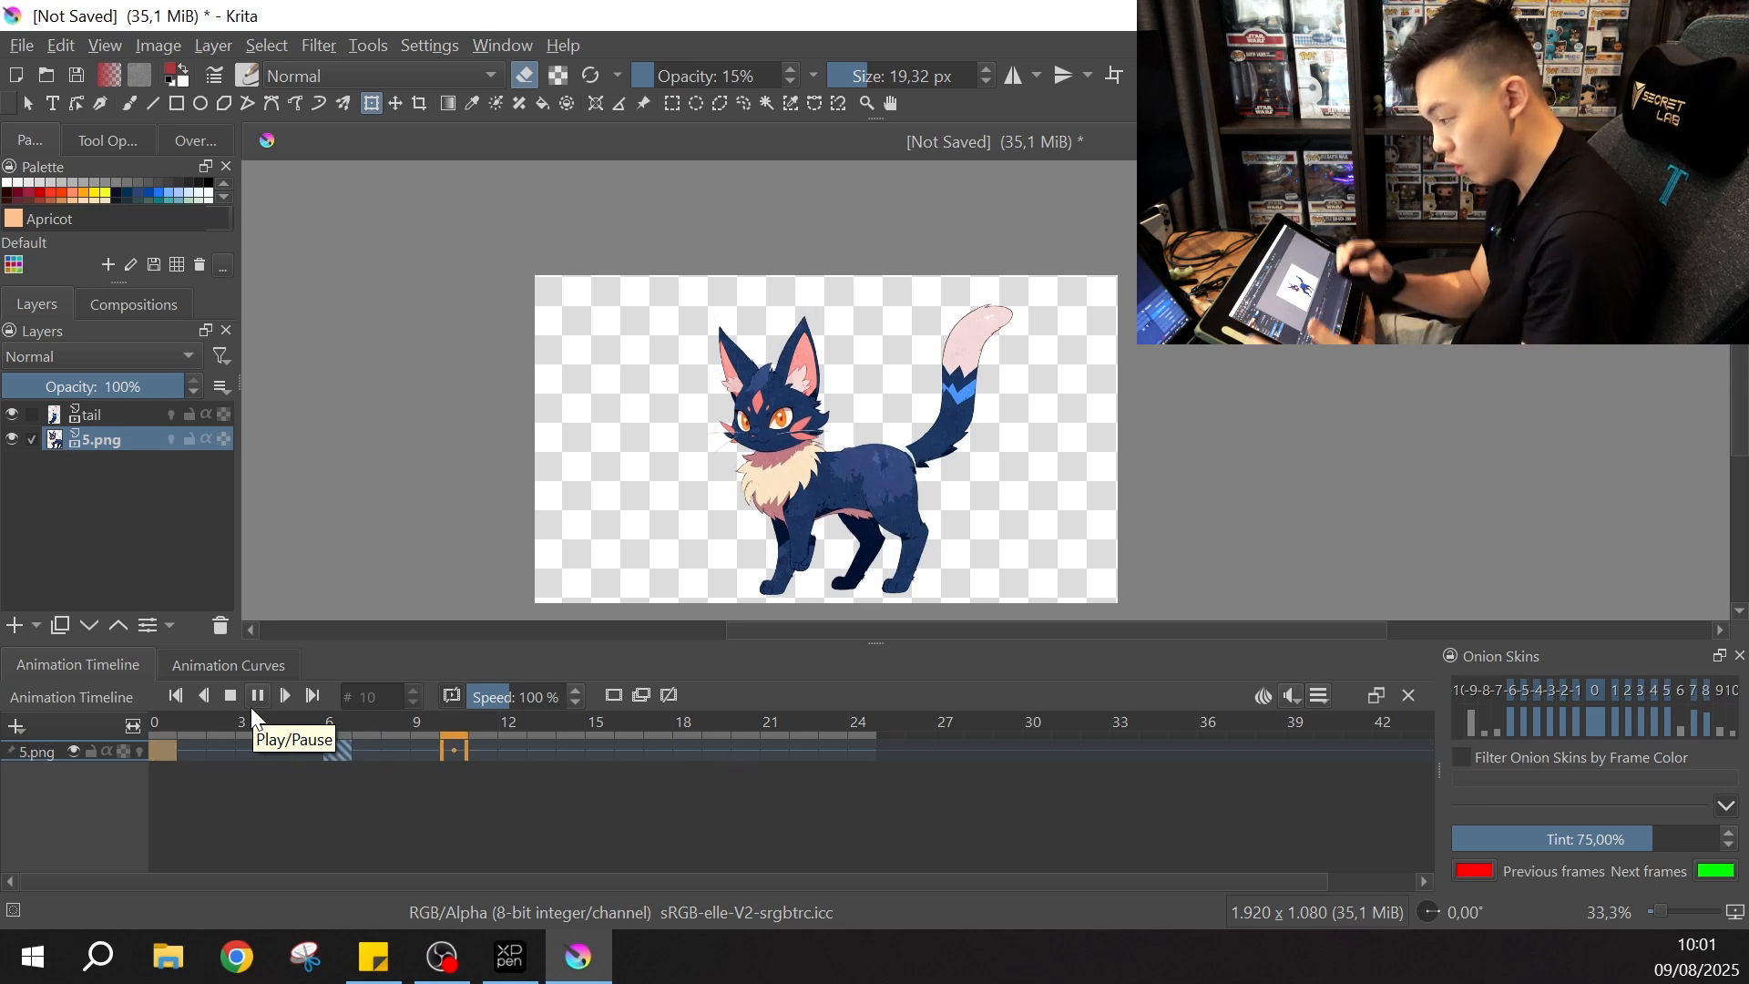
click(254, 701)
click(261, 722)
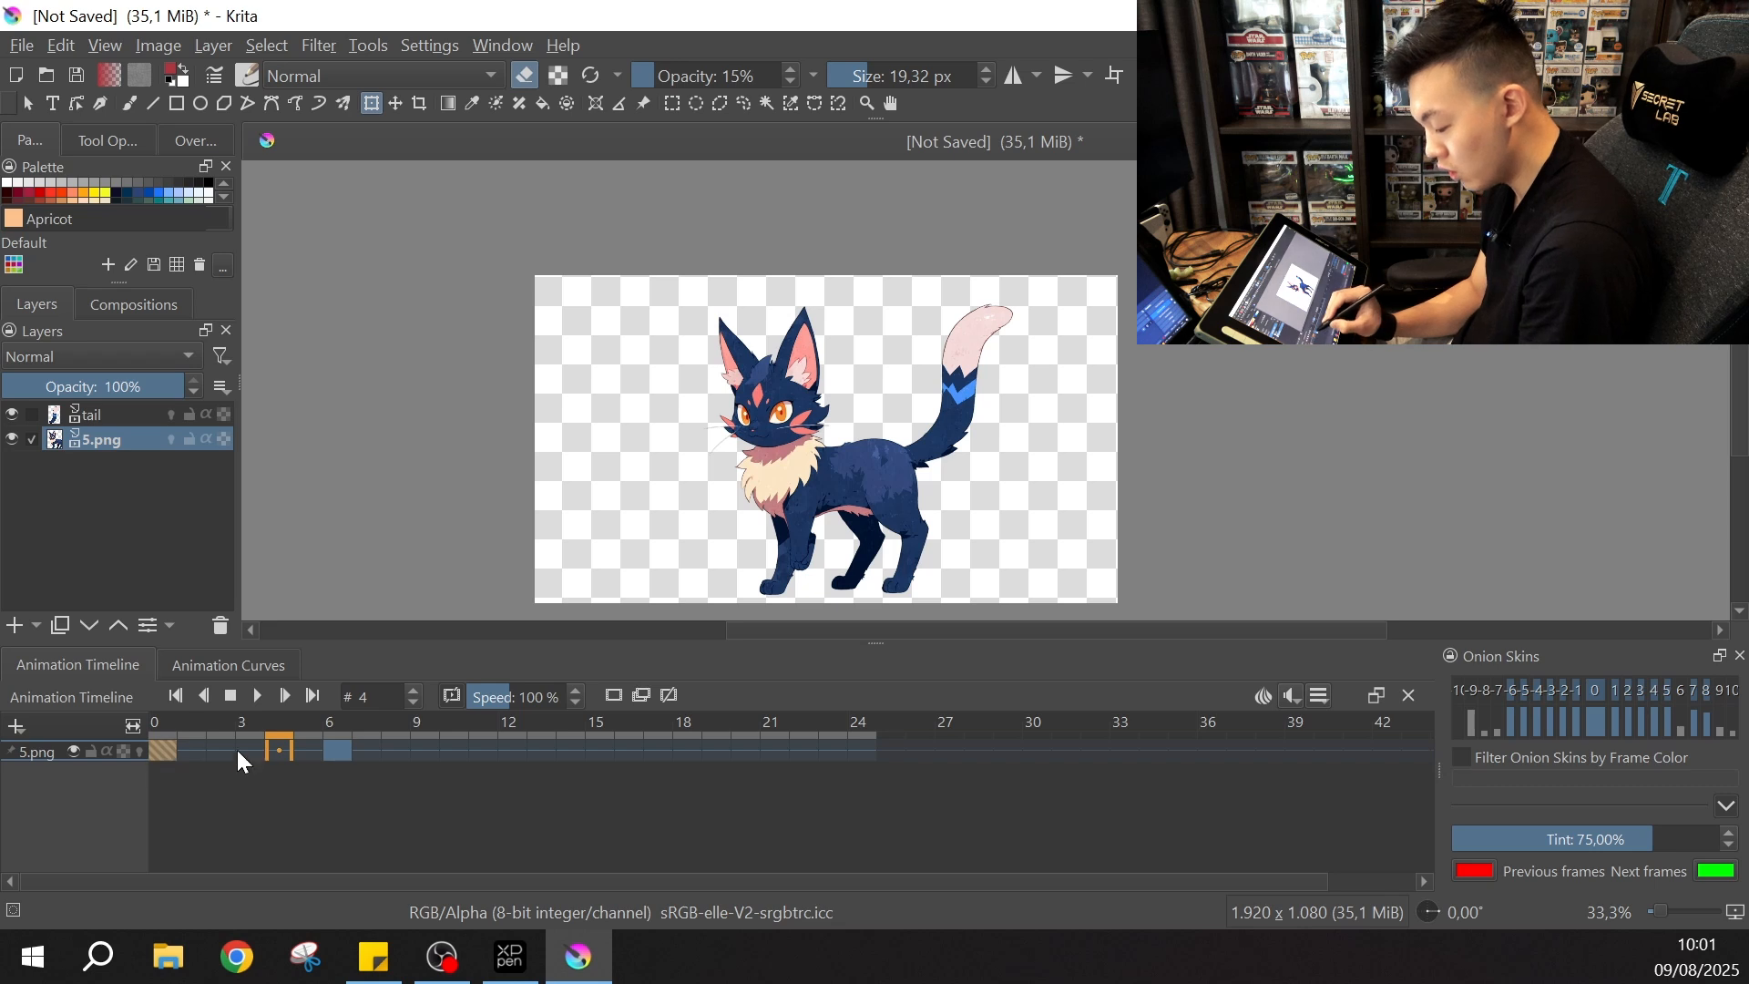
click(335, 753)
click(166, 748)
click(333, 748)
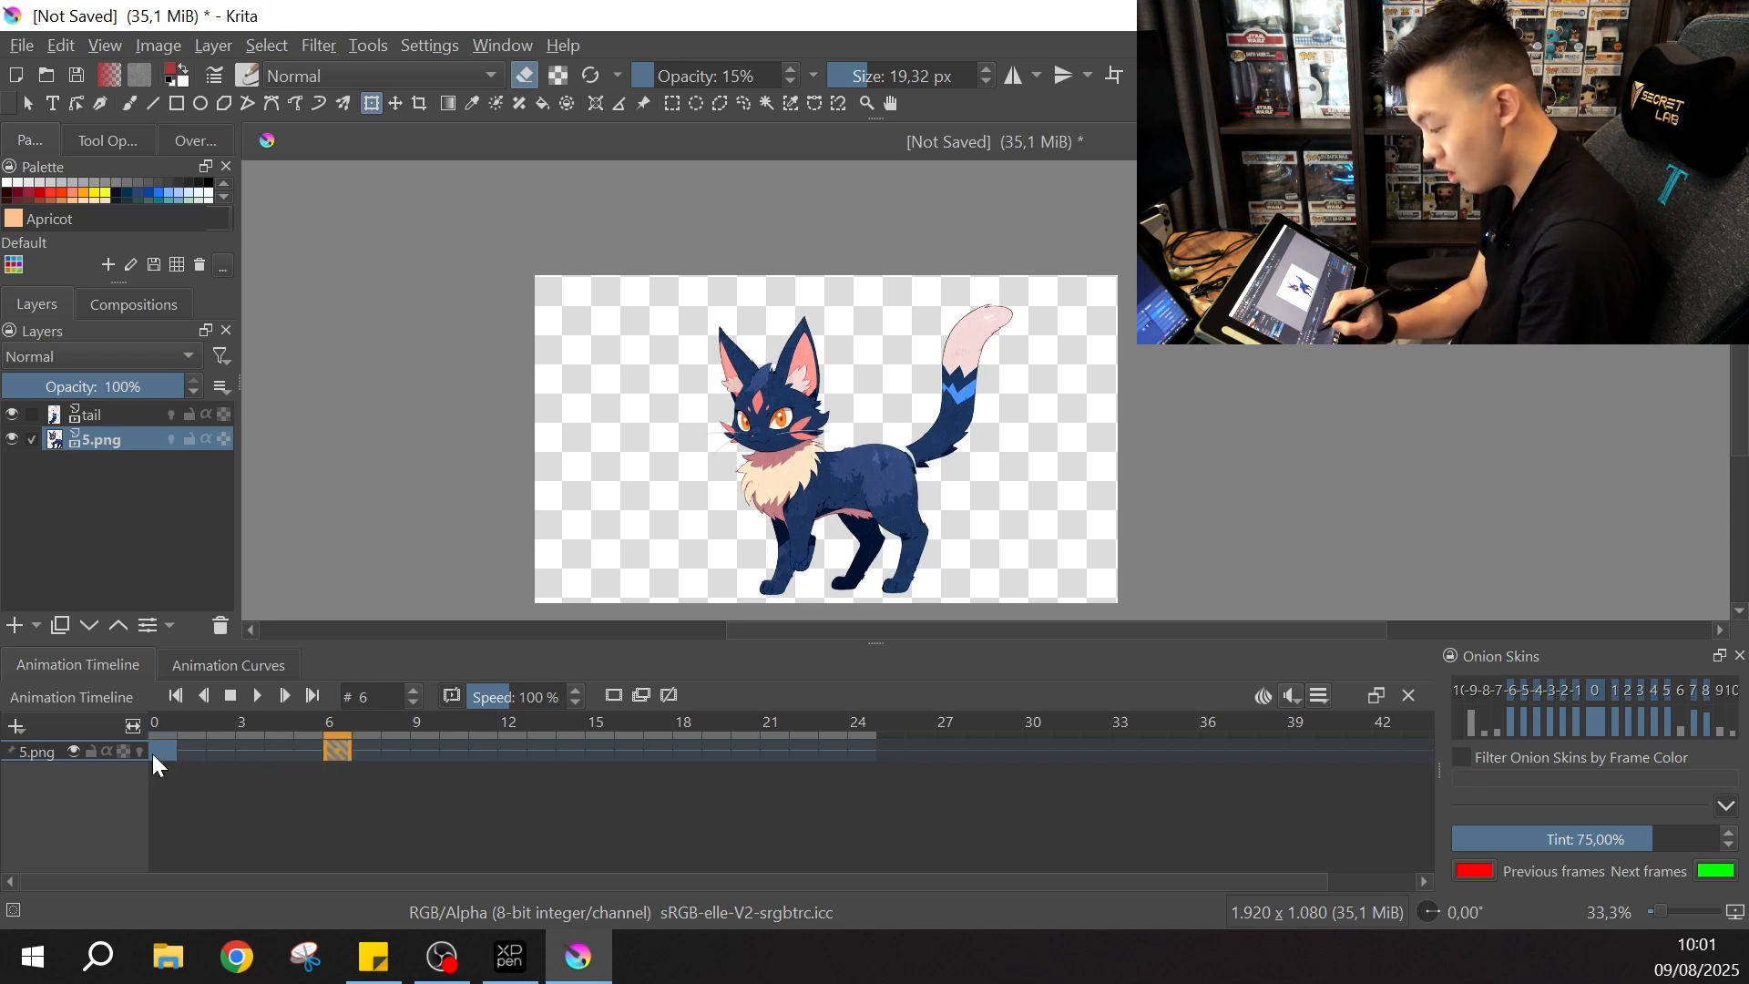
click(154, 750)
click(162, 747)
click(330, 745)
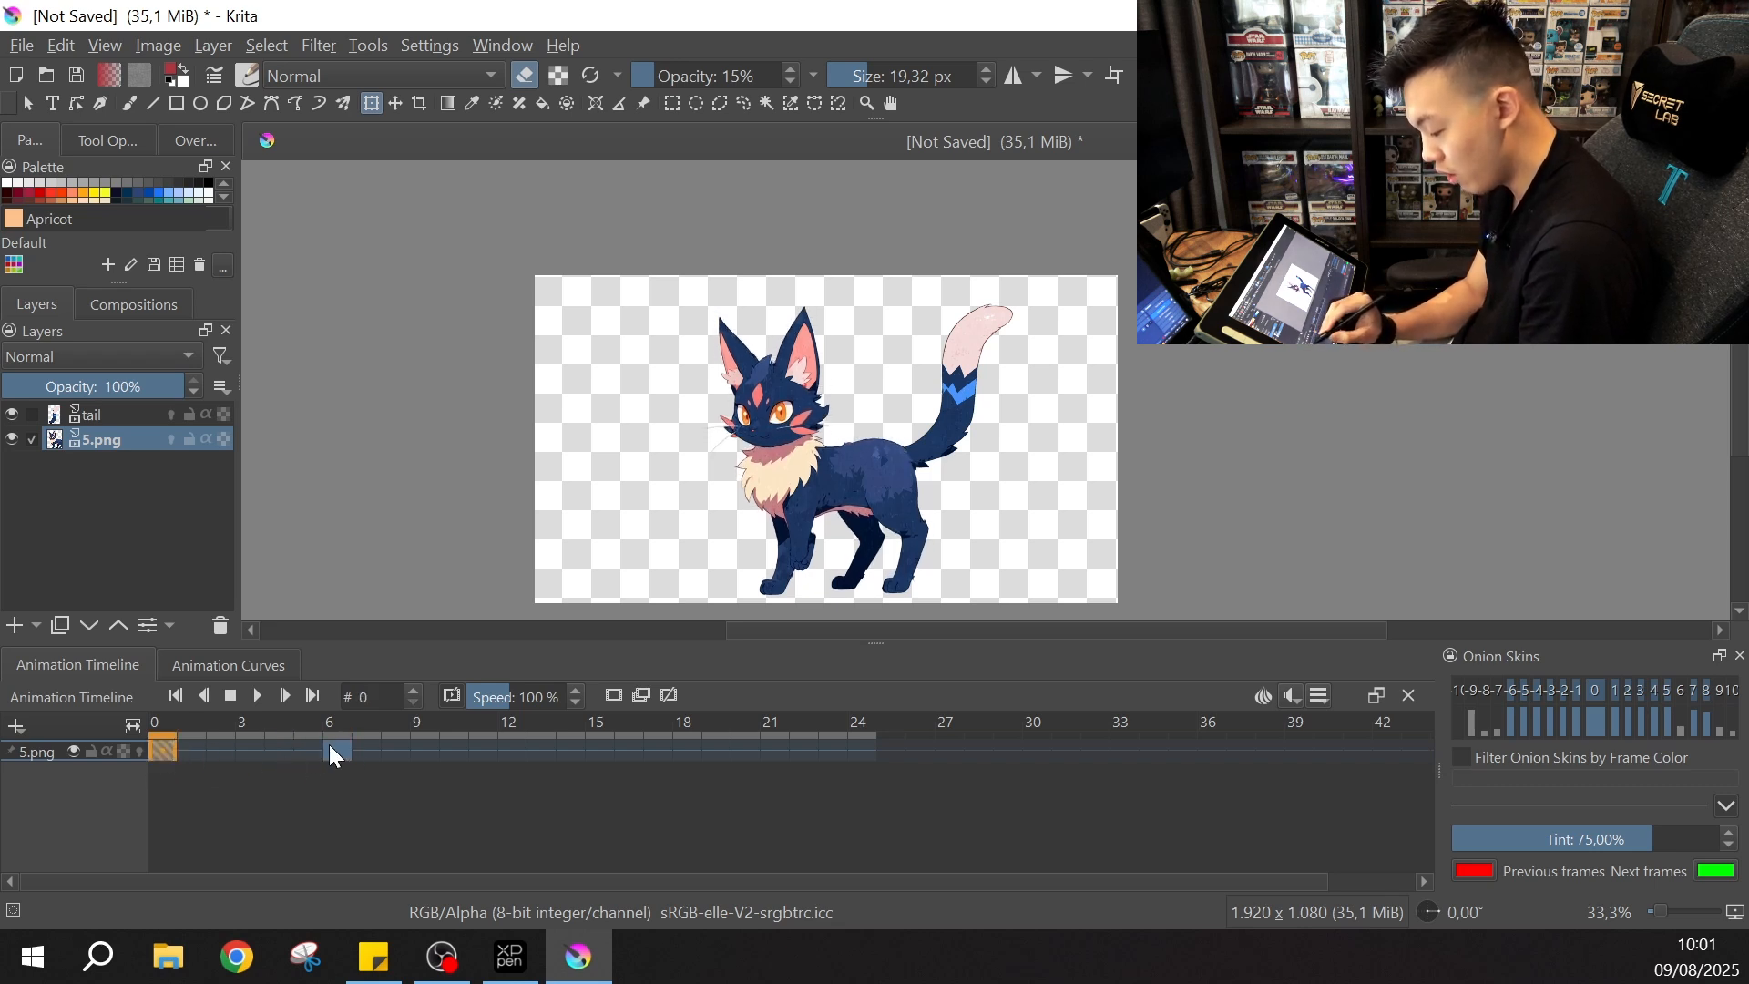
Step: Compare the body poses of the 5.png layer at frames 0 and 6
click(151, 757)
click(337, 754)
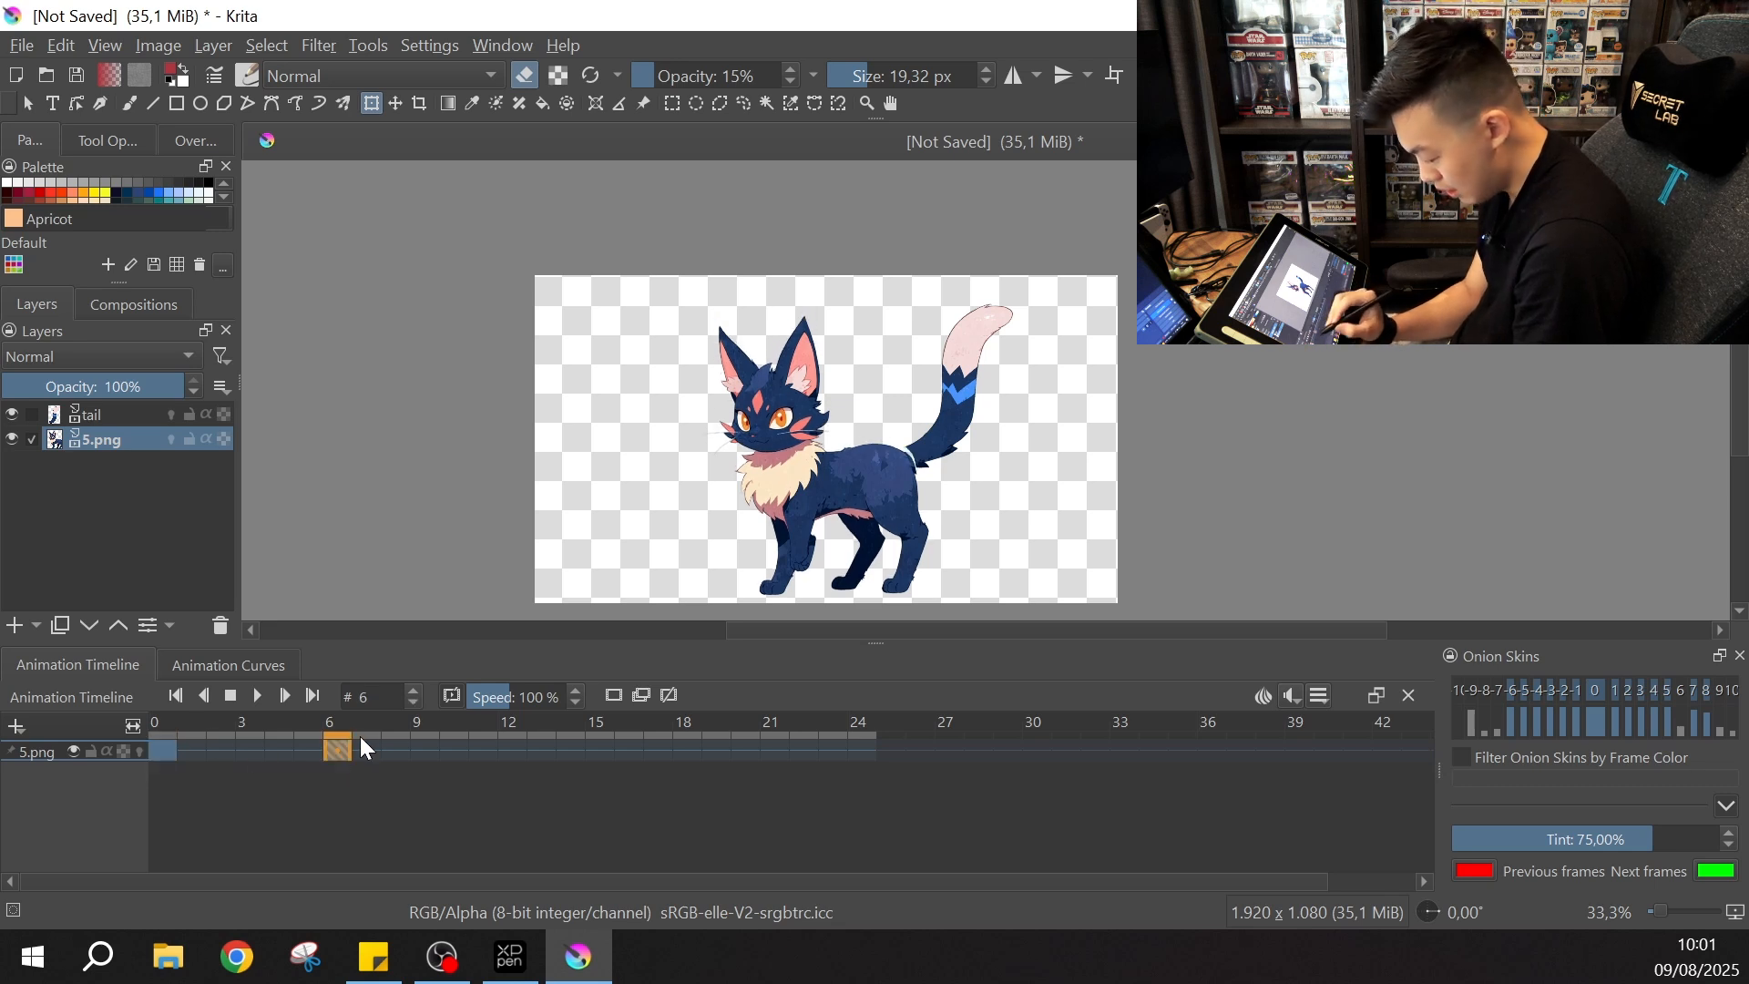
click(168, 747)
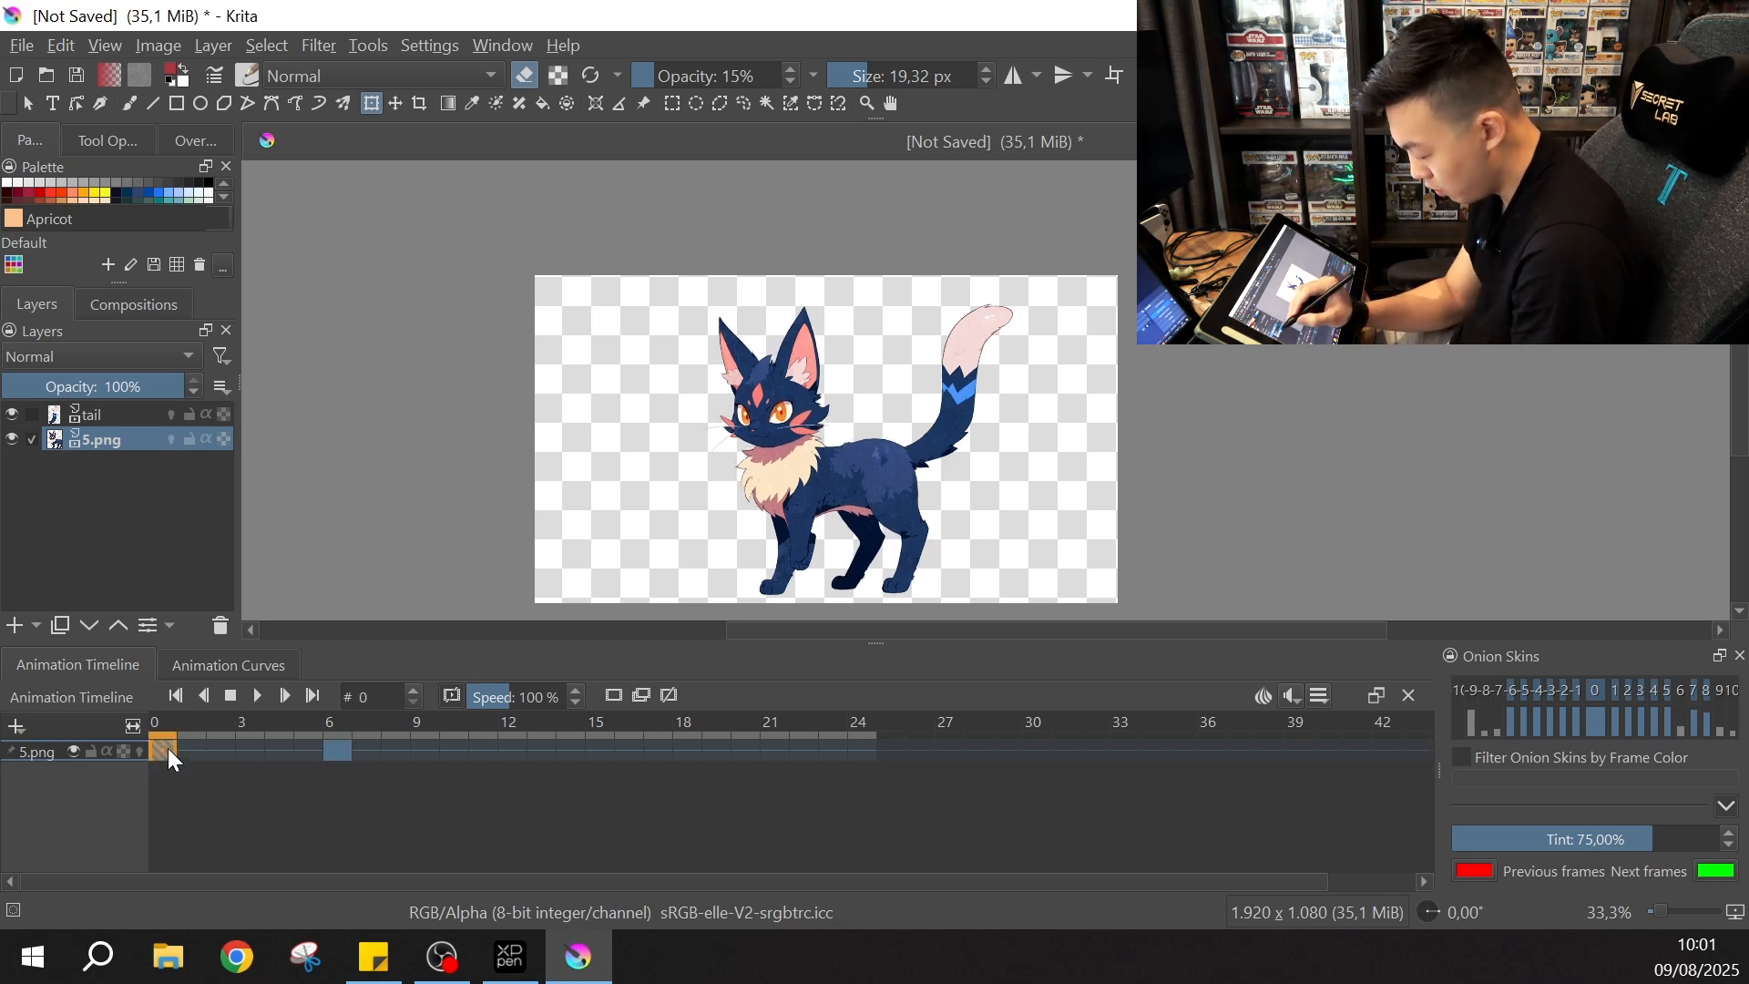
Step: At frame 6, rotate the tail layer slightly counterclockwise and reposition its base against the body, then compare it with frame 0
click(102, 417)
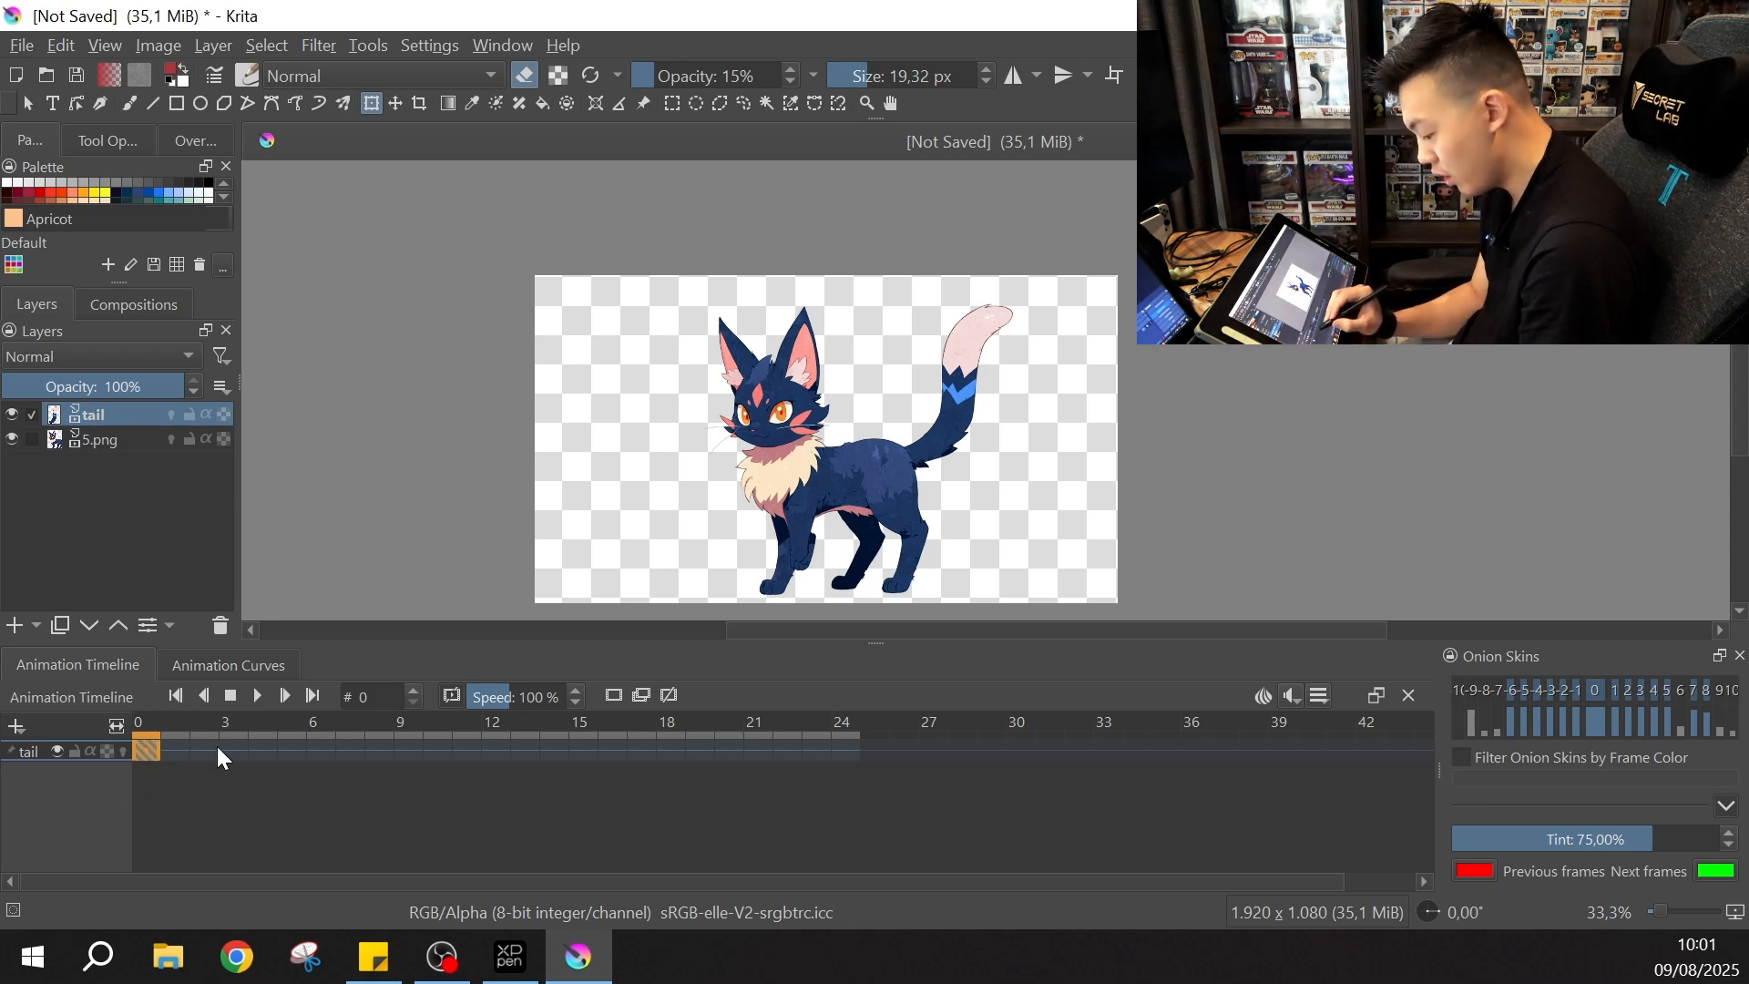
click(319, 750)
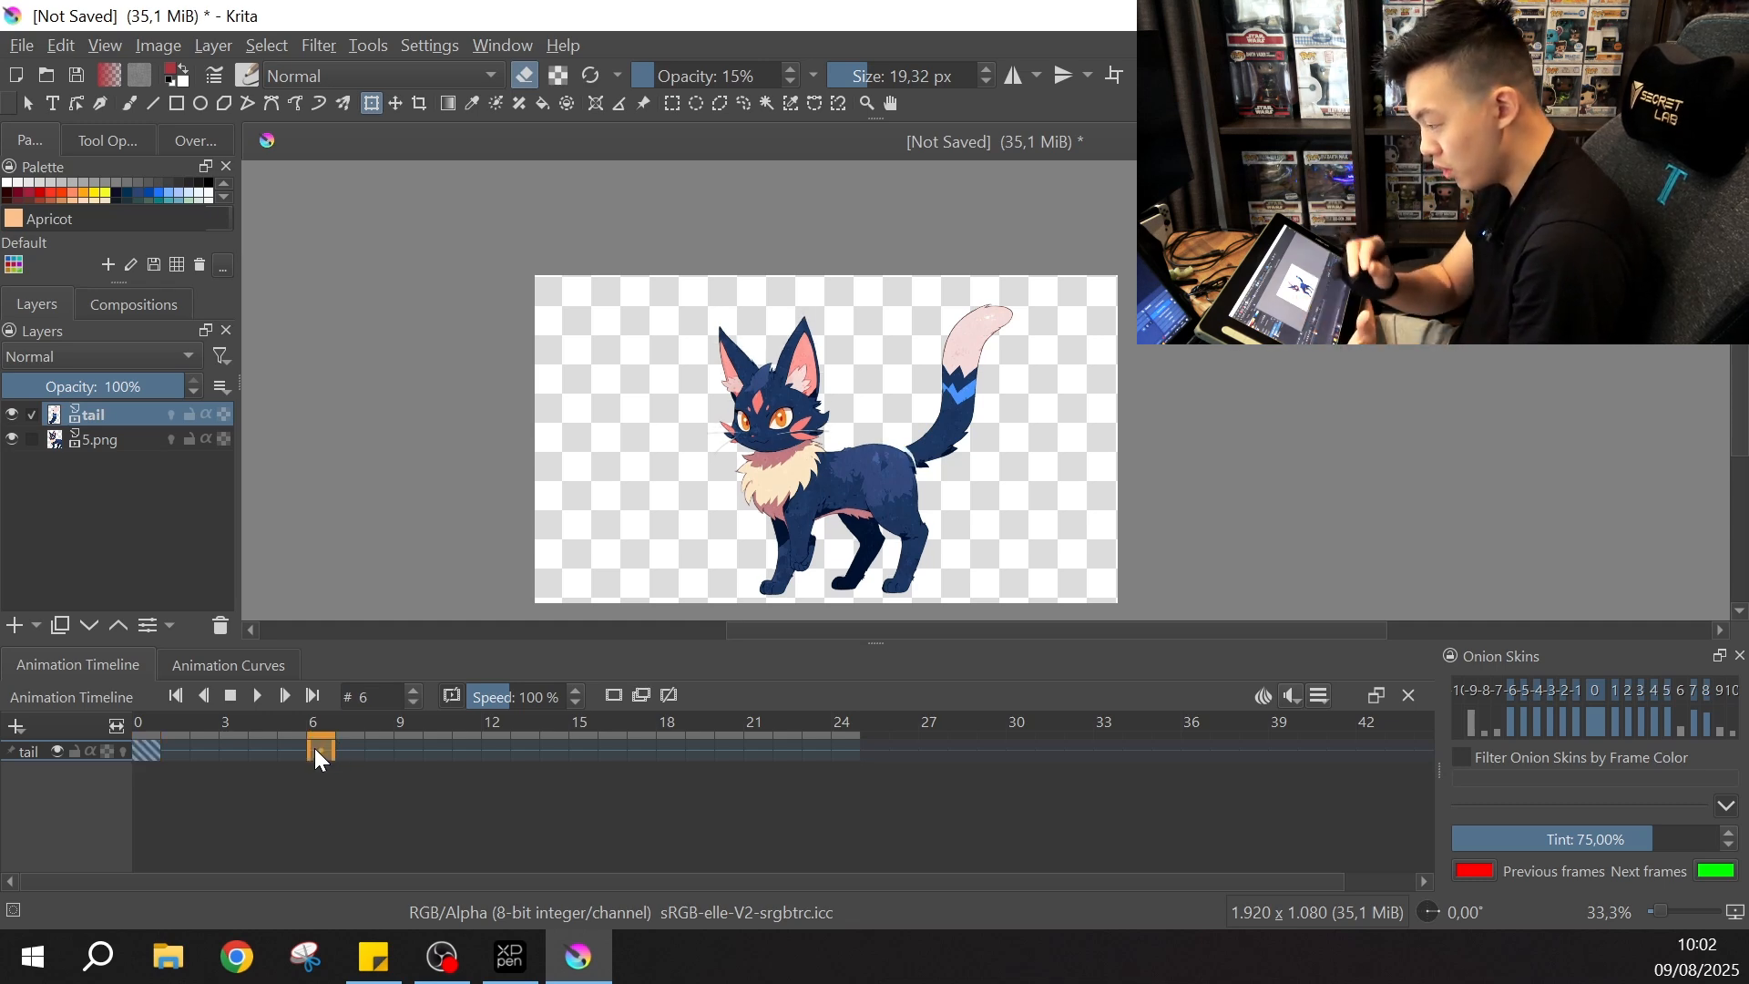
key(ctrl+equal)
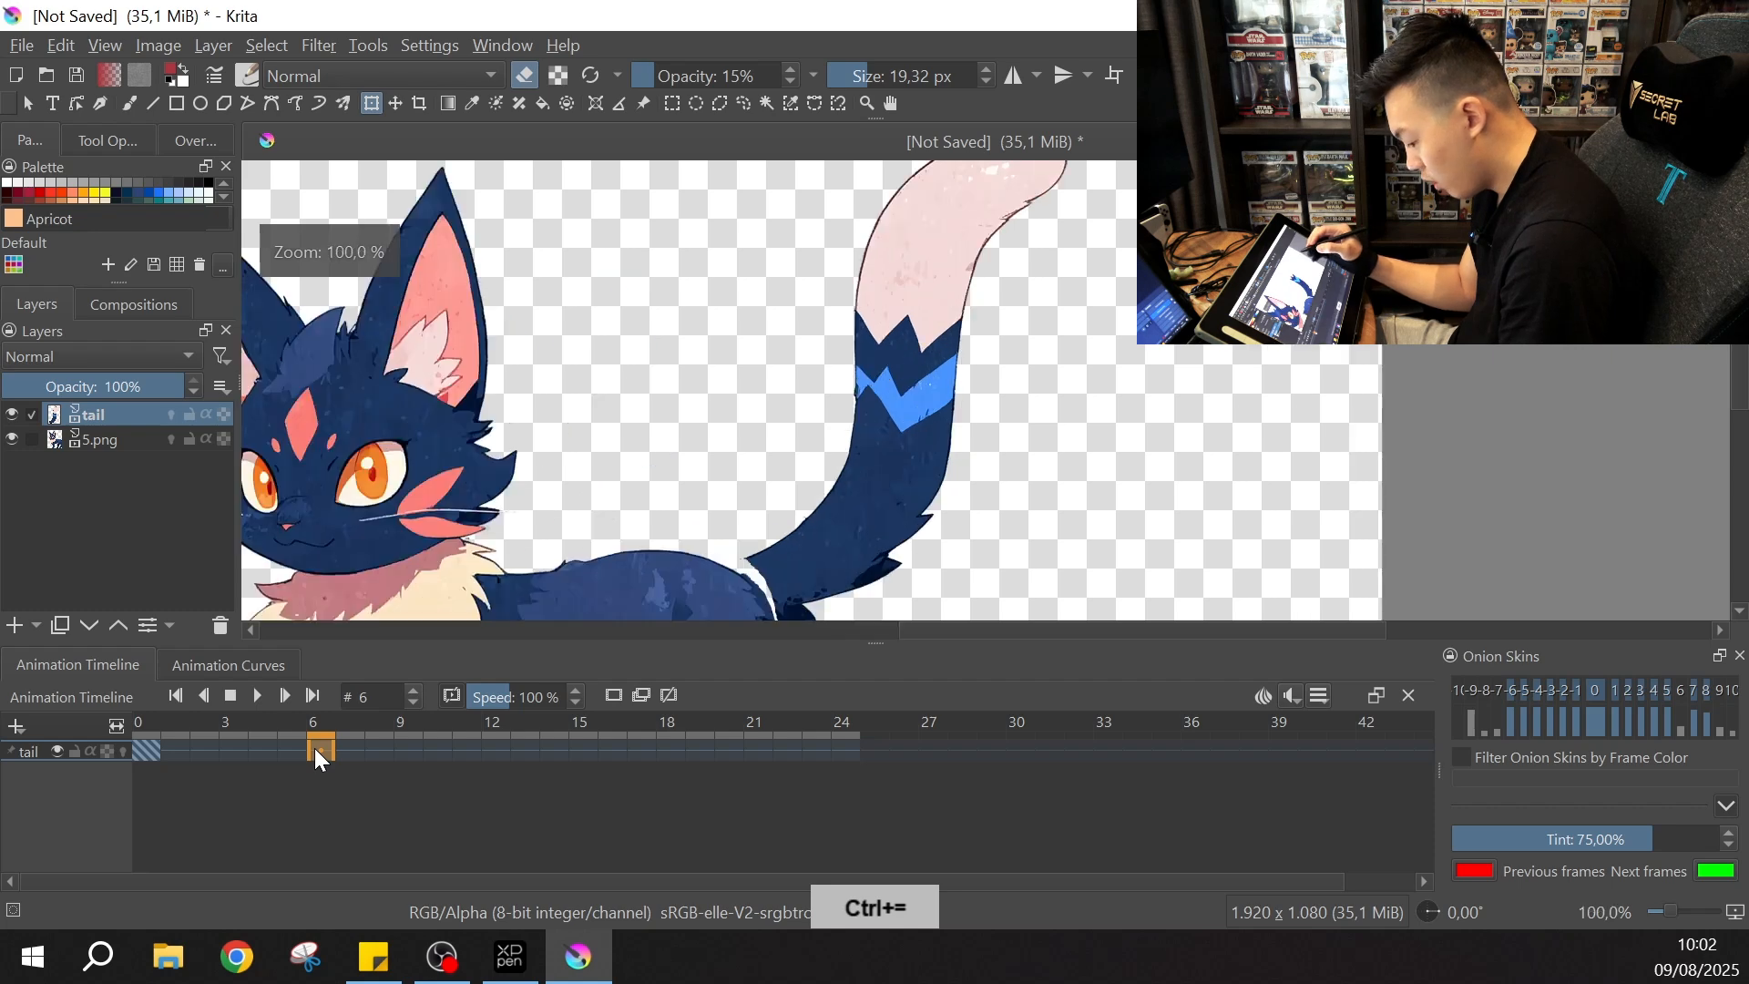
key(ctrl+minus)
key(ctrl+t)
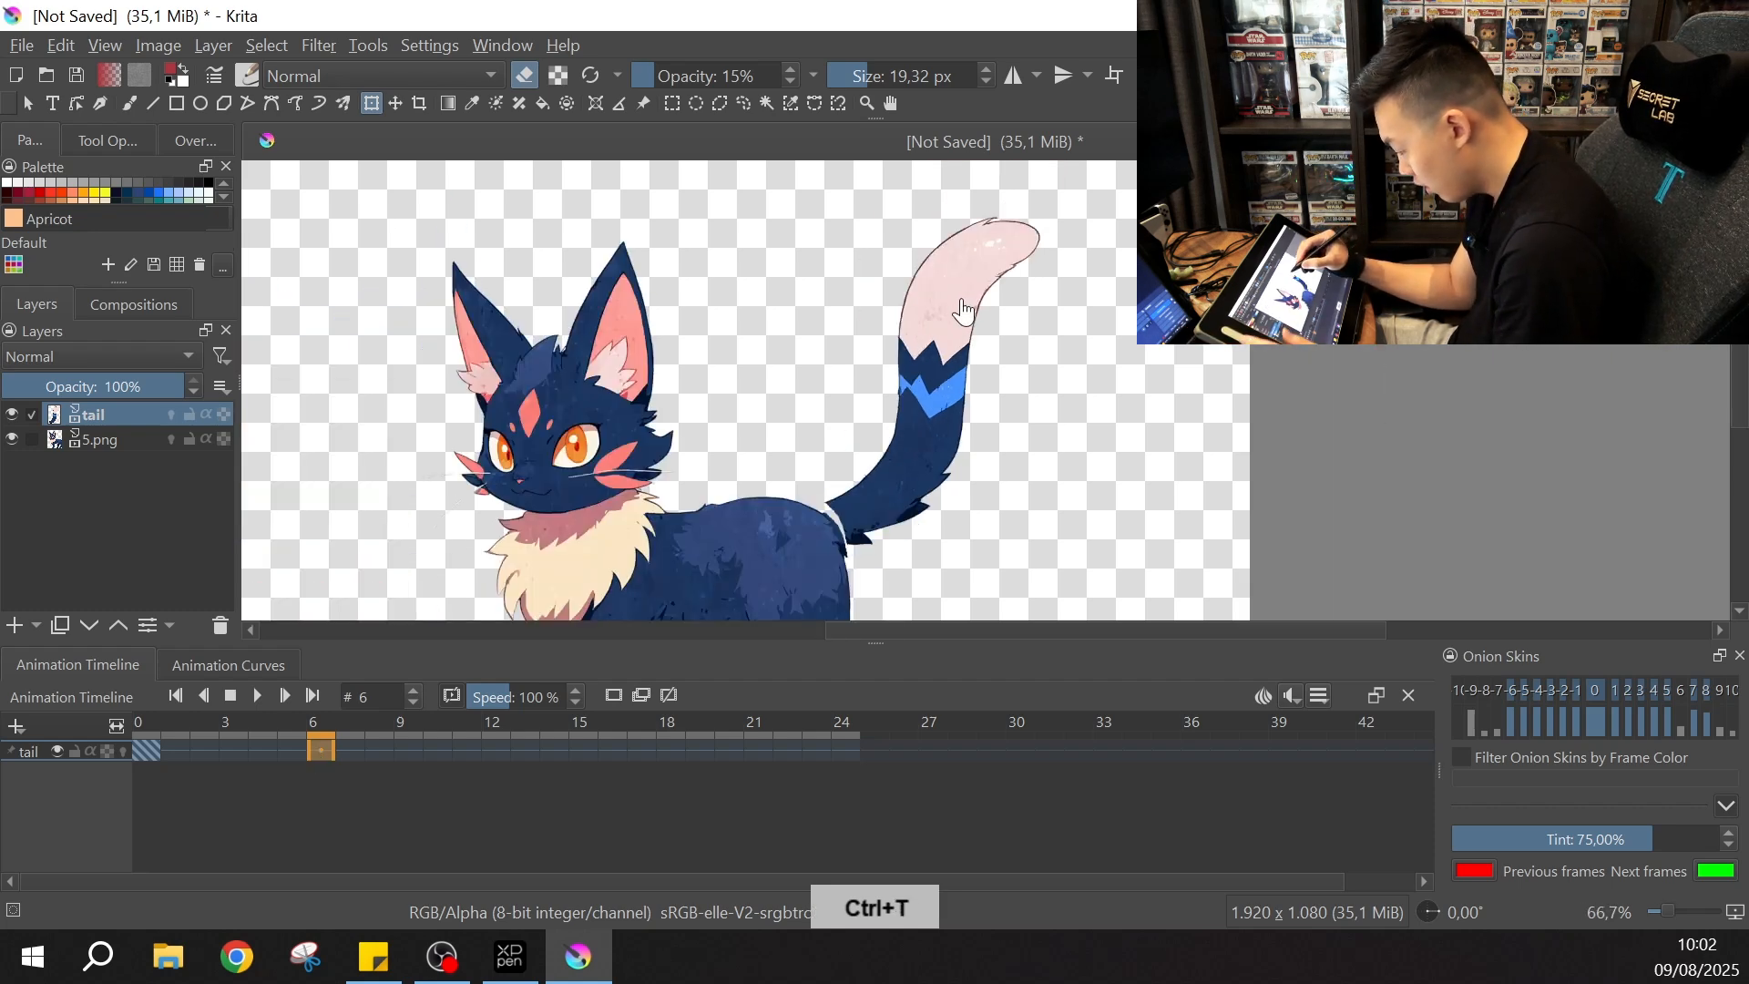
drag(1074, 202, 1032, 193)
drag(911, 215, 908, 202)
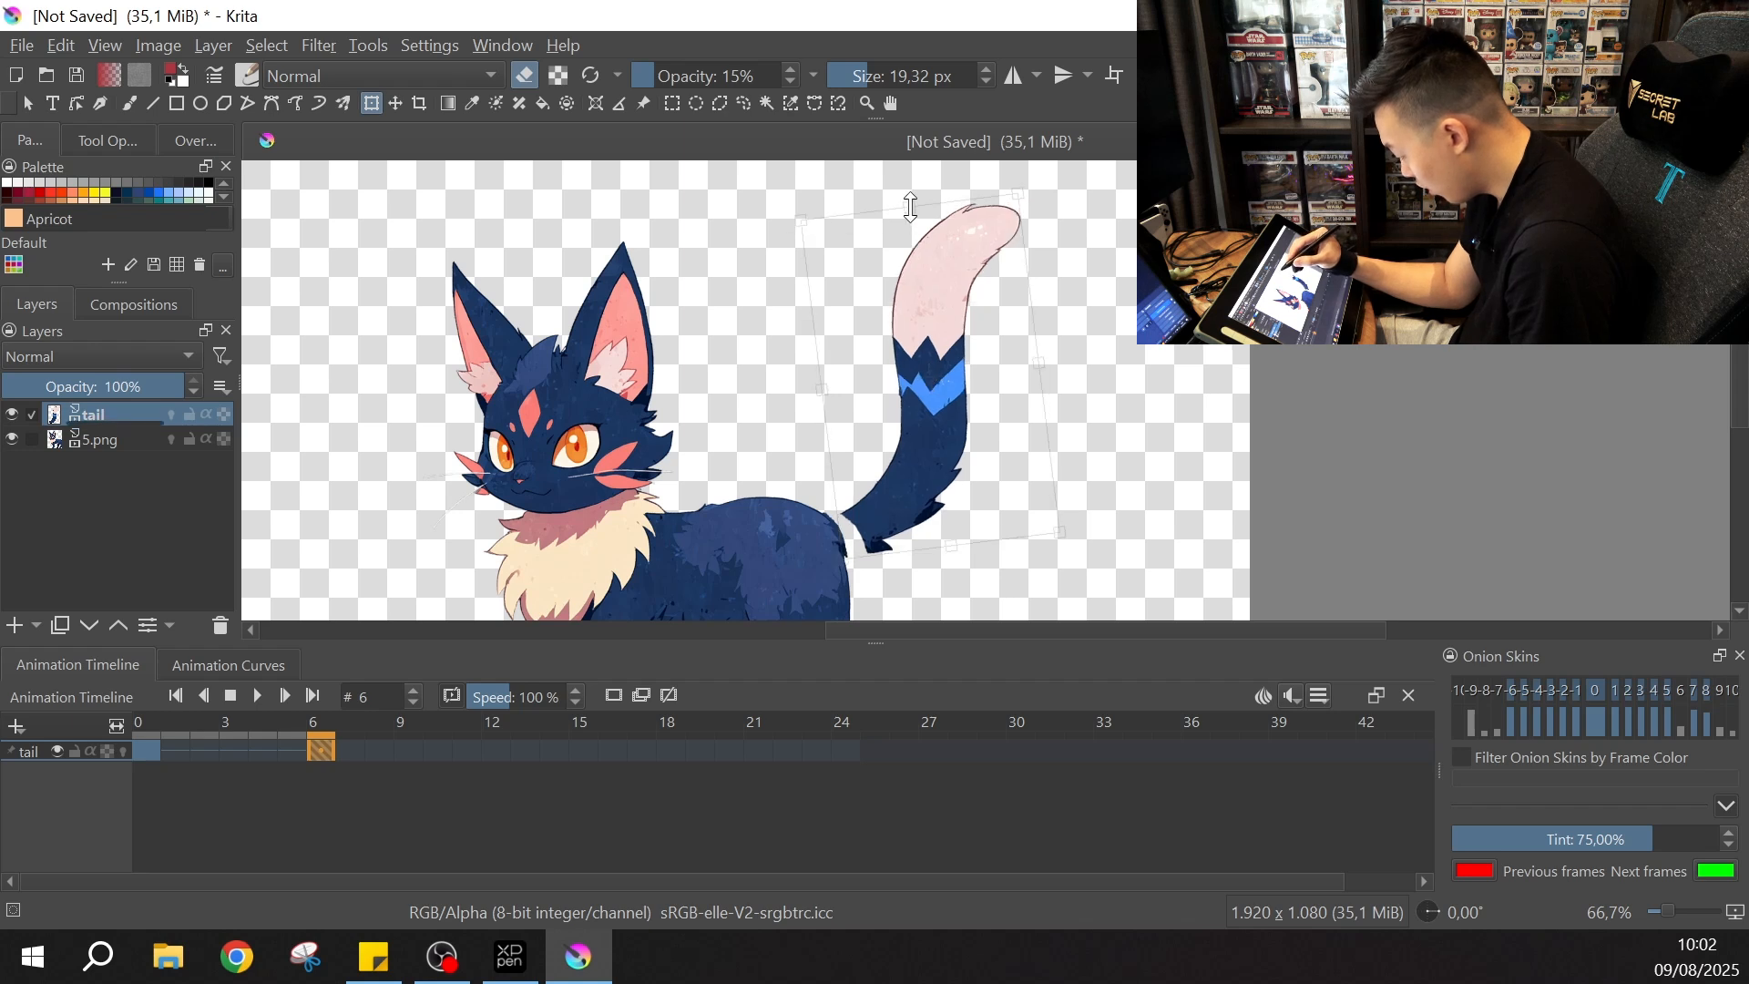
drag(1040, 174, 1031, 167)
drag(958, 331, 938, 327)
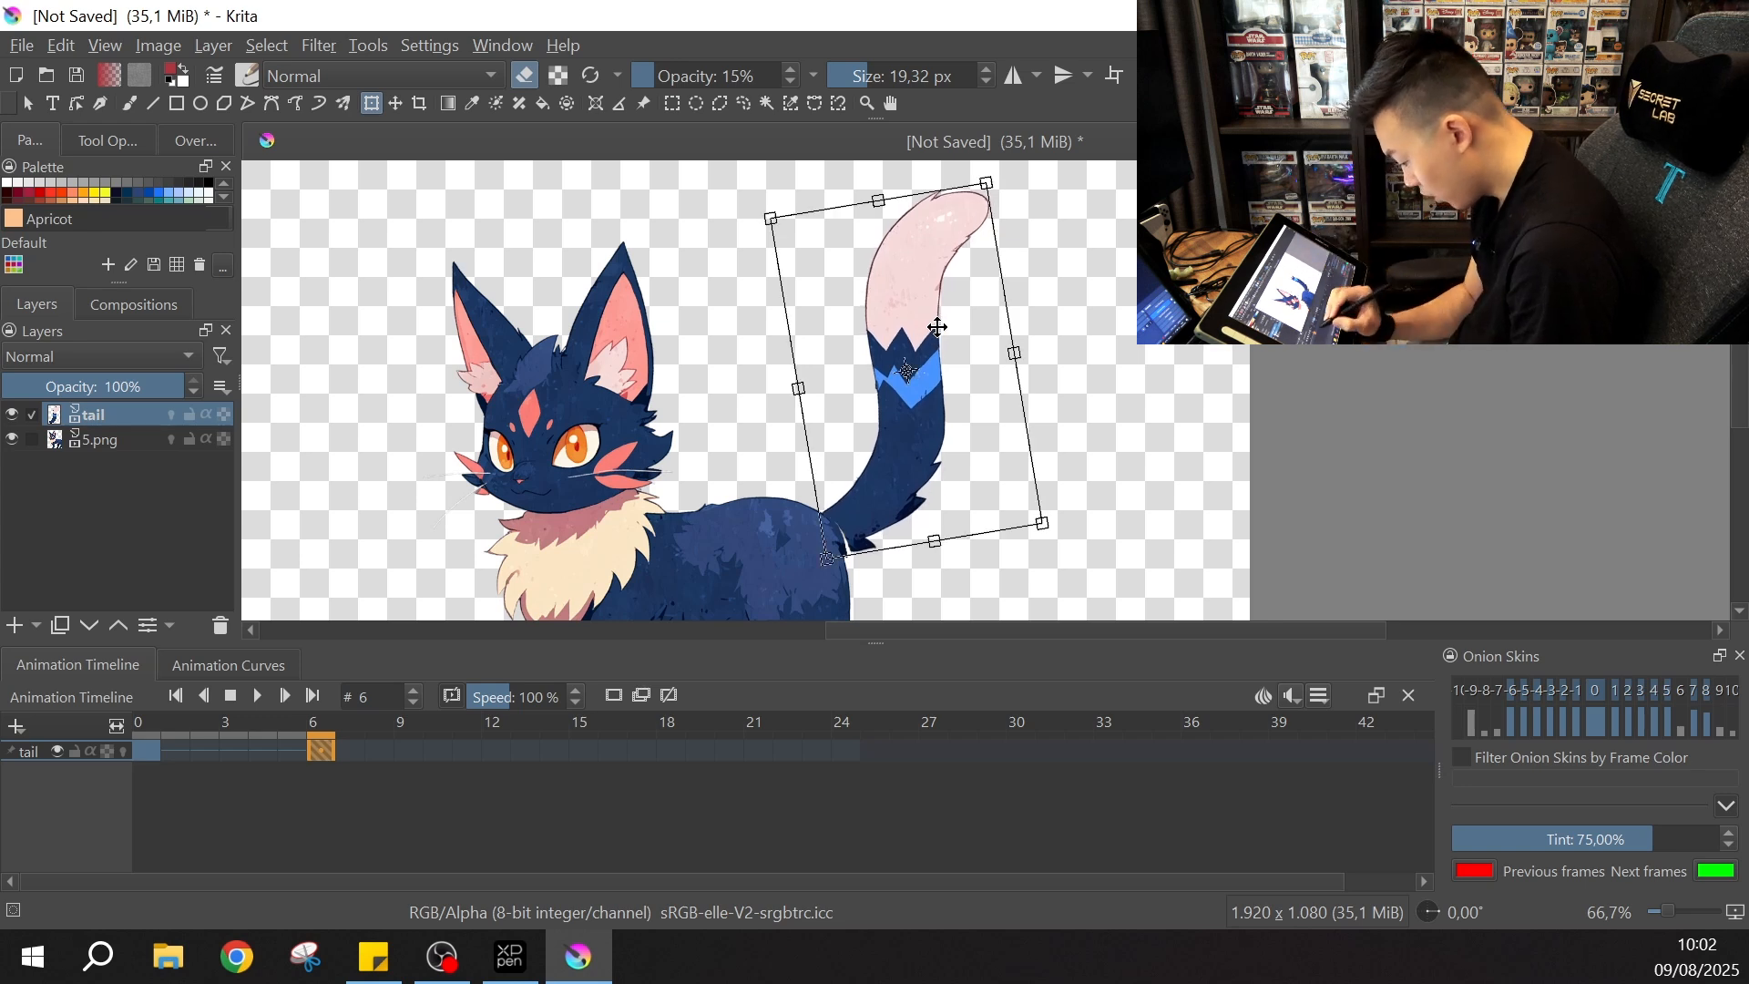
click(144, 756)
click(319, 748)
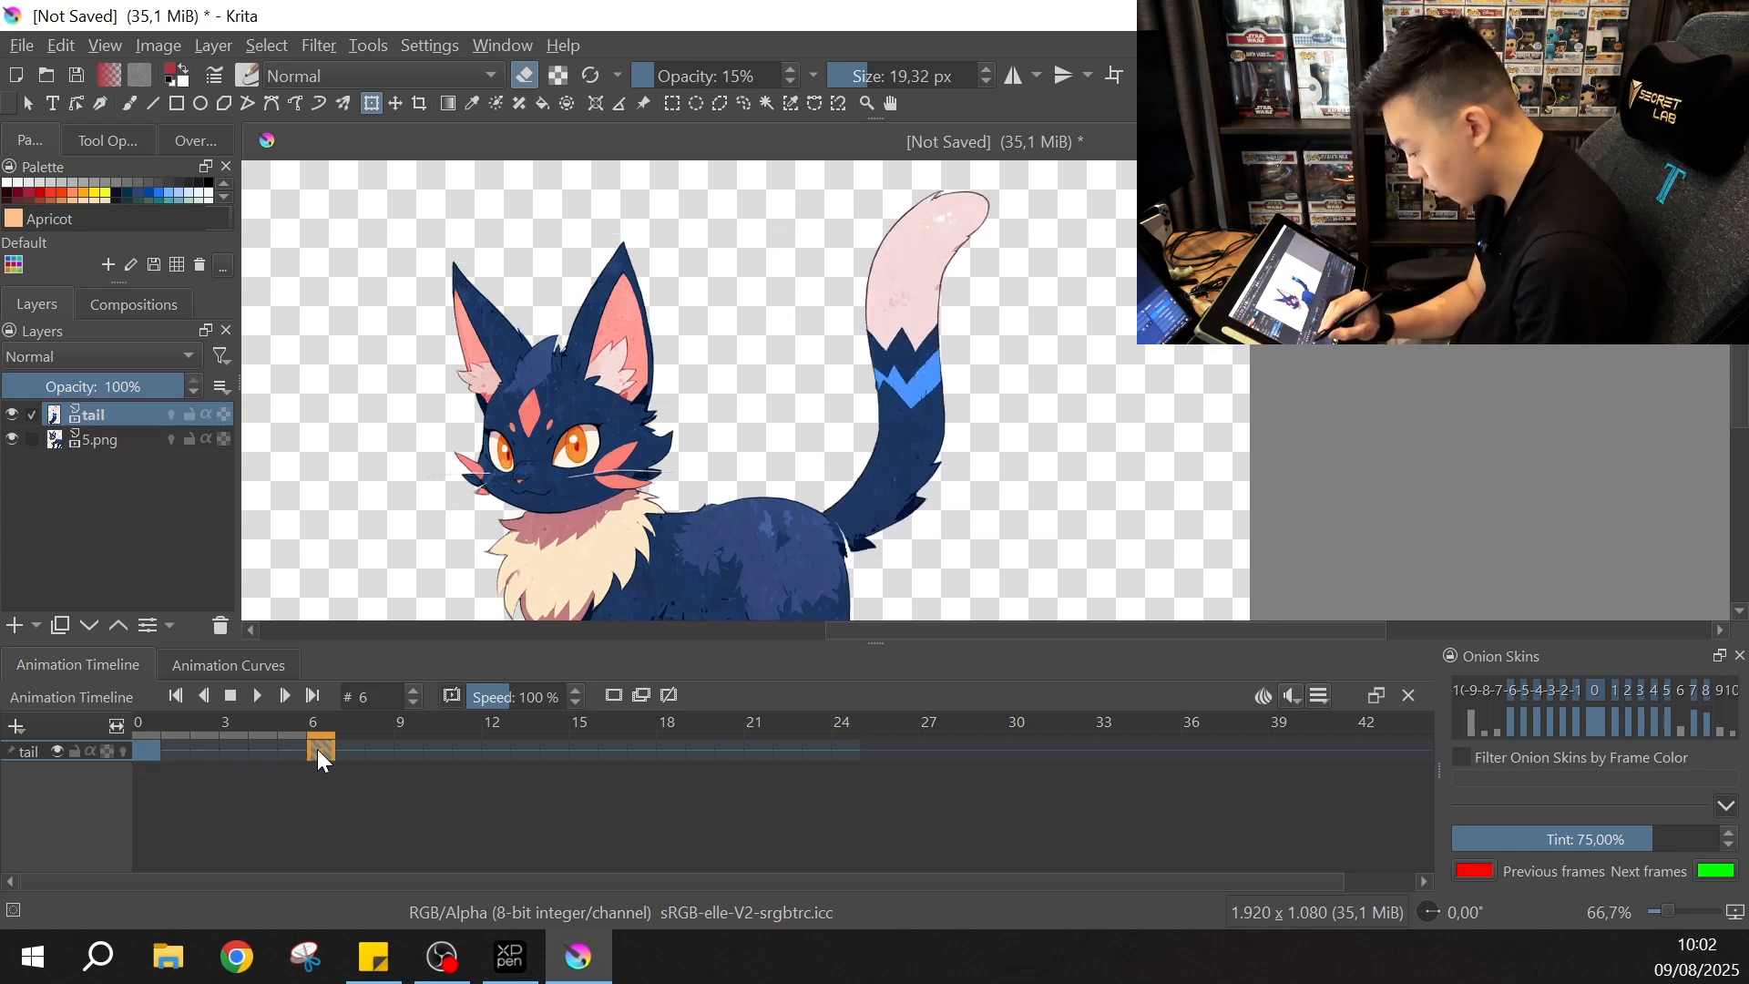
click(156, 751)
click(319, 751)
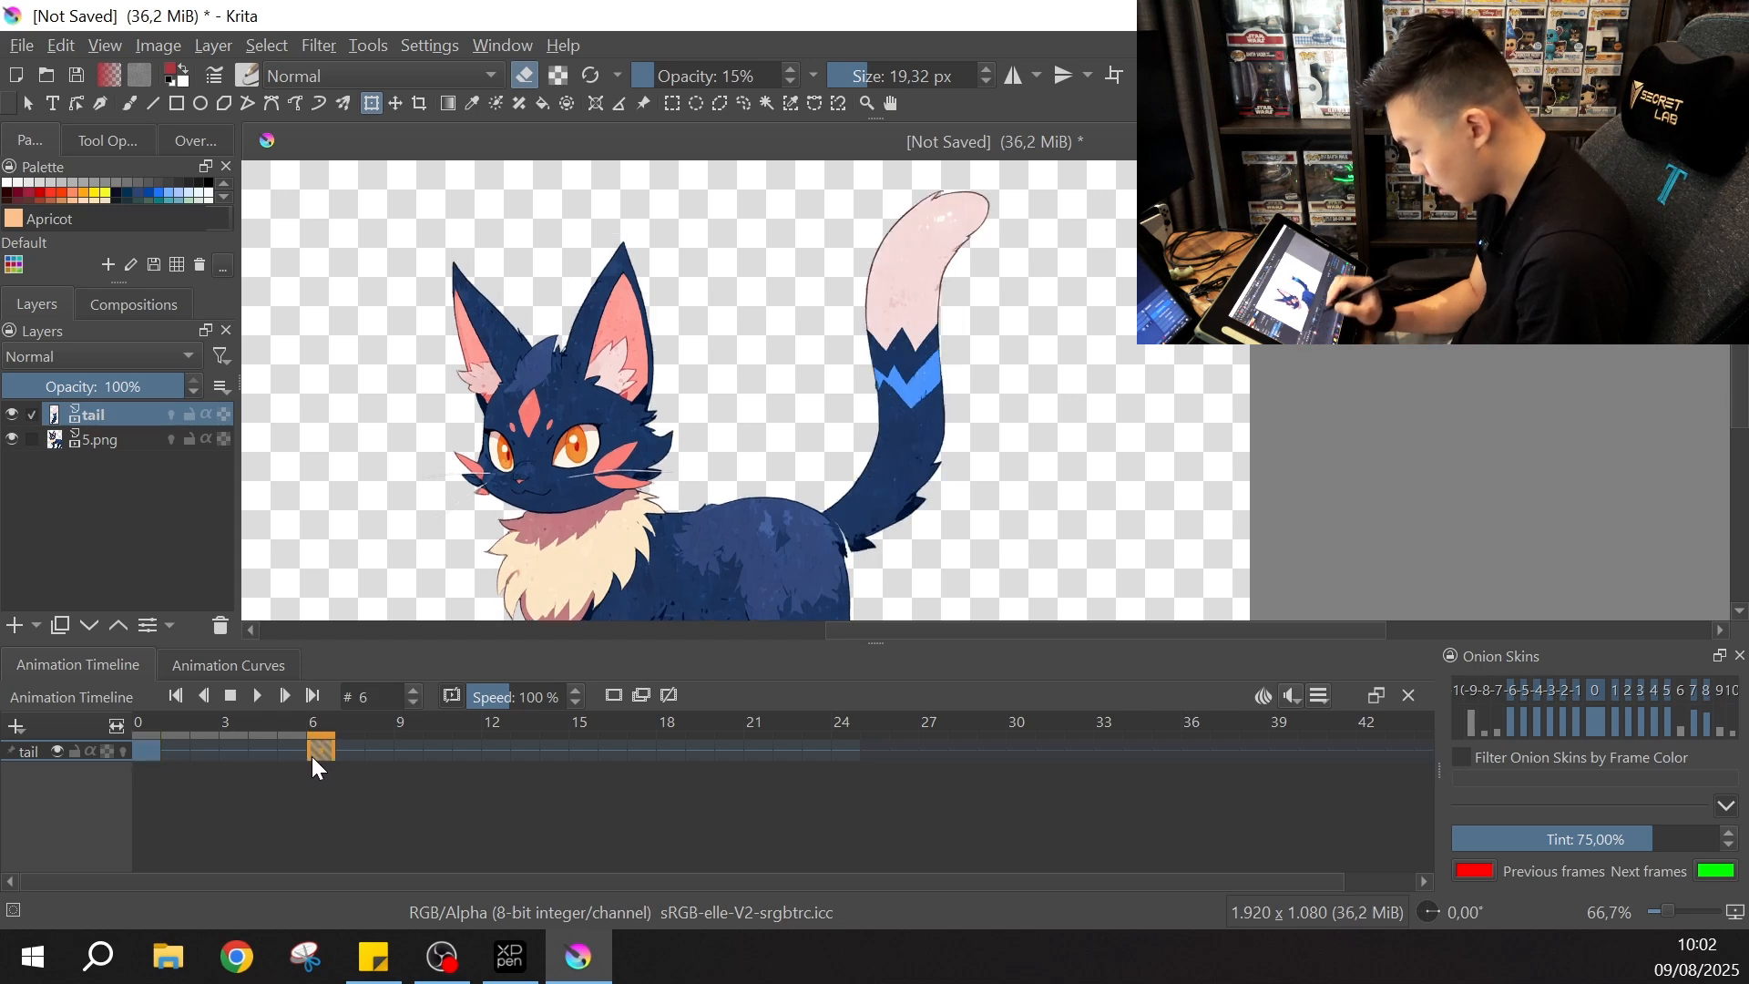
Step: At frame 6, paint the lower gap between tail and rump with dark blue sampled from the tail base, and erase the stray edge beneath
key(ctrl+equal)
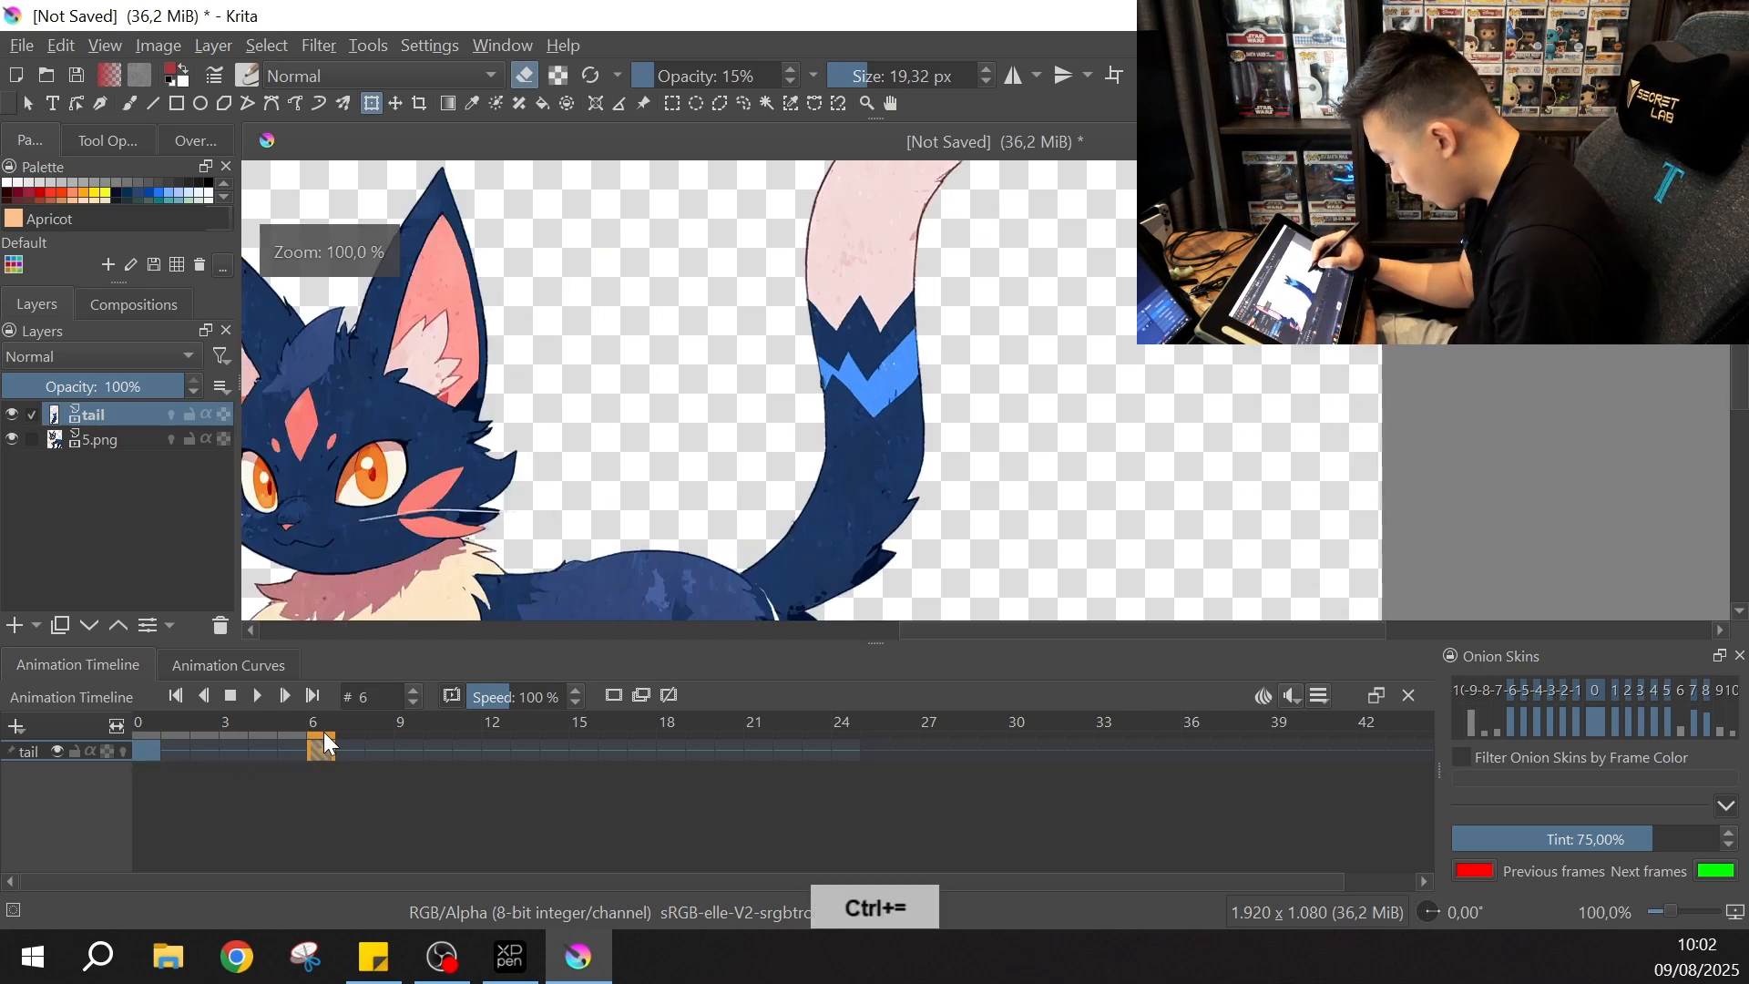
key(ctrl+equal)
key(space)
drag(975, 339, 985, 208)
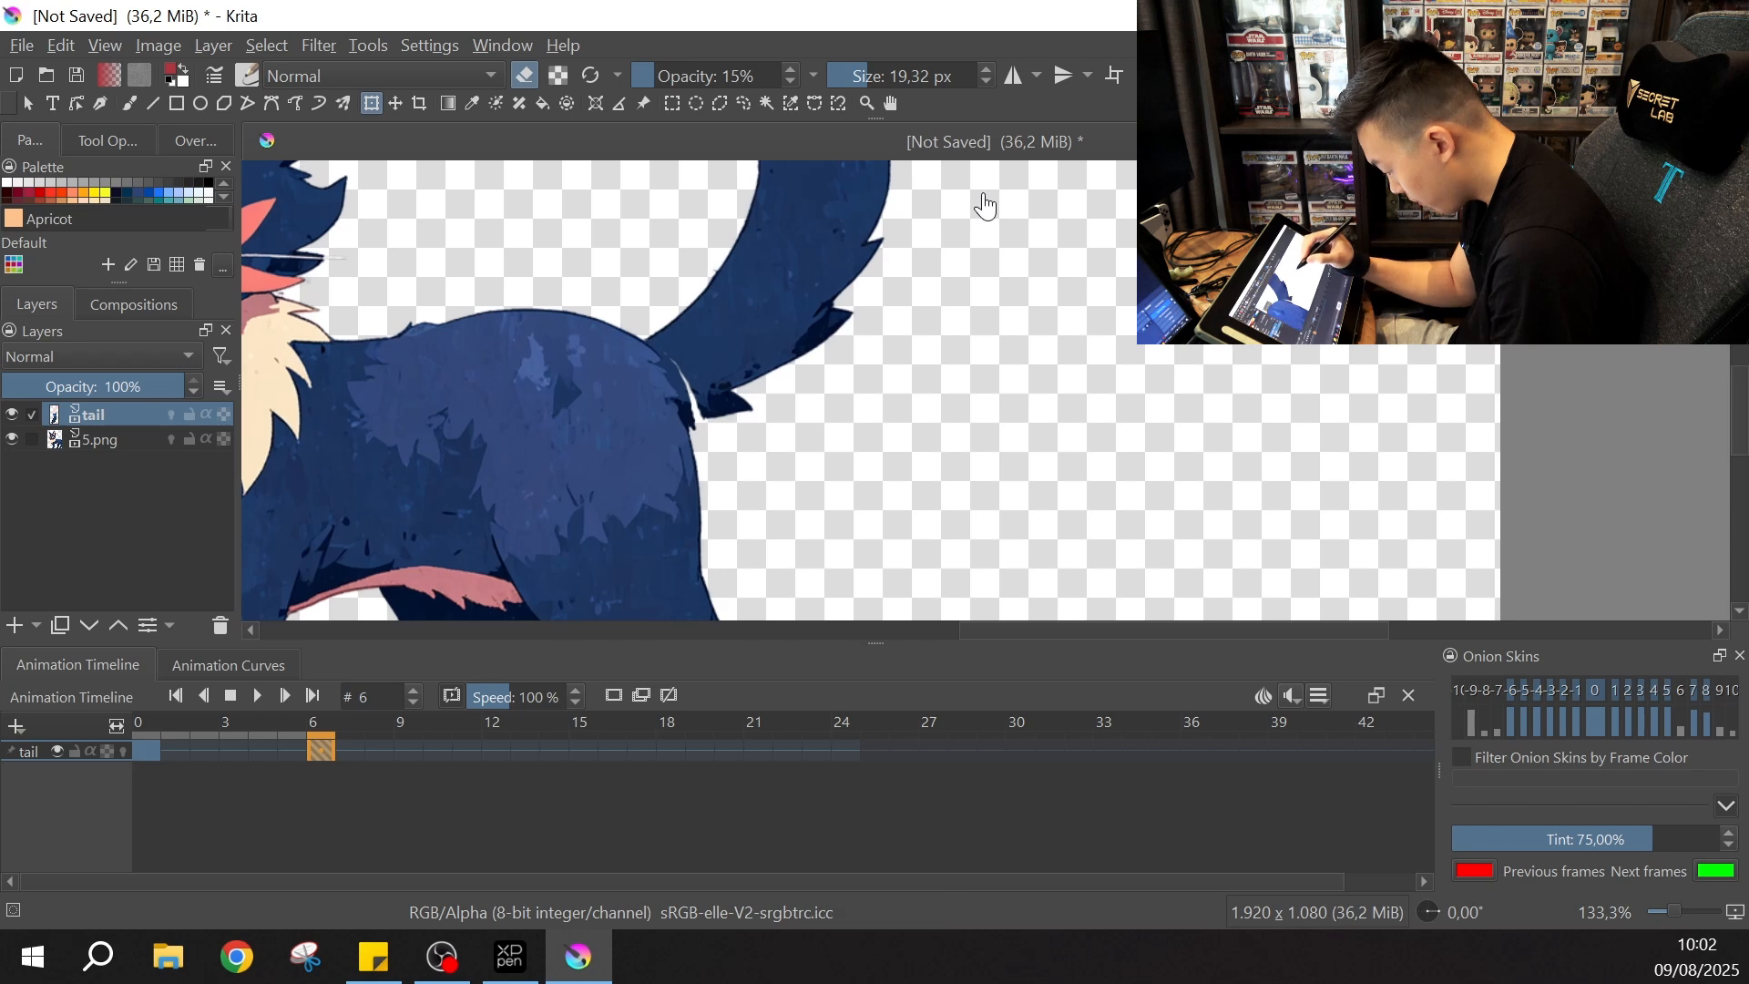
key(ctrl+equal)
key(ctrl+equal)
key(space)
drag(726, 359, 905, 453)
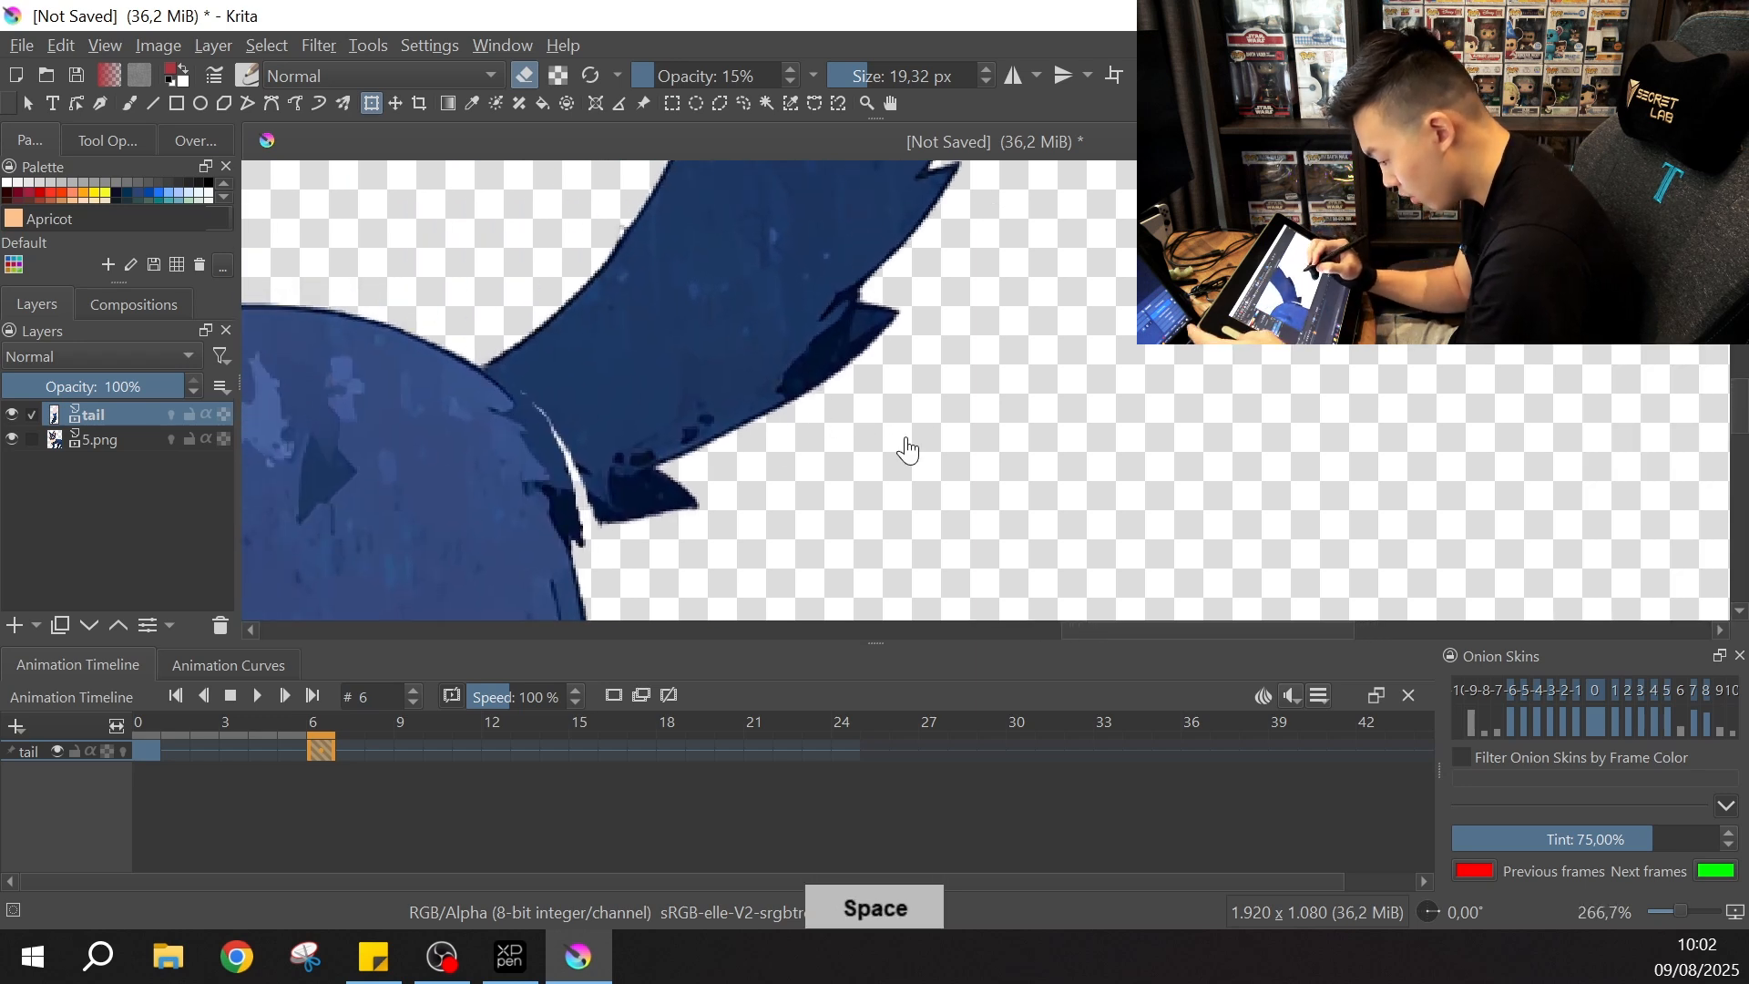
key(p)
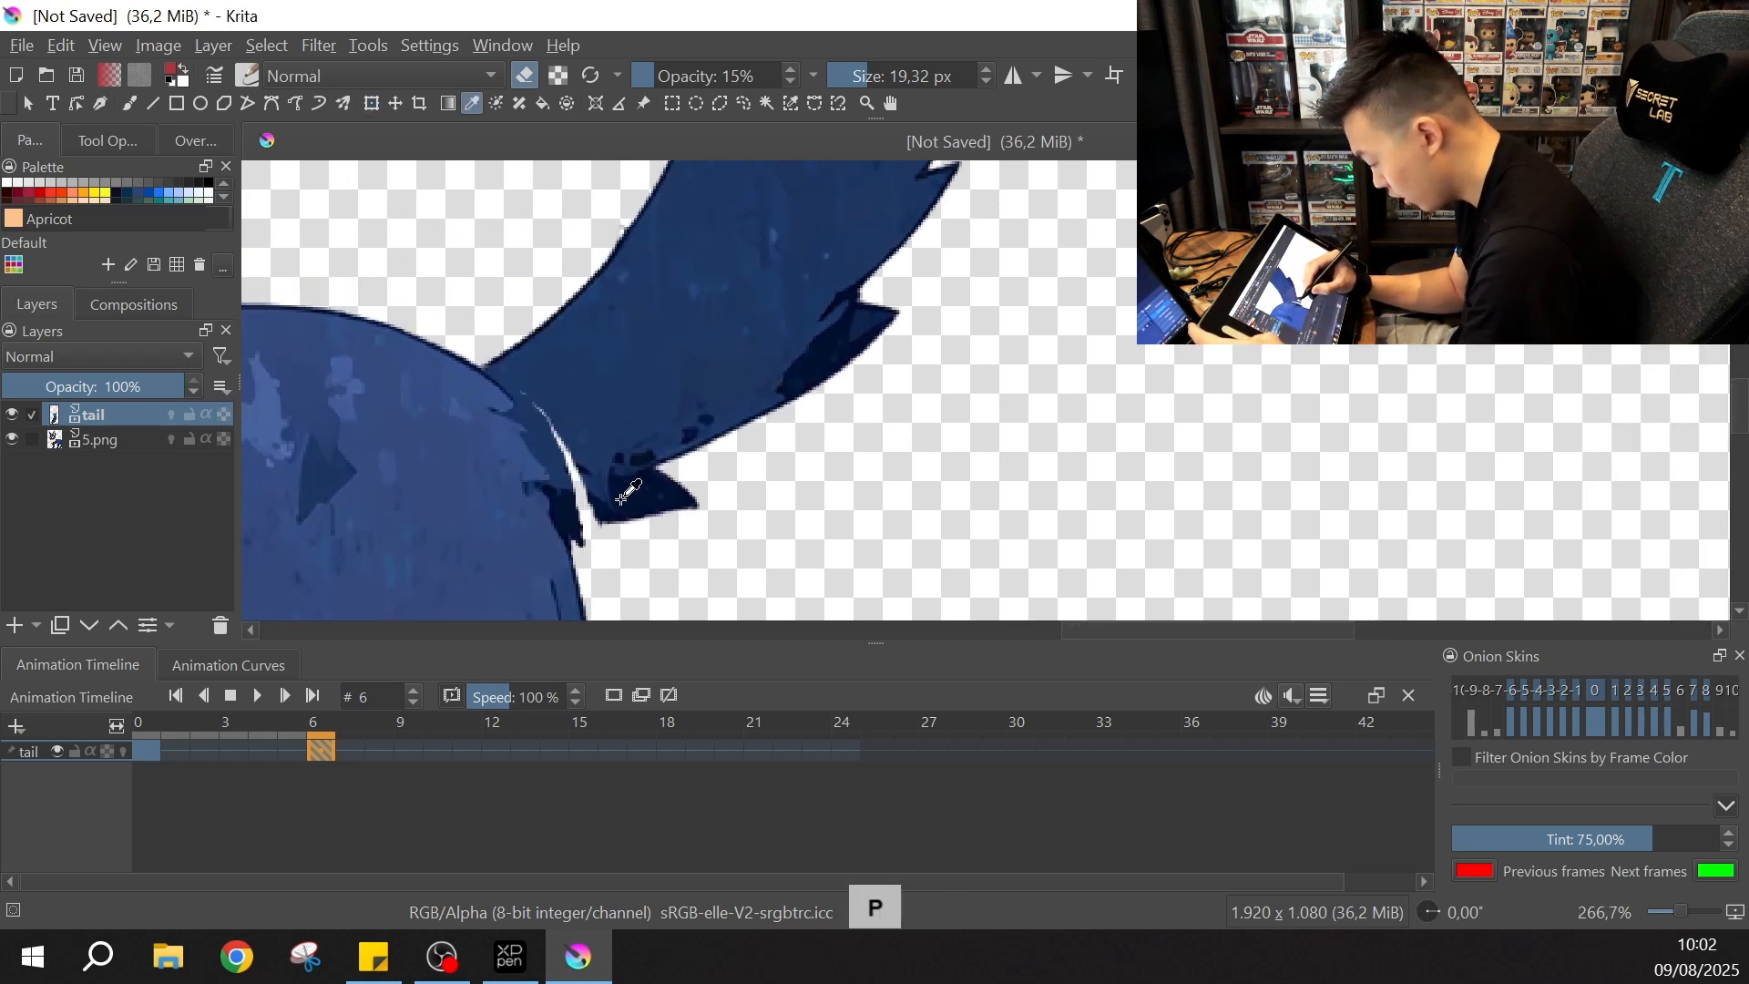
click(619, 501)
key(b)
drag(592, 498, 574, 512)
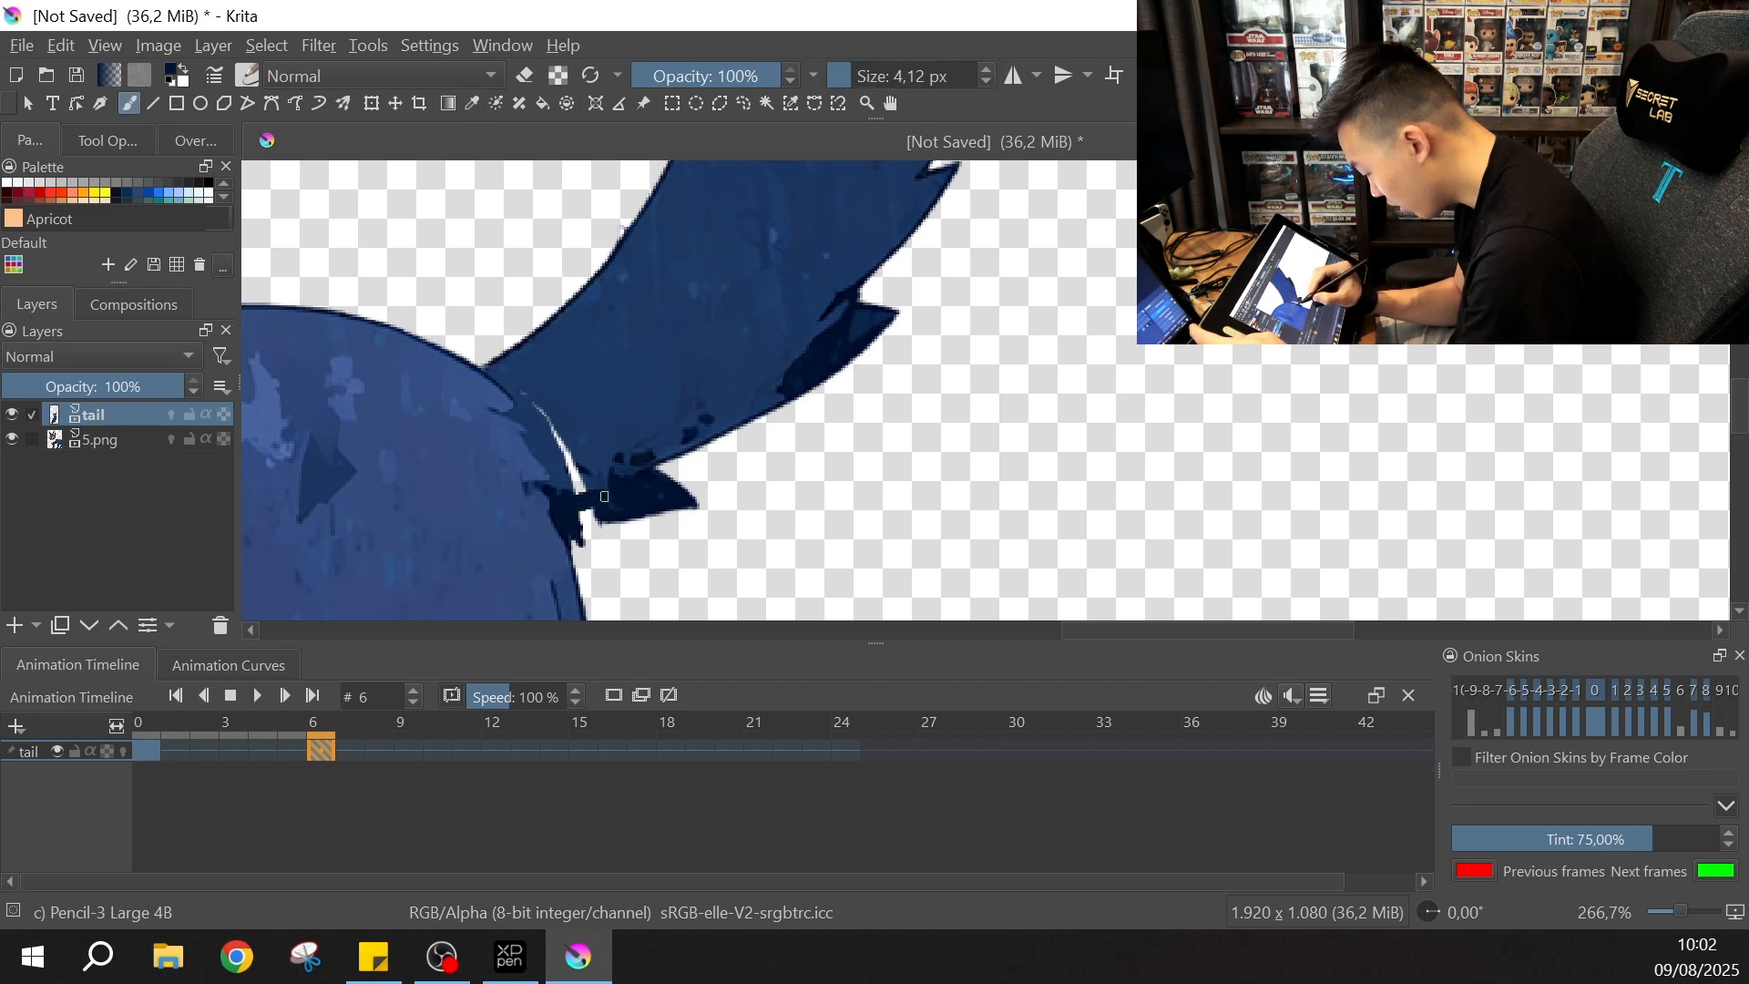
drag(580, 535, 612, 497)
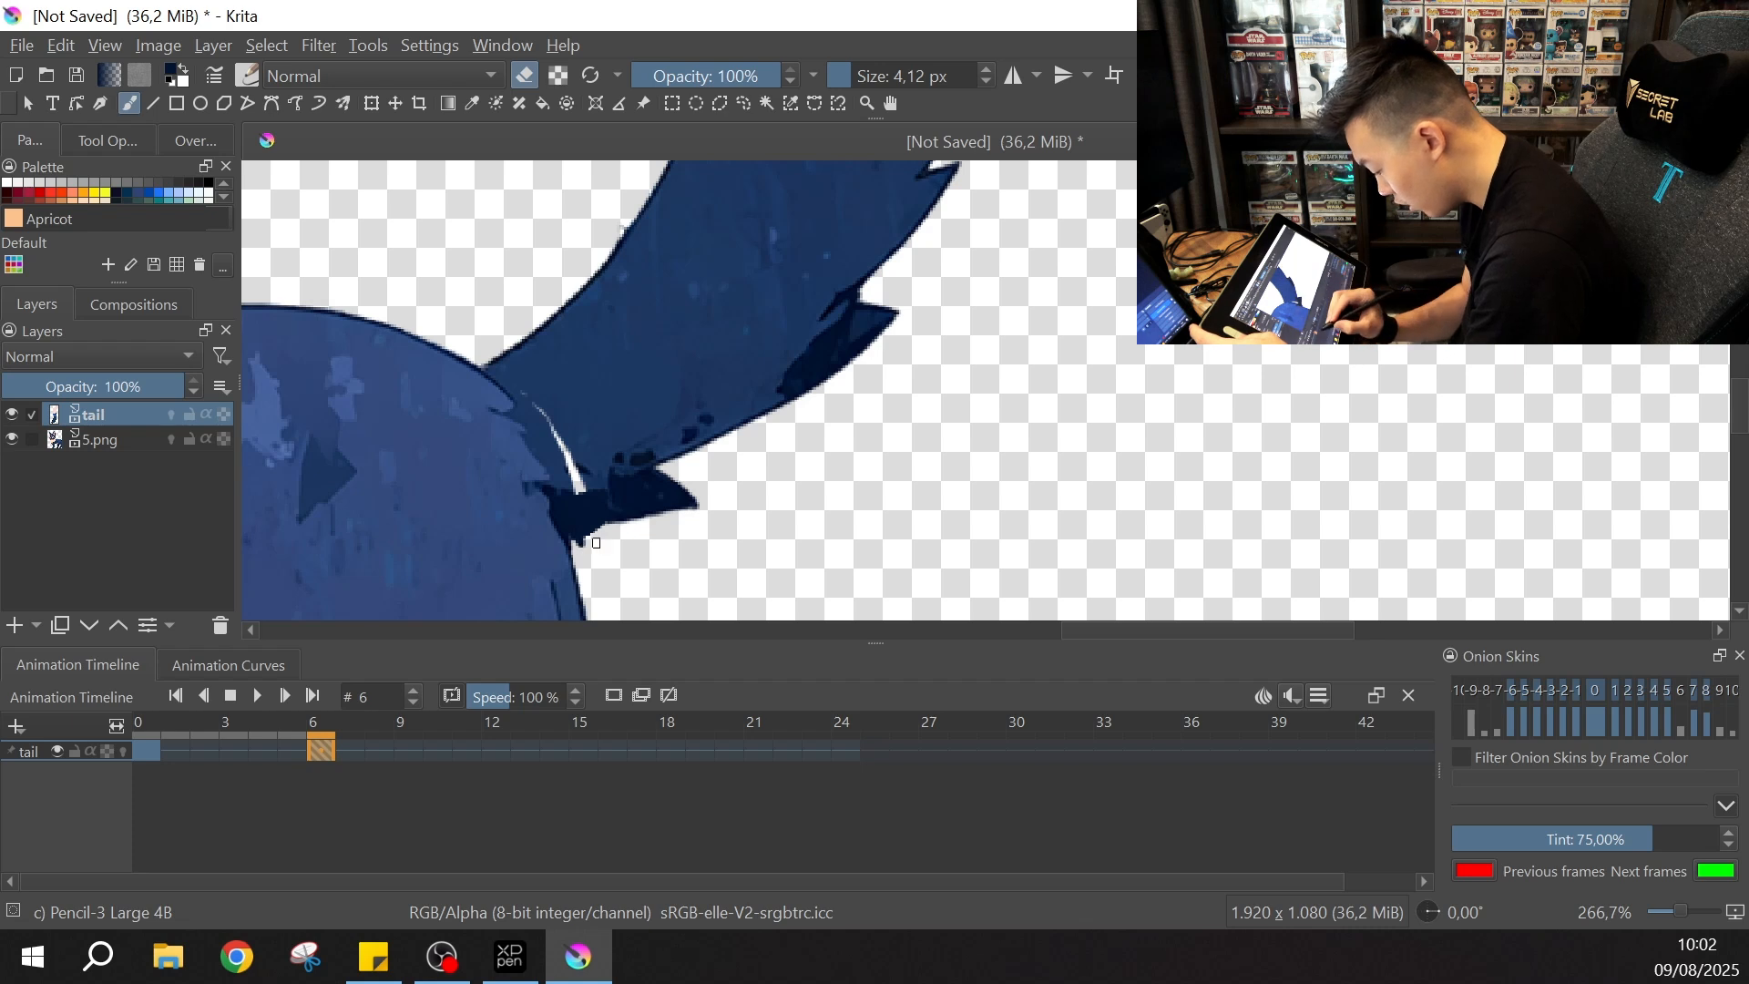
click(131, 441)
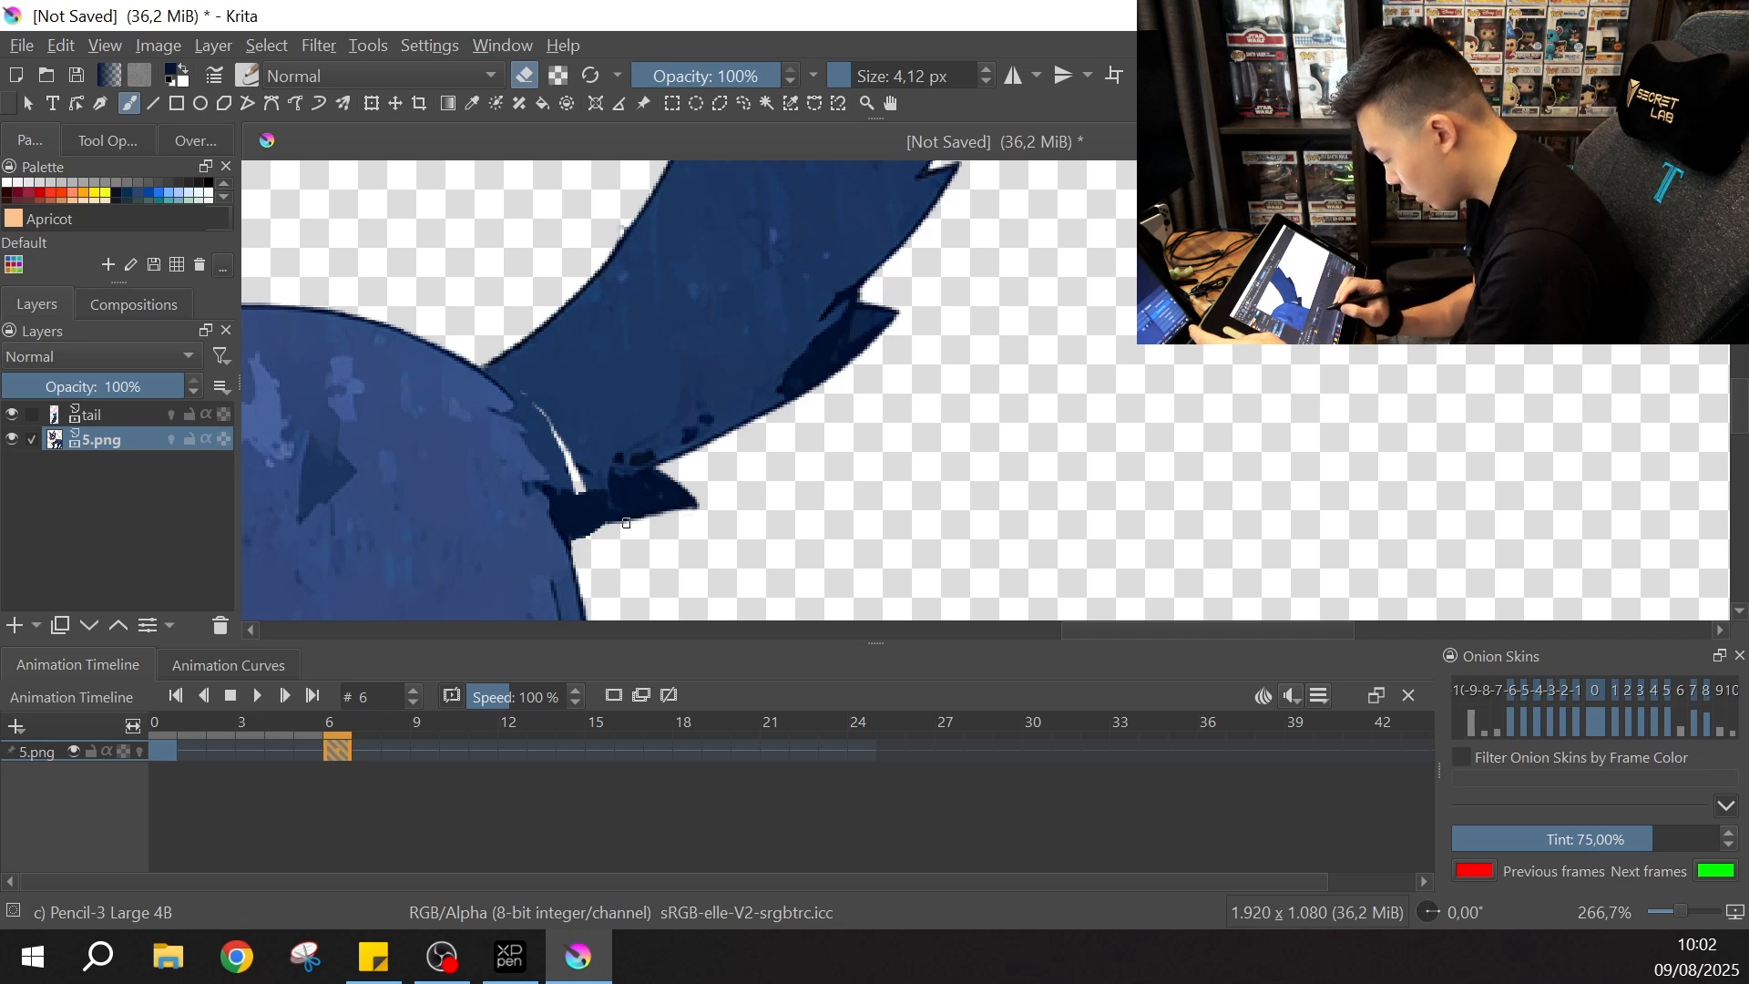
Step: Fill the remaining white gap between tail and rump on the tail layer with blue sampled from the nearby fur
click(102, 413)
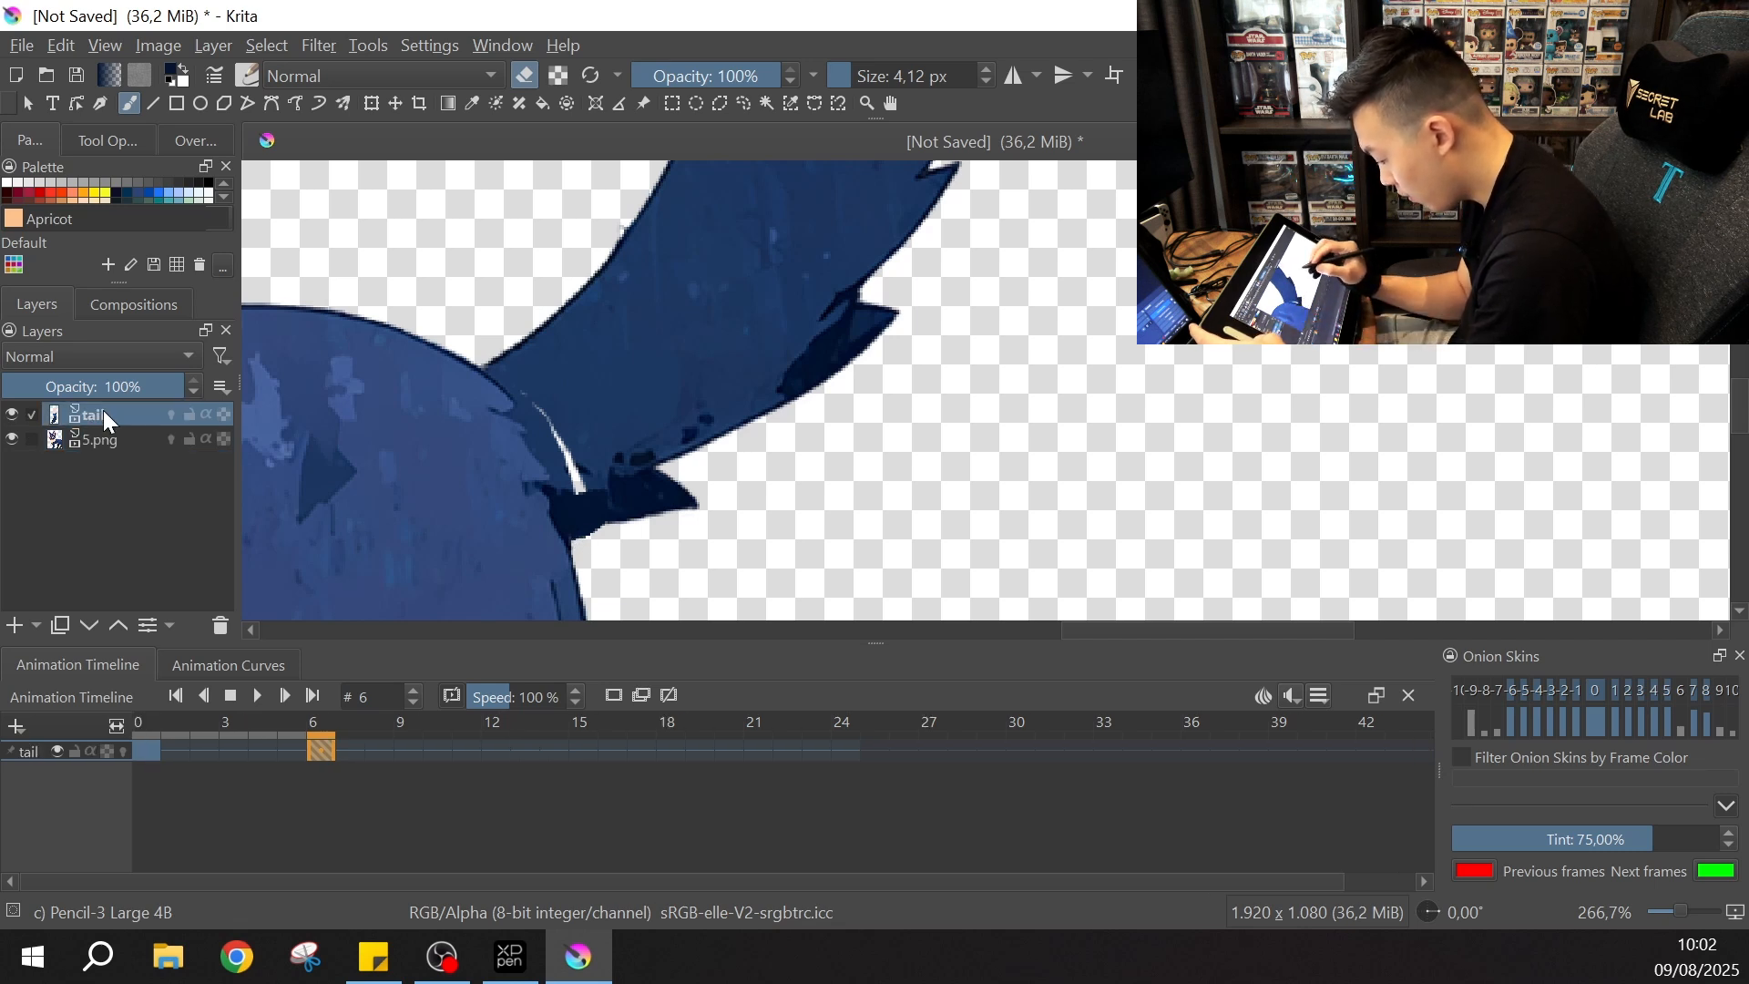
key(e)
key(p)
key(b)
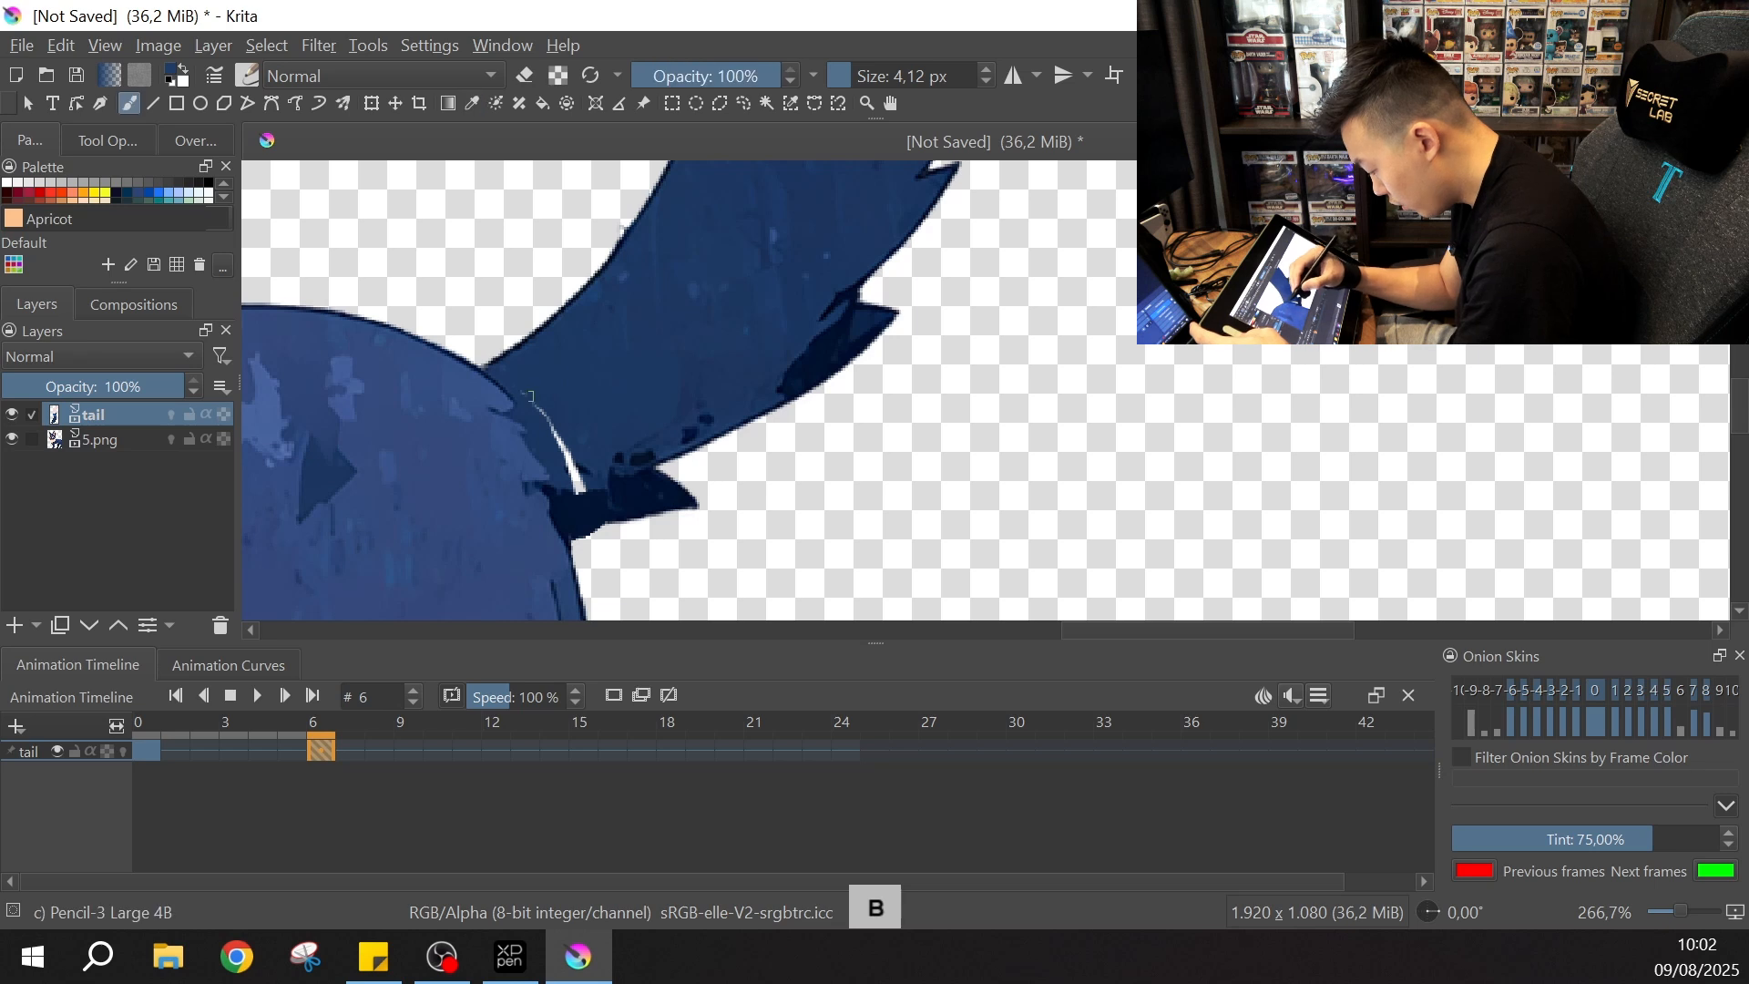
drag(550, 422, 579, 484)
key(p)
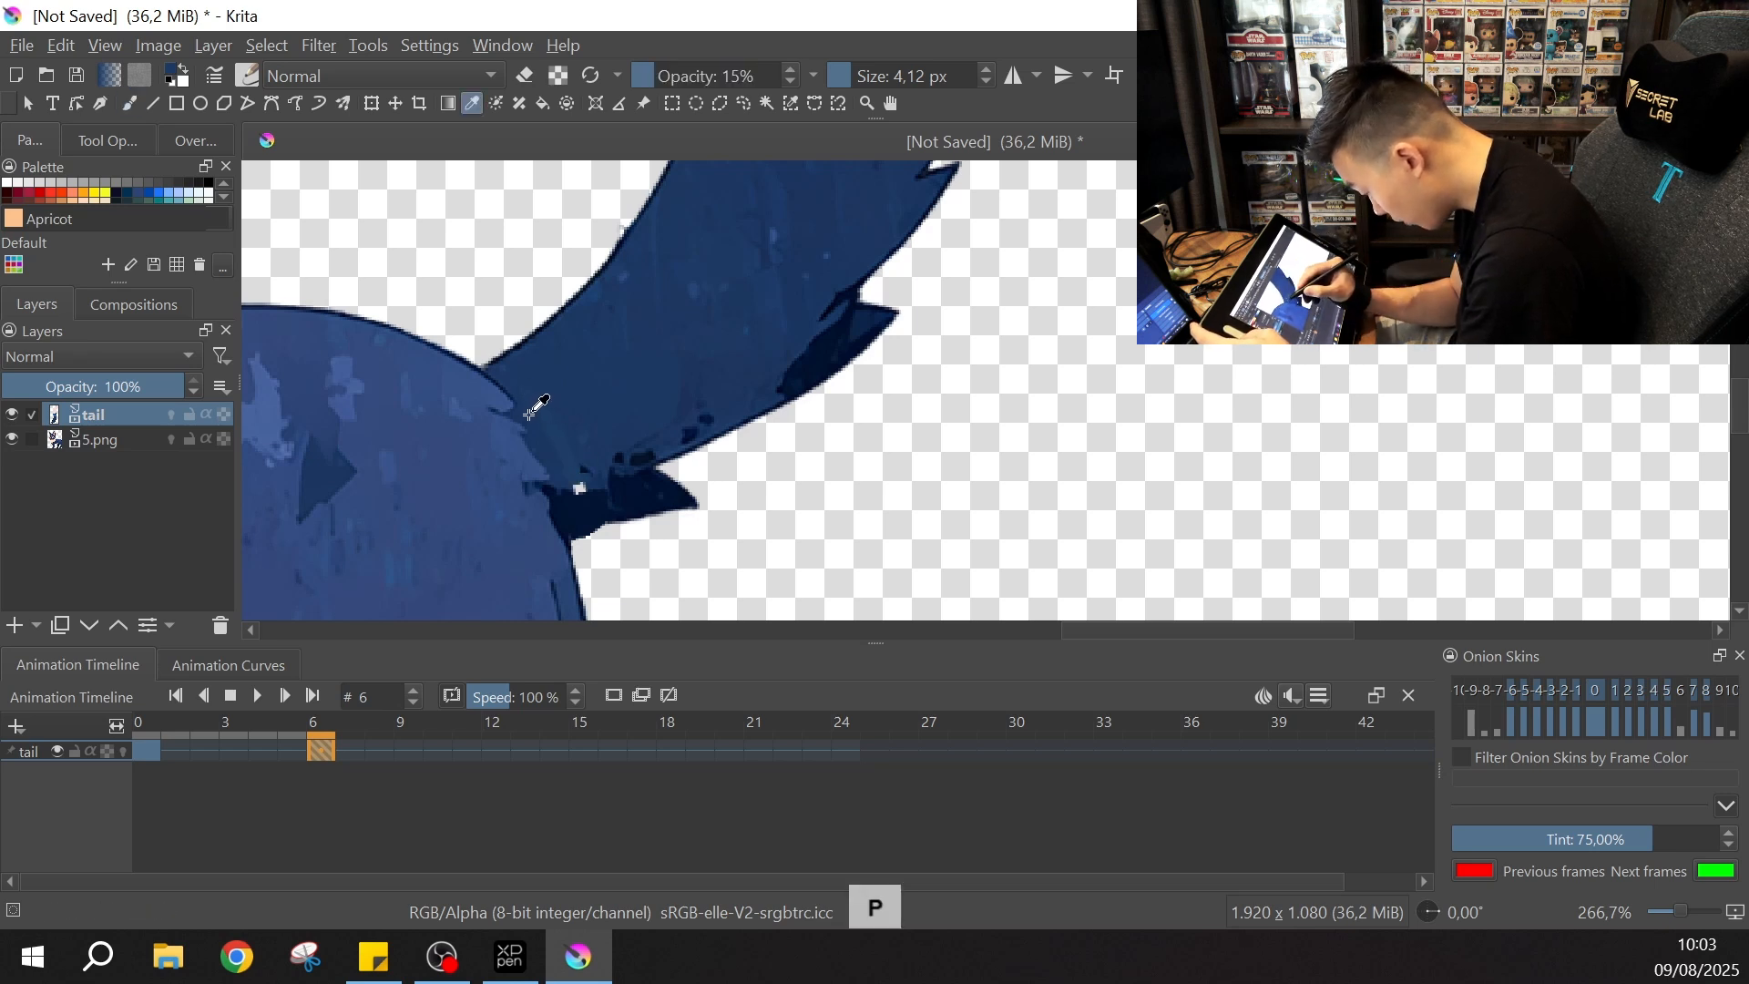
key(b)
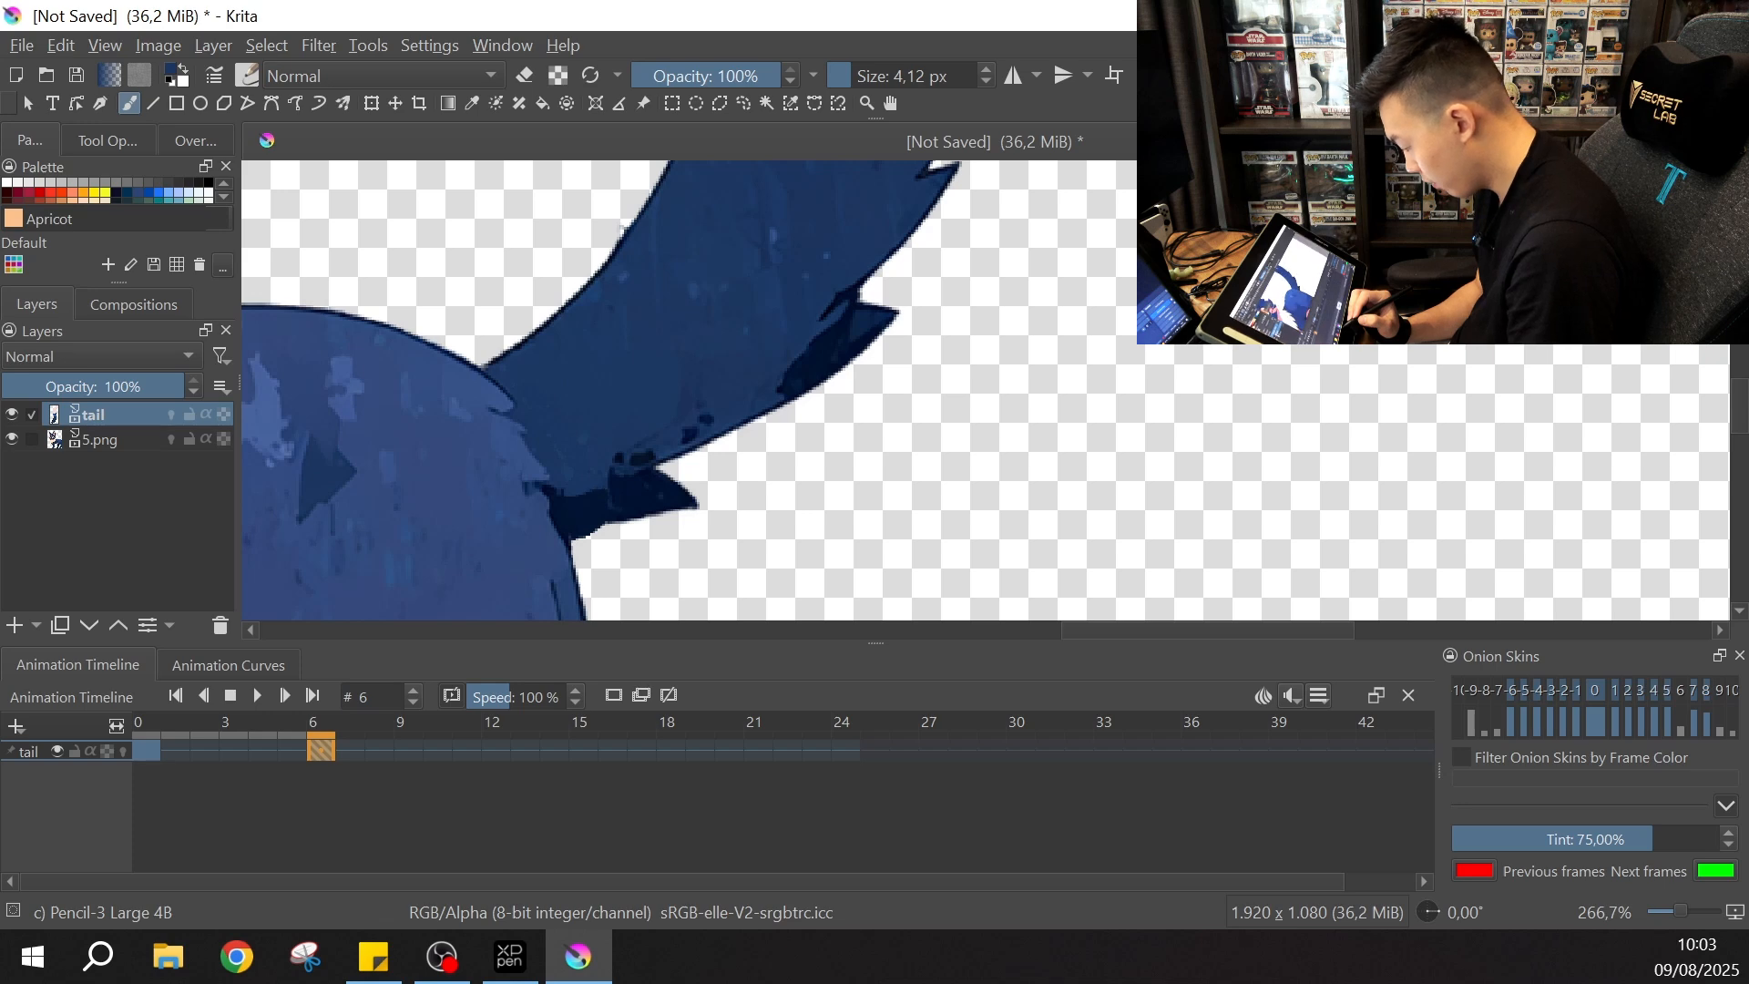
Step: Flip repeatedly between frames 0 and 6 with the whole cat in view to check the tail's movement
key(ctrl+minus)
key(ctrl+minus)
key(ctrl+minus)
key(ctrl+minus)
key(ctrl+minus)
key(ctrl+minus)
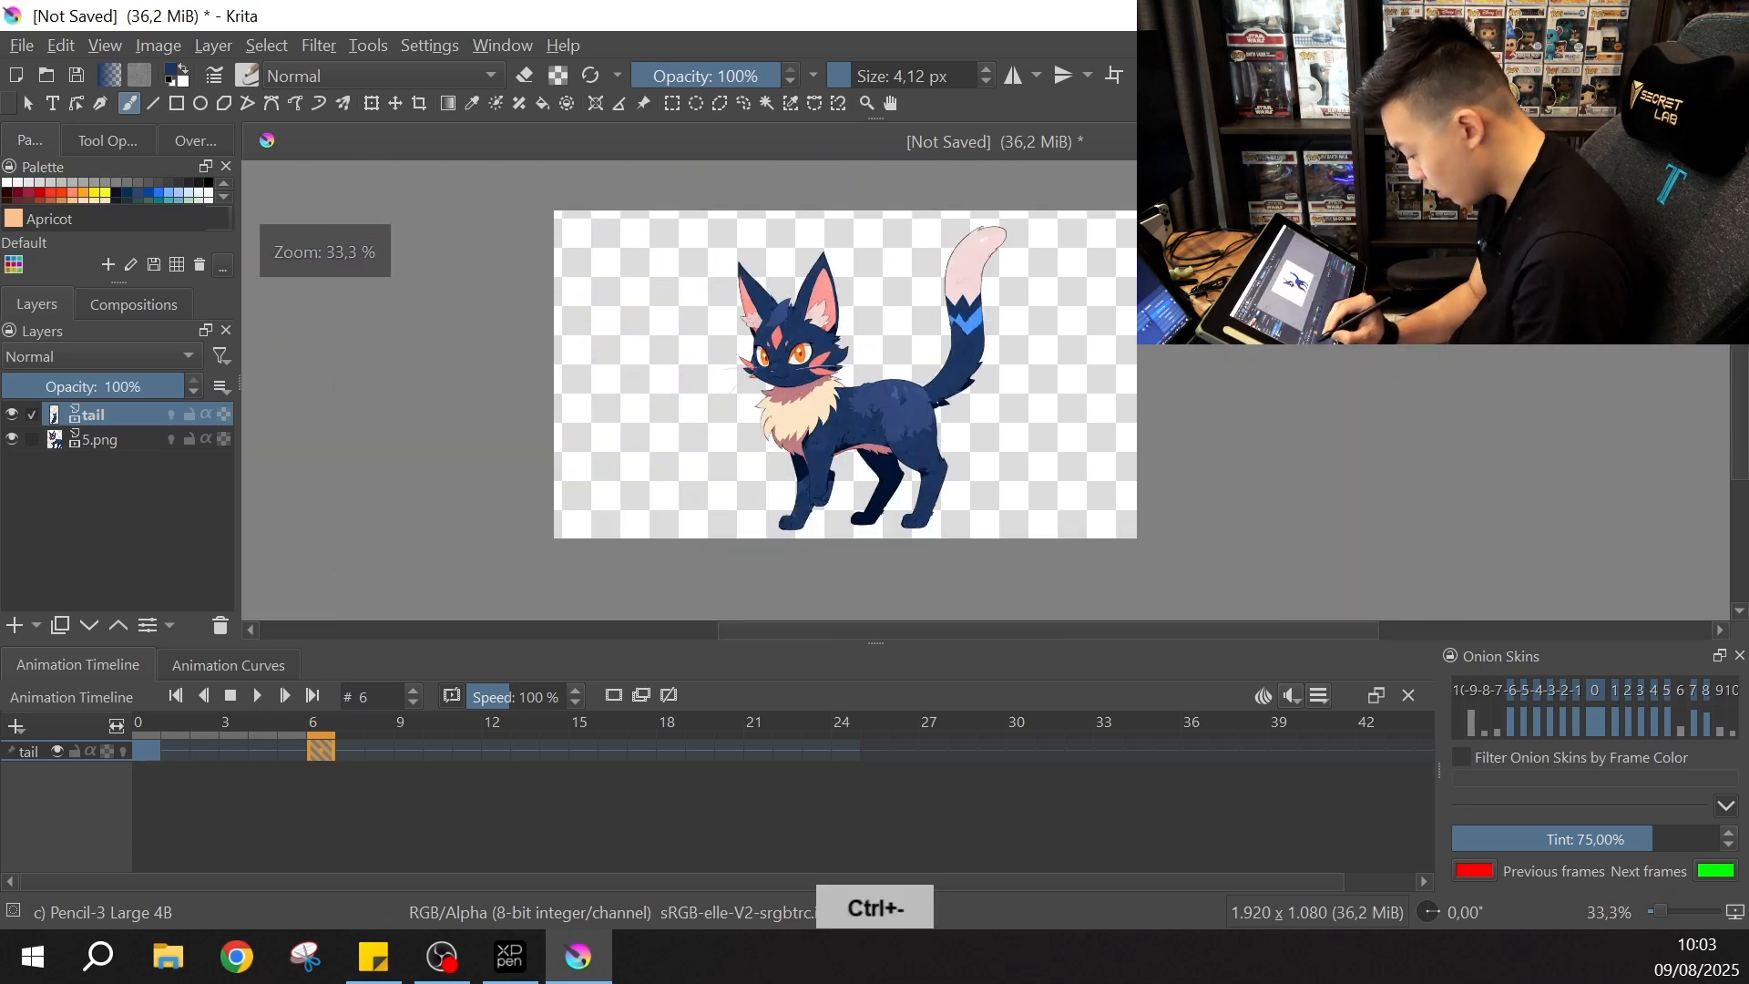
click(146, 752)
key(period)
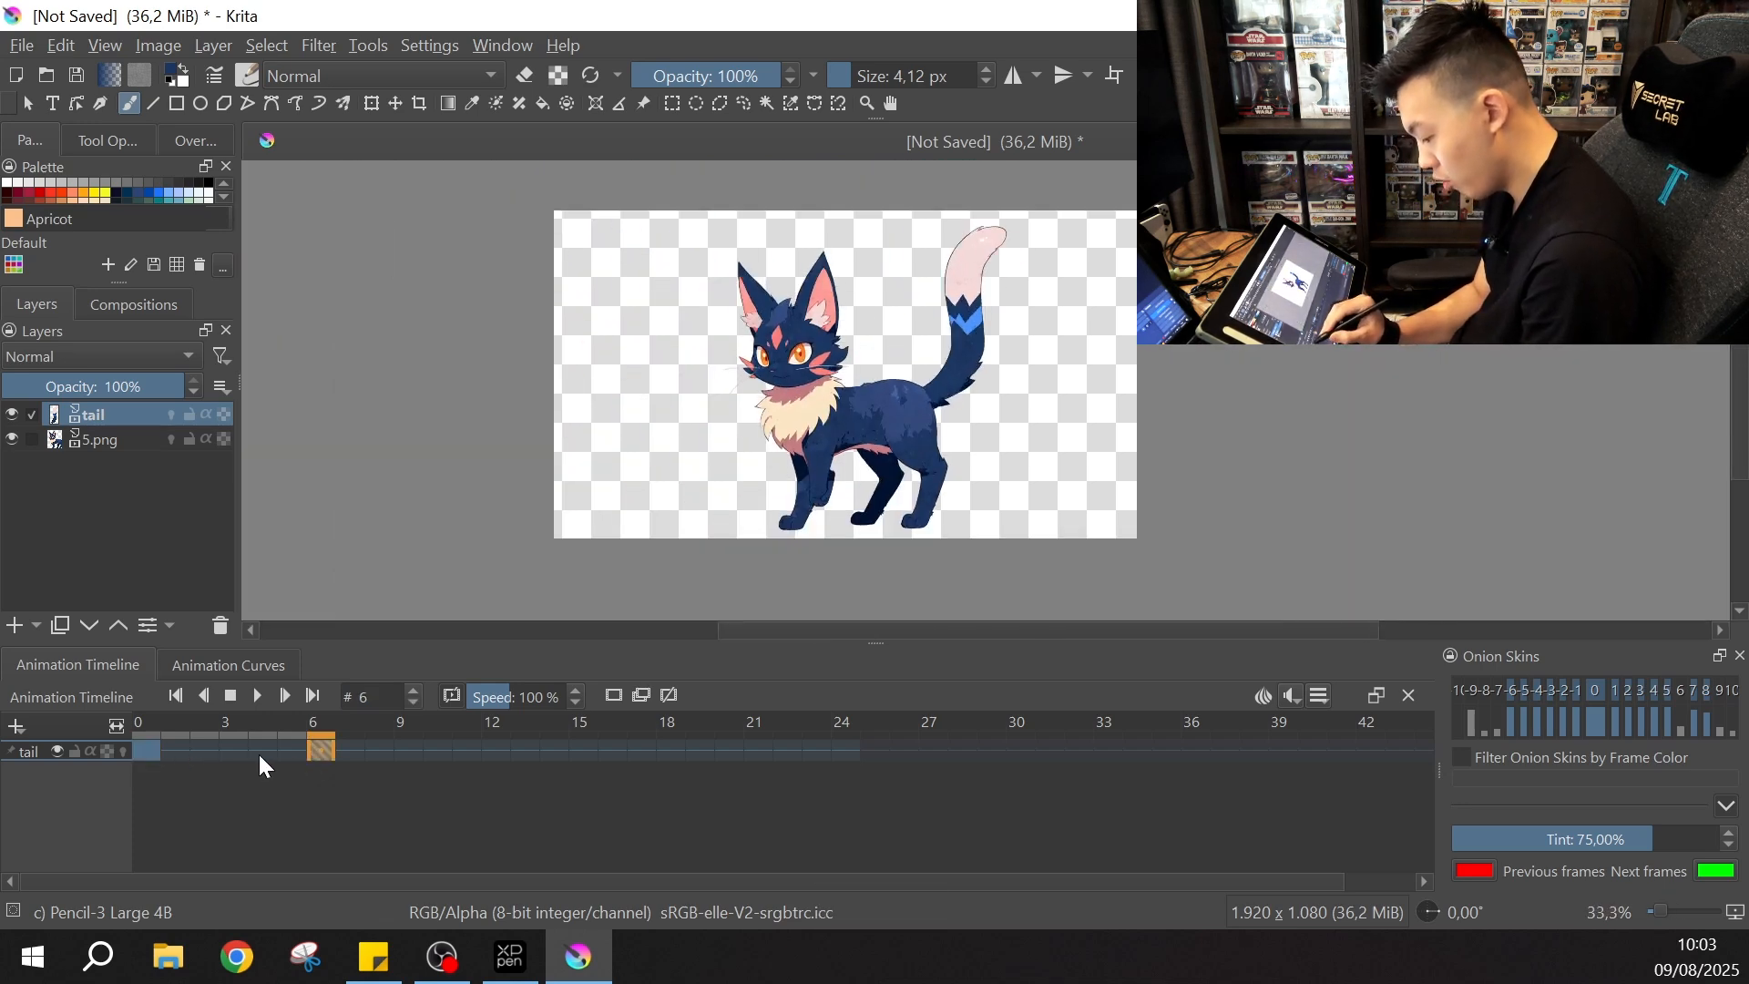
click(154, 751)
click(322, 752)
click(153, 754)
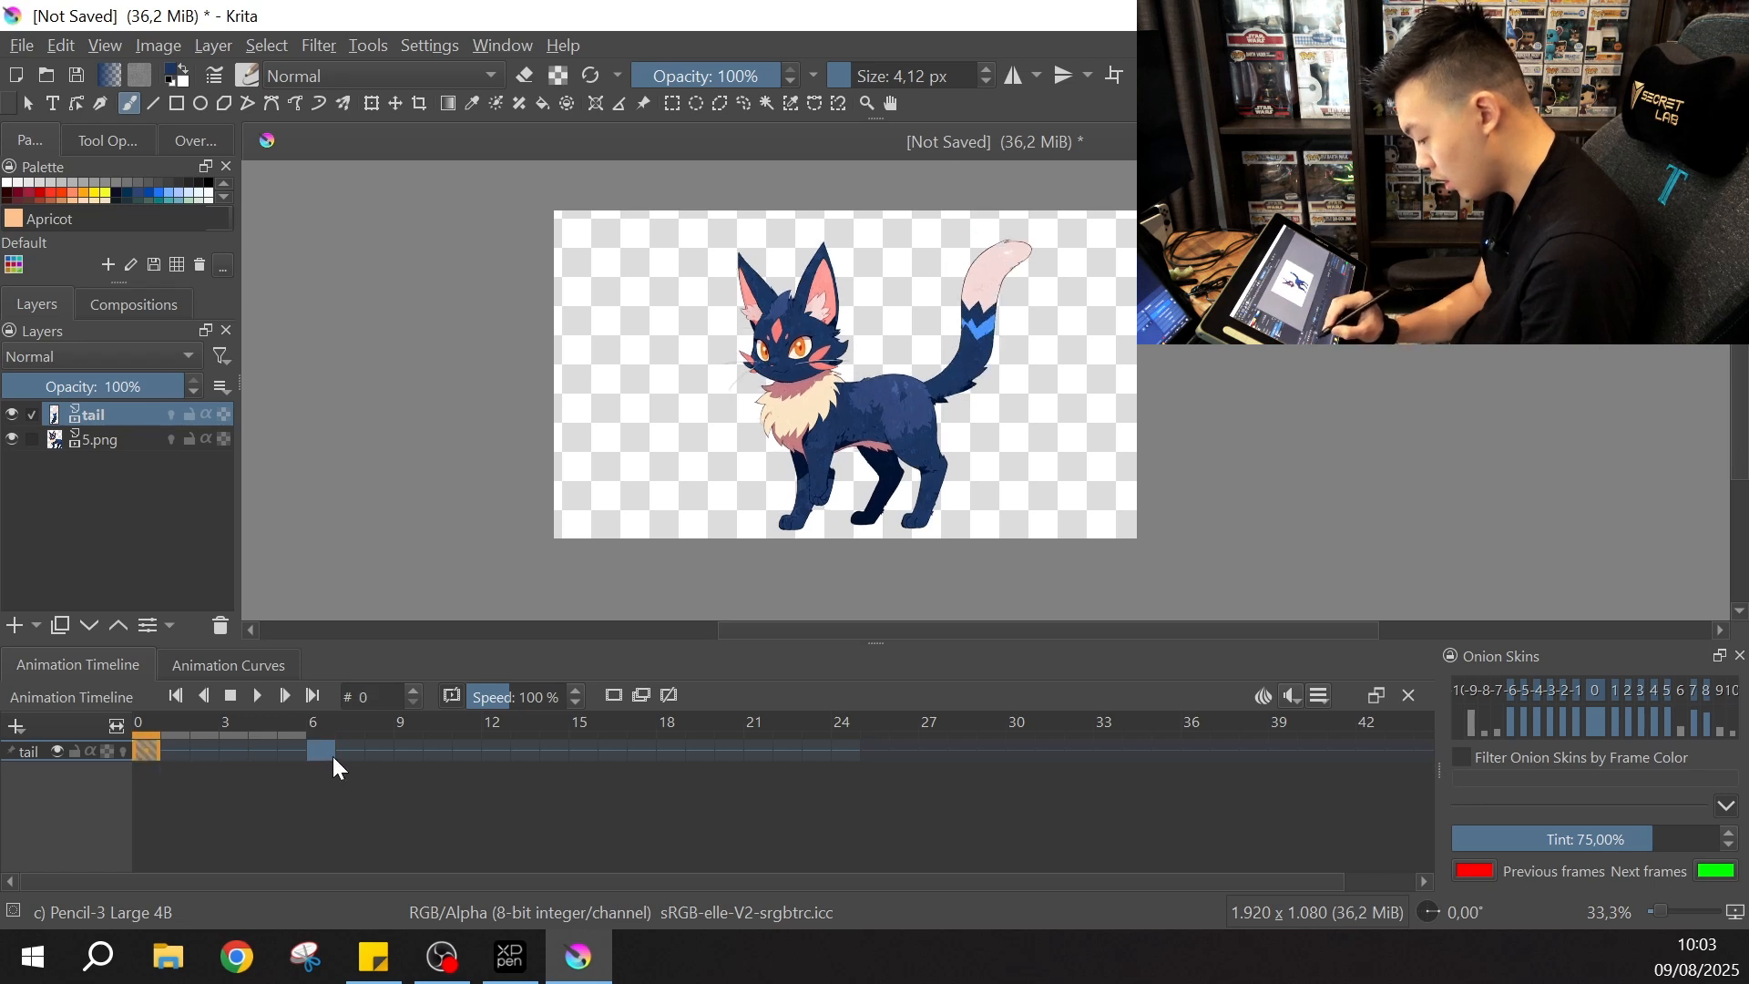
click(328, 755)
click(150, 752)
click(321, 750)
click(150, 750)
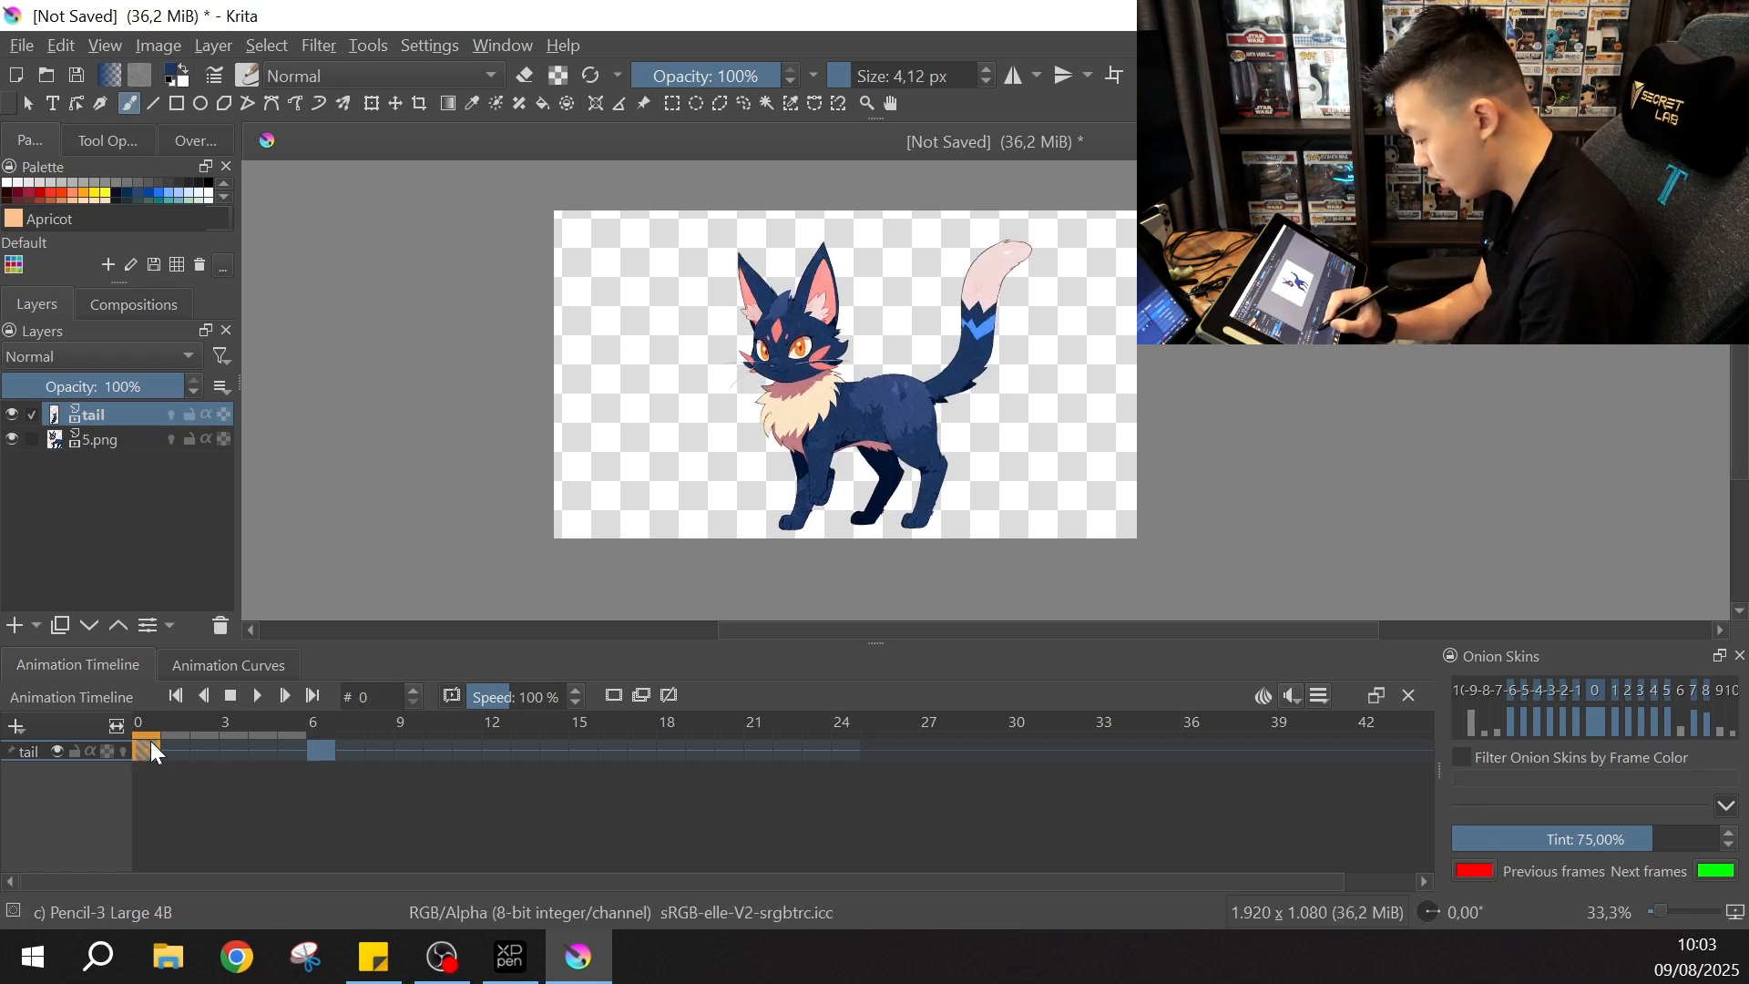
click(330, 750)
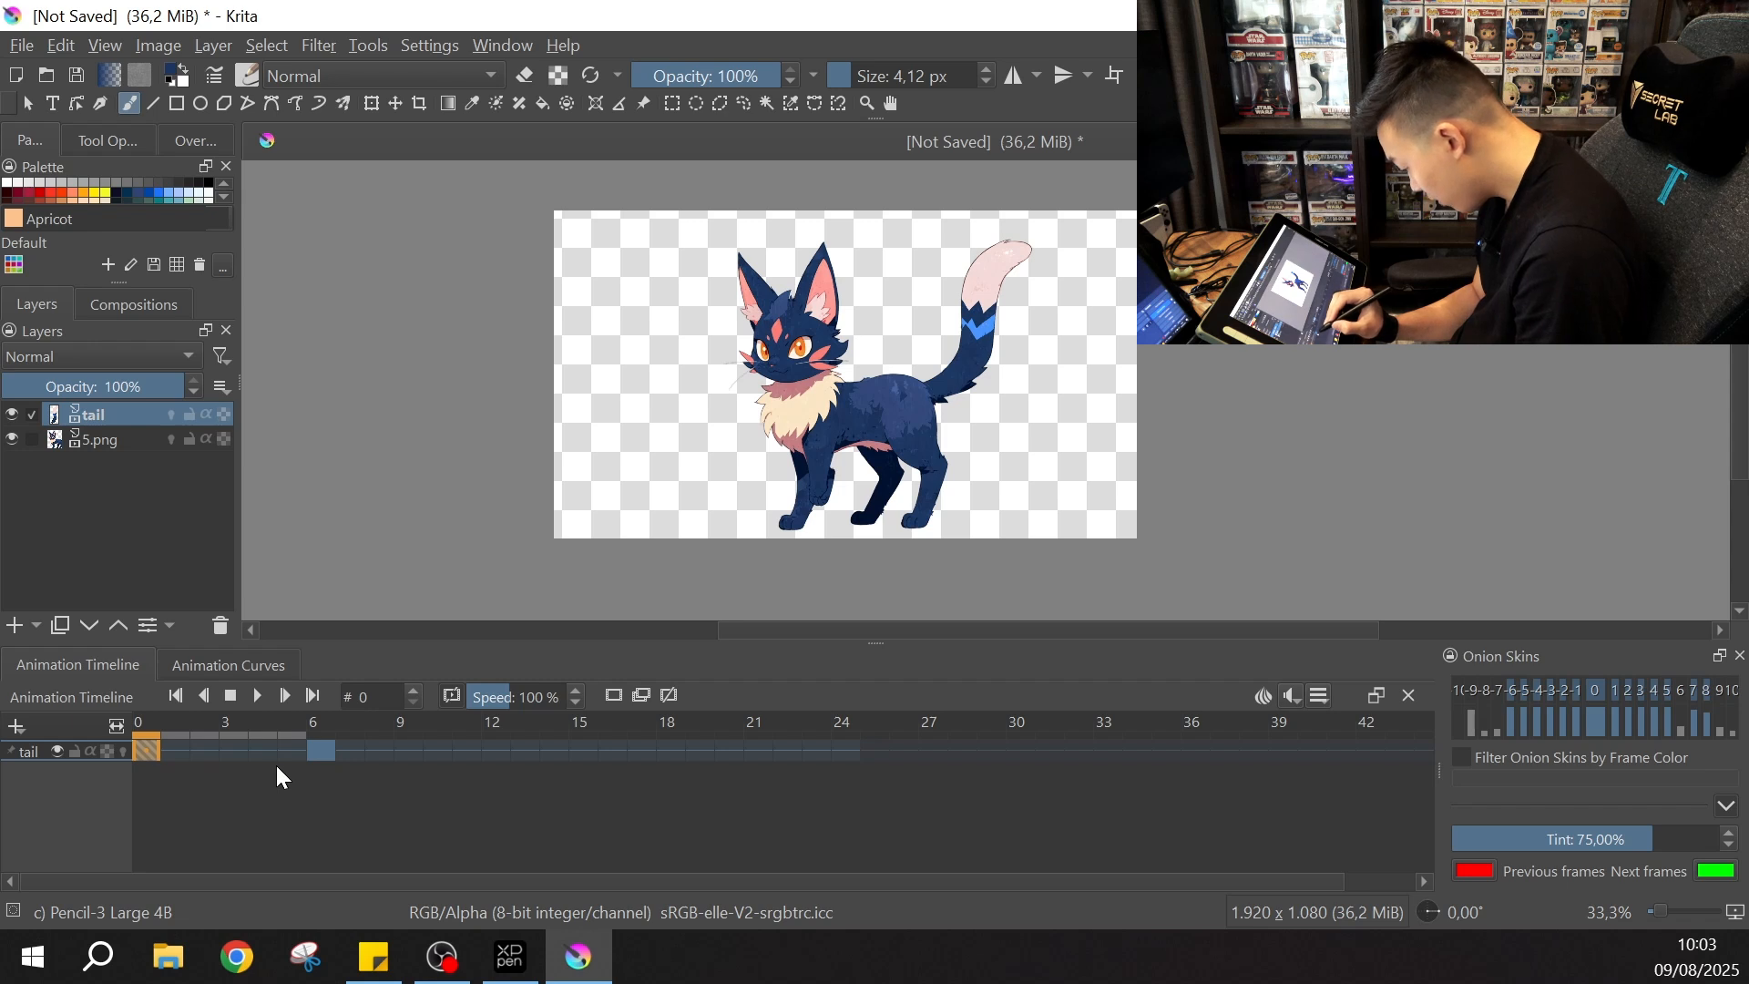
click(309, 756)
click(151, 752)
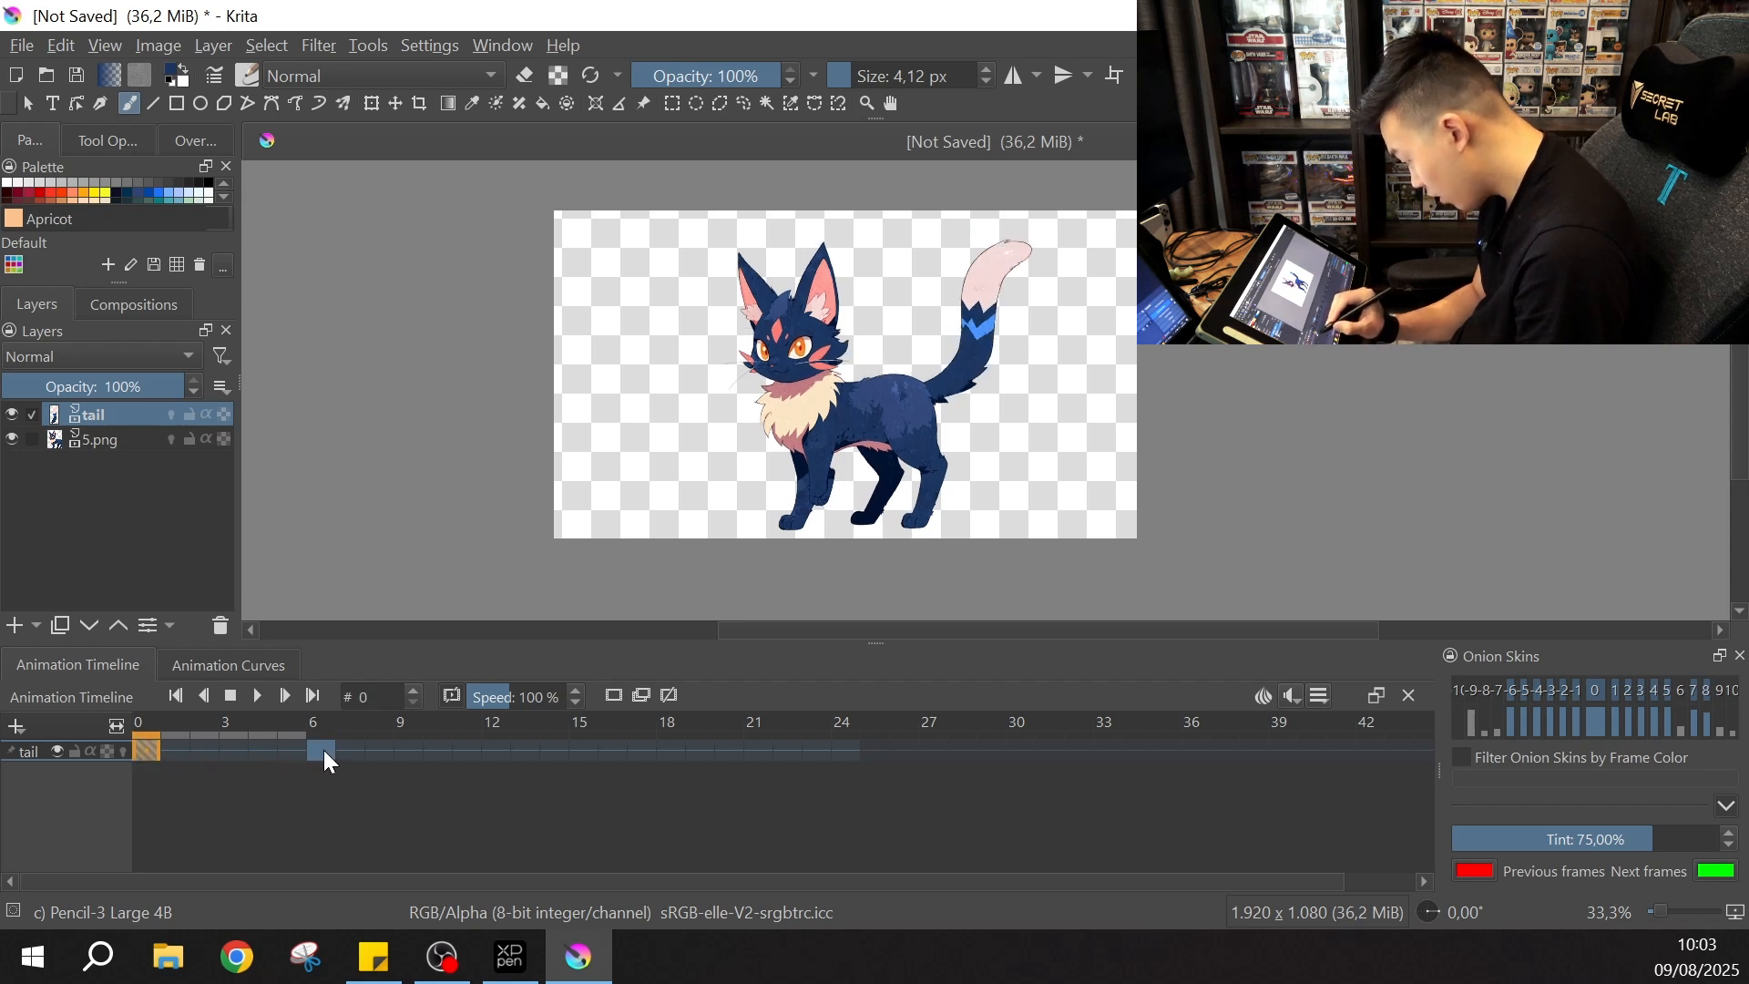
click(323, 753)
click(146, 752)
click(310, 754)
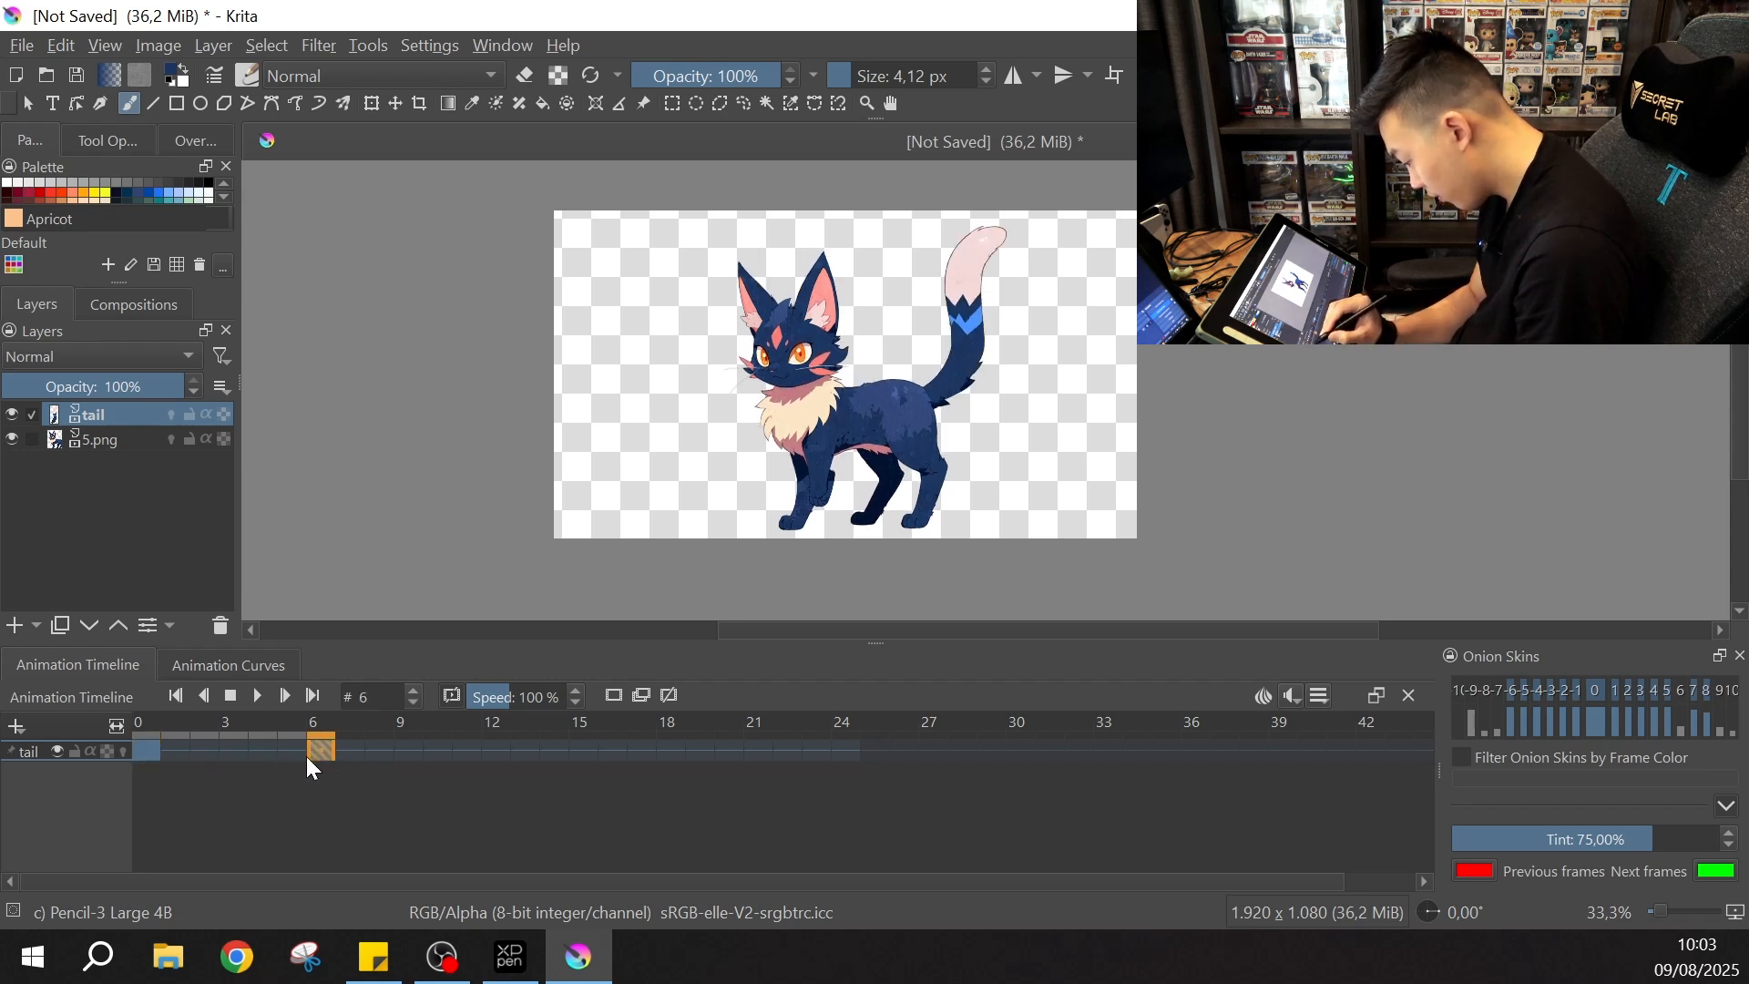
click(148, 753)
click(313, 751)
click(147, 752)
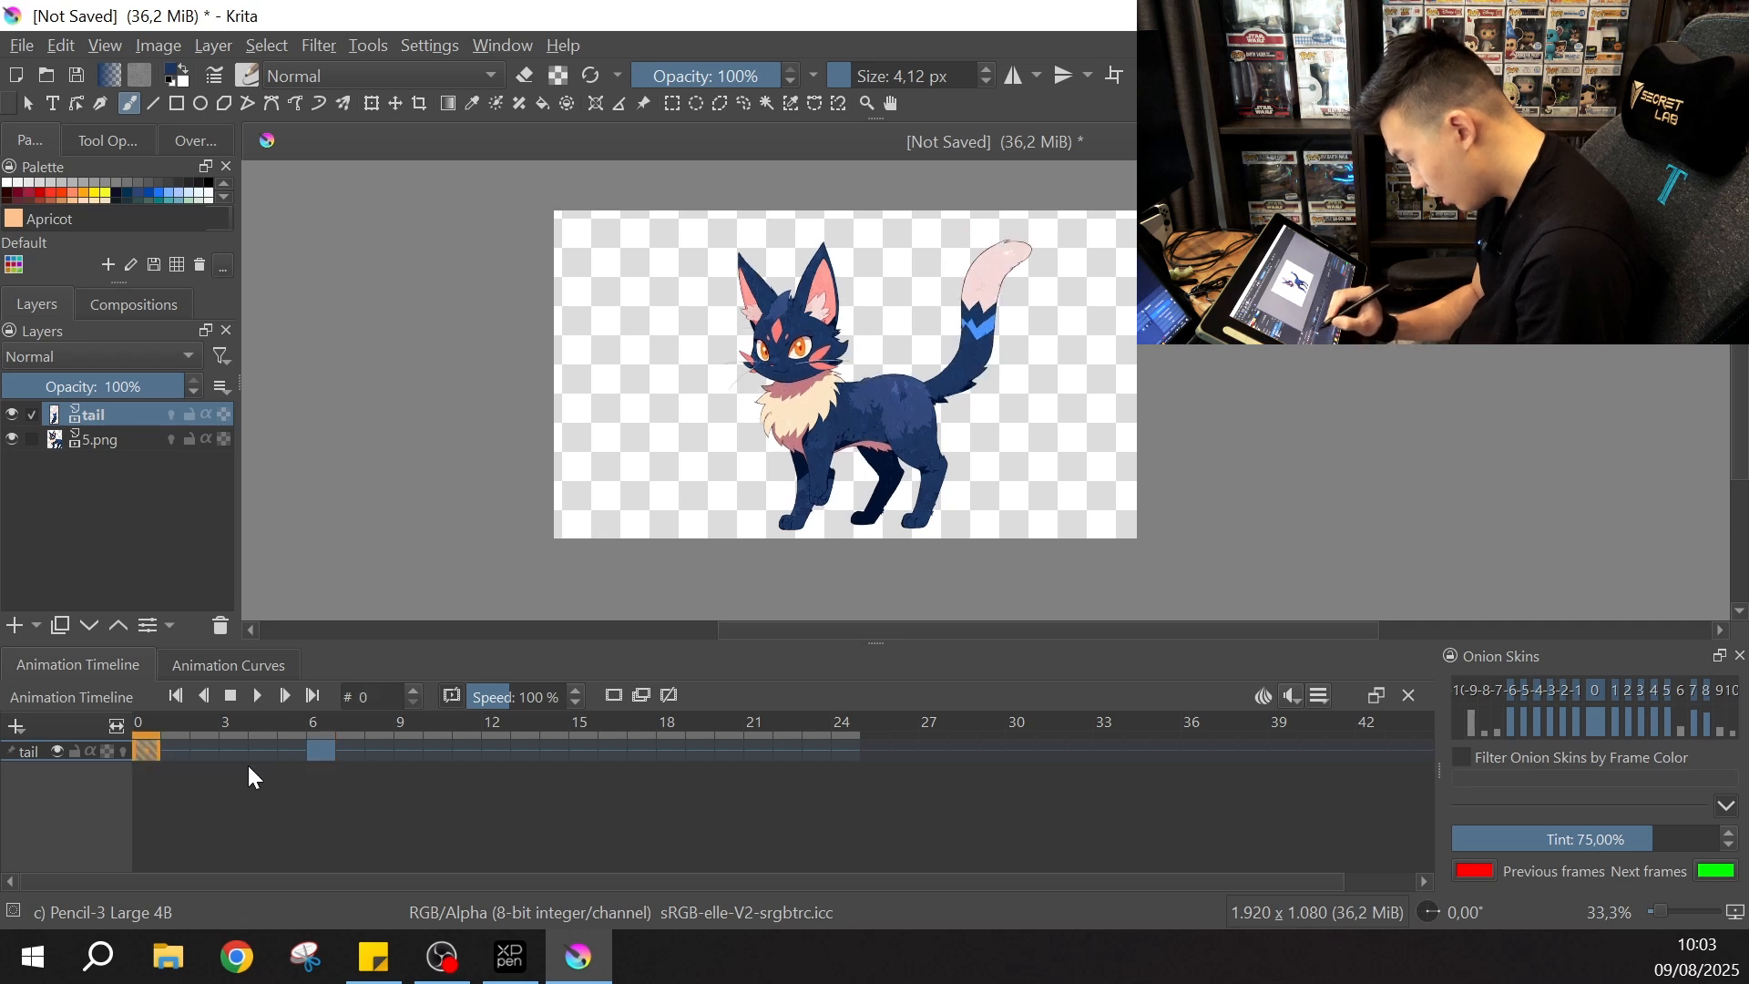
click(321, 756)
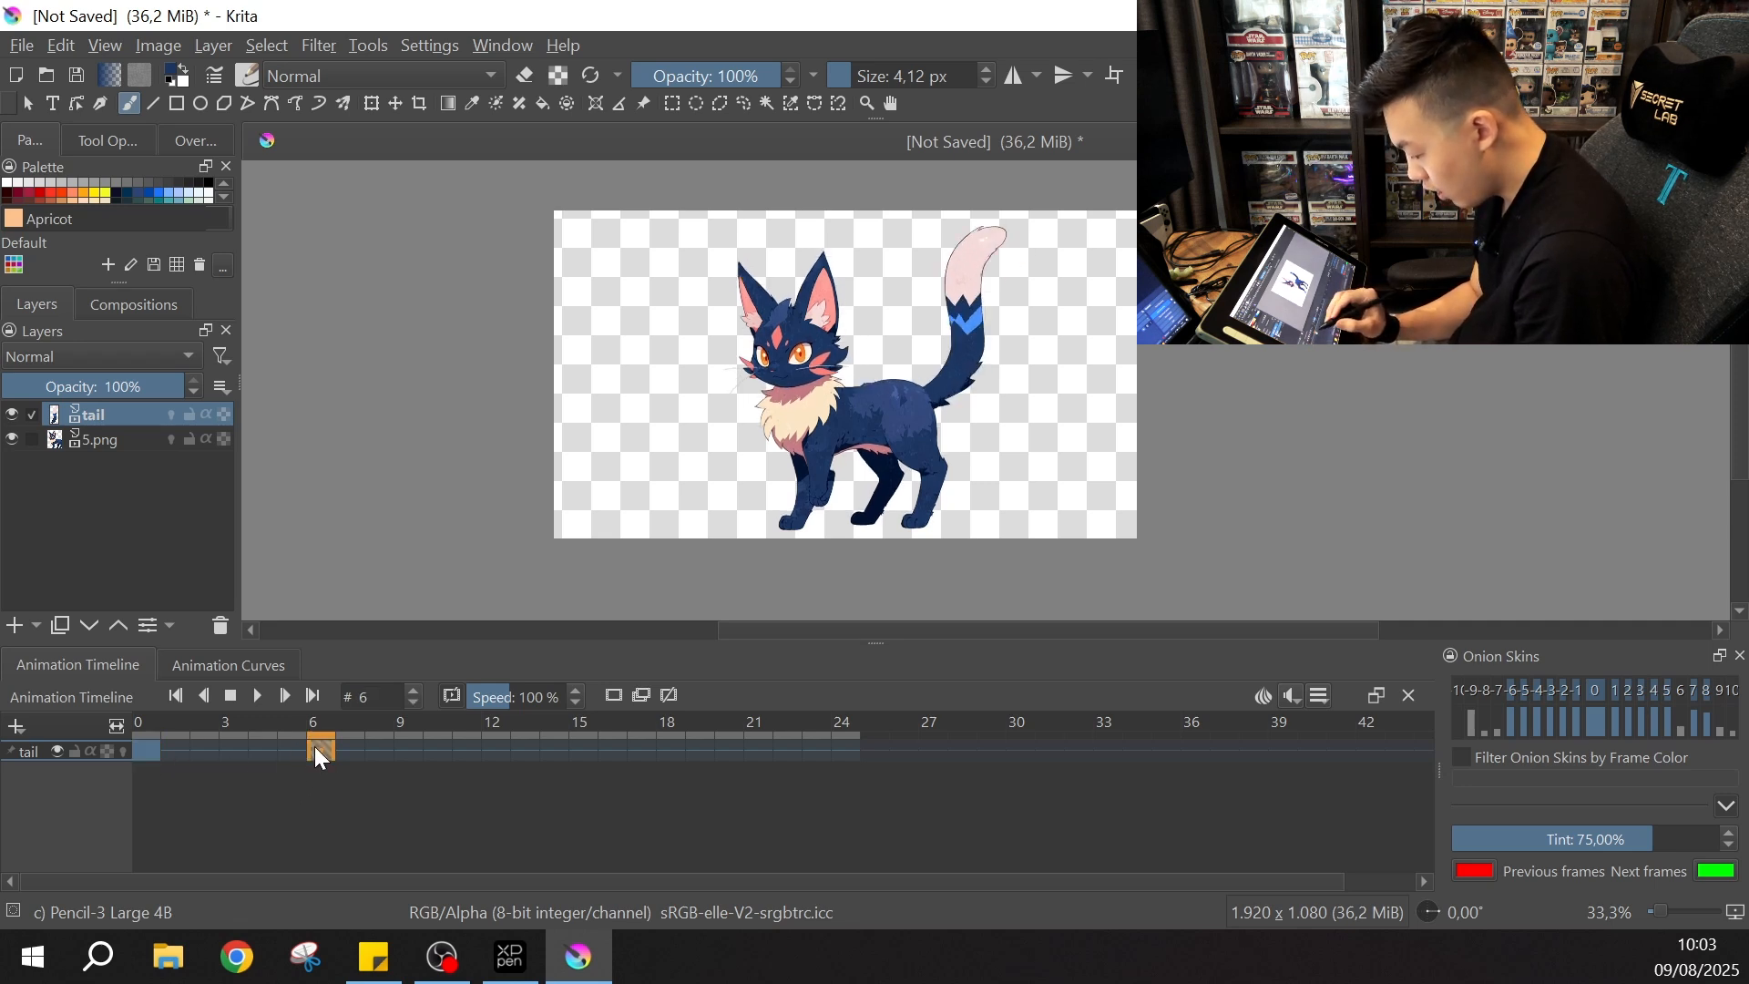
Step: Copy the 5.png body layer's keyframe from frame 0 and paste it at frame 12
click(113, 437)
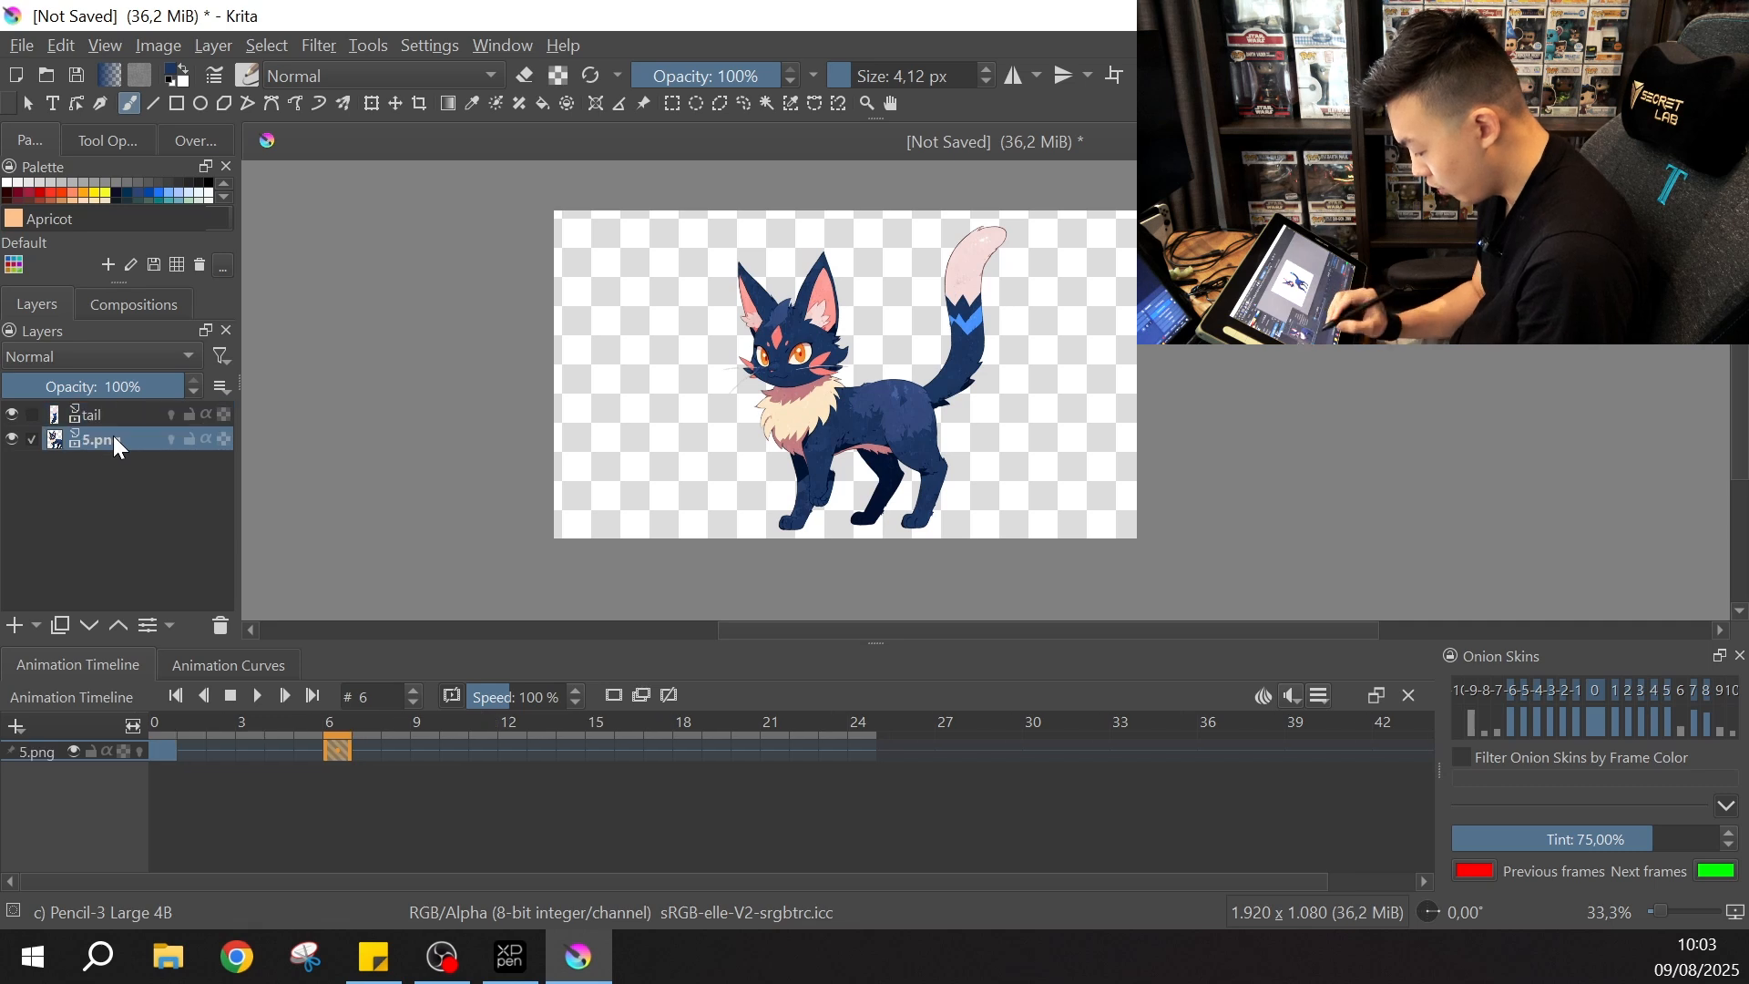
right_click(162, 754)
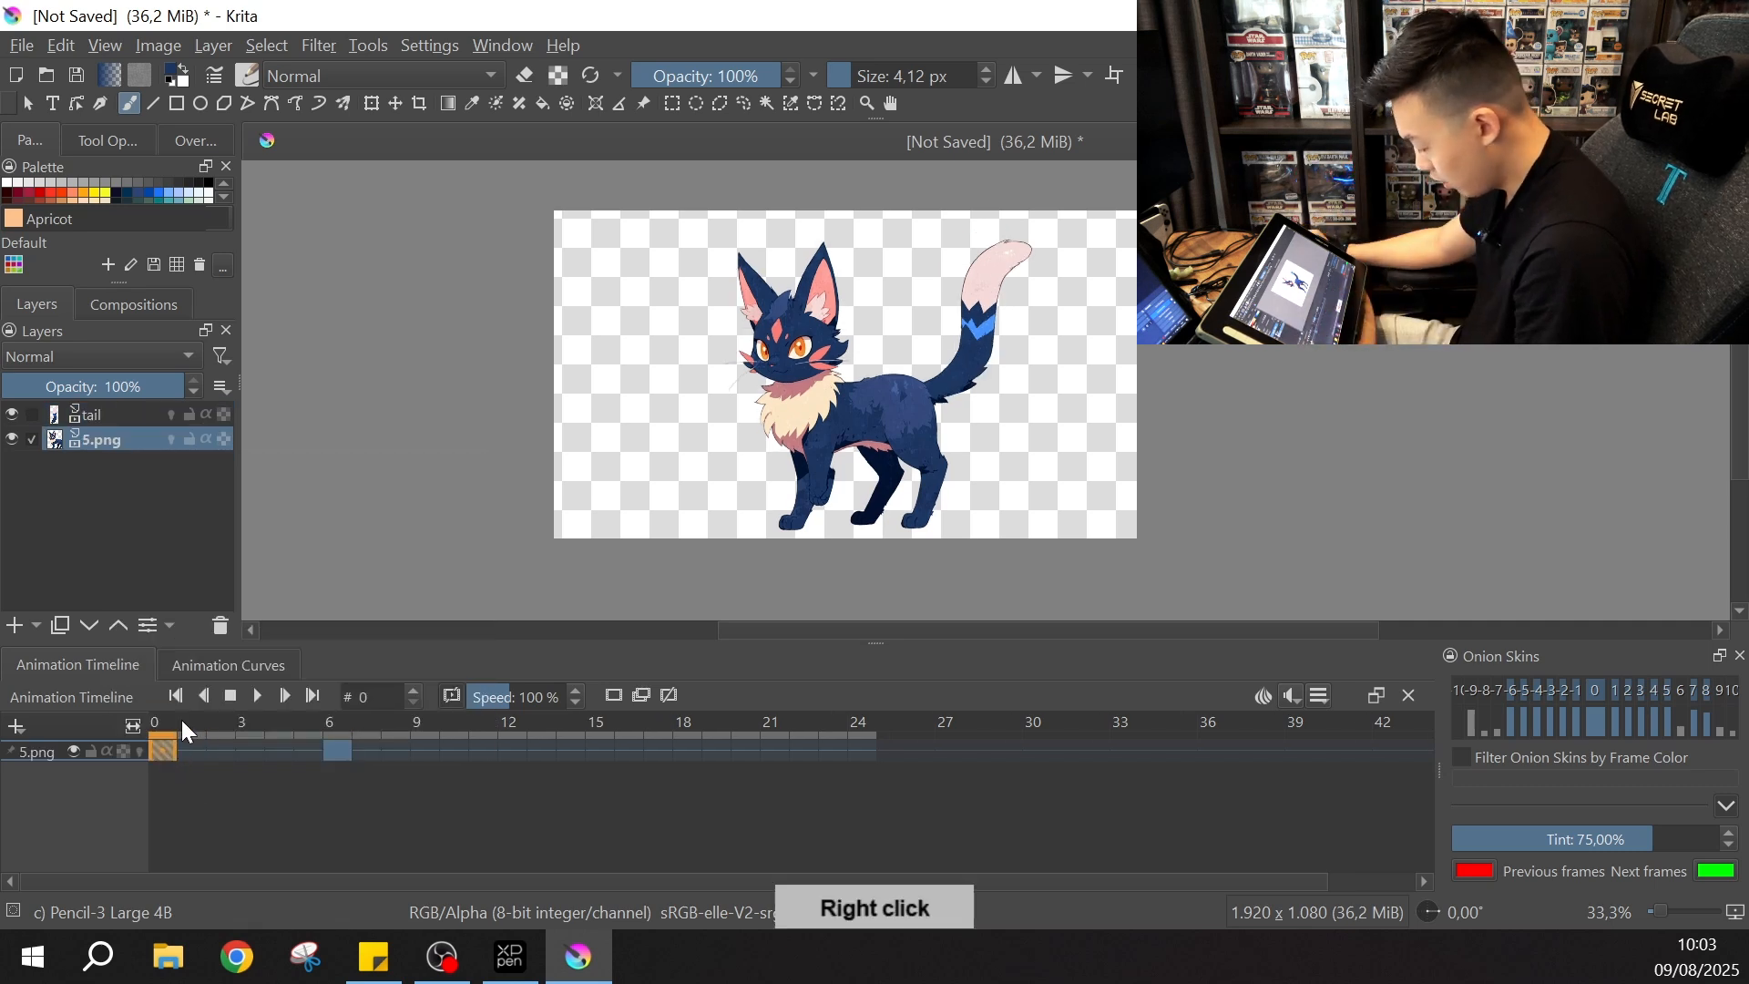
right_click(166, 750)
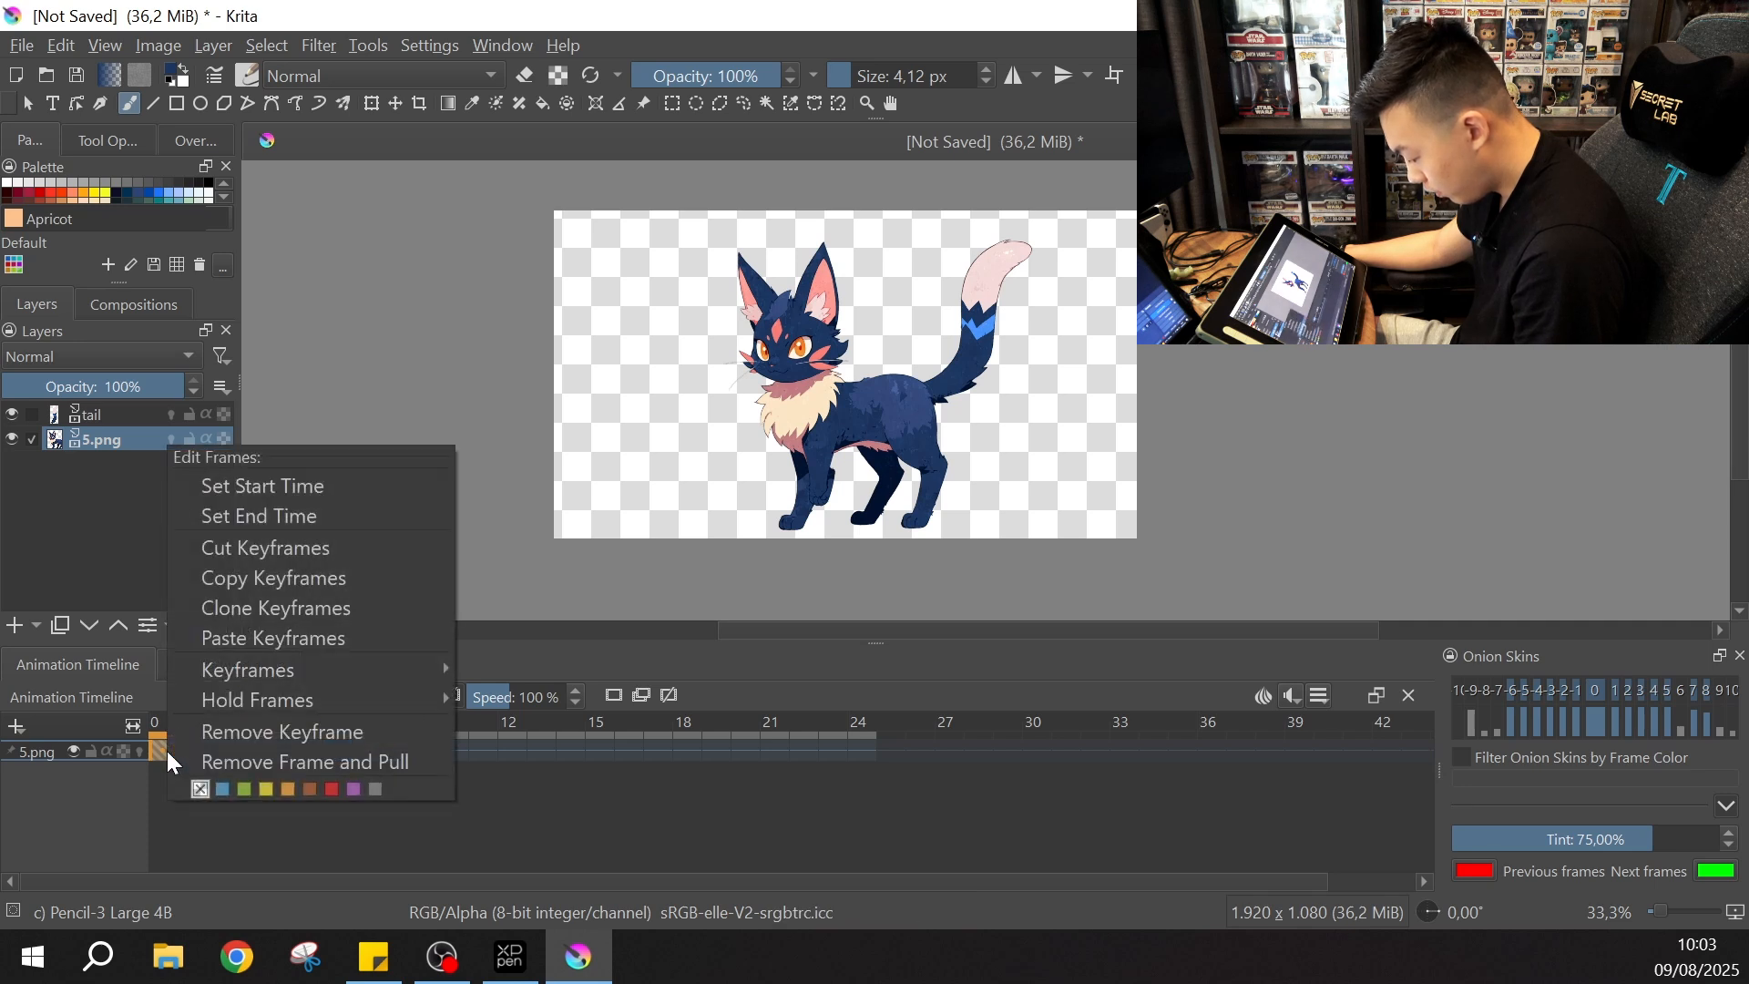
click(332, 583)
click(505, 752)
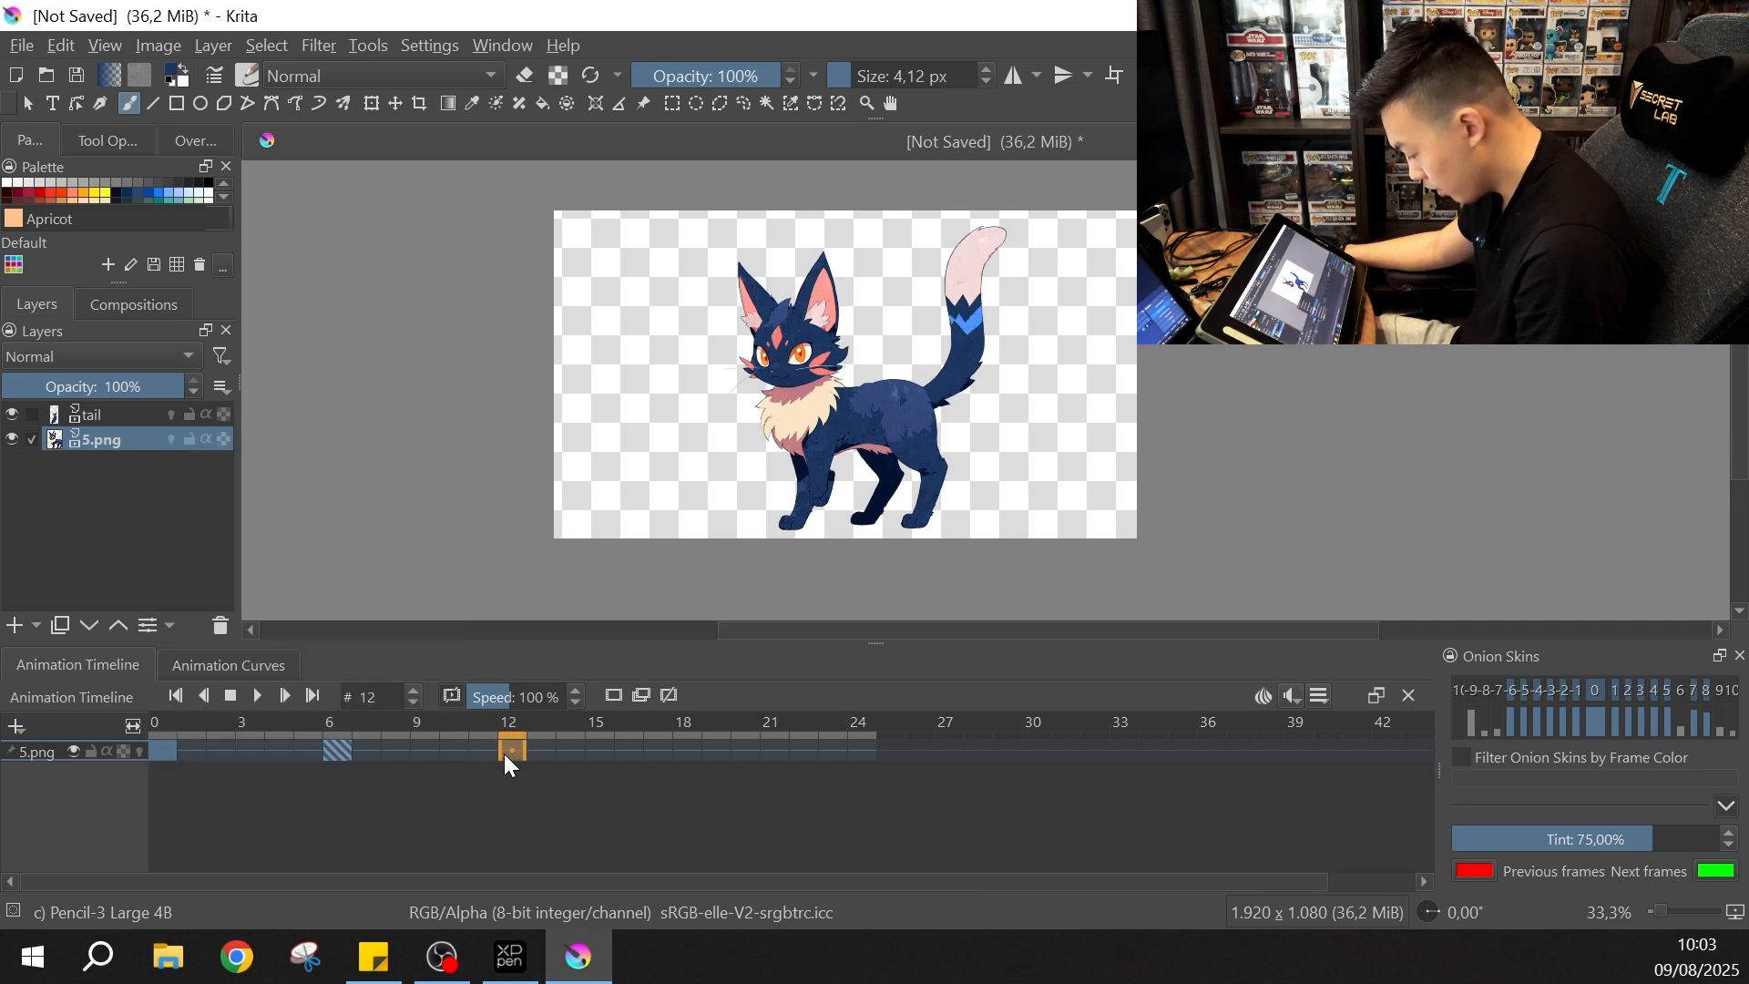
right_click(504, 752)
click(613, 597)
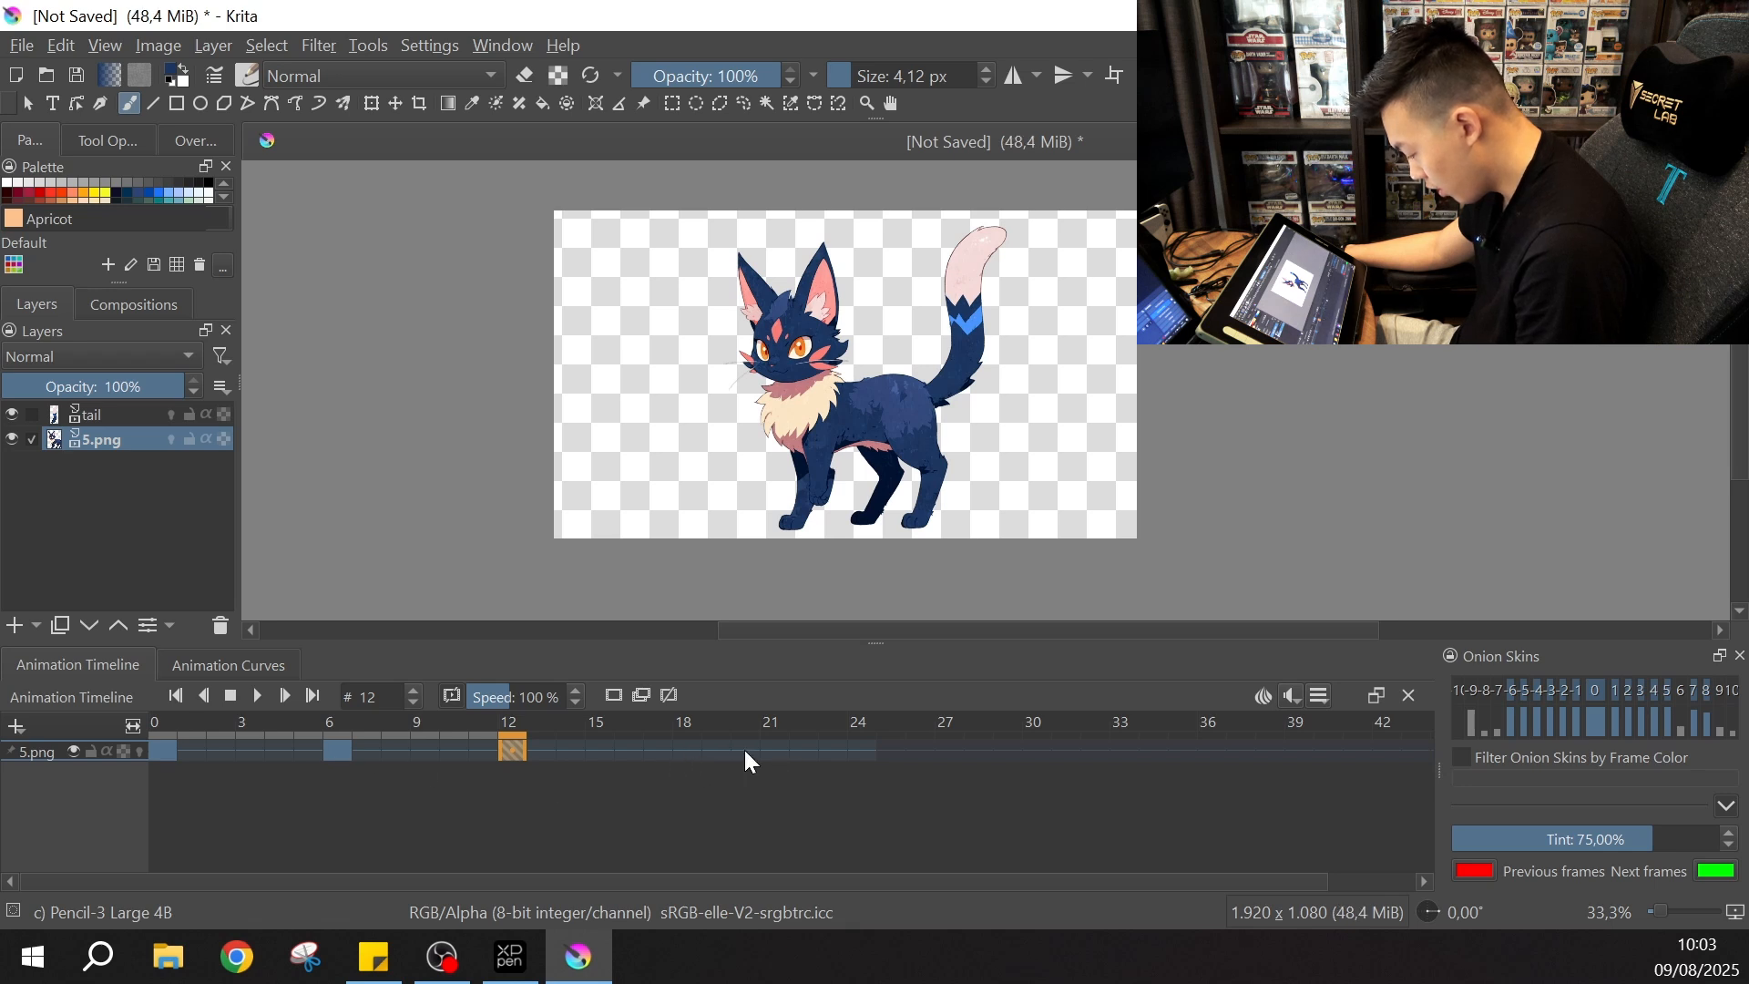
Step: Paste the copied rest-pose keyframe at frame 24 of the 5.png body layer
click(858, 750)
right_click(860, 749)
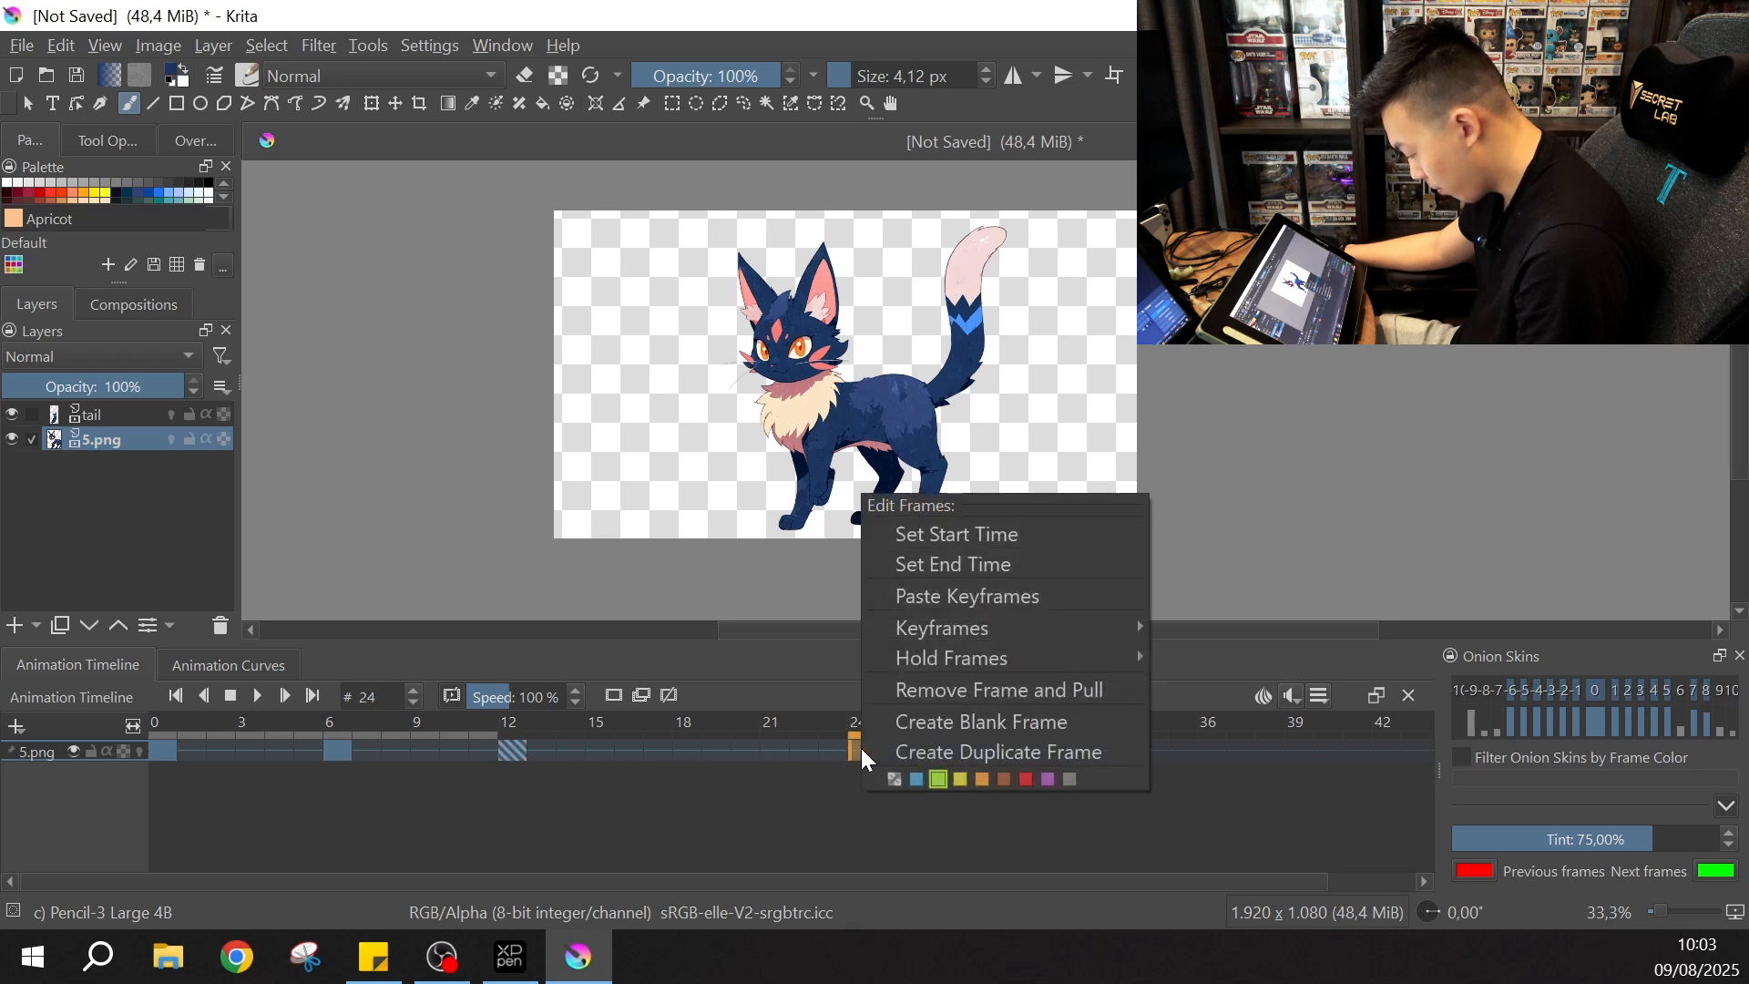
click(927, 595)
Step: Copy the 5.png body layer's keyframe from frame 6 and paste it at frame 18
click(337, 750)
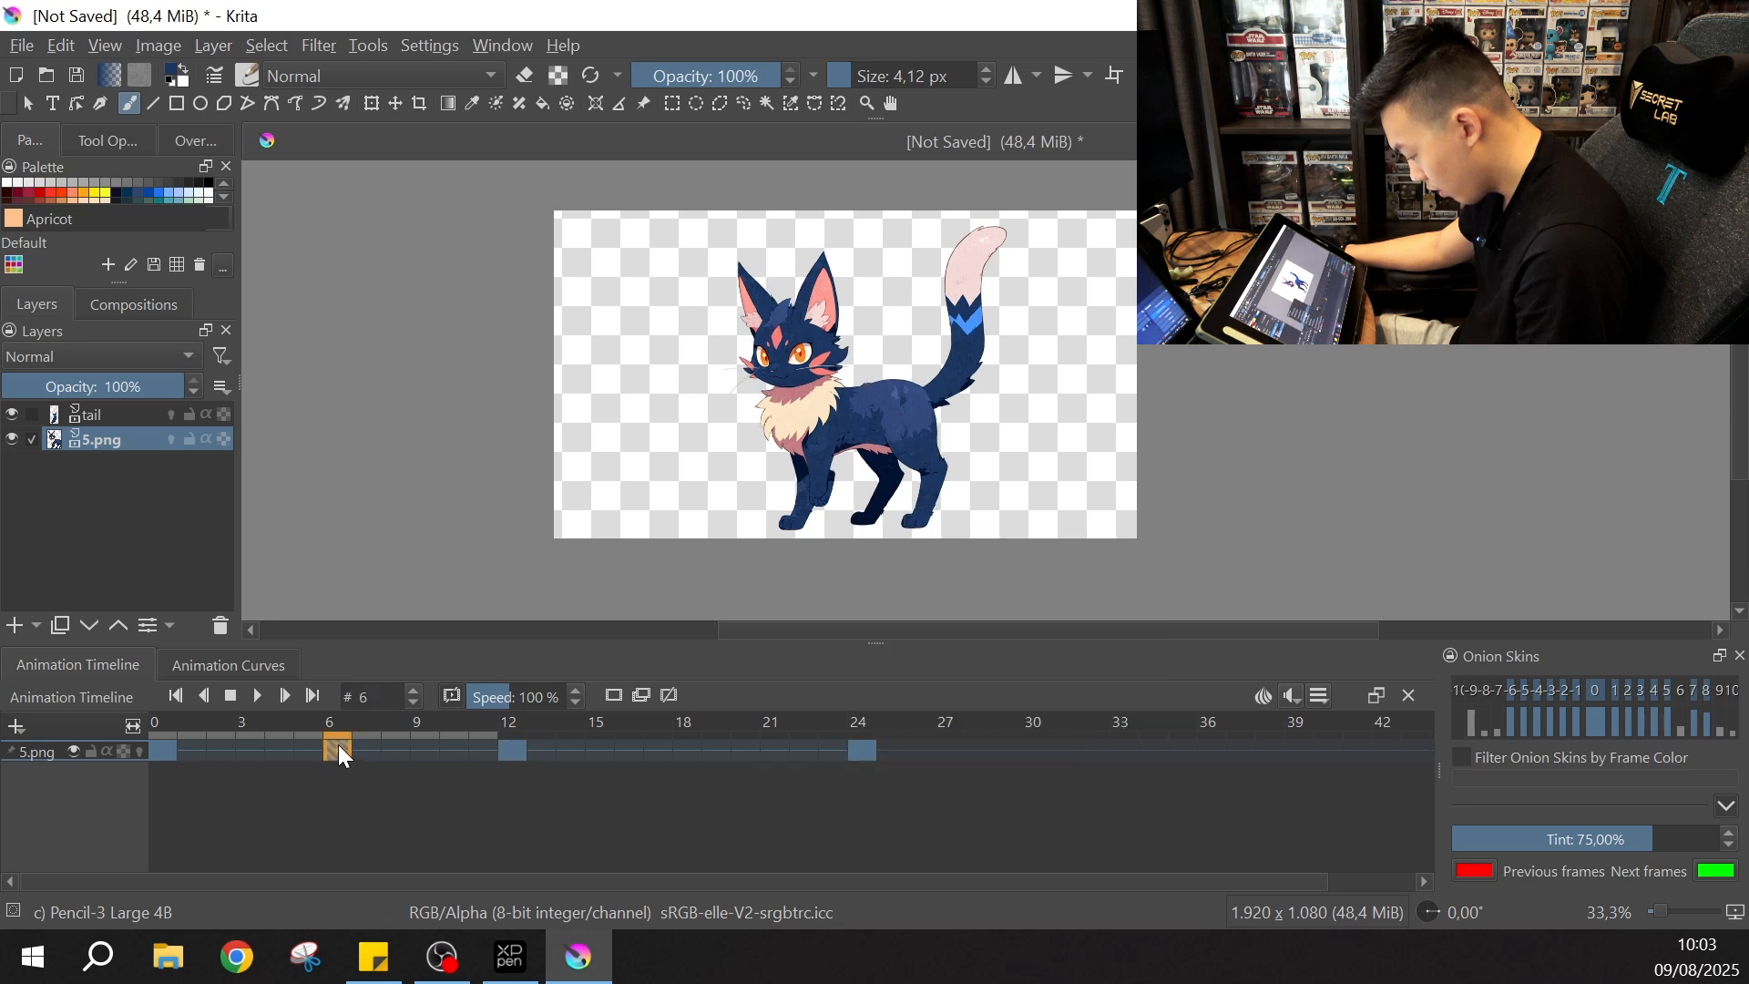
right_click(337, 751)
click(475, 572)
click(687, 750)
right_click(691, 748)
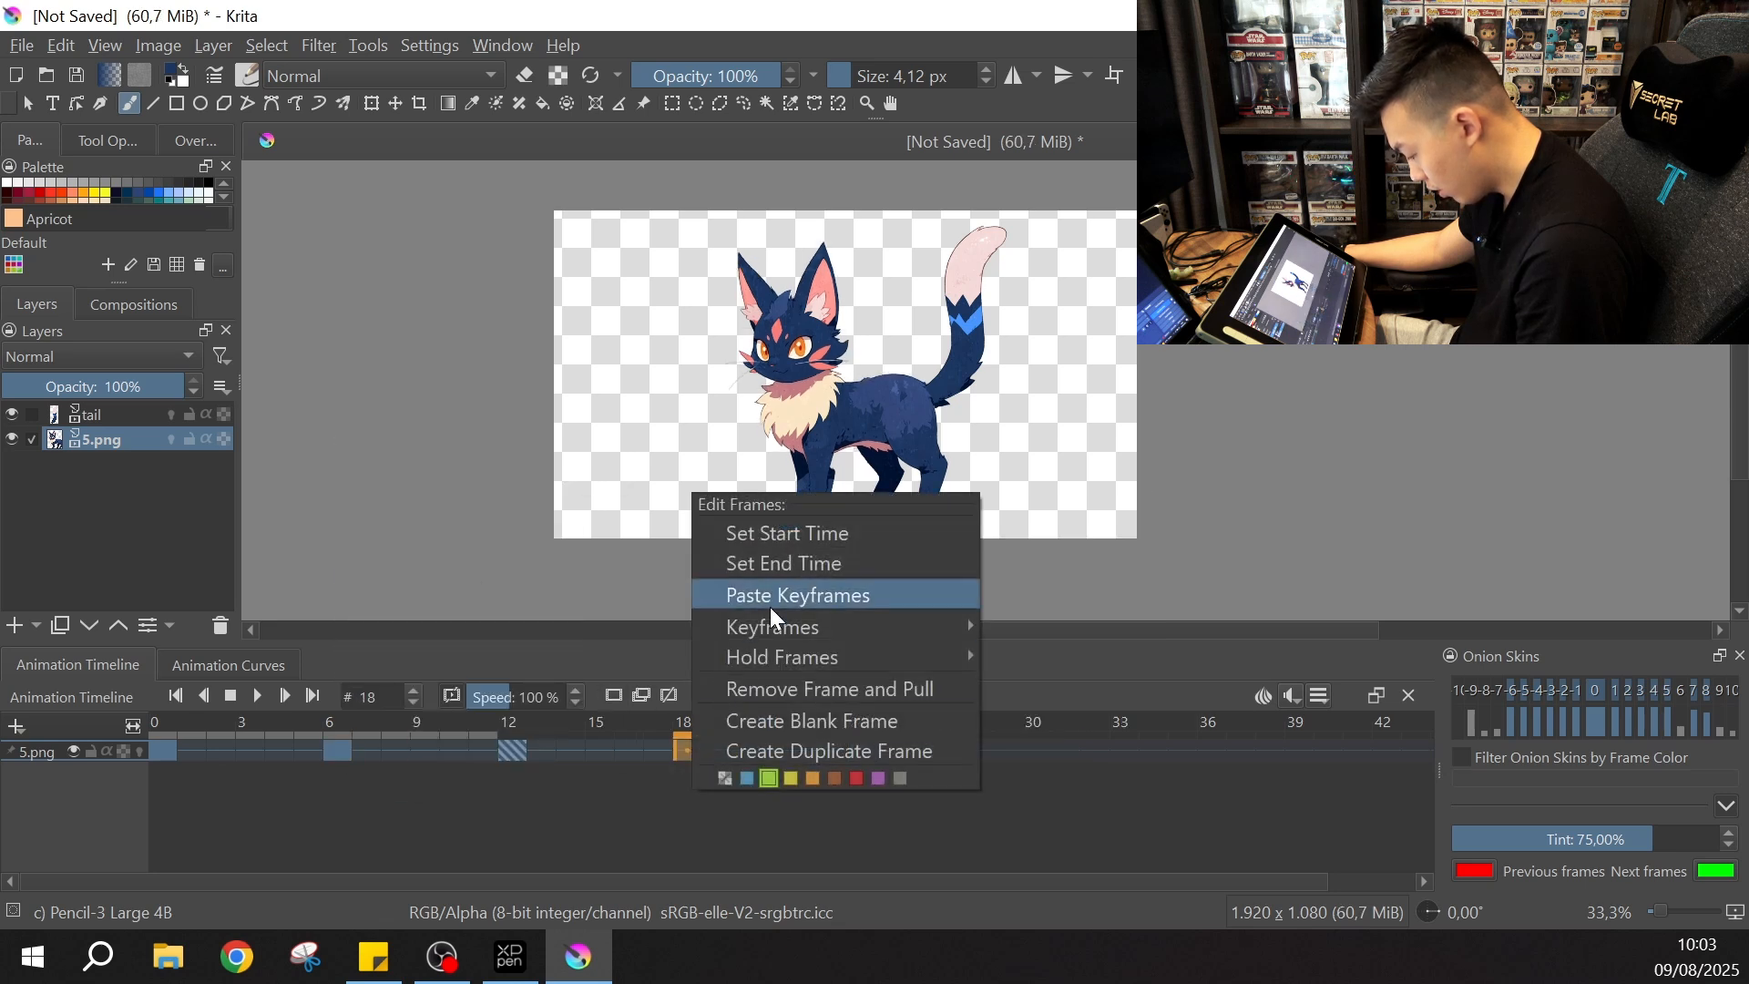
click(769, 597)
Step: Go through the body keyframes at frames 0, 6, 12, 18 and 24, and play the animation to check the motion
click(162, 751)
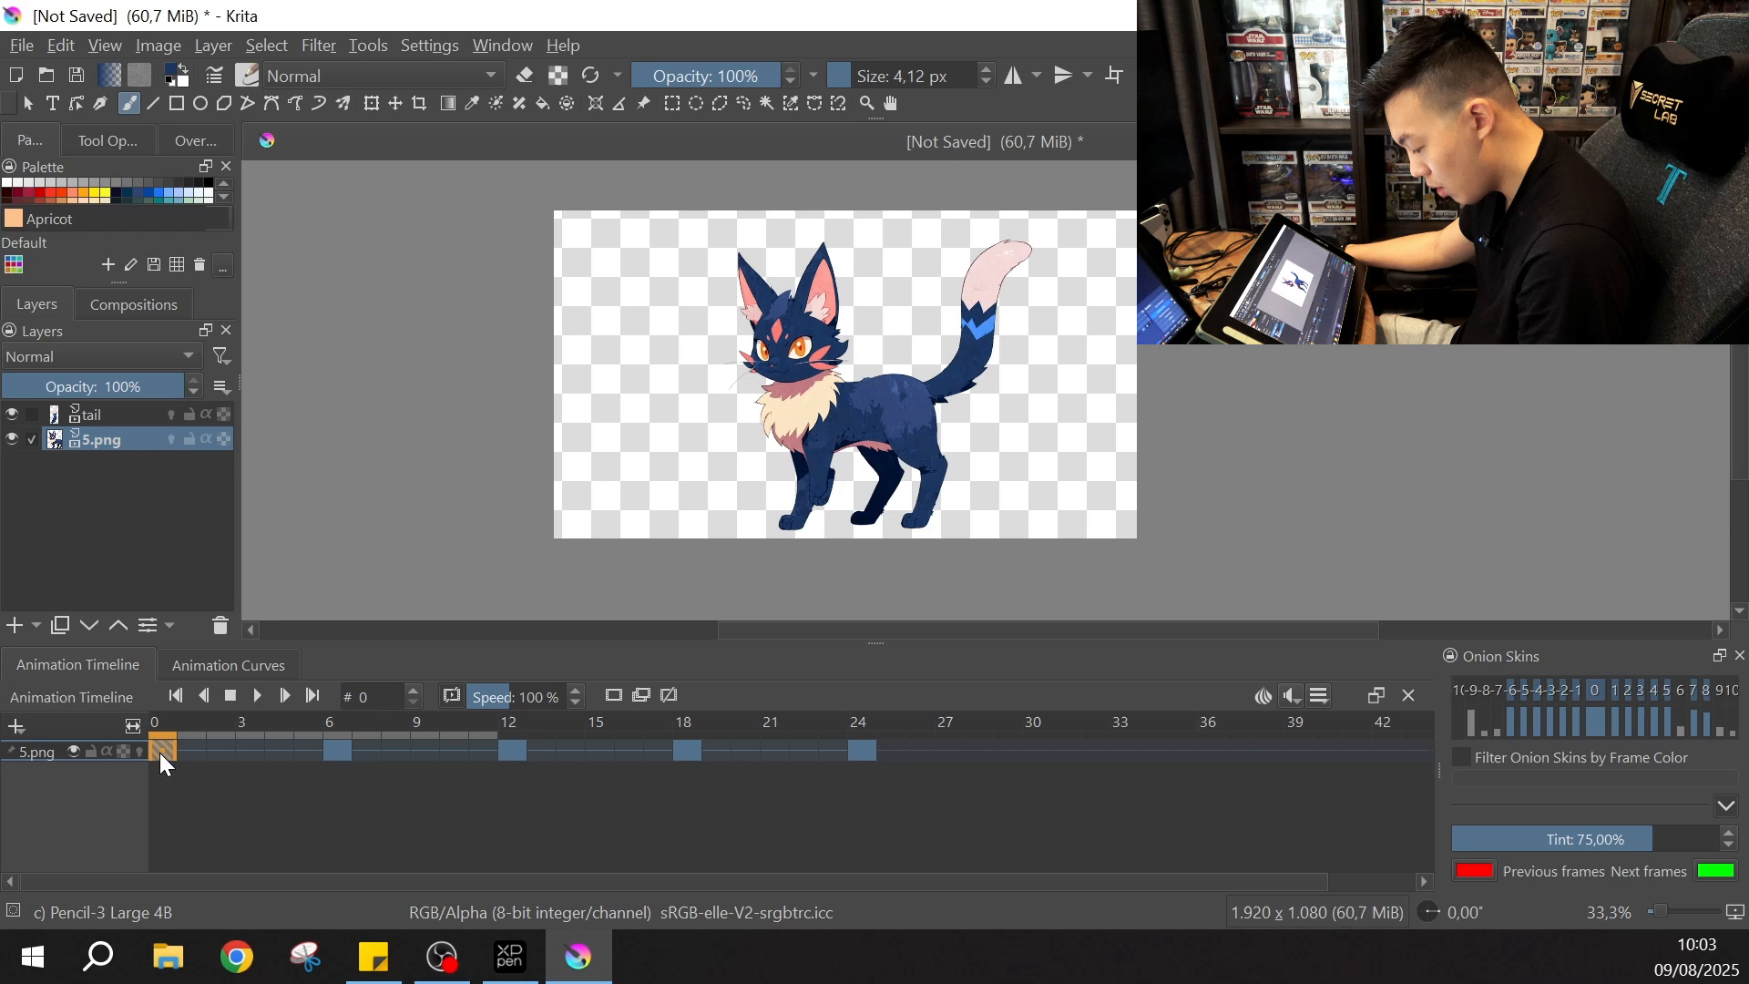
click(339, 750)
click(510, 751)
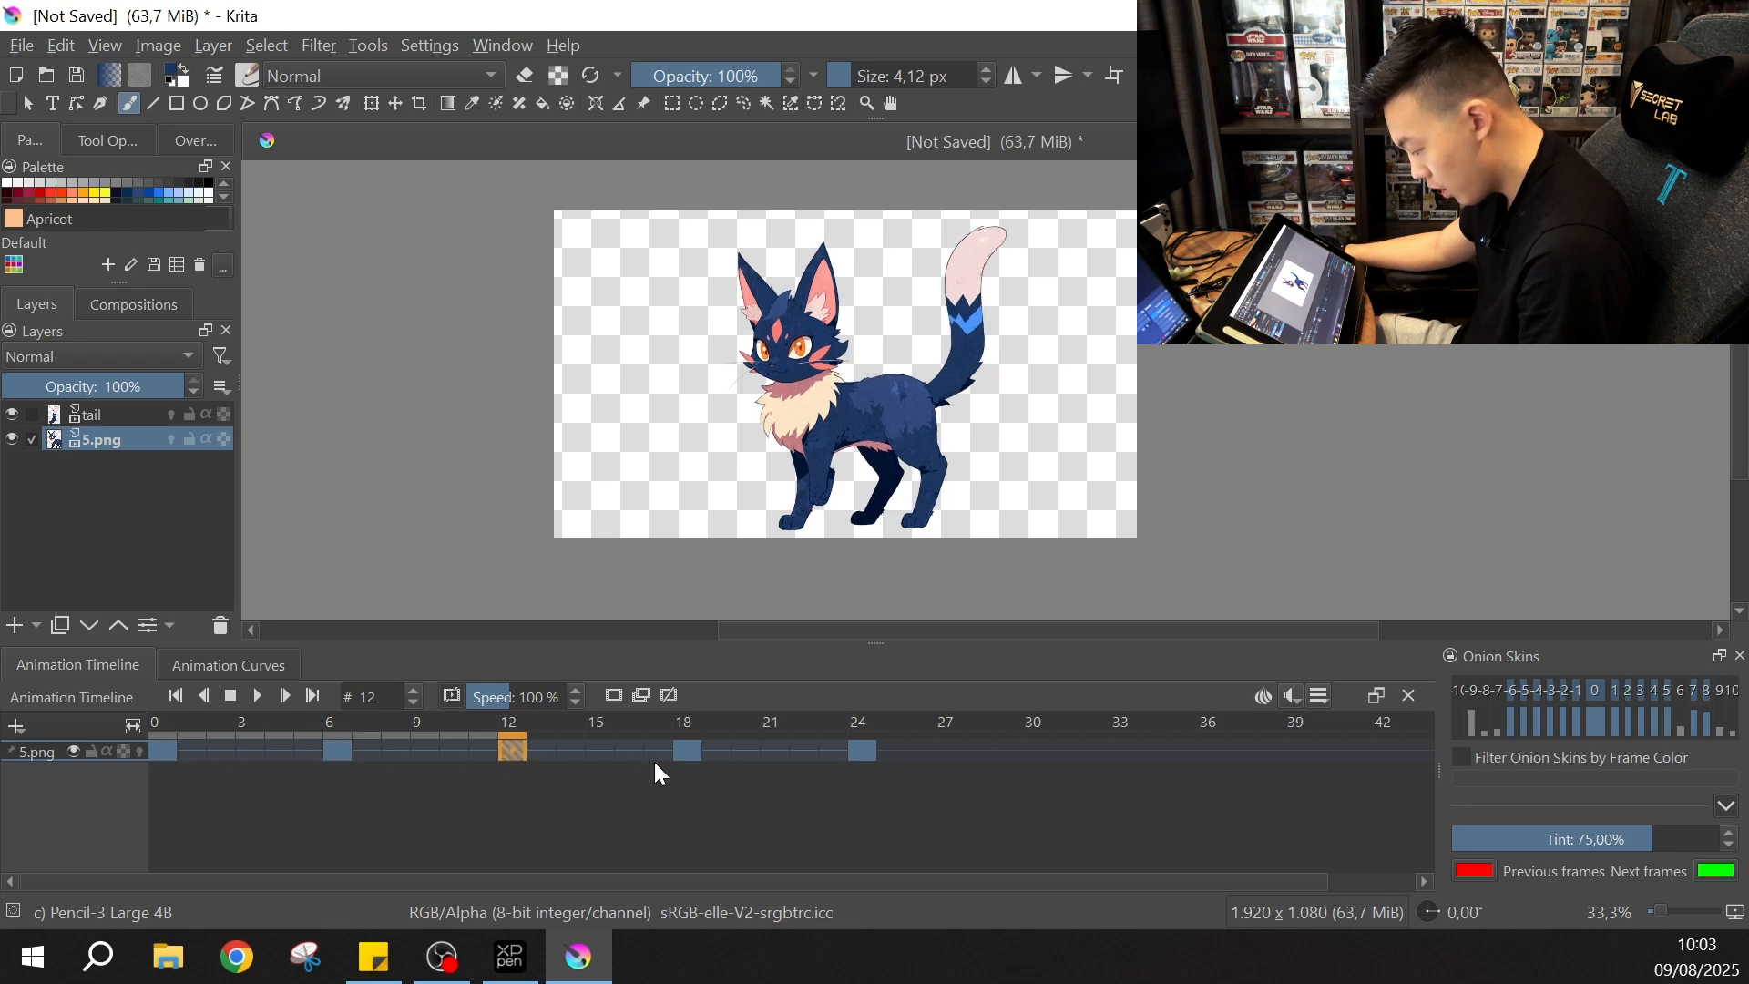
click(687, 756)
click(864, 760)
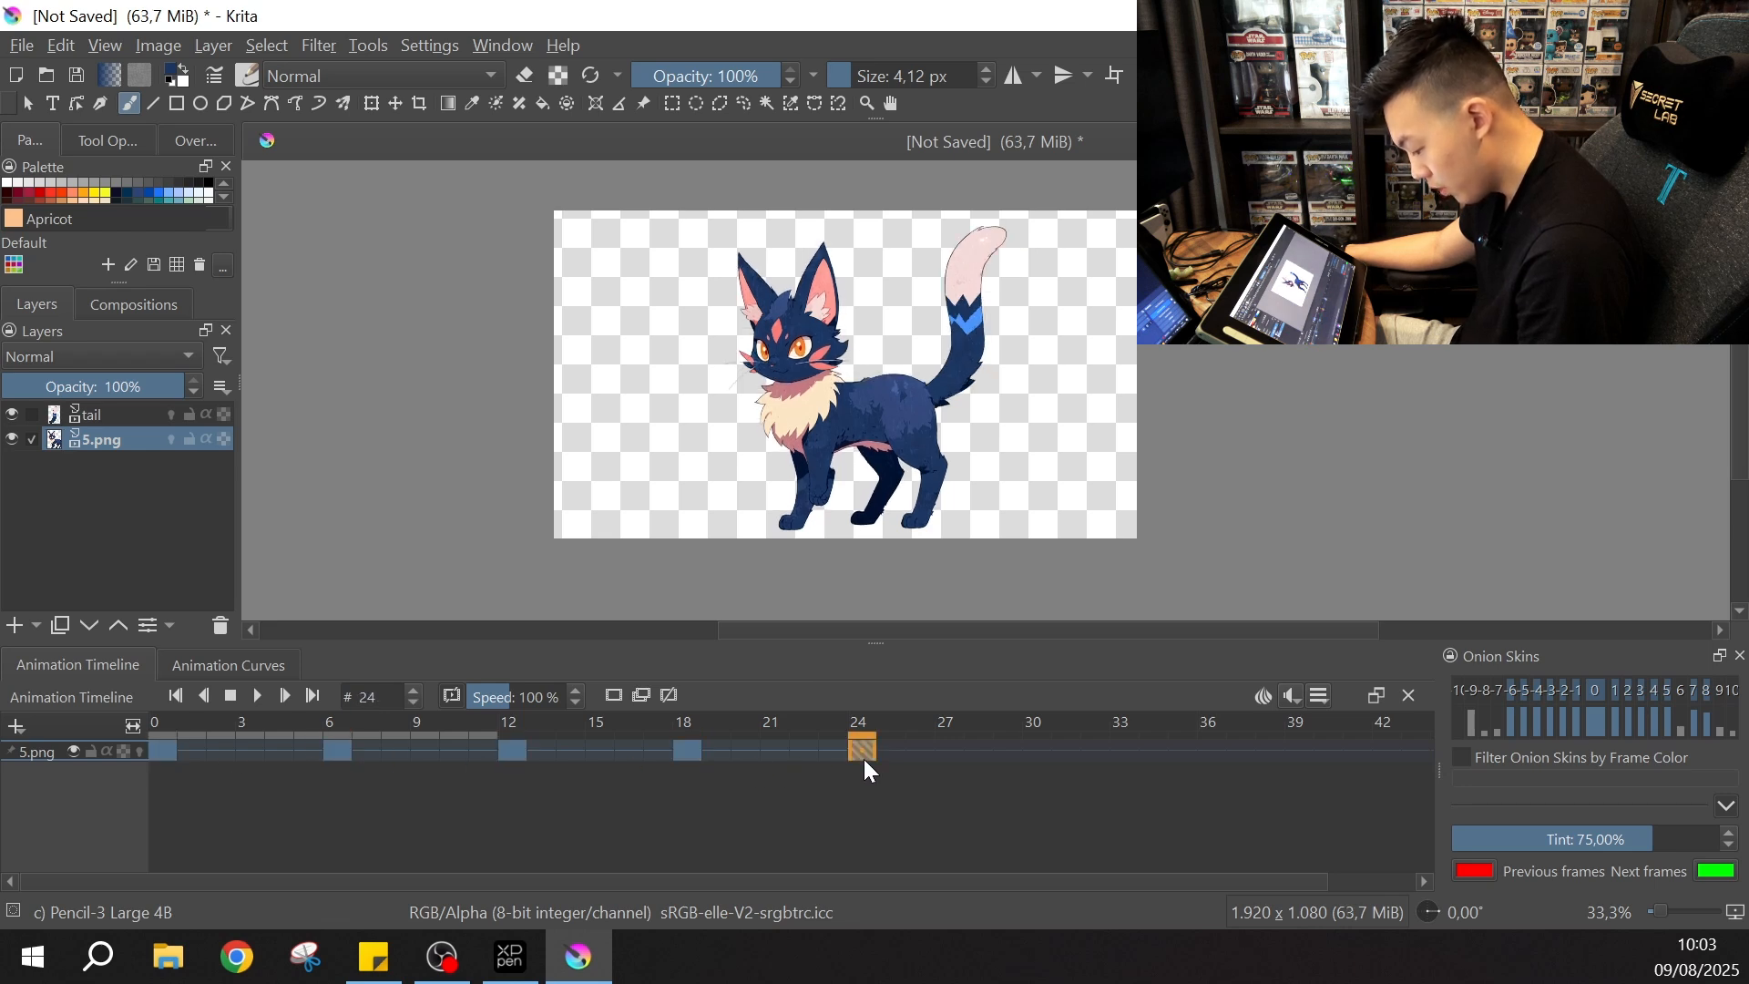
click(156, 749)
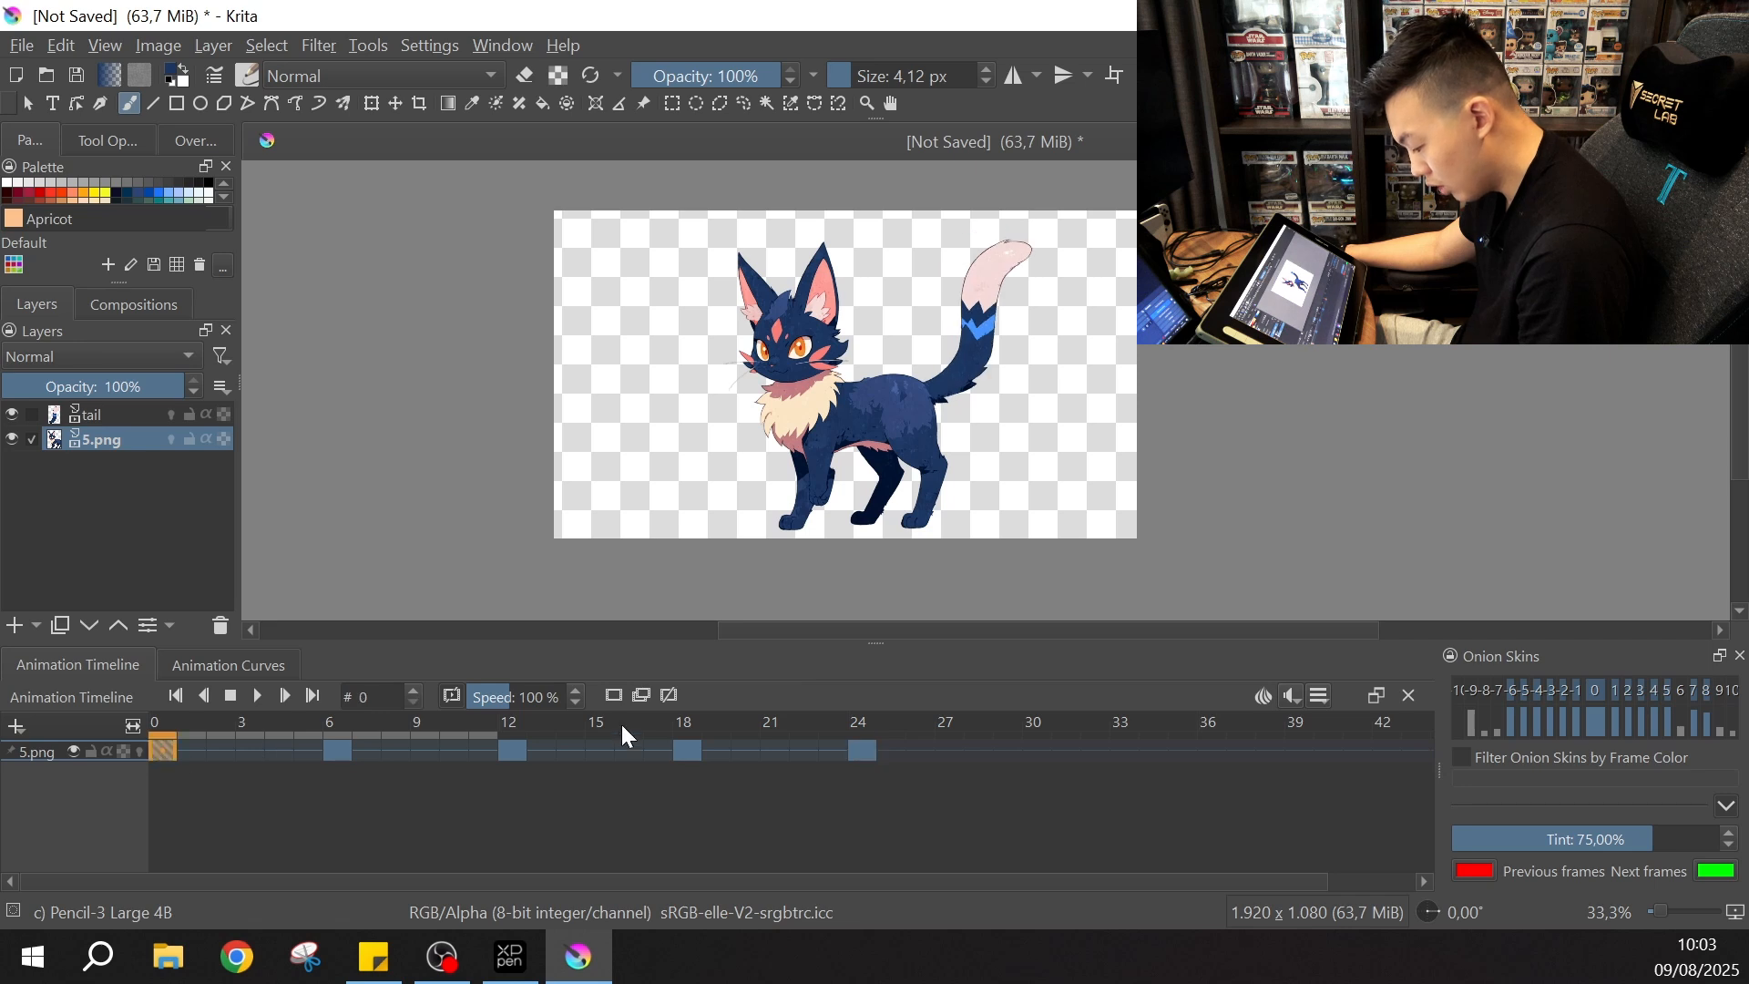
click(258, 698)
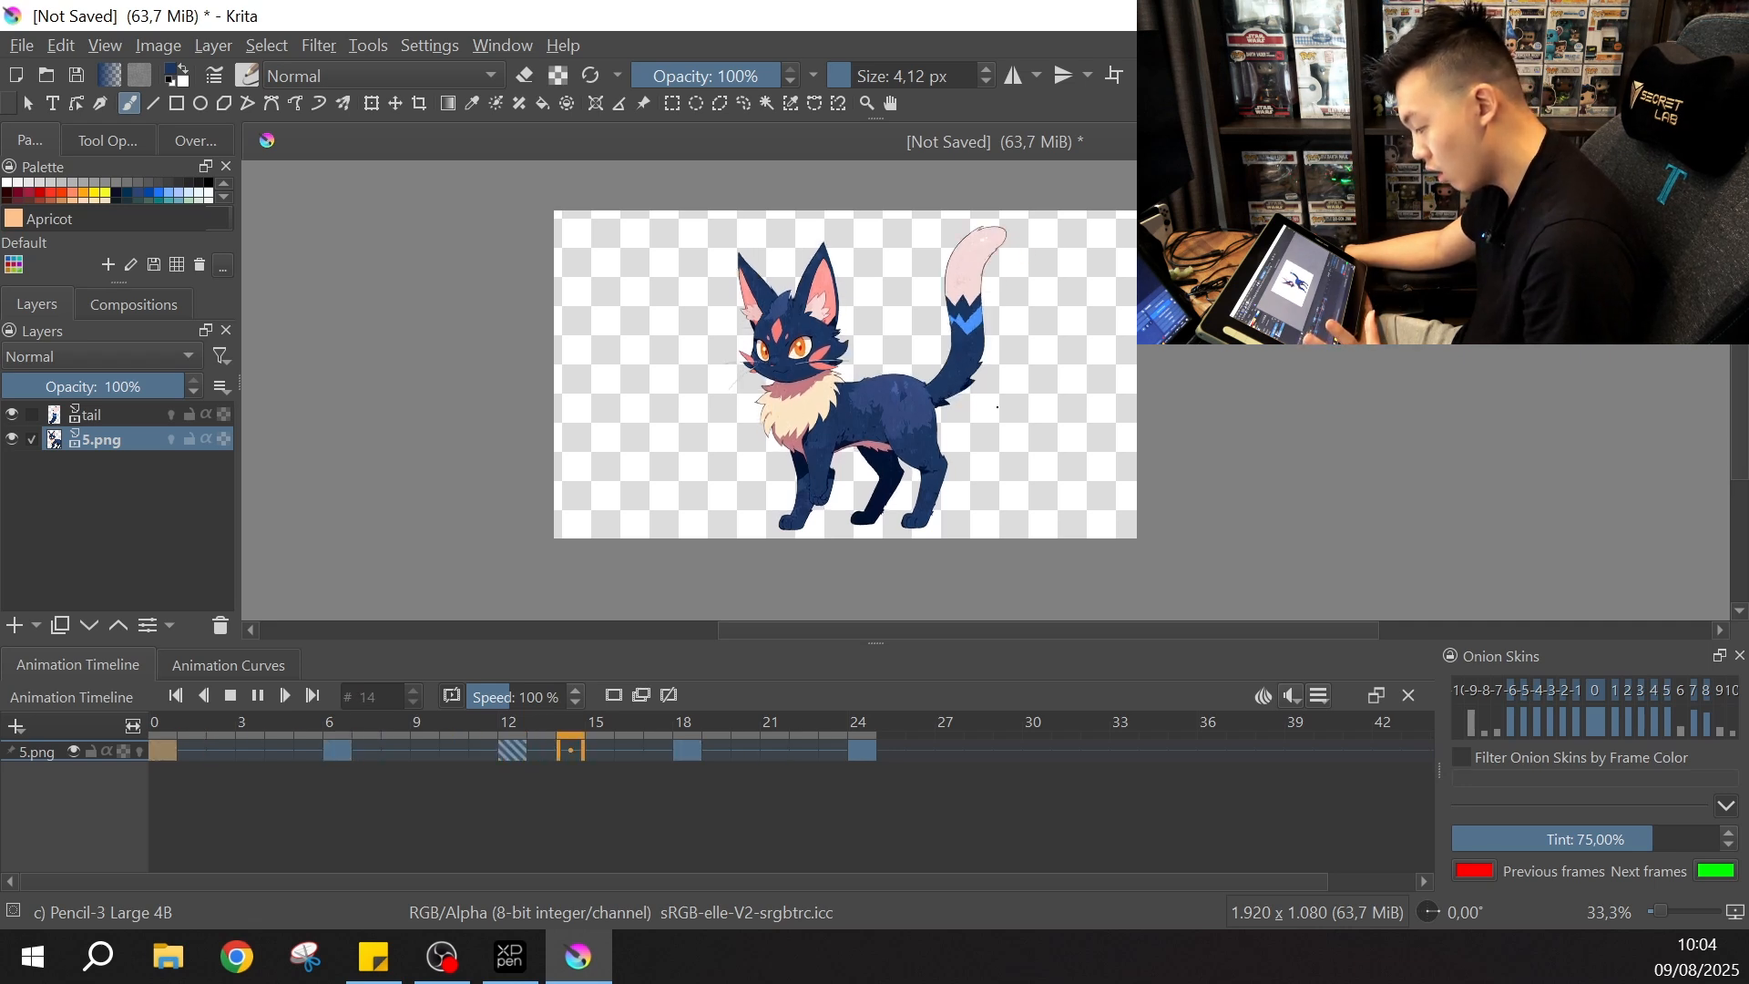
click(258, 695)
Step: On the tail layer, copy the keyframe from frame 0 and paste it at frame 12
click(91, 417)
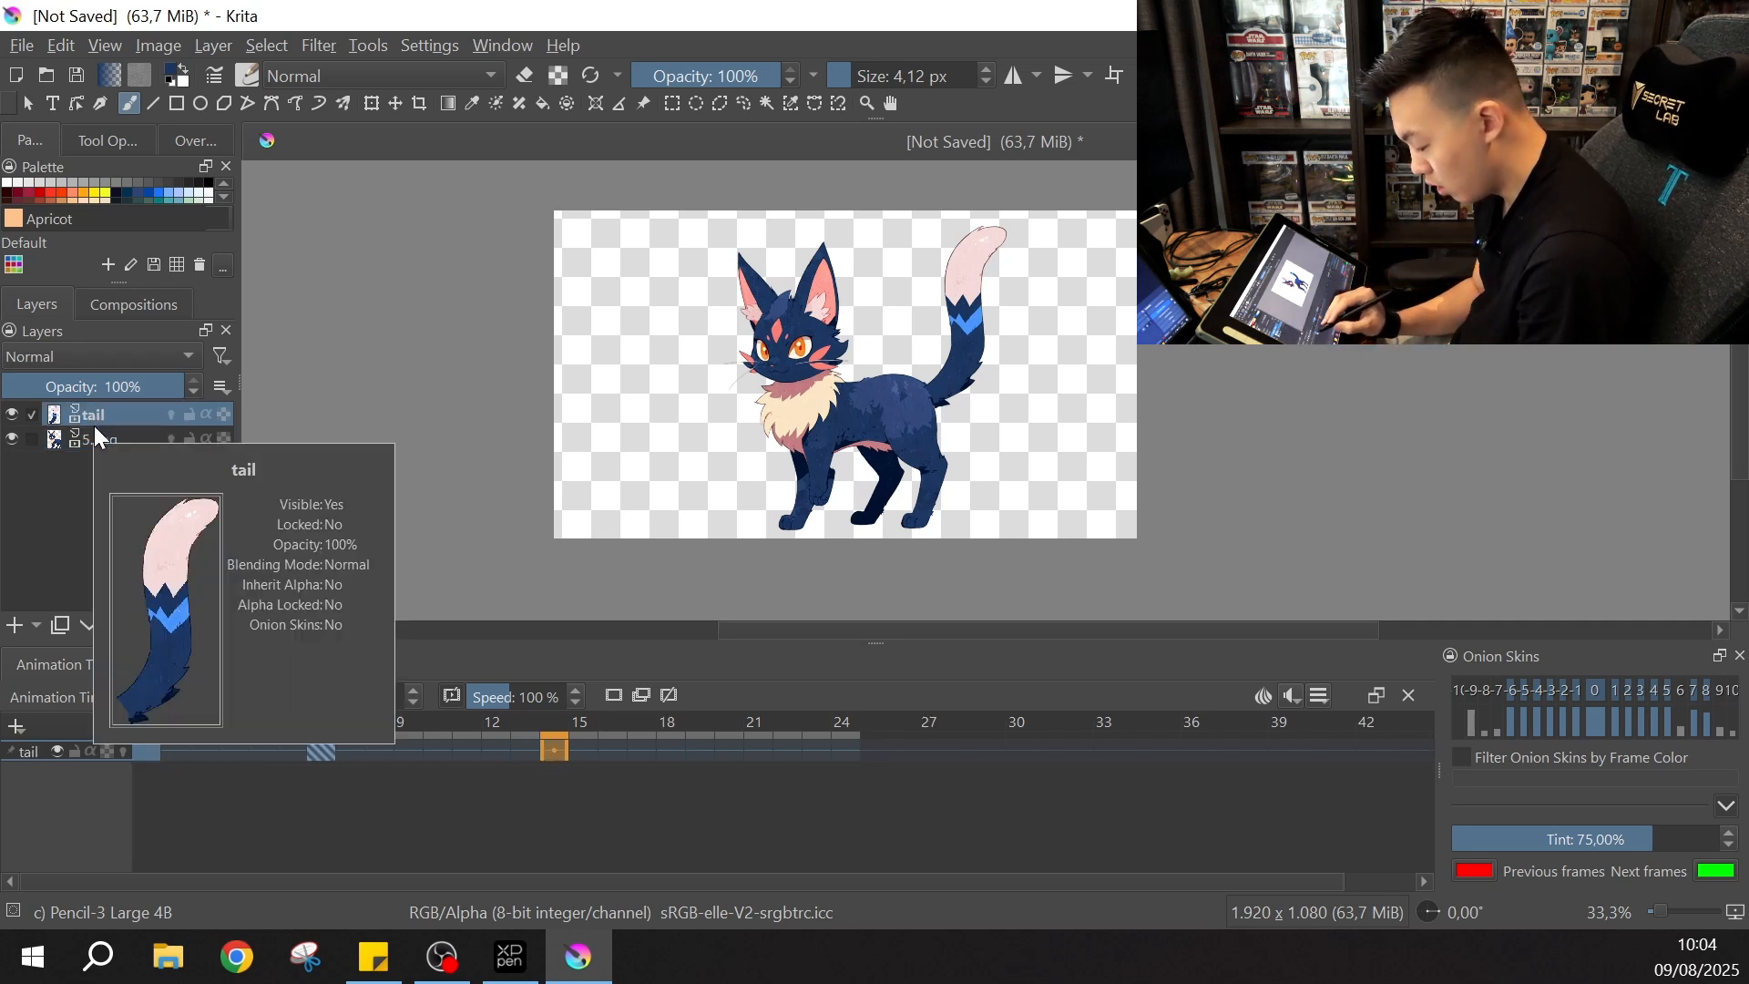
click(318, 751)
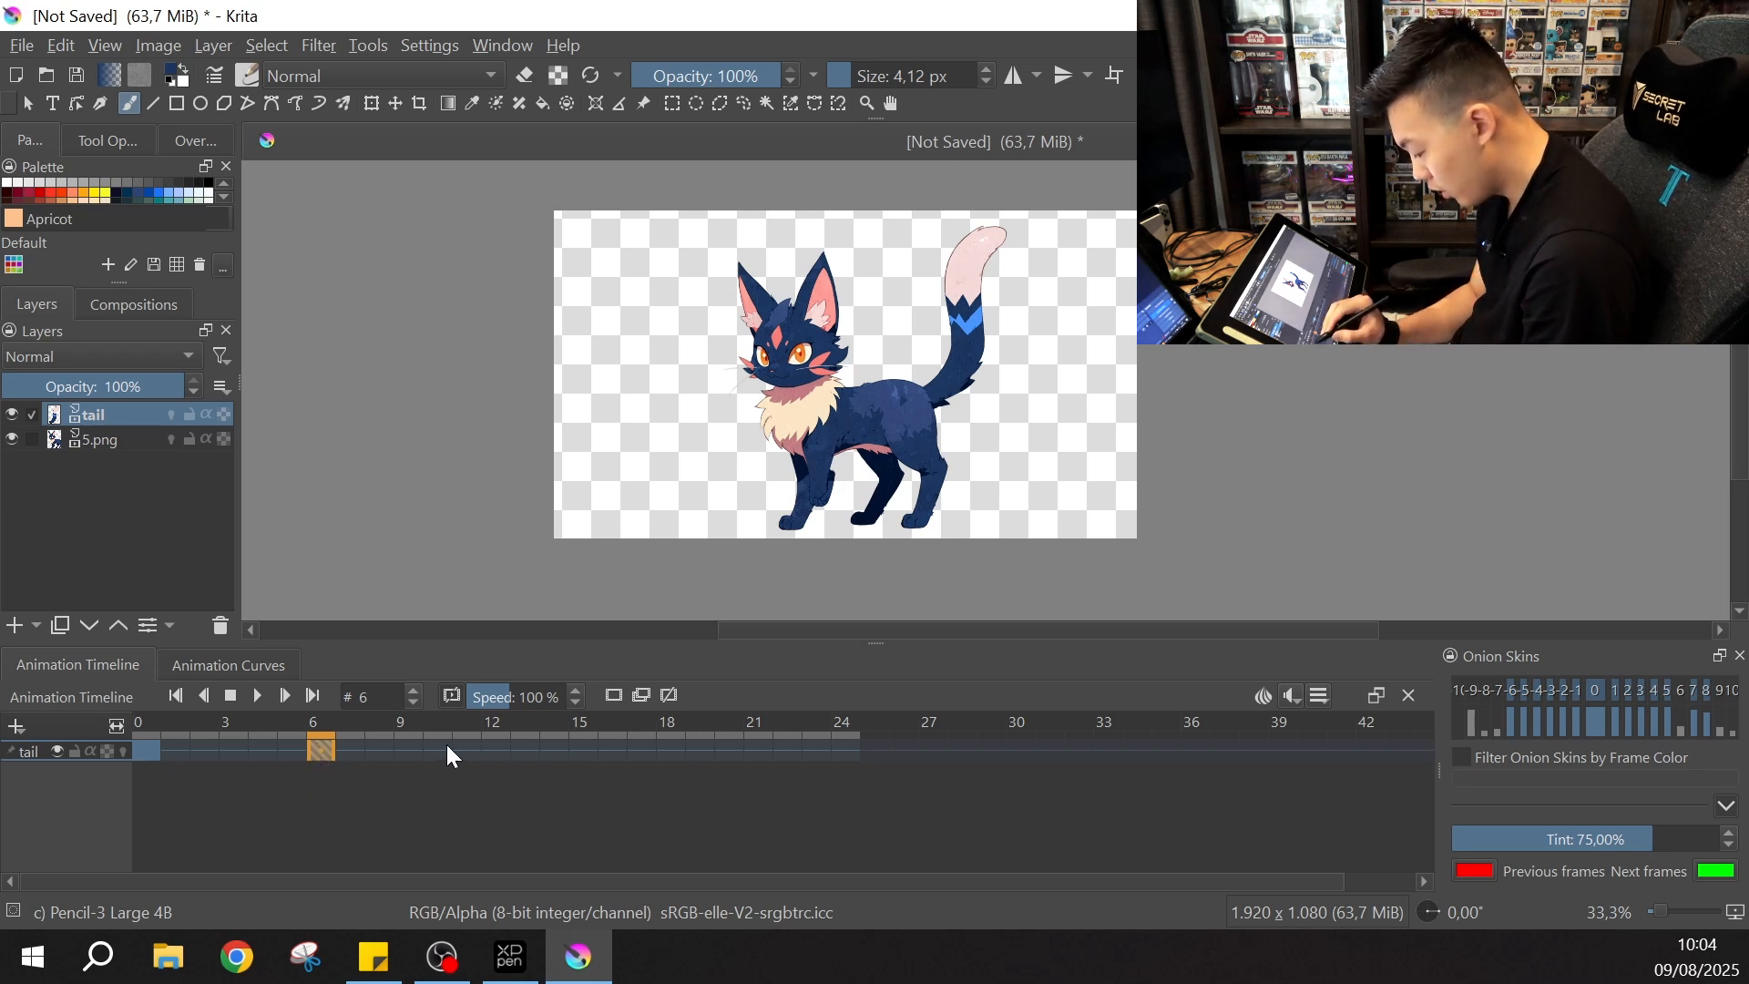
click(144, 750)
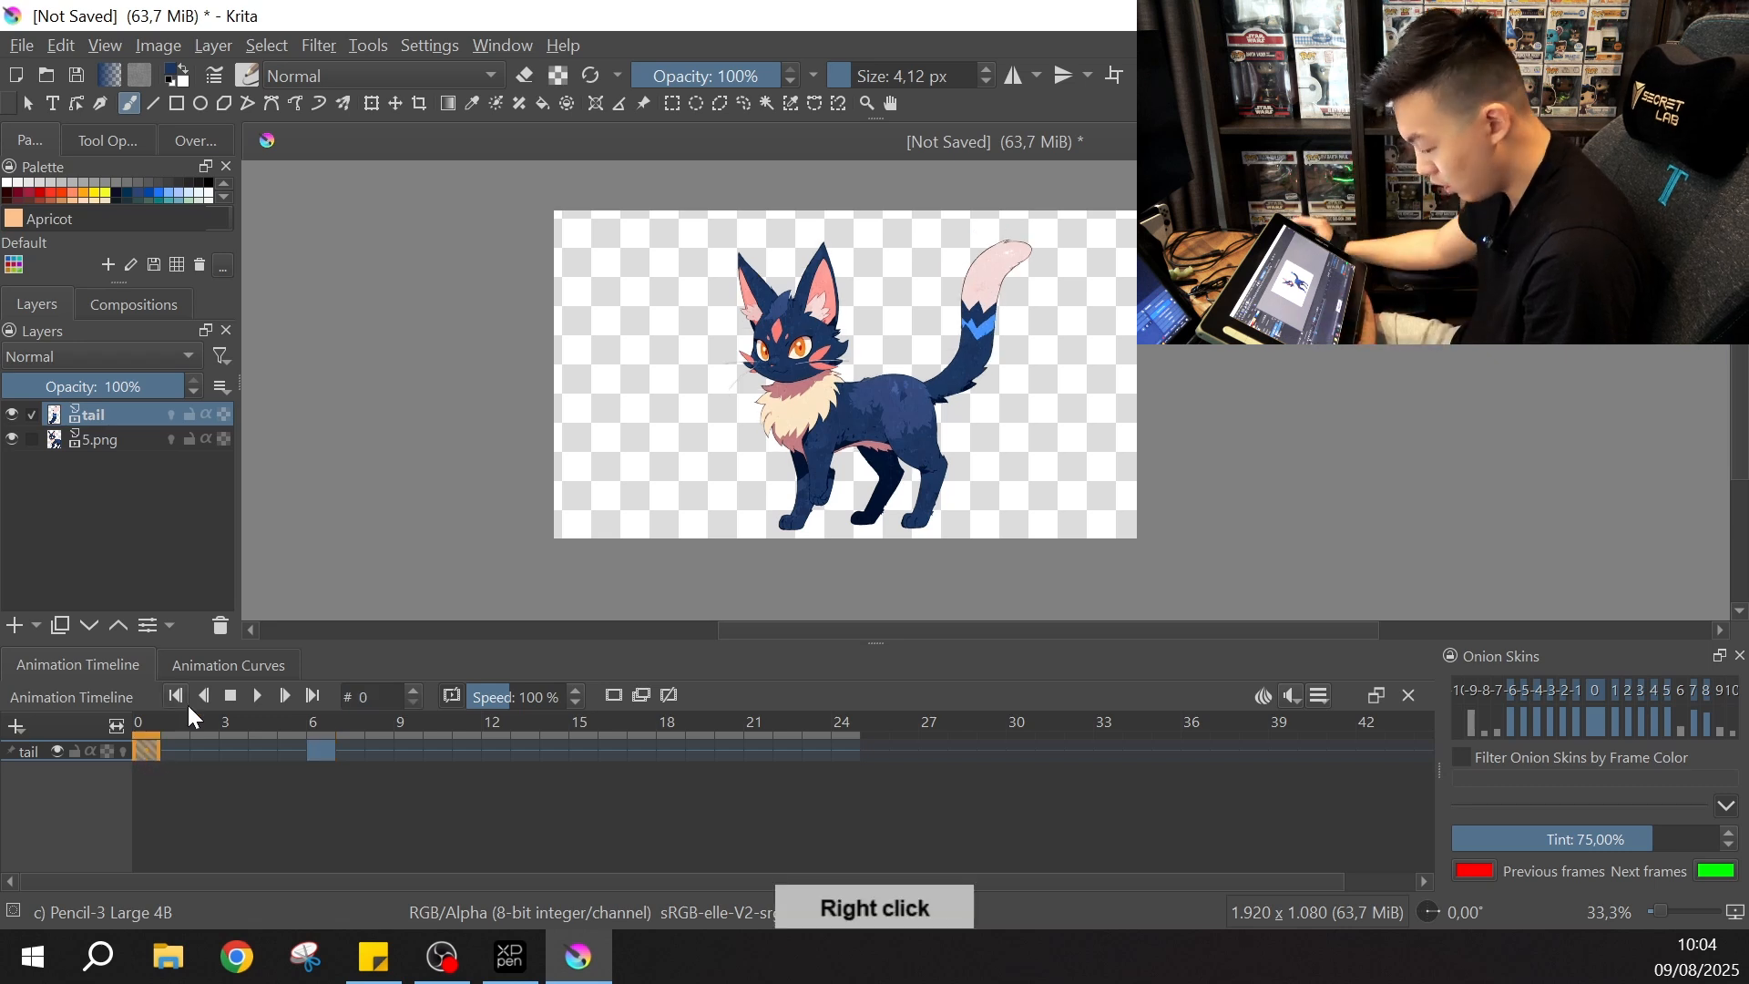
right_click(138, 749)
click(265, 574)
right_click(490, 750)
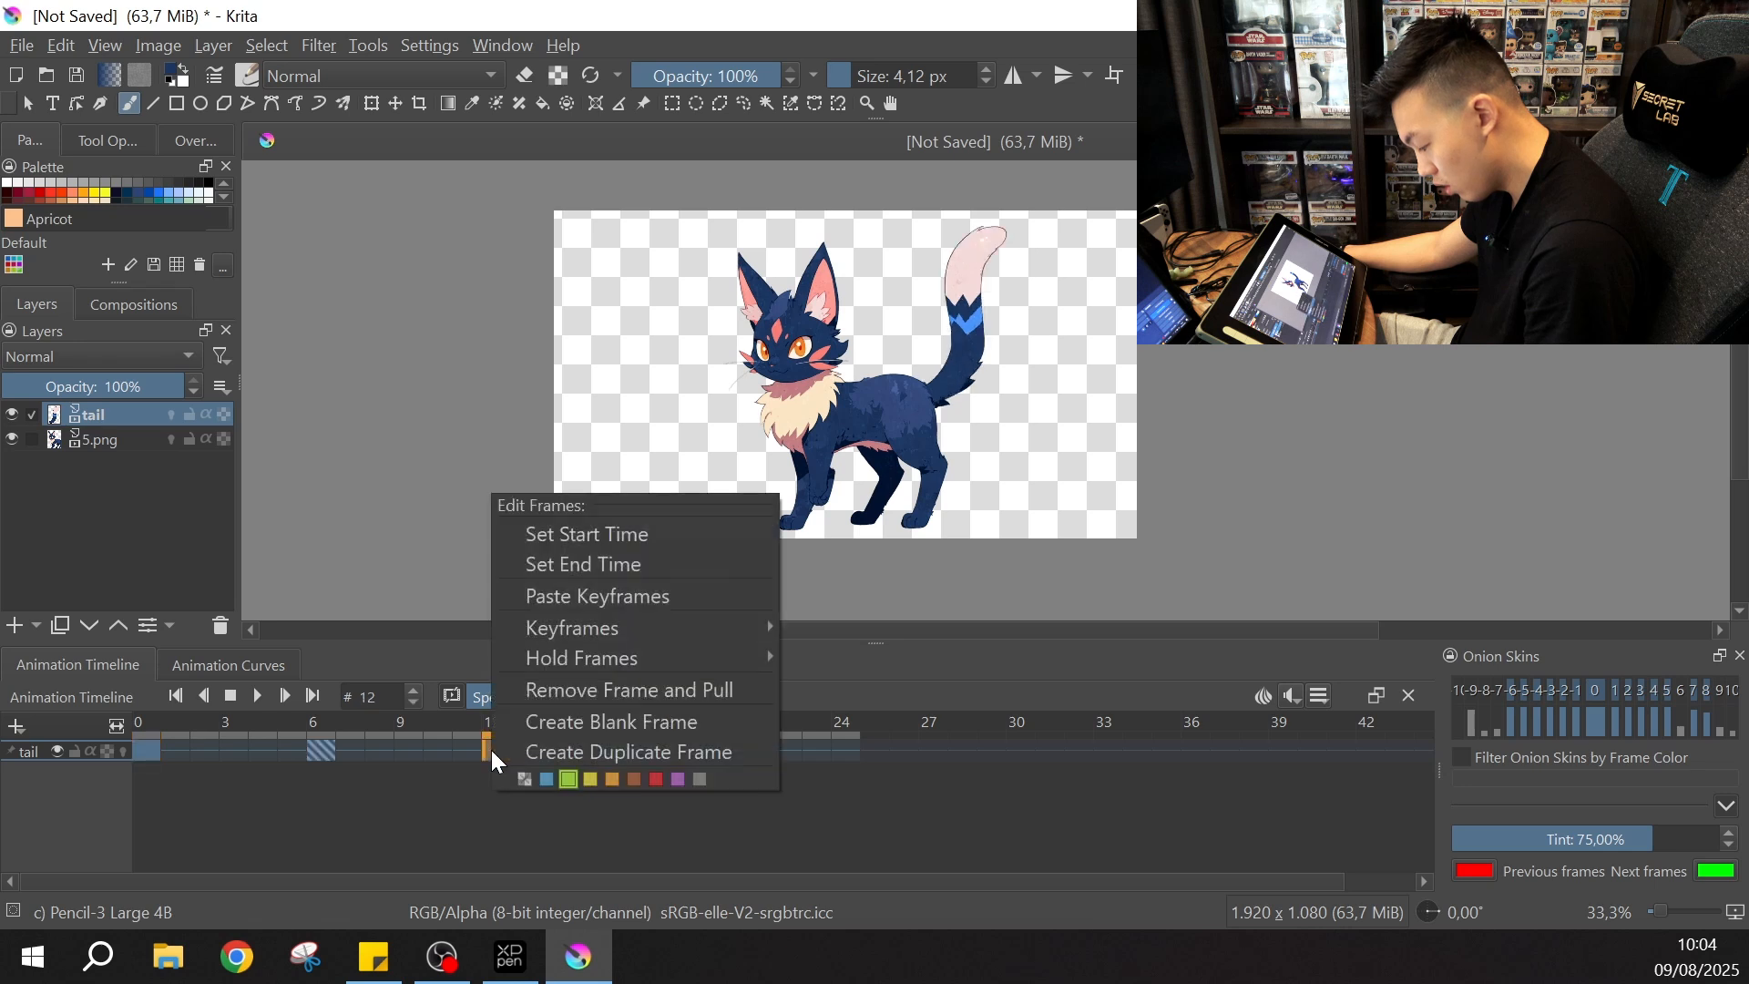
click(578, 598)
Step: Preview the tail layer's neighbouring poses with onion skins at several frames, and leave the onion skins switched off
click(124, 751)
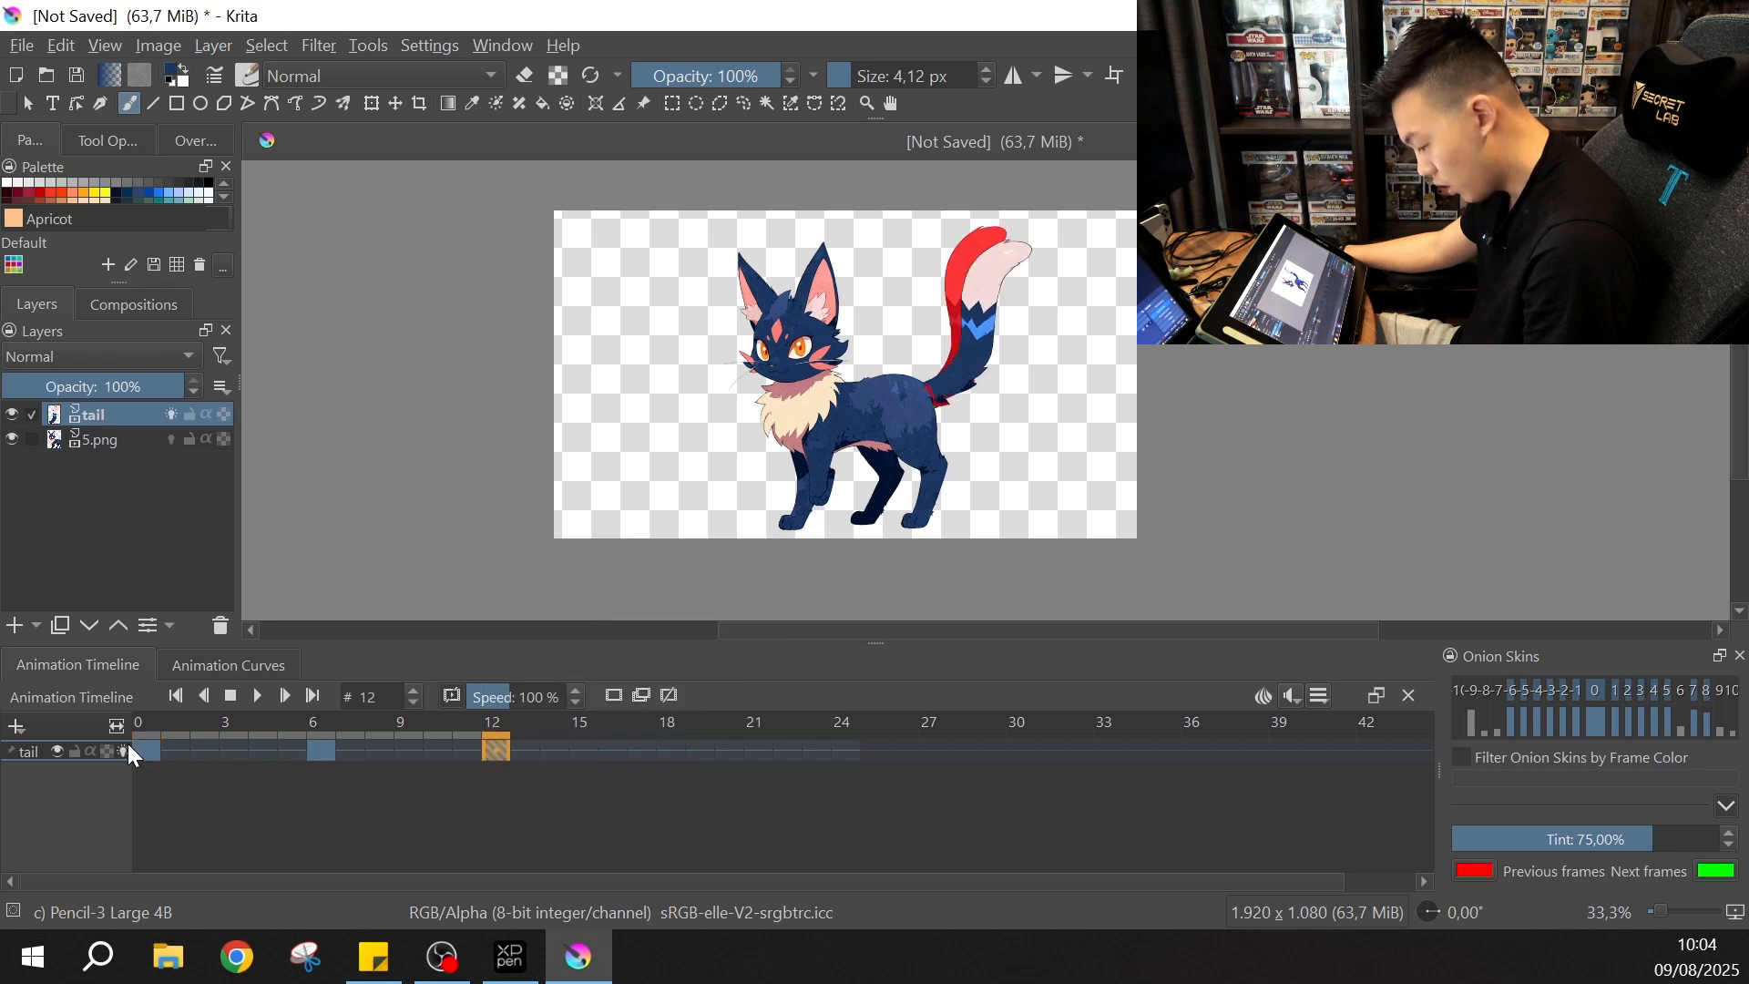
click(155, 745)
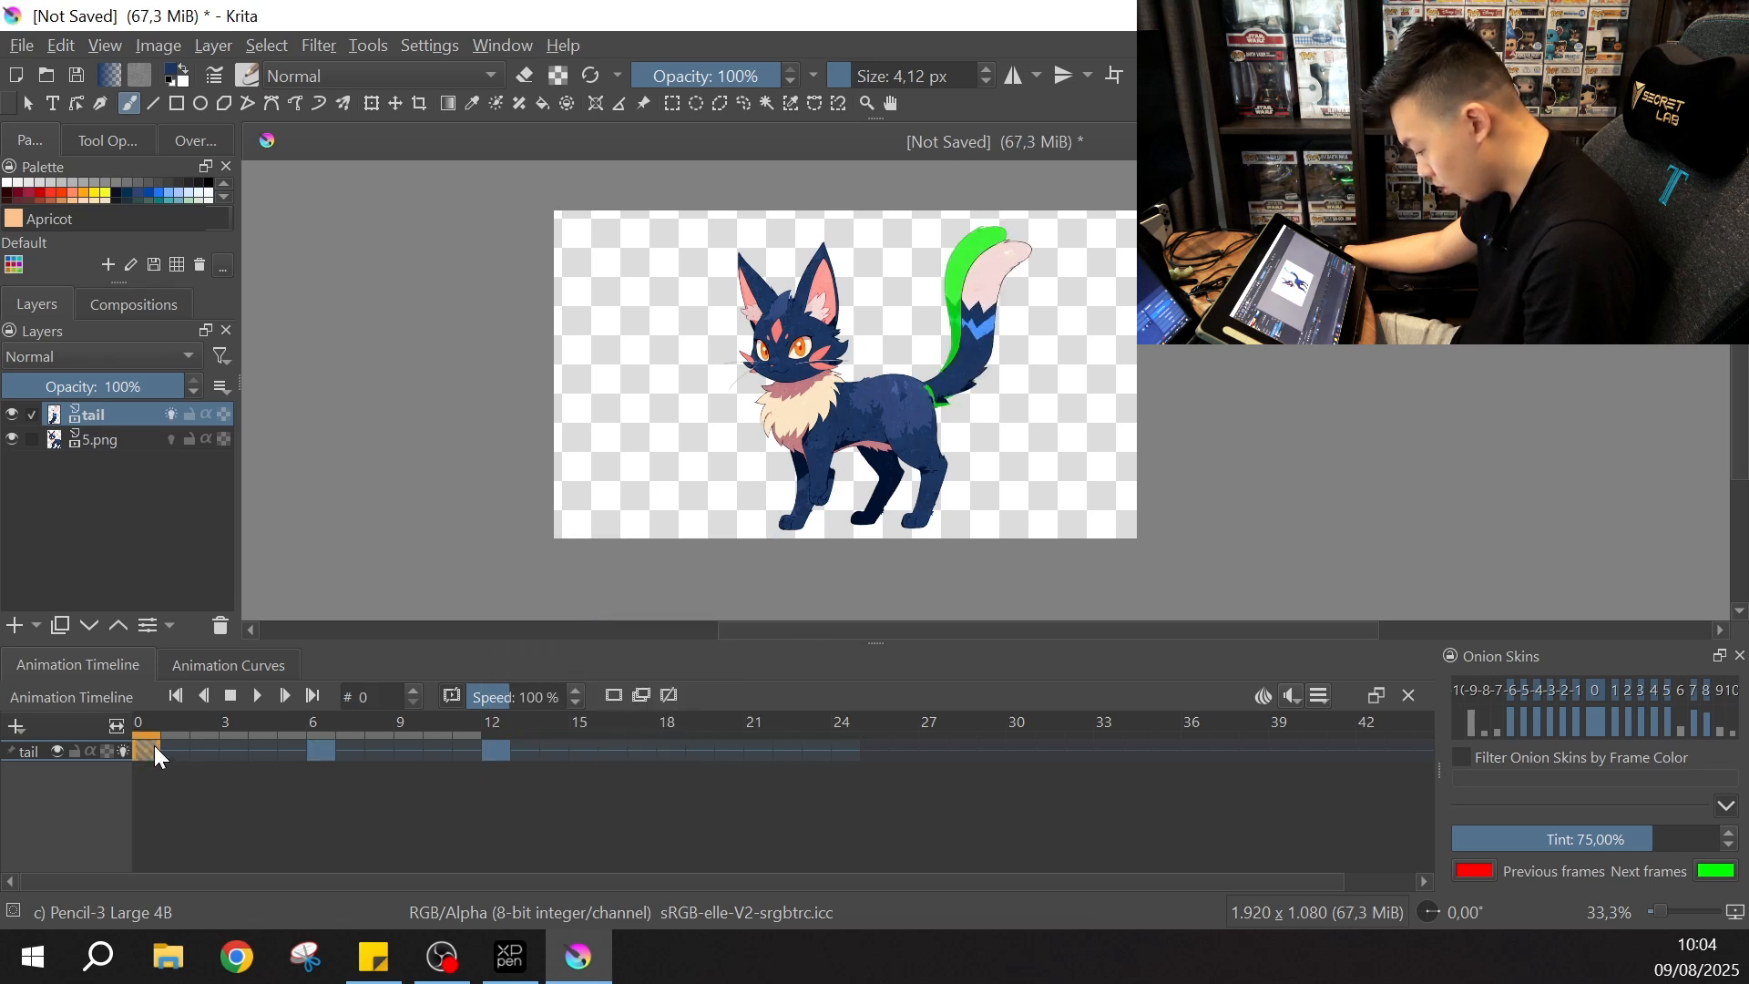
key(ctrl+z)
click(124, 750)
click(124, 750)
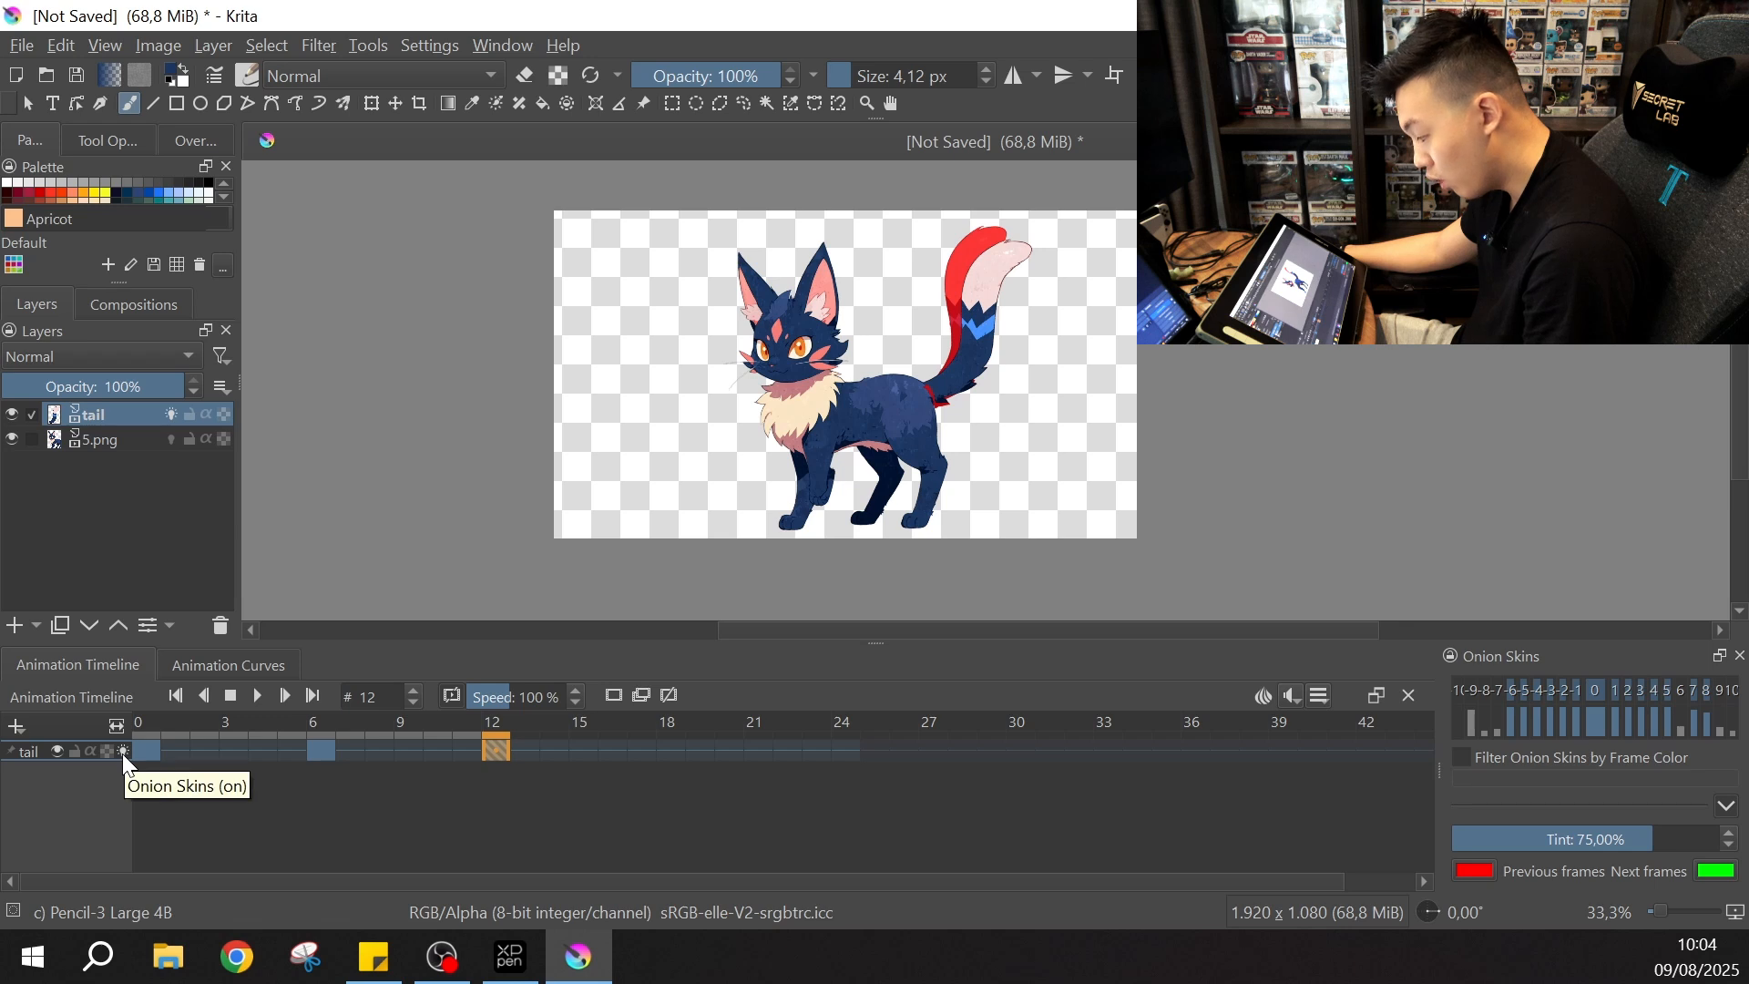
click(122, 752)
click(122, 752)
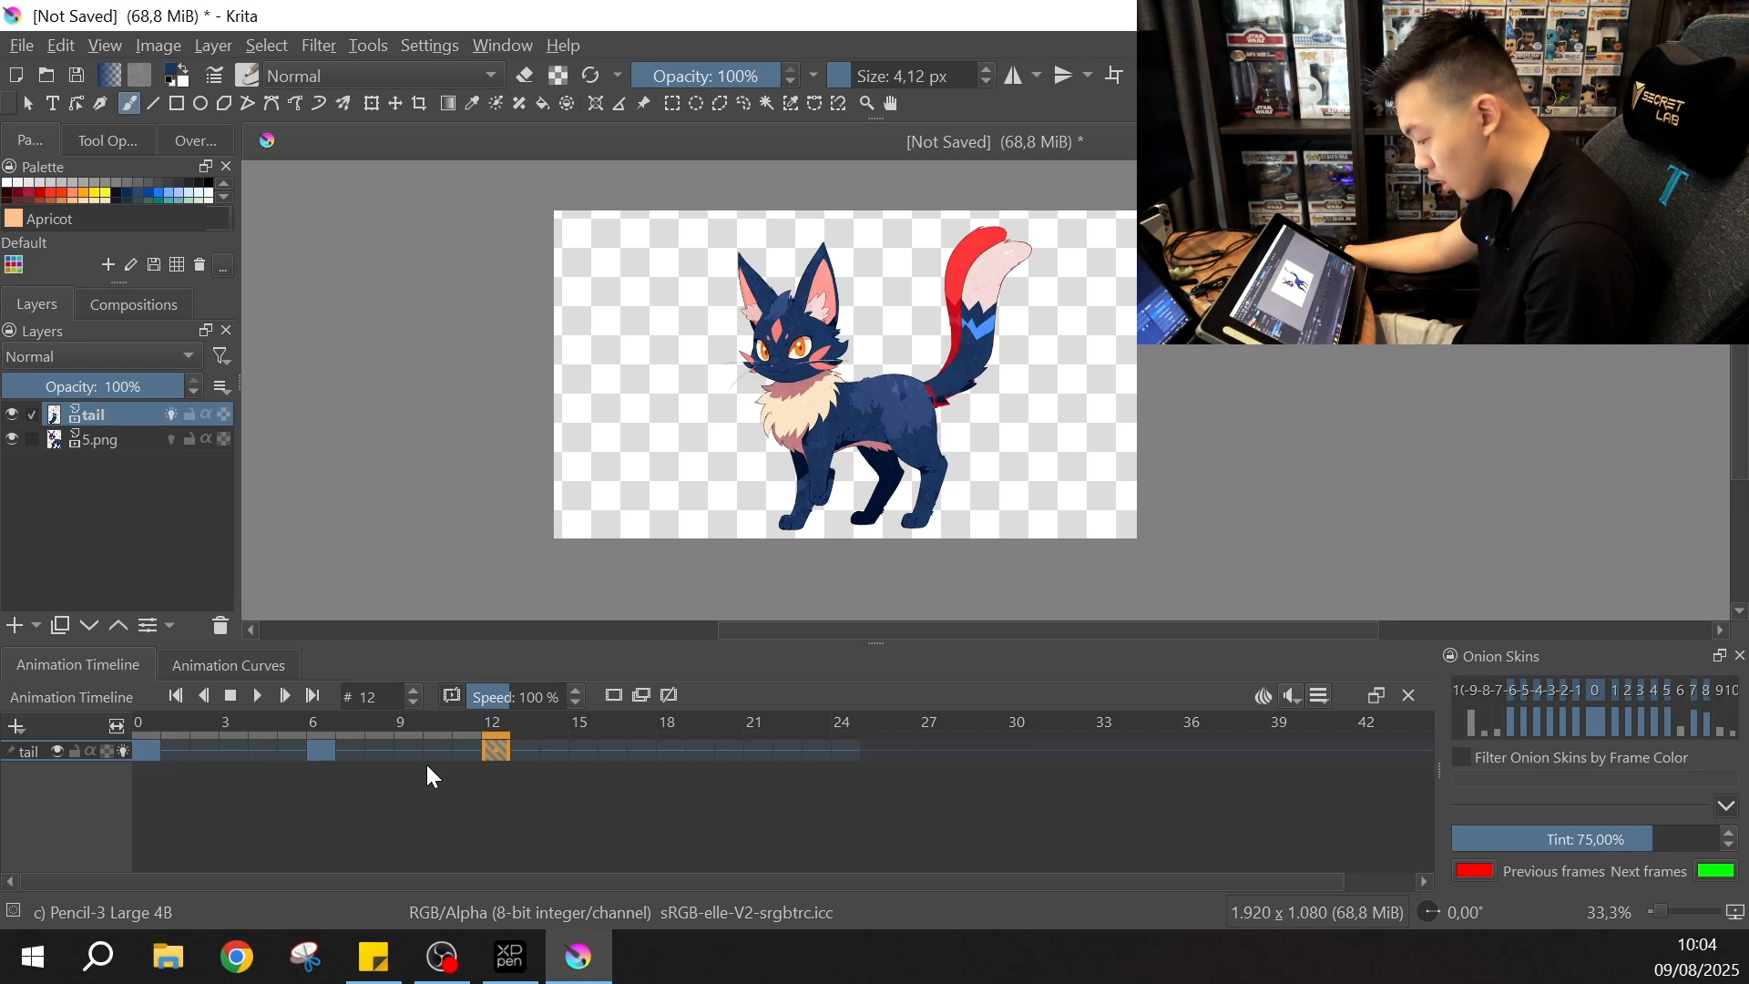
click(361, 749)
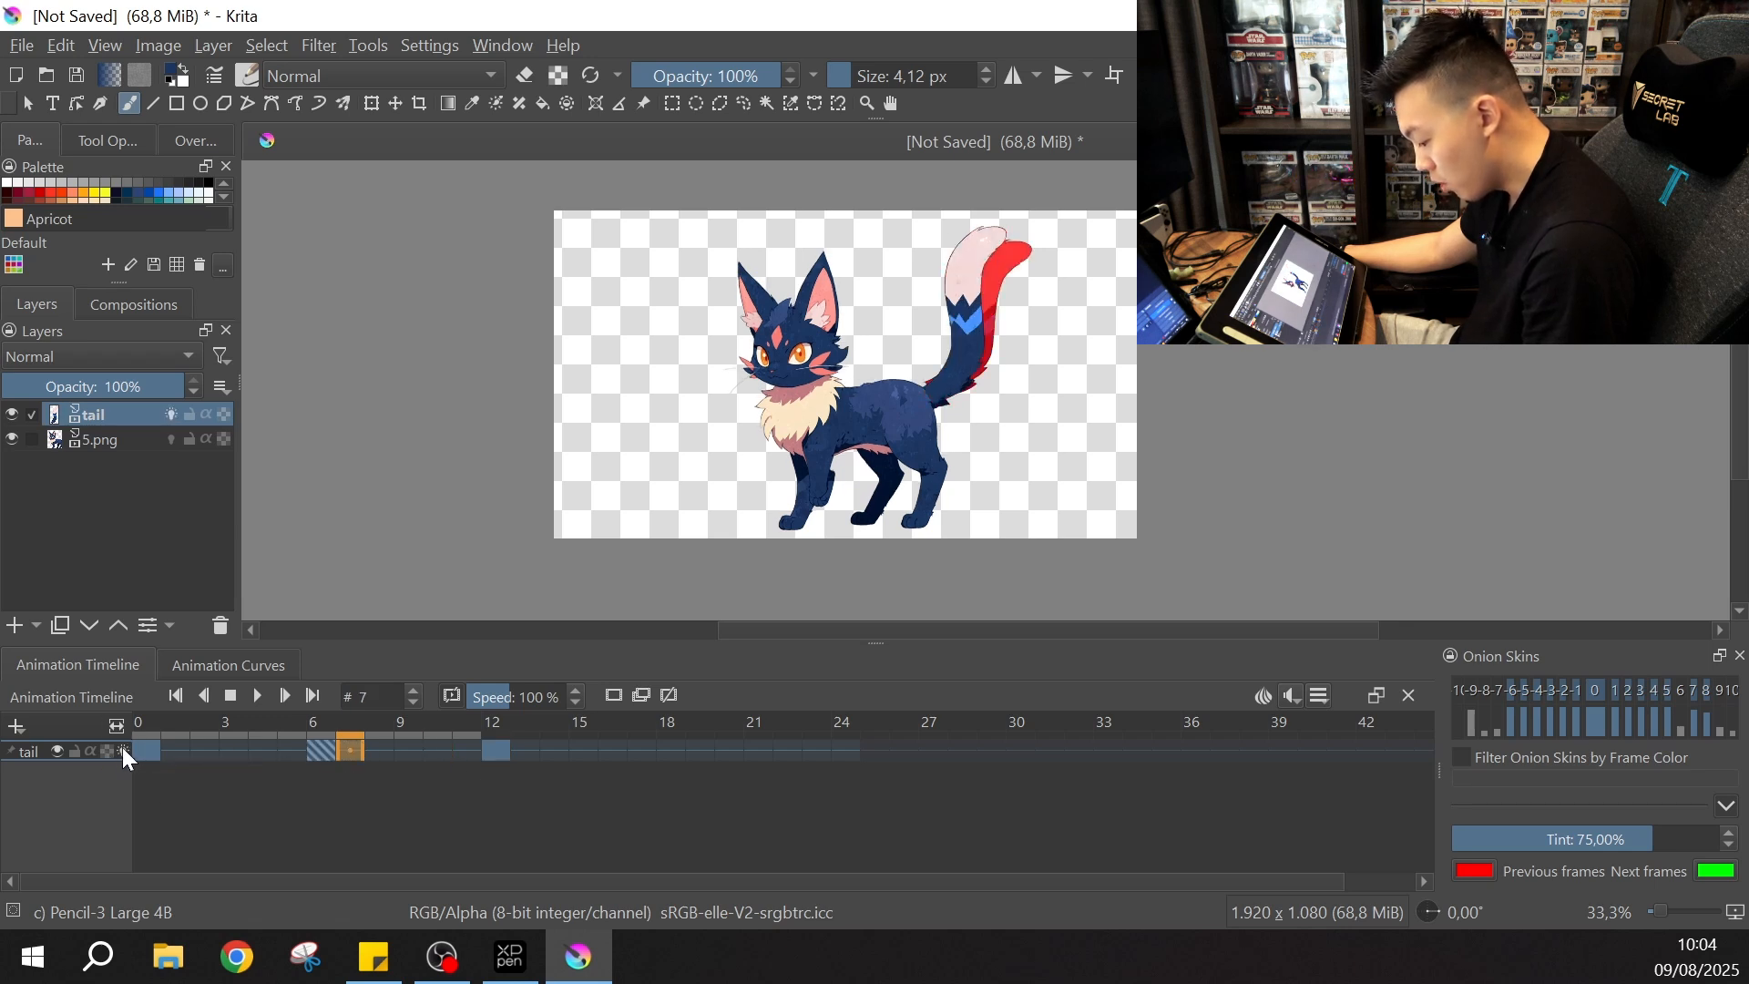
click(124, 752)
Step: Compare the tail's pose across frames 0, 6, 12 and 18 with the body's movement
click(148, 751)
click(323, 750)
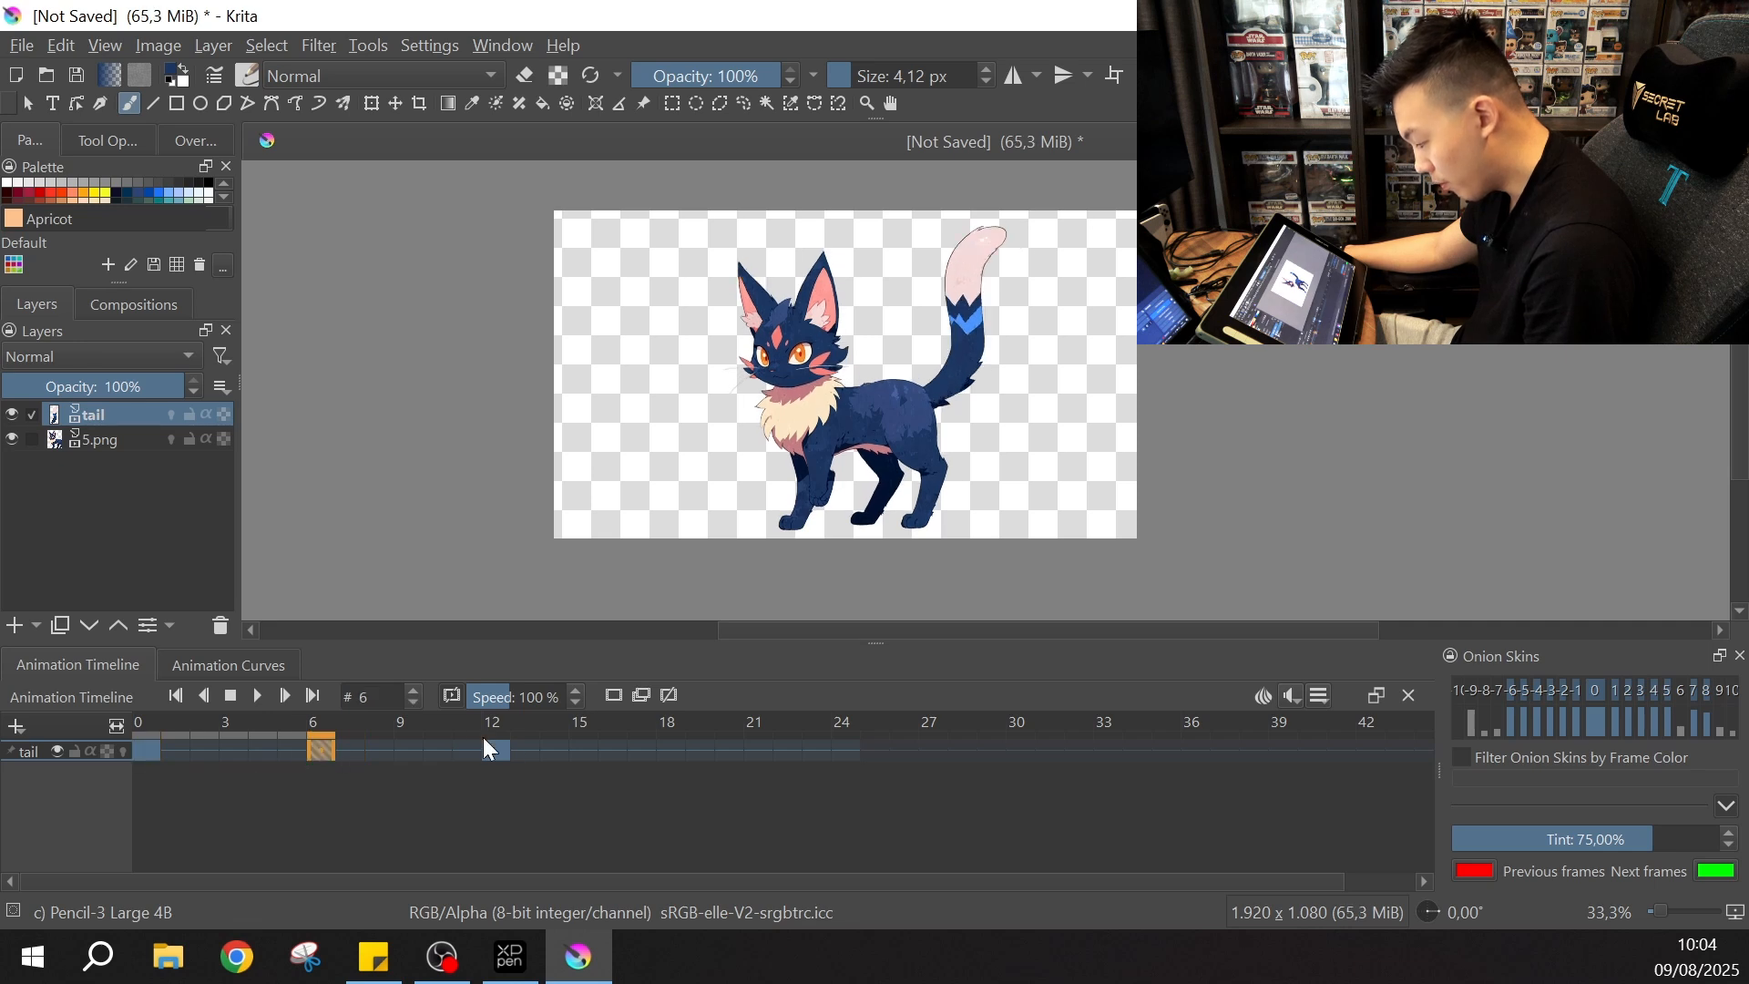
click(498, 754)
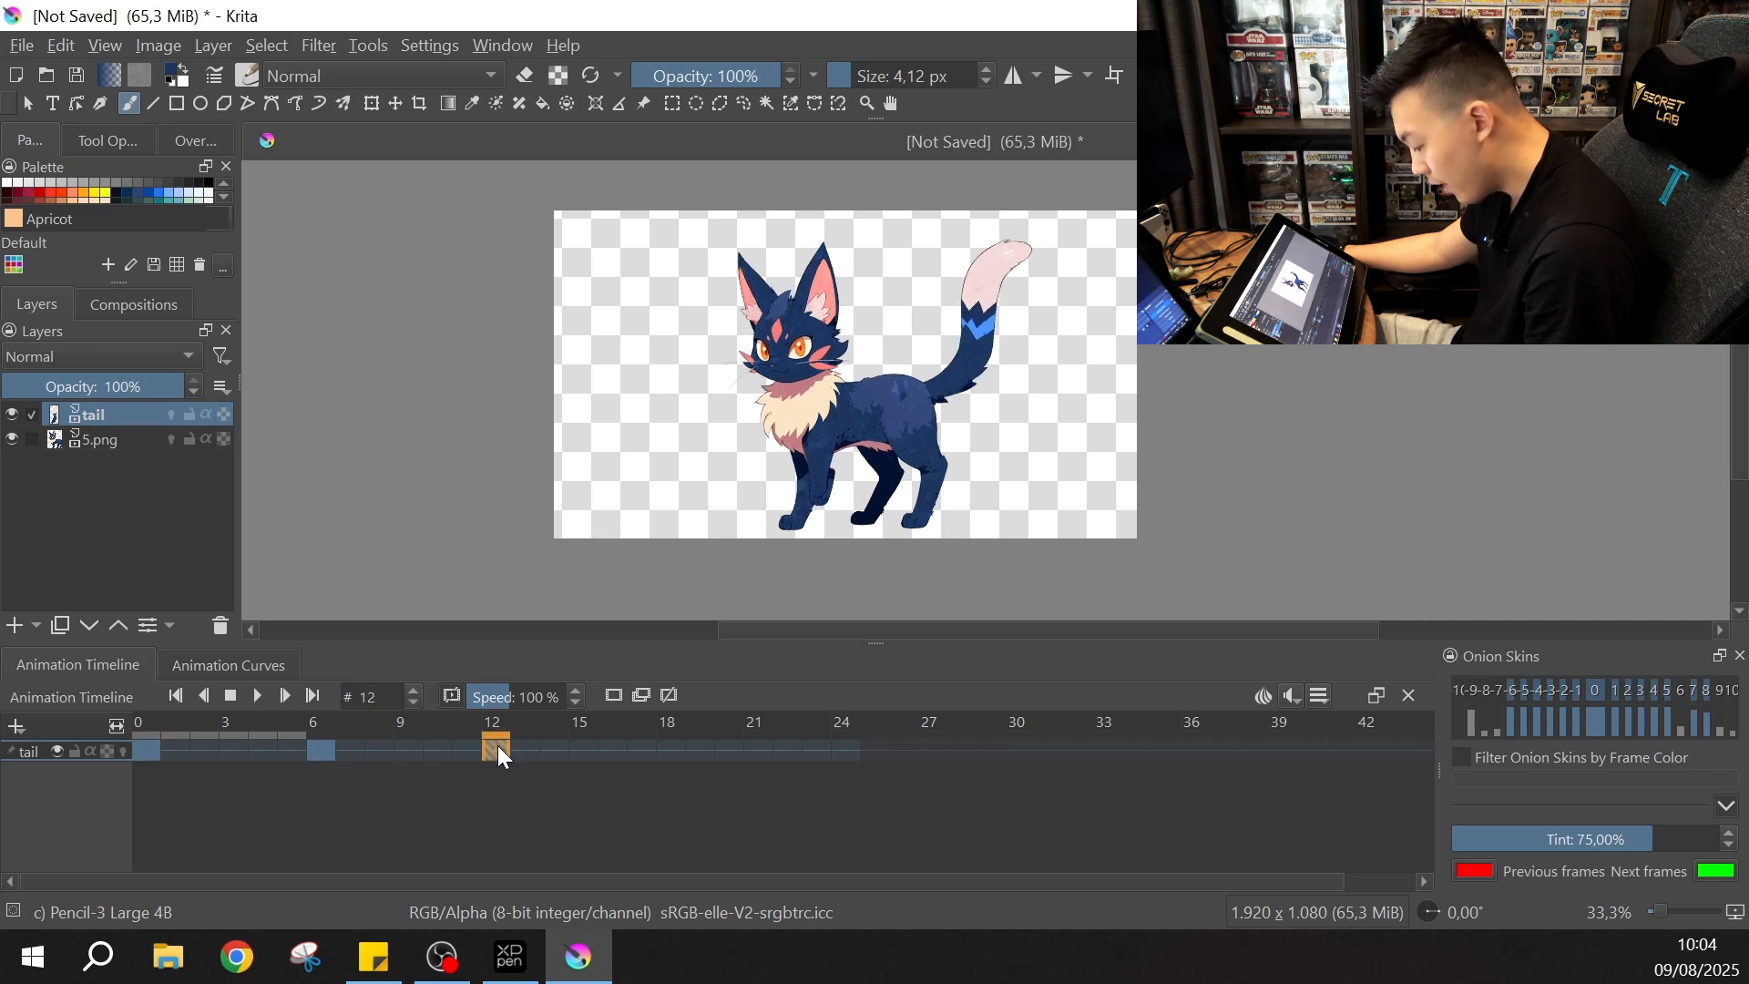
click(669, 752)
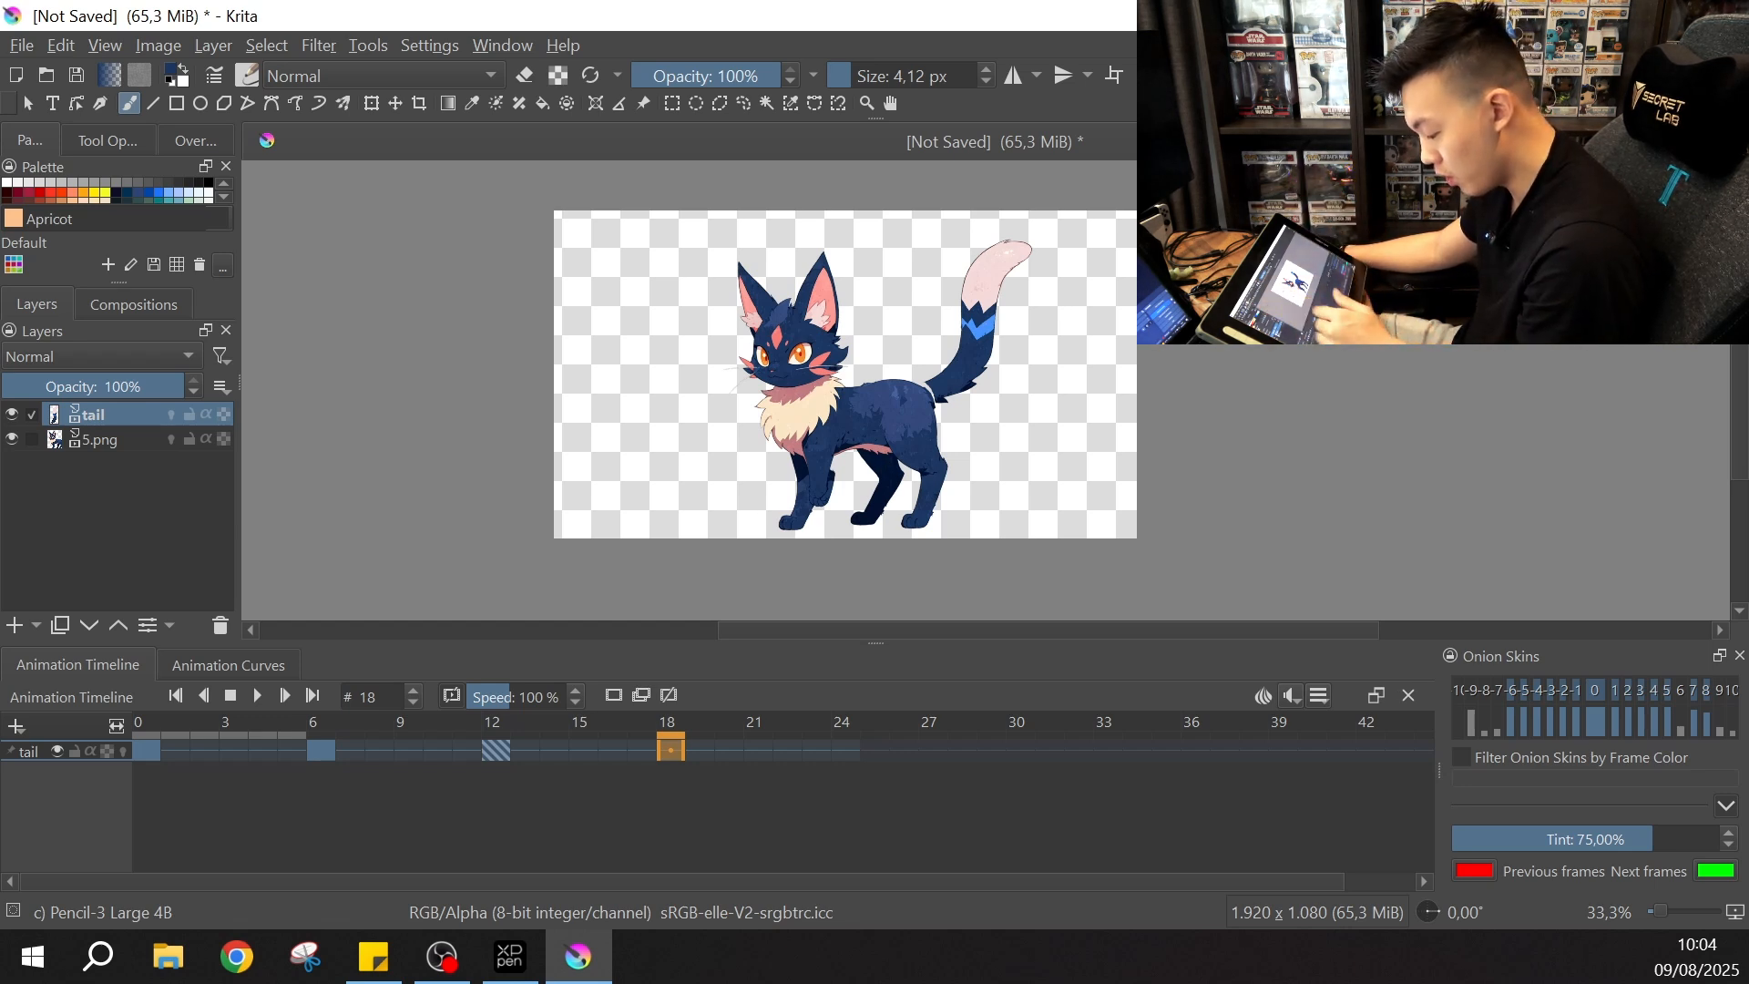
click(314, 754)
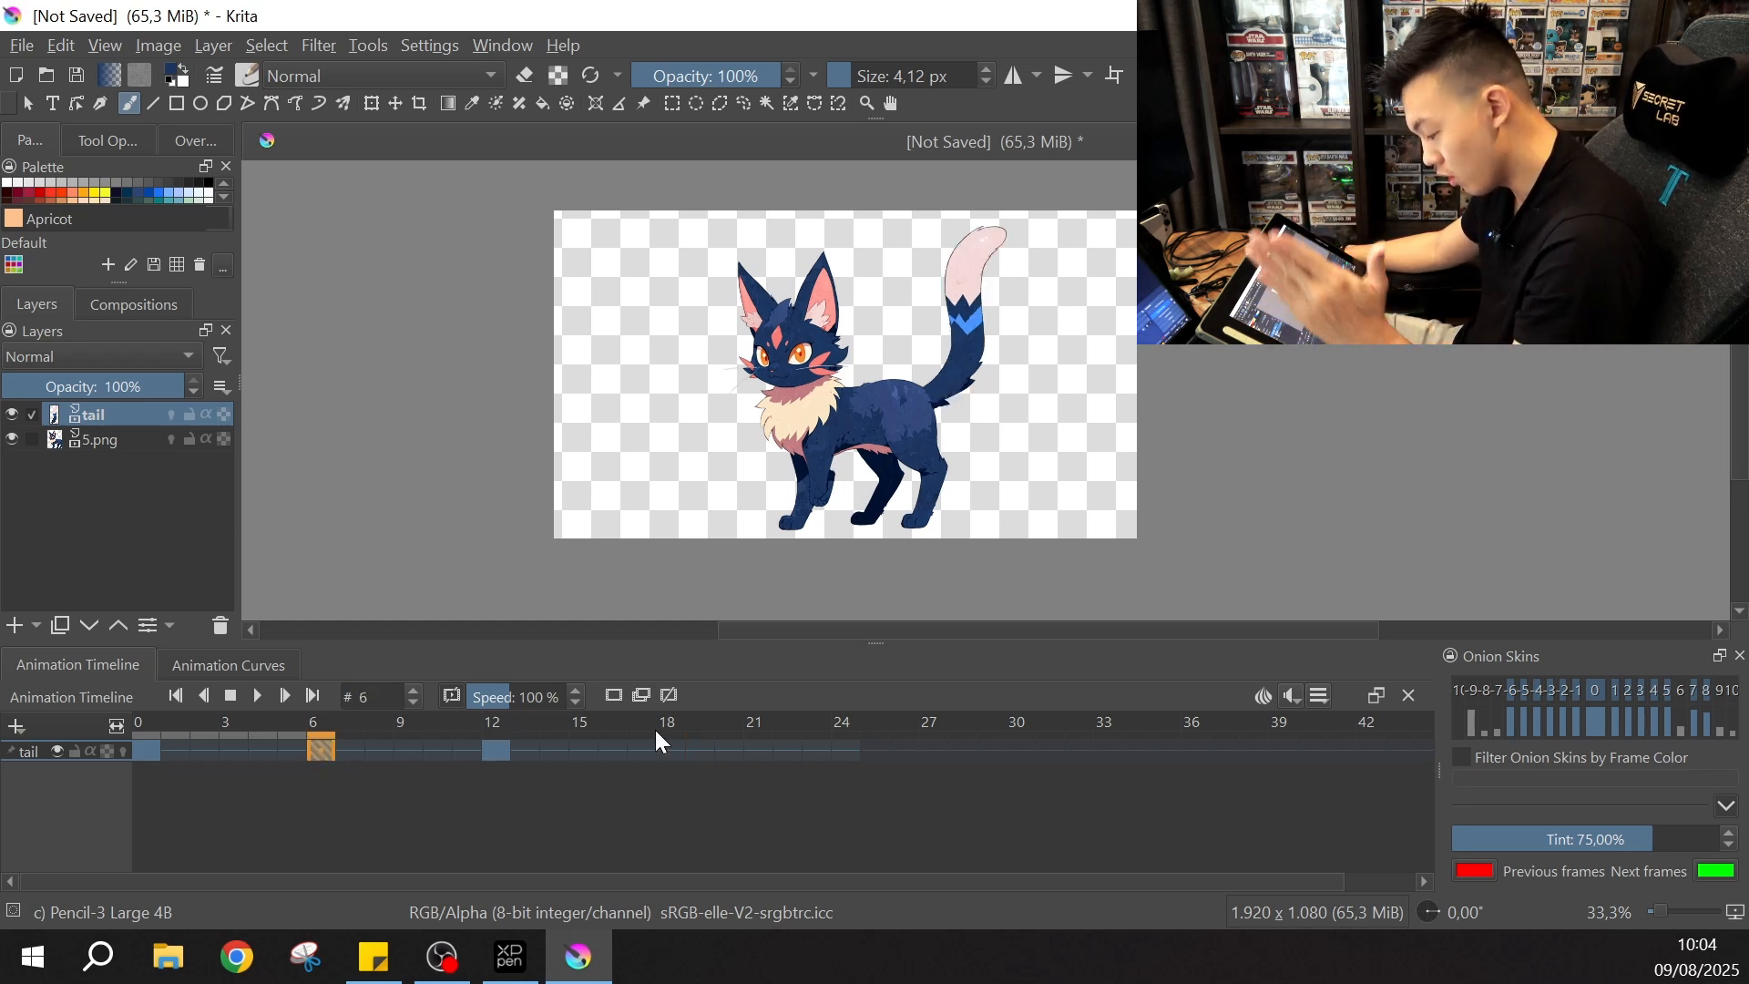
click(674, 751)
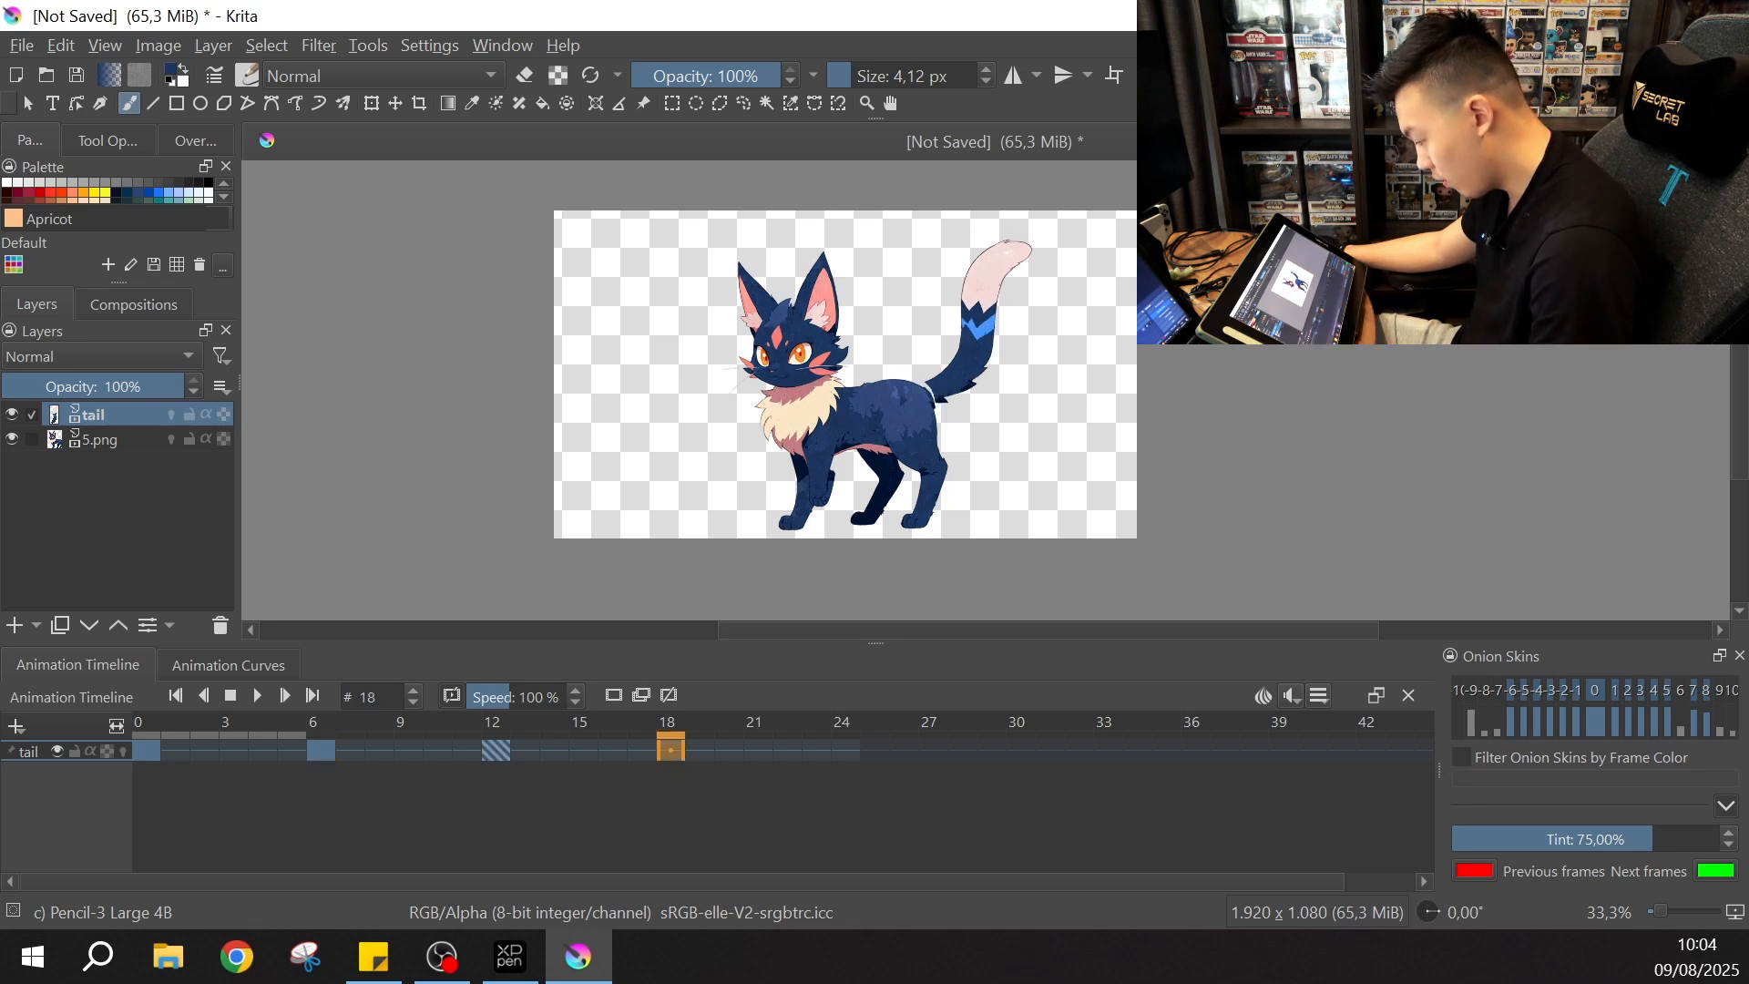
click(496, 752)
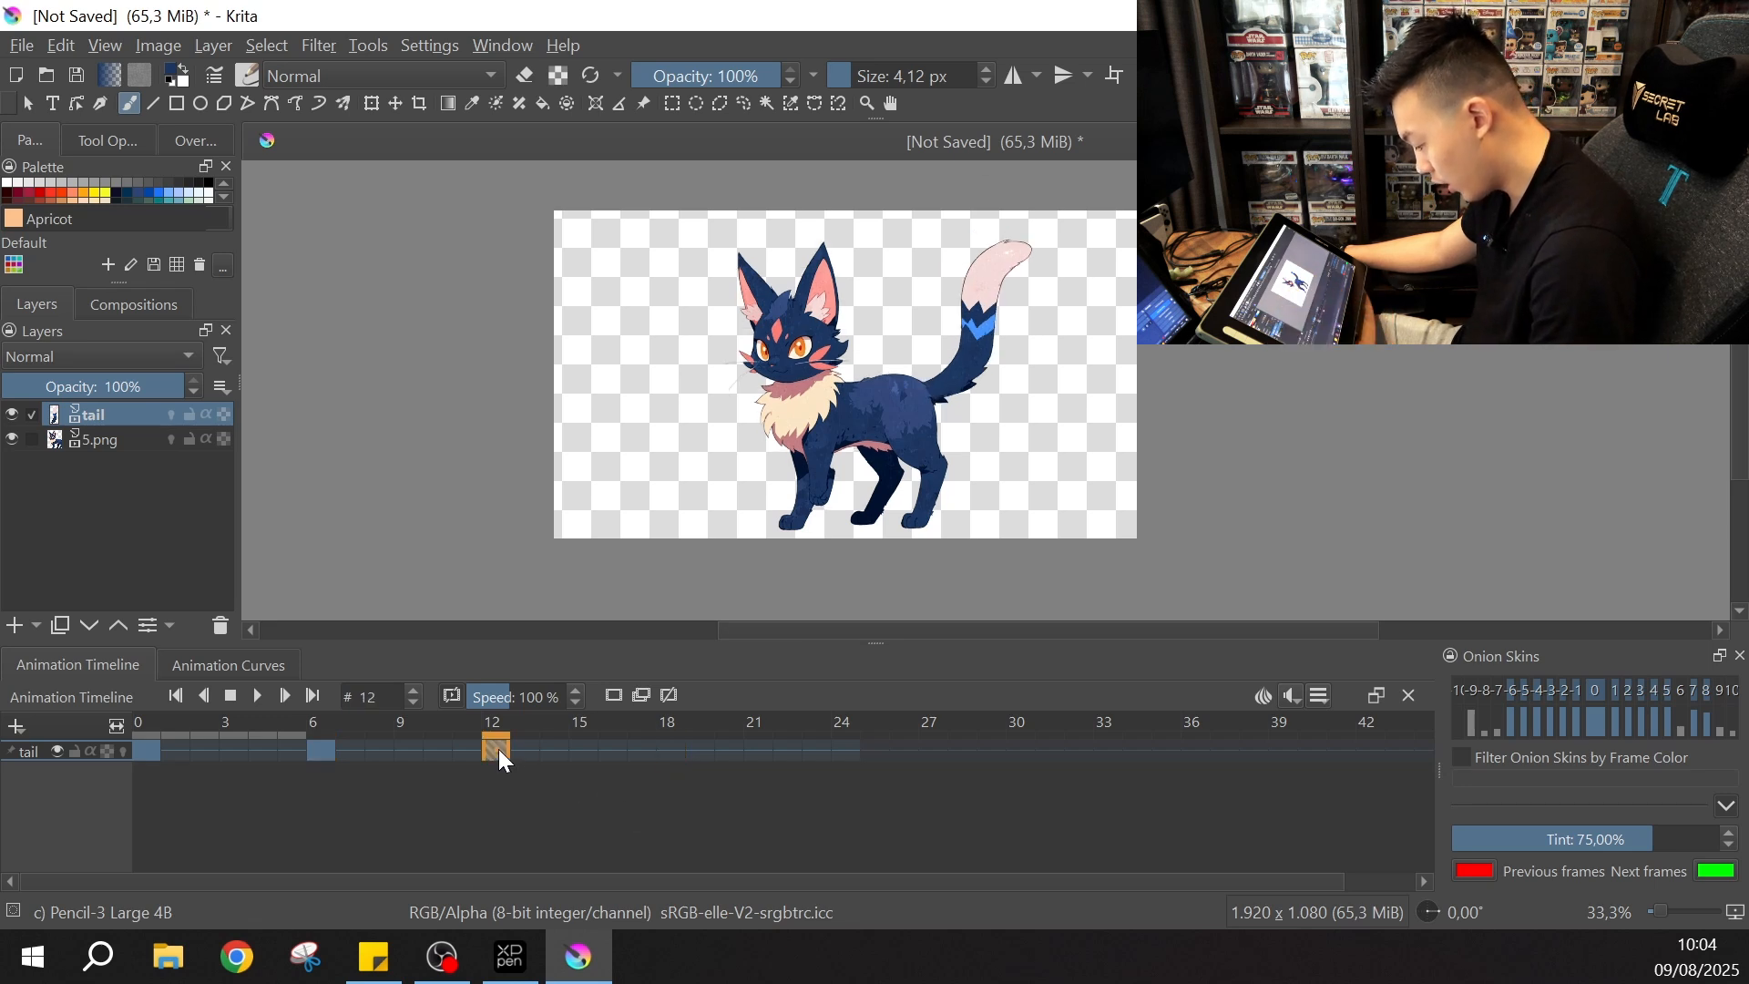
Step: At frame 18 on the tail layer, transform the tail by rotating it slightly clockwise and moving its base against the rump
click(674, 752)
key(b)
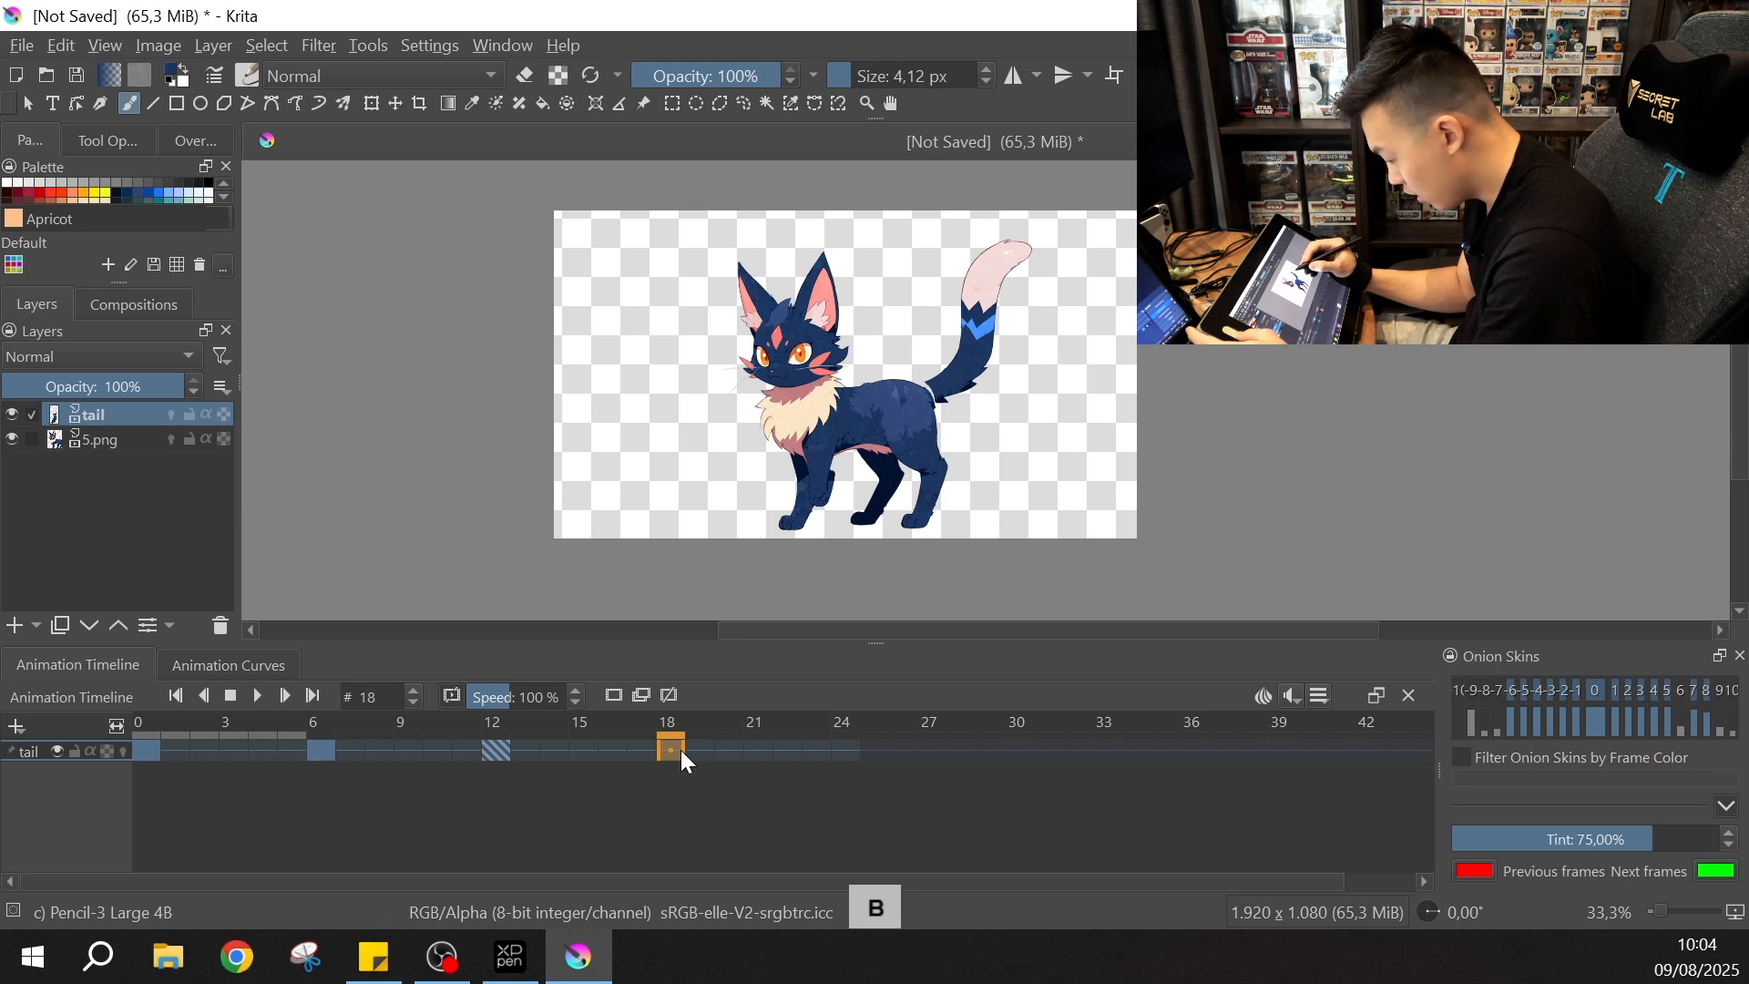
key(ctrl+t)
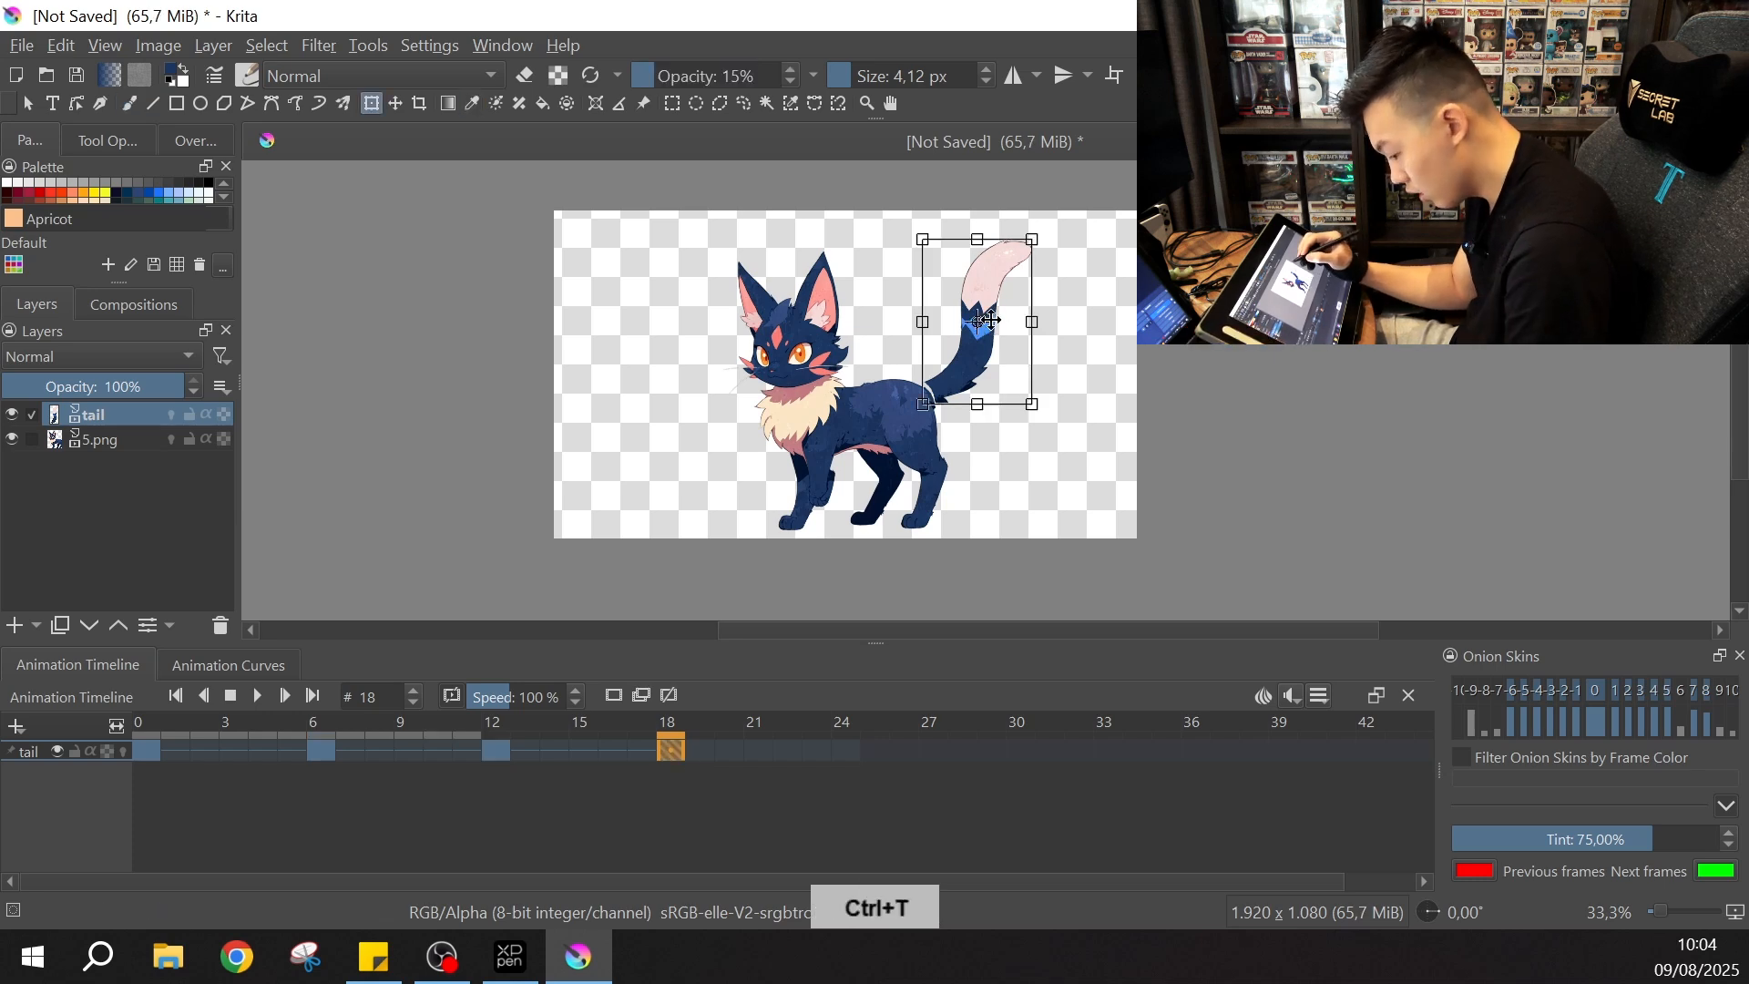
key(ctrl+equal)
key(ctrl+equal)
key(ctrl+equal)
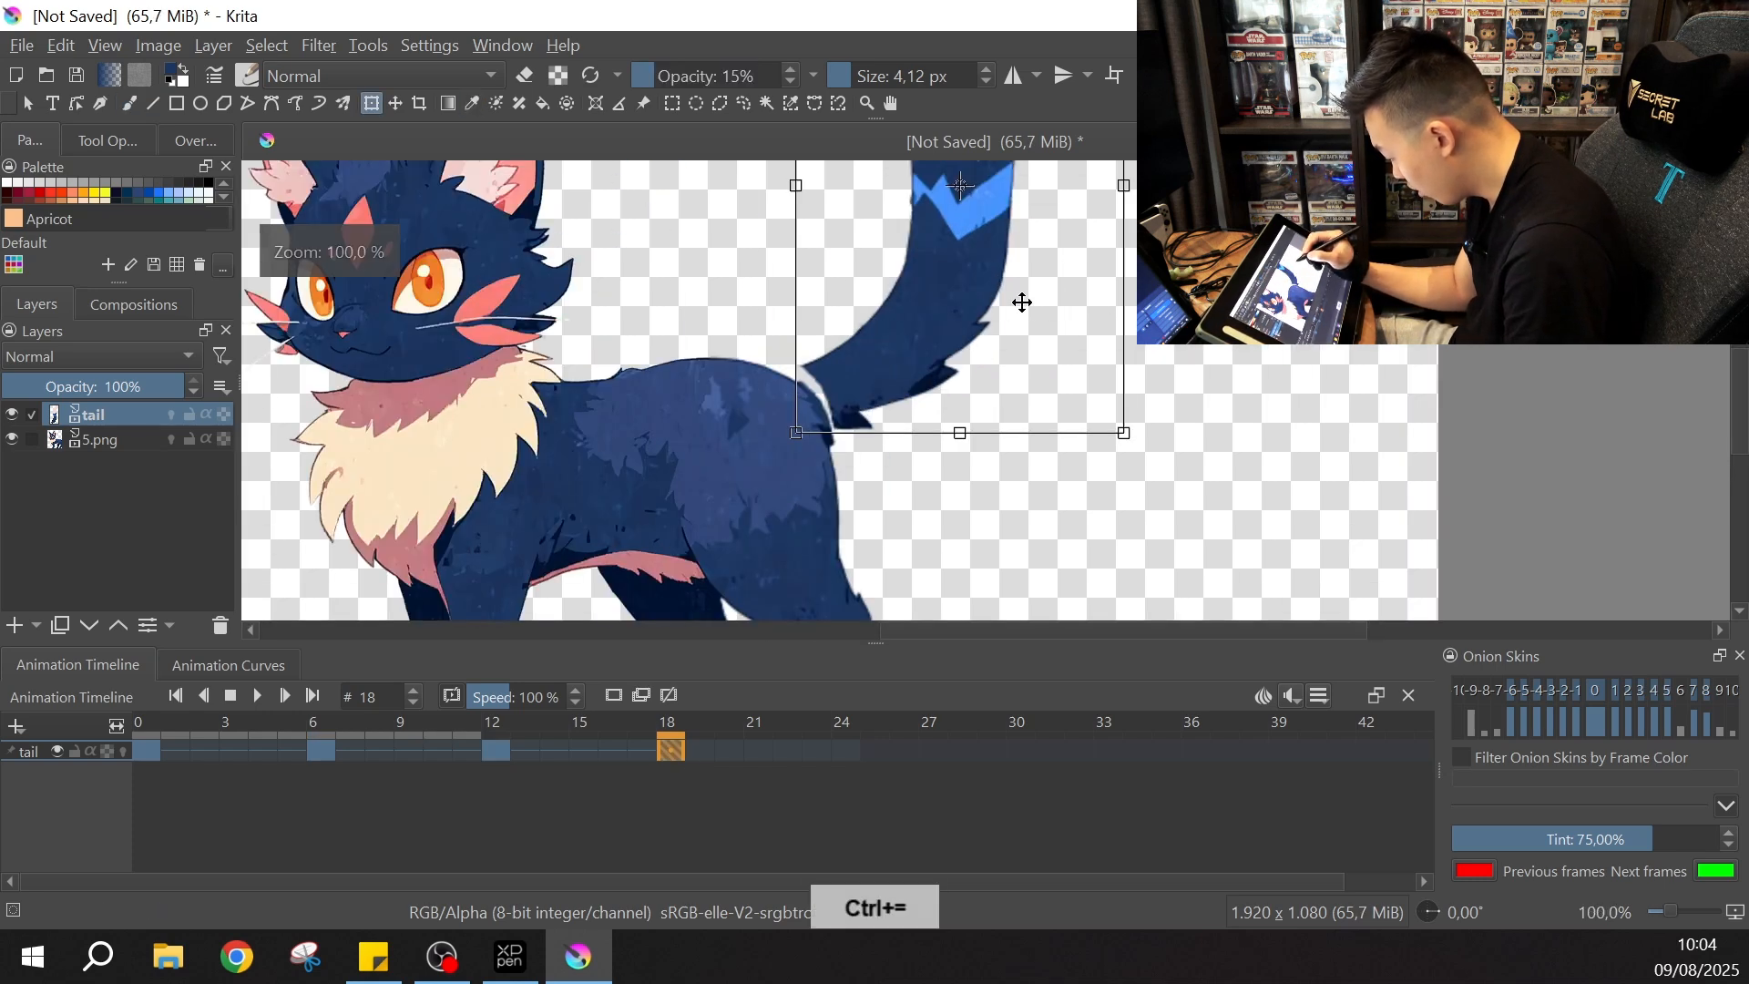
drag(1156, 455, 1108, 486)
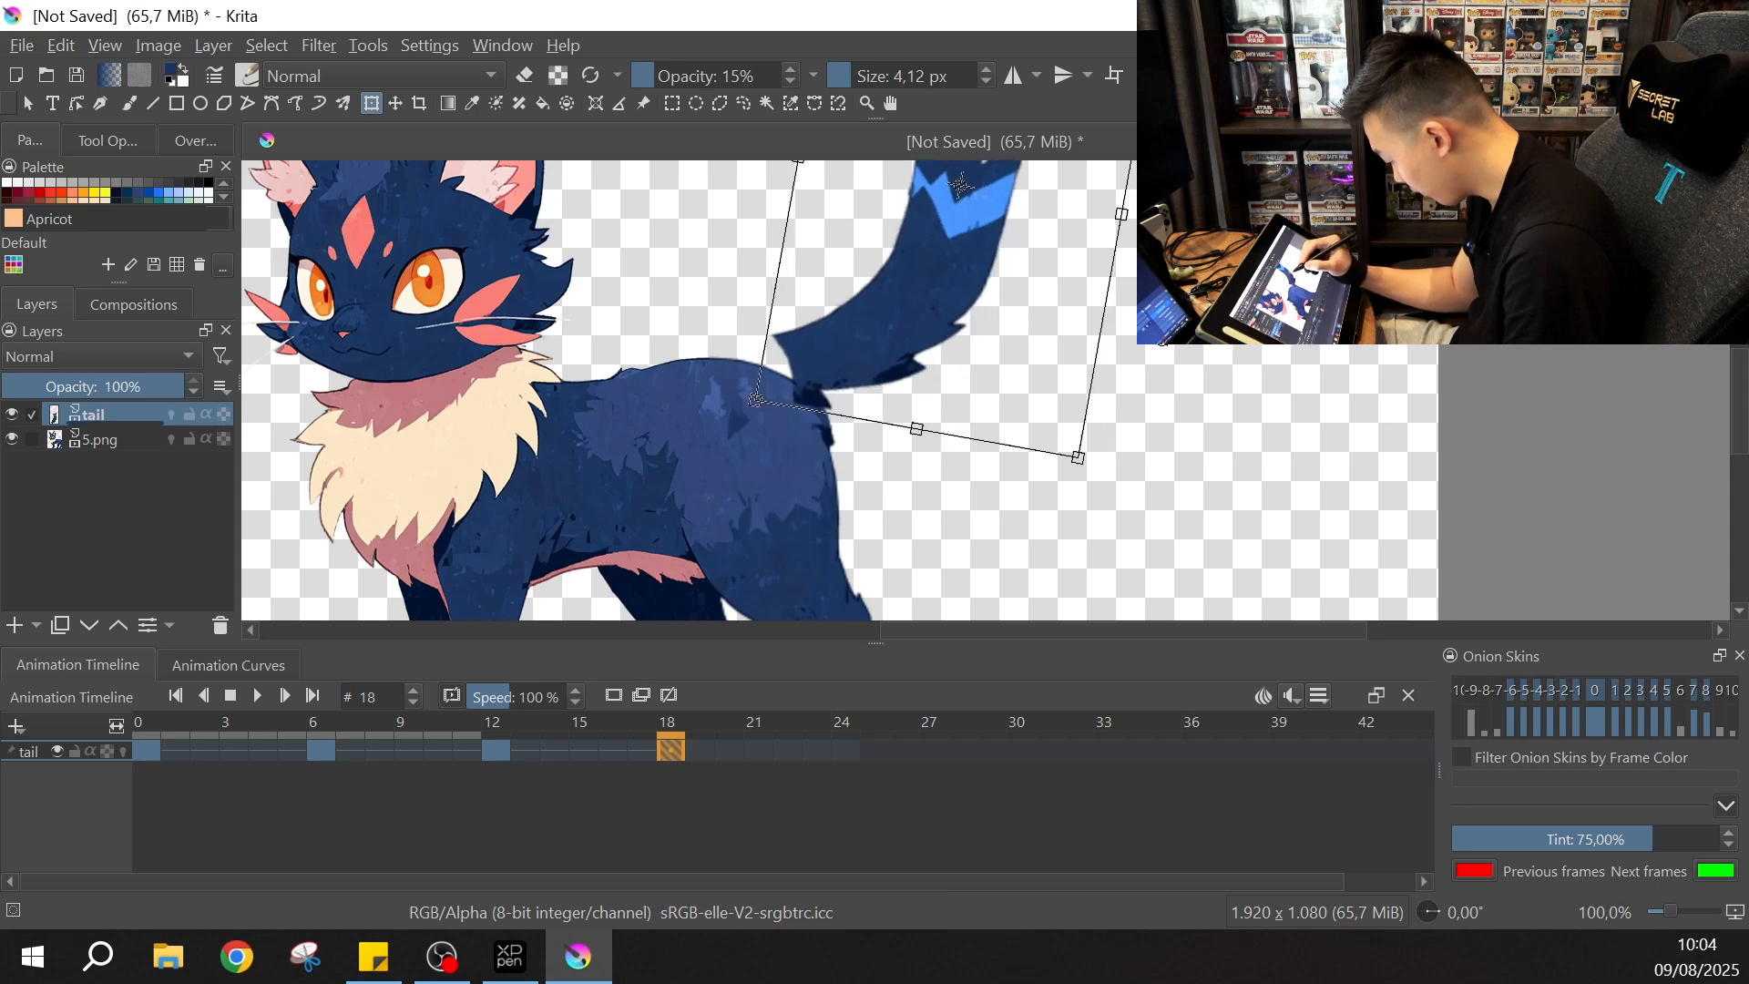
drag(971, 302, 1045, 293)
Step: Compare the tail at frames 6, 12 and 18, and nudge it very slightly left at frames 12 and 0
click(499, 751)
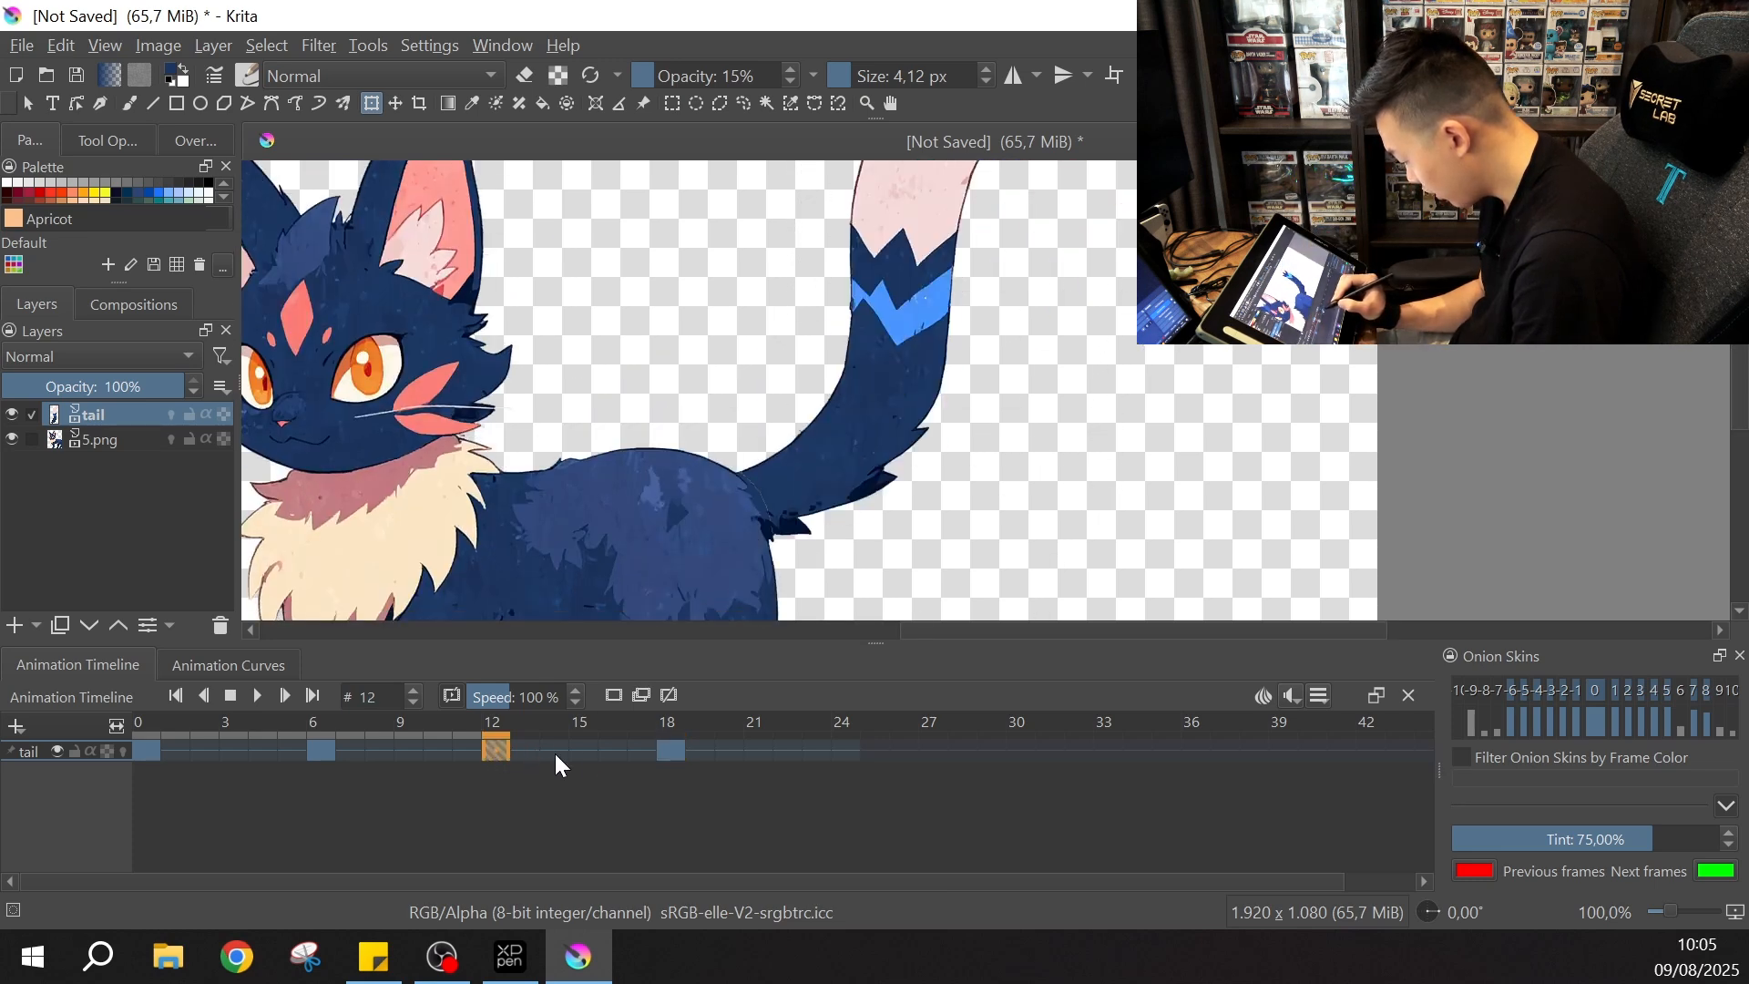
click(652, 749)
click(328, 749)
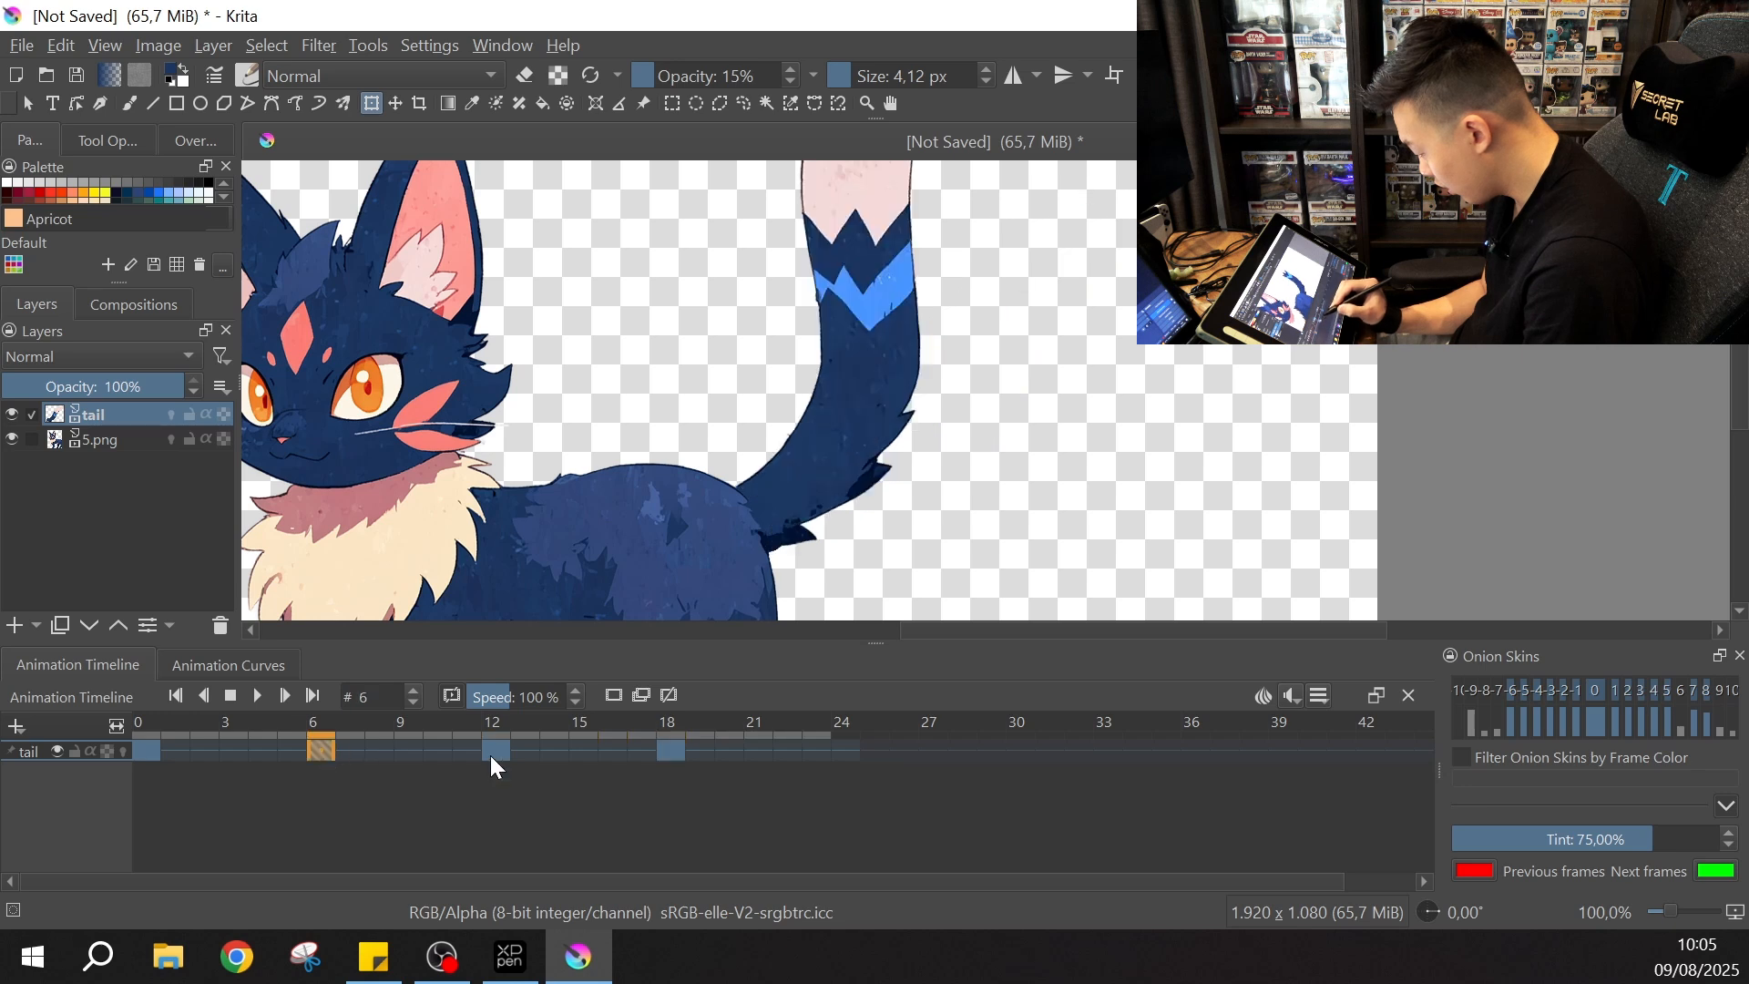
click(491, 751)
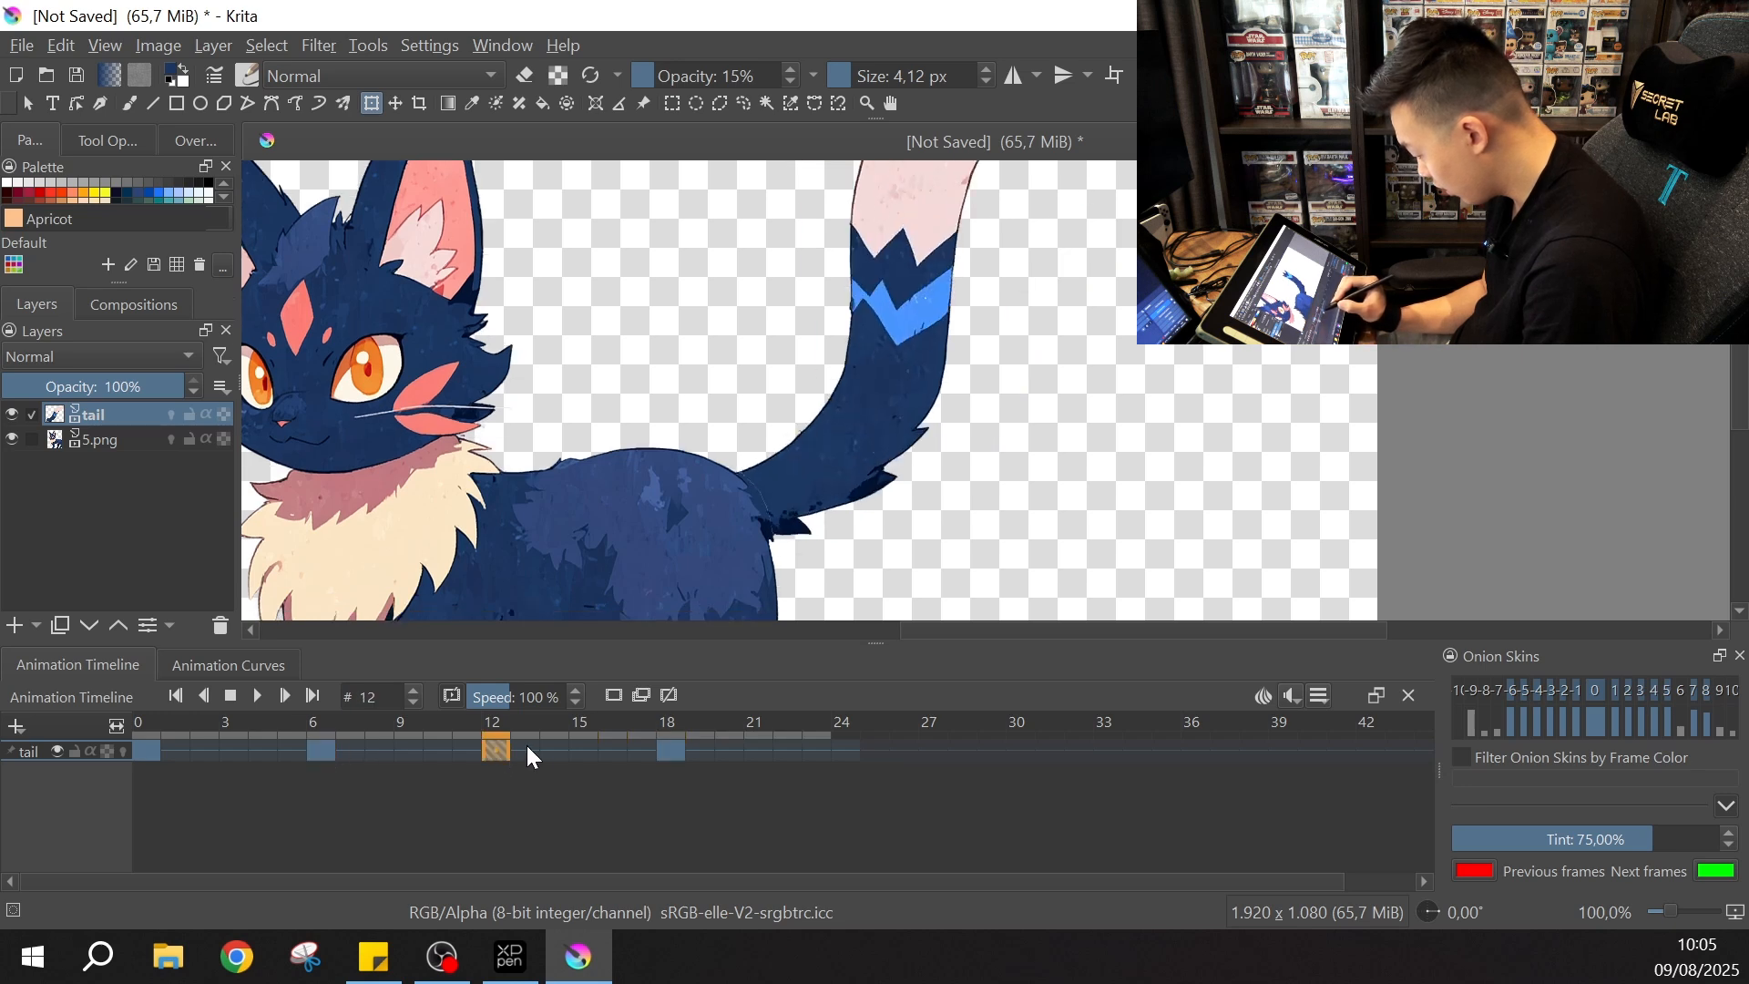
click(849, 454)
drag(929, 393, 932, 390)
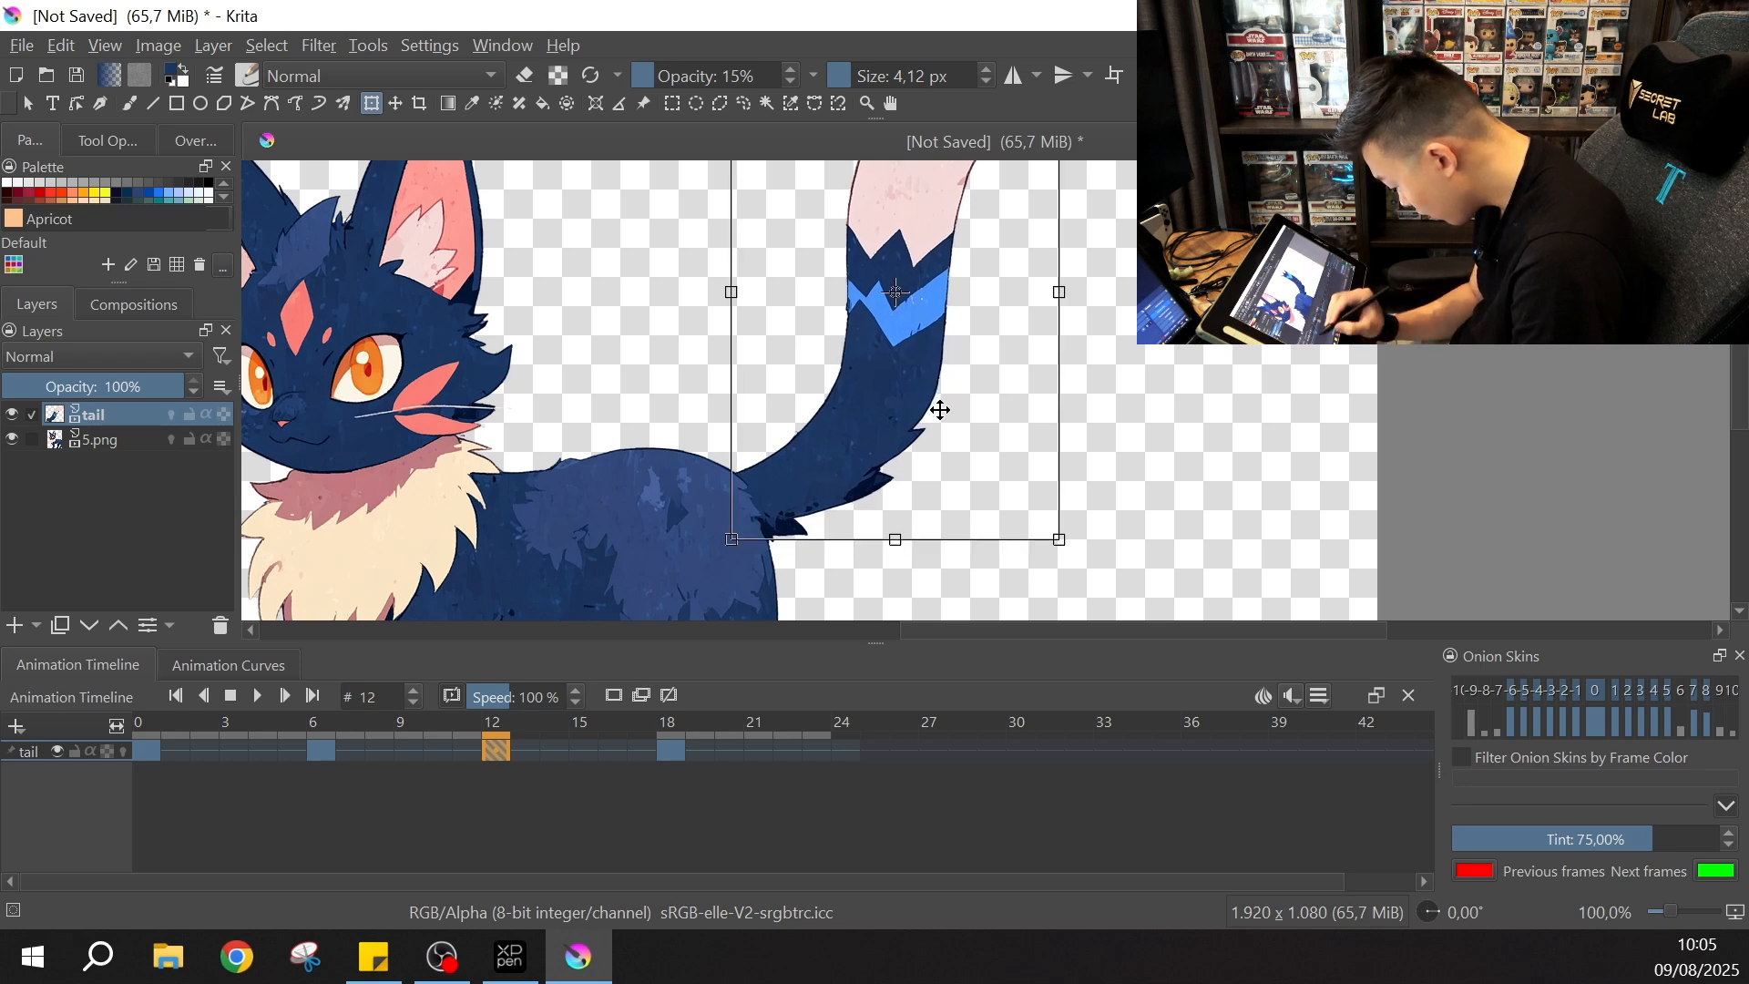
click(149, 733)
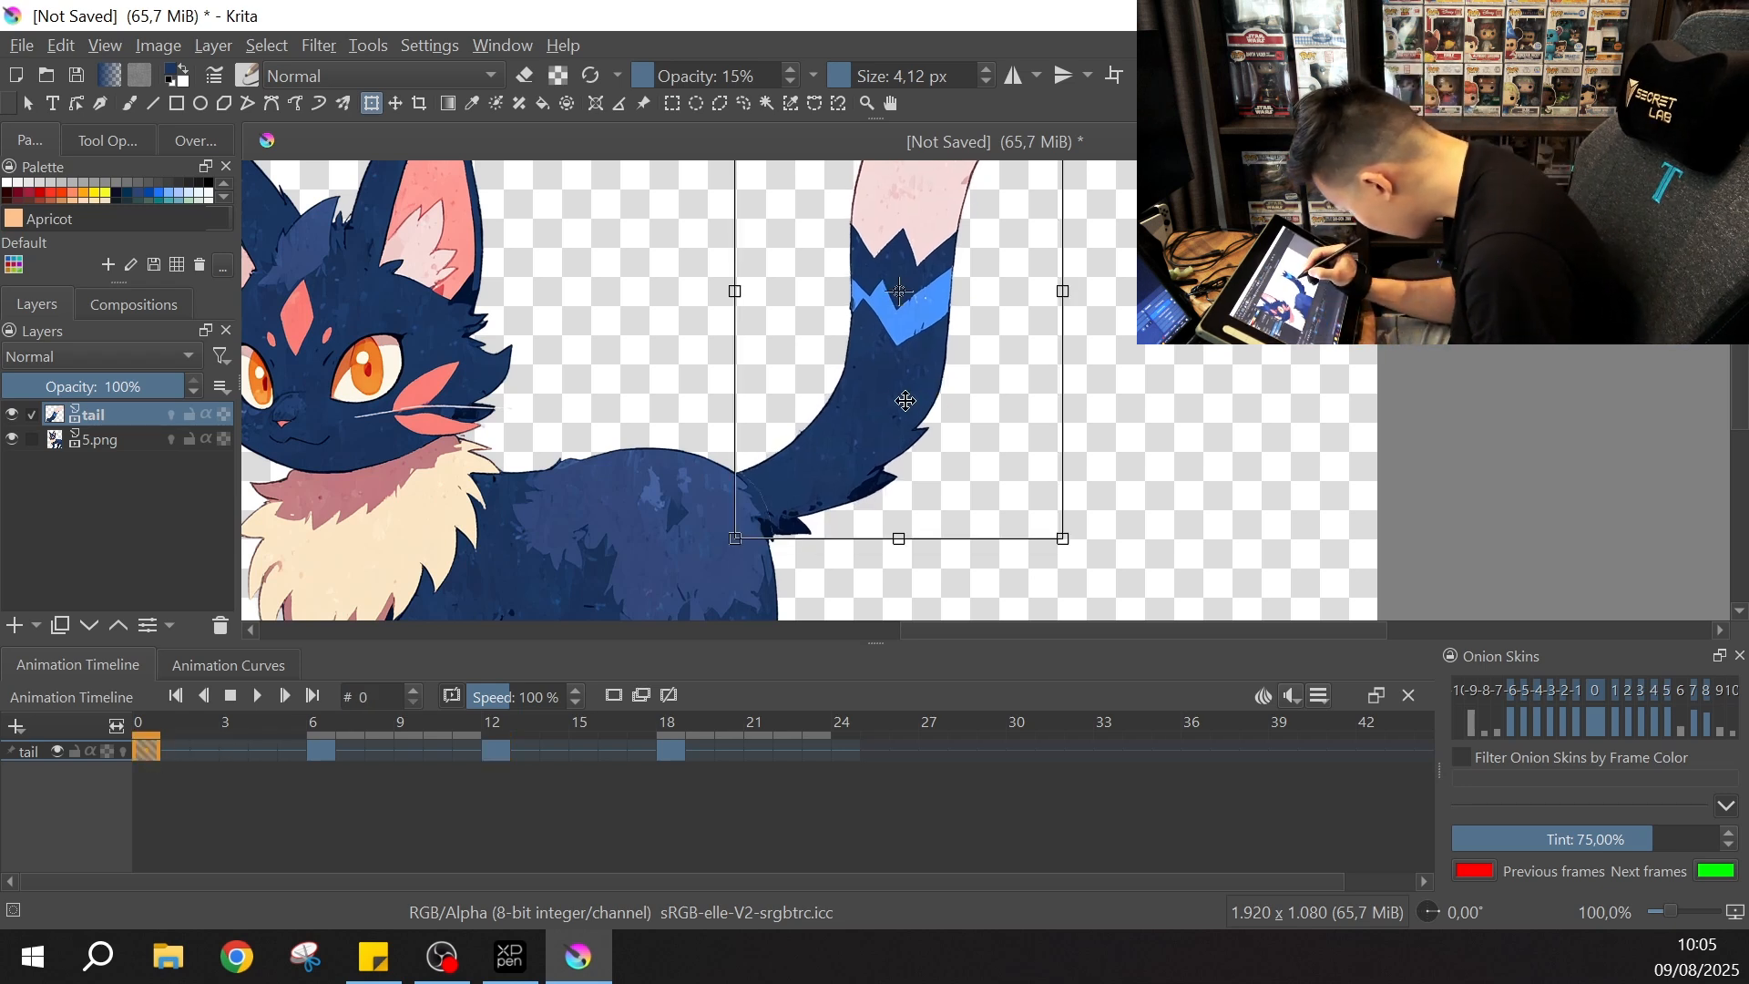
drag(926, 390, 924, 390)
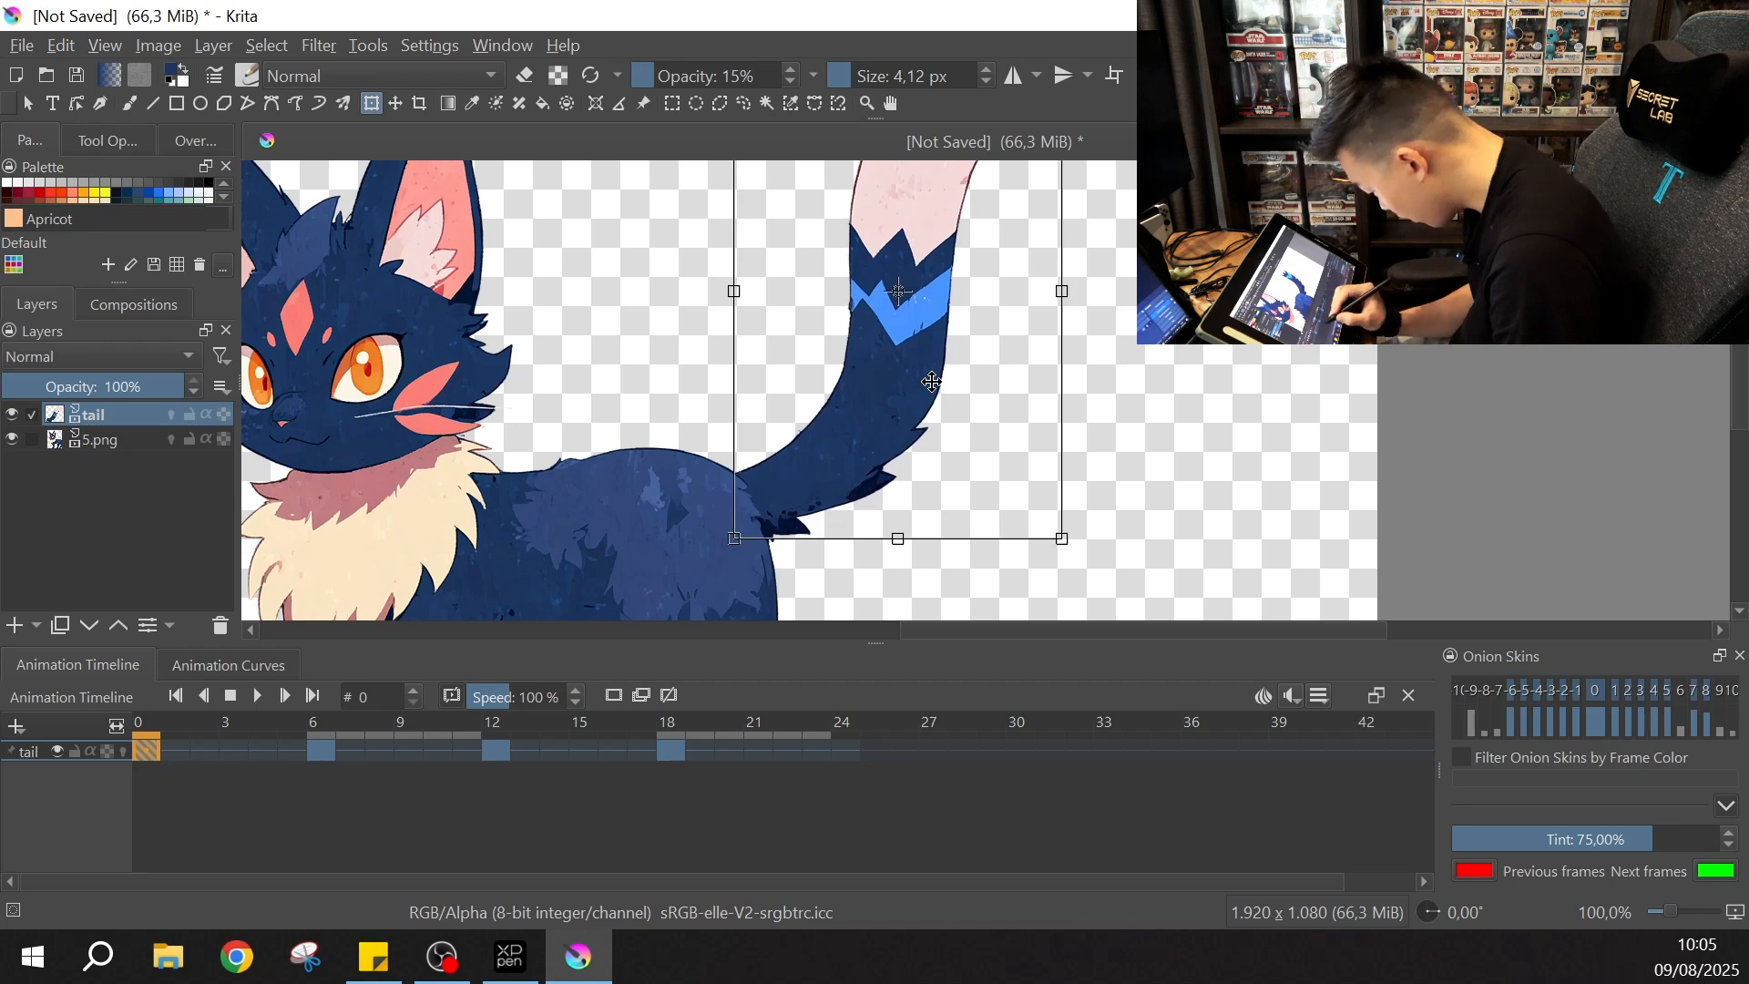
Step: Compare the tail's pose at frames 12 and 18, checking how its base meets the rump
click(499, 755)
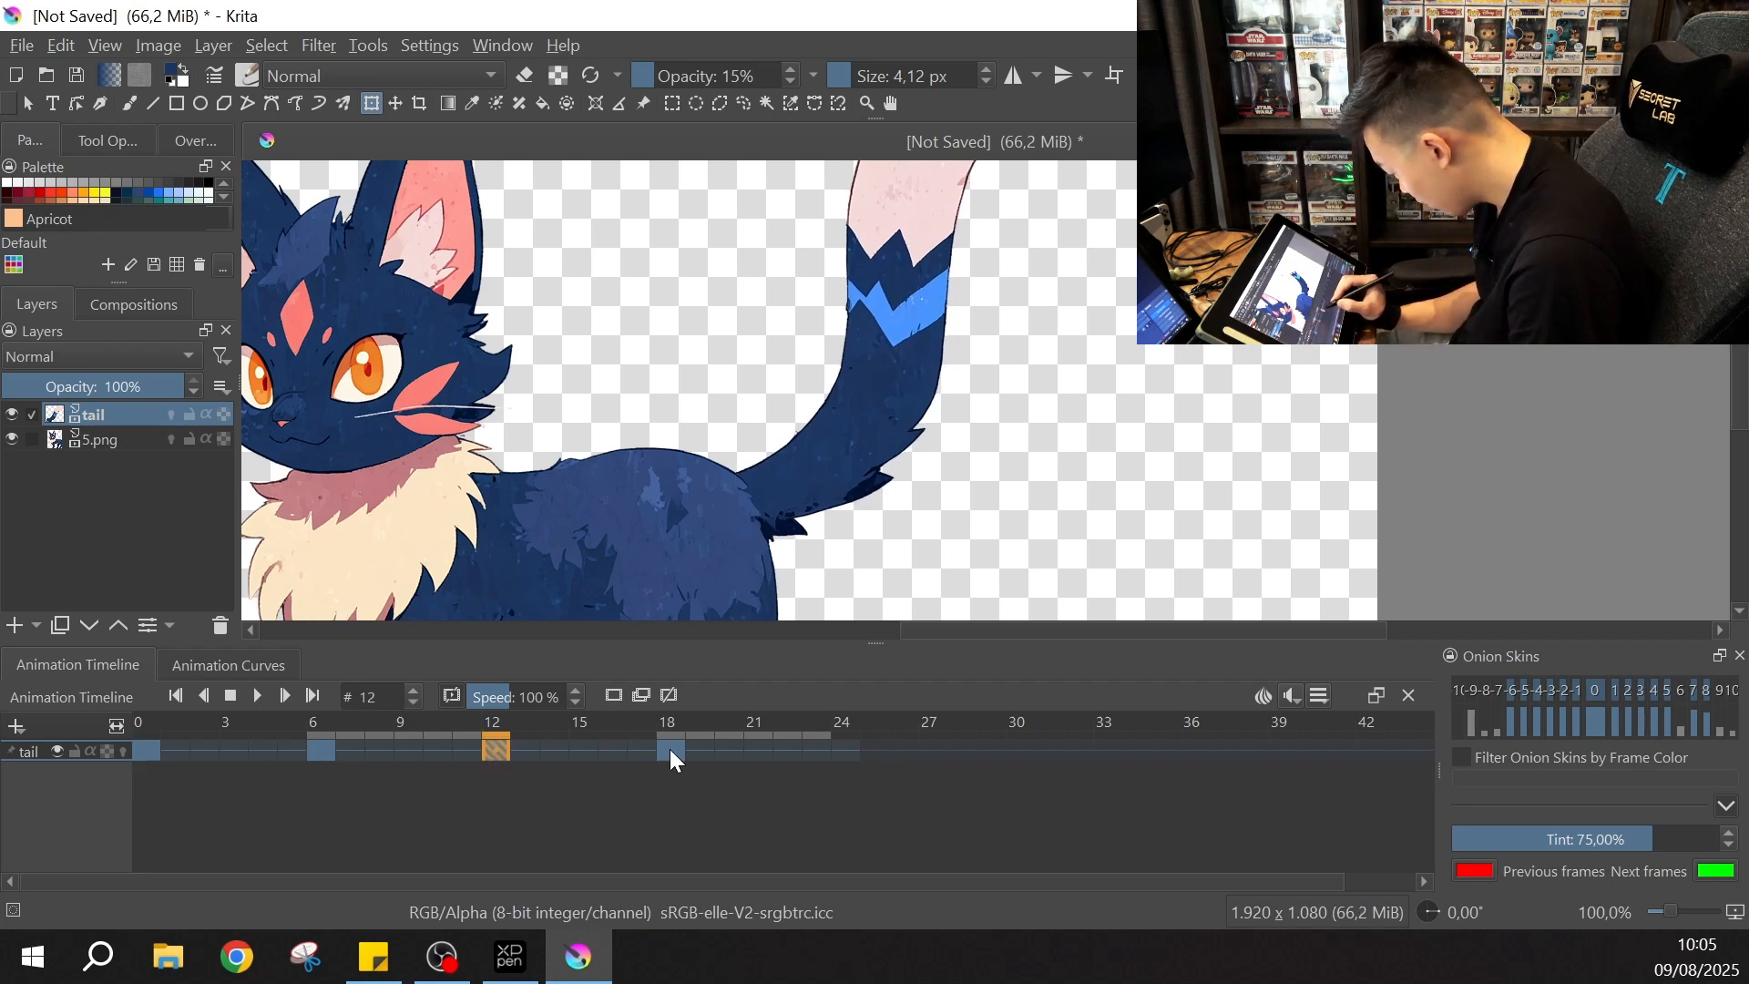
click(670, 750)
click(501, 752)
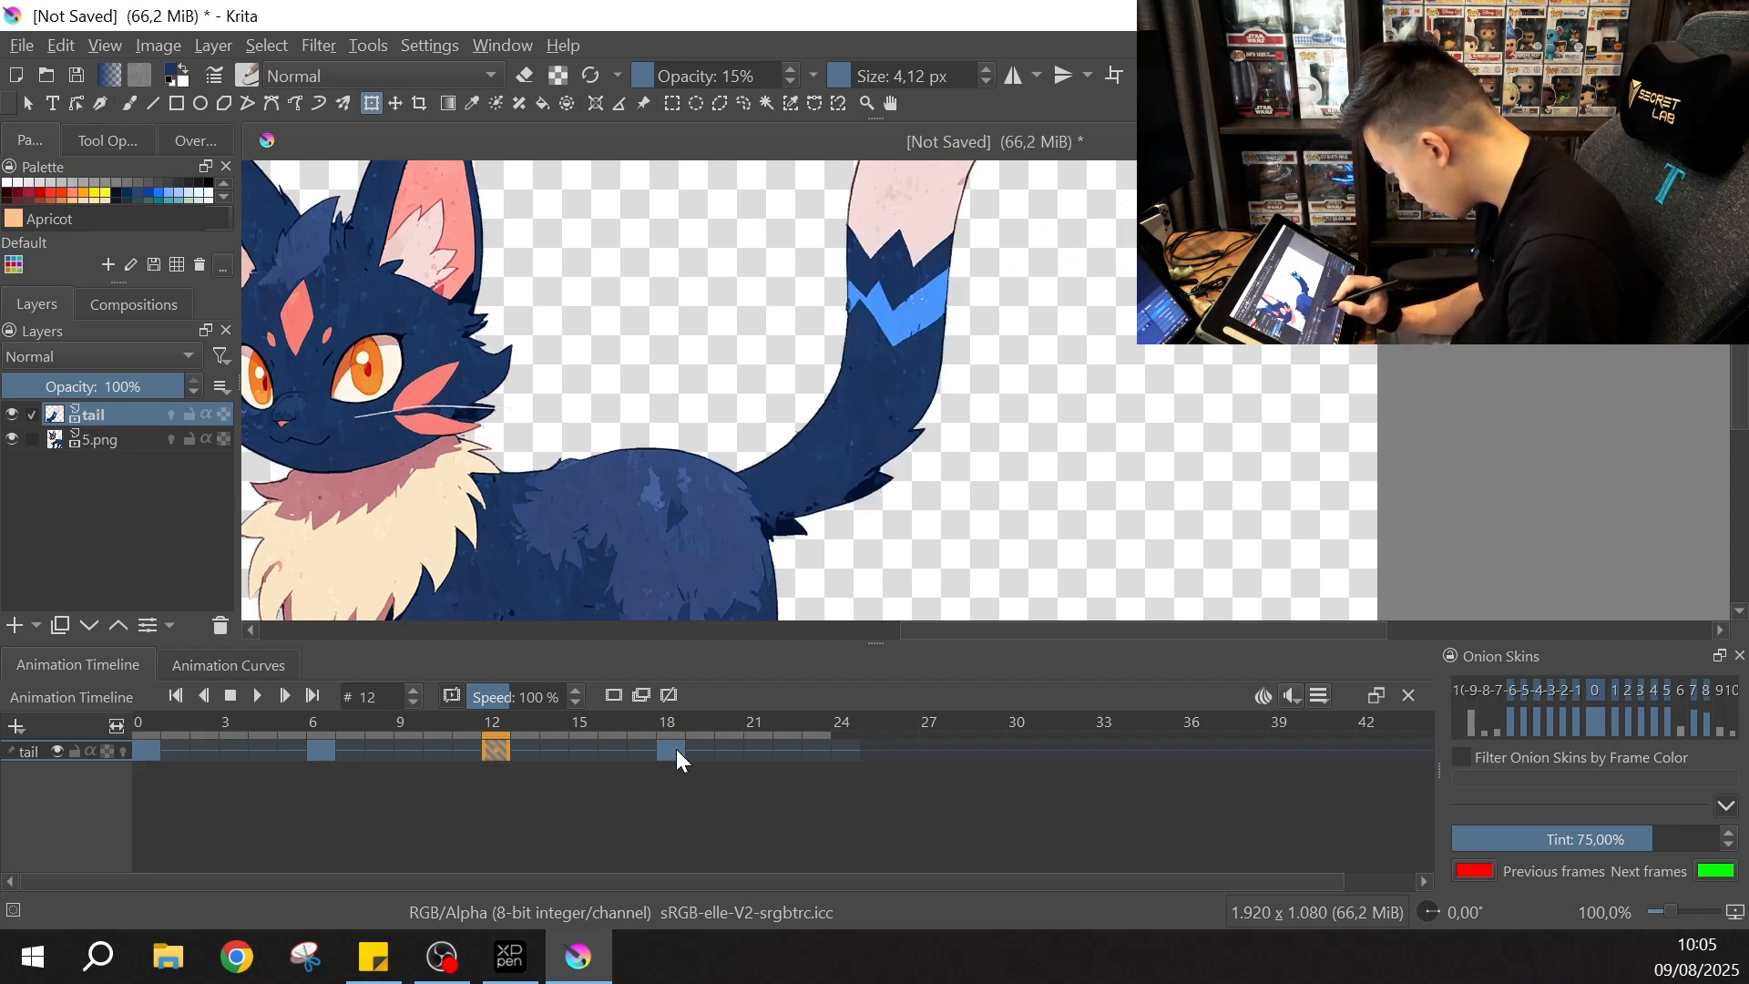
click(671, 751)
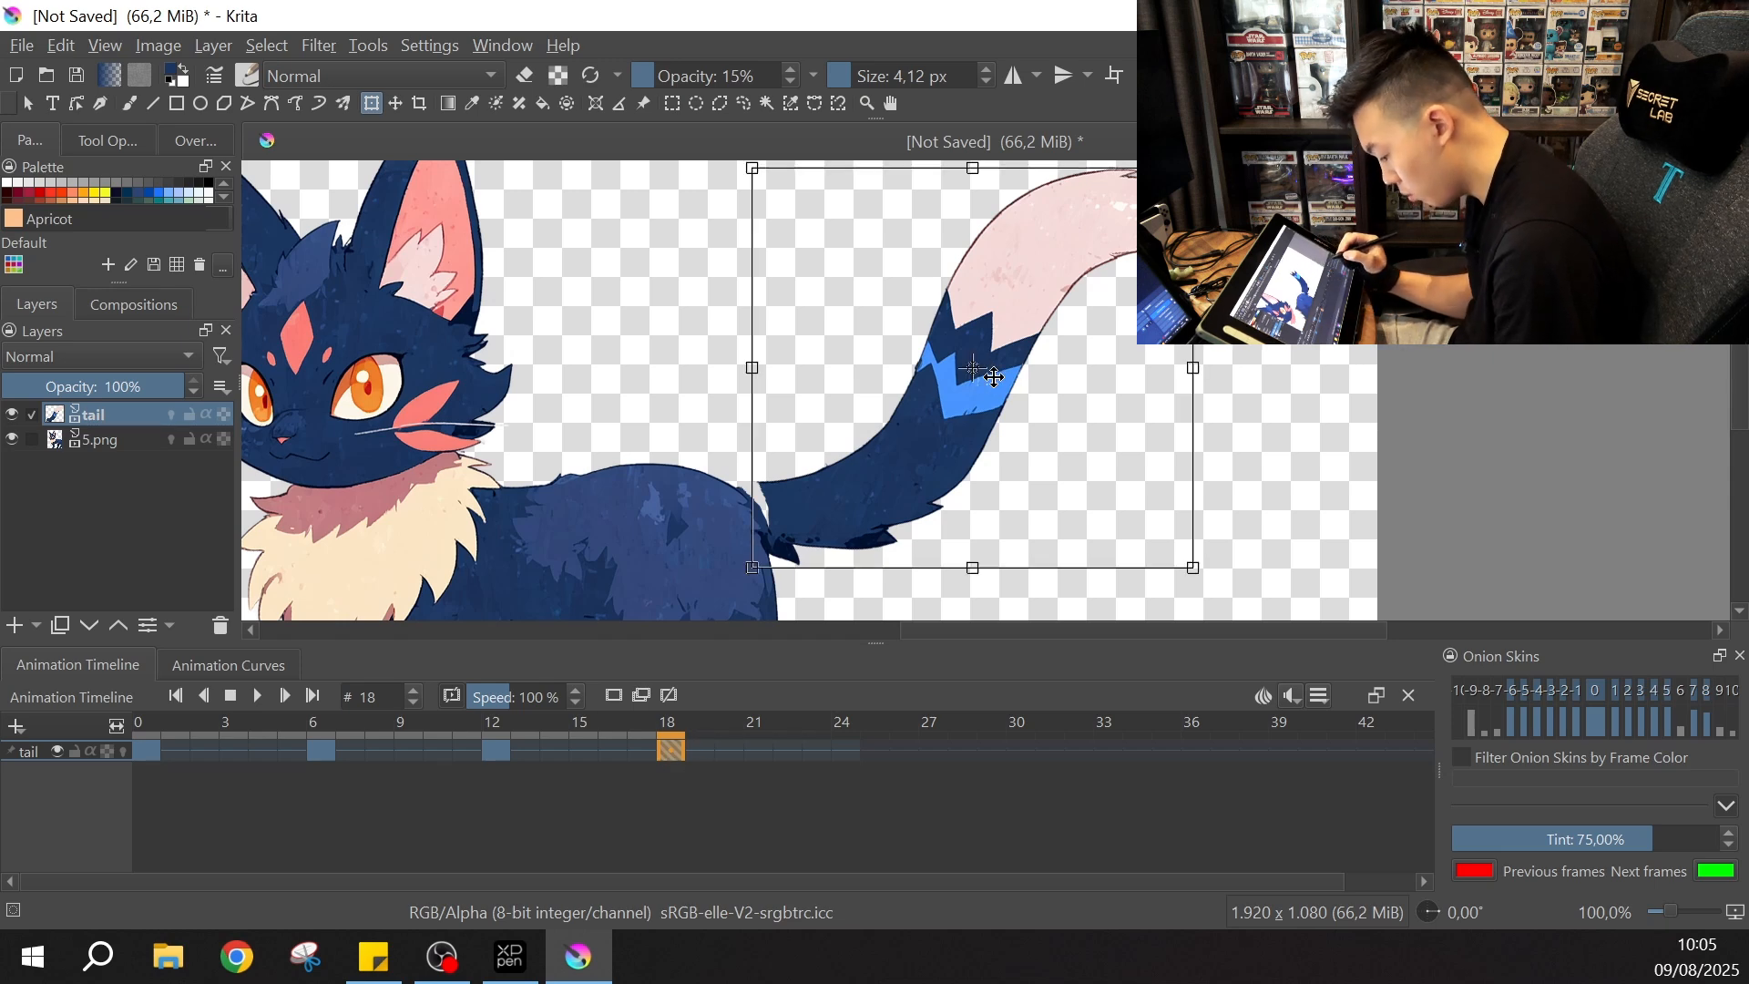
Step: At frame 18, sample the outline colour at the tail's base and start drawing the missing outline toward the rump, undoing the faulty stroke
key(ctrl+equal)
key(ctrl+equal)
key(ctrl+equal)
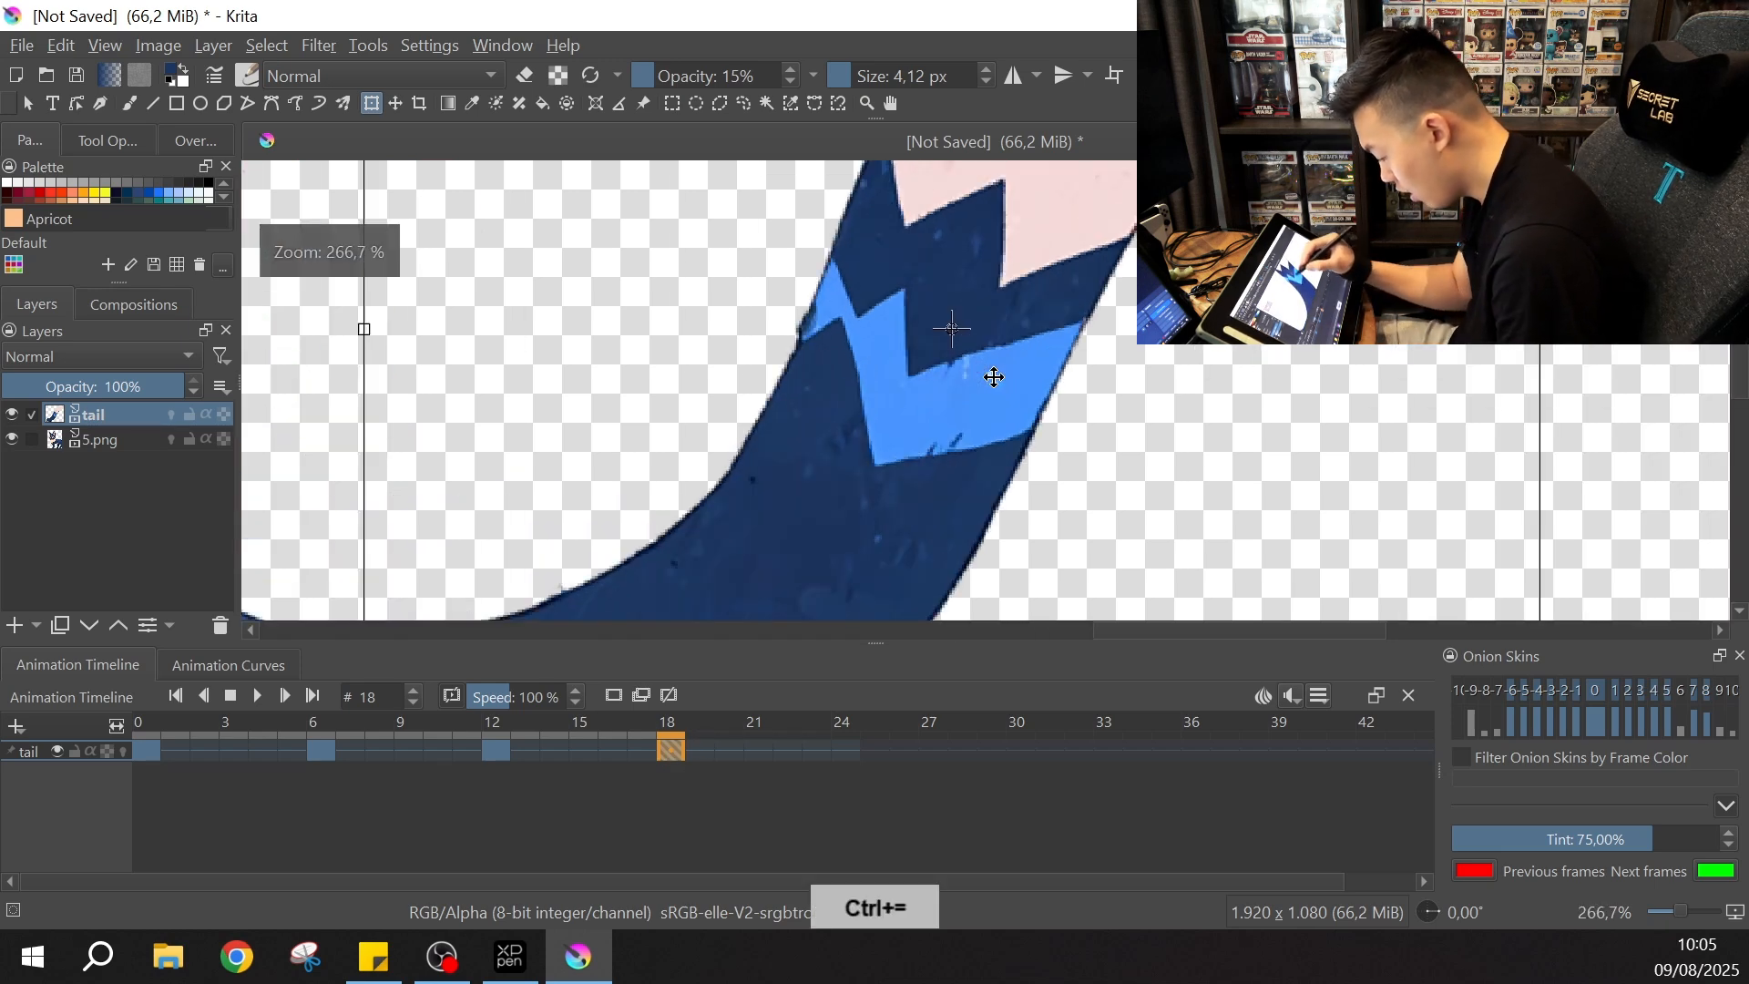
key(space)
drag(996, 374, 1084, 162)
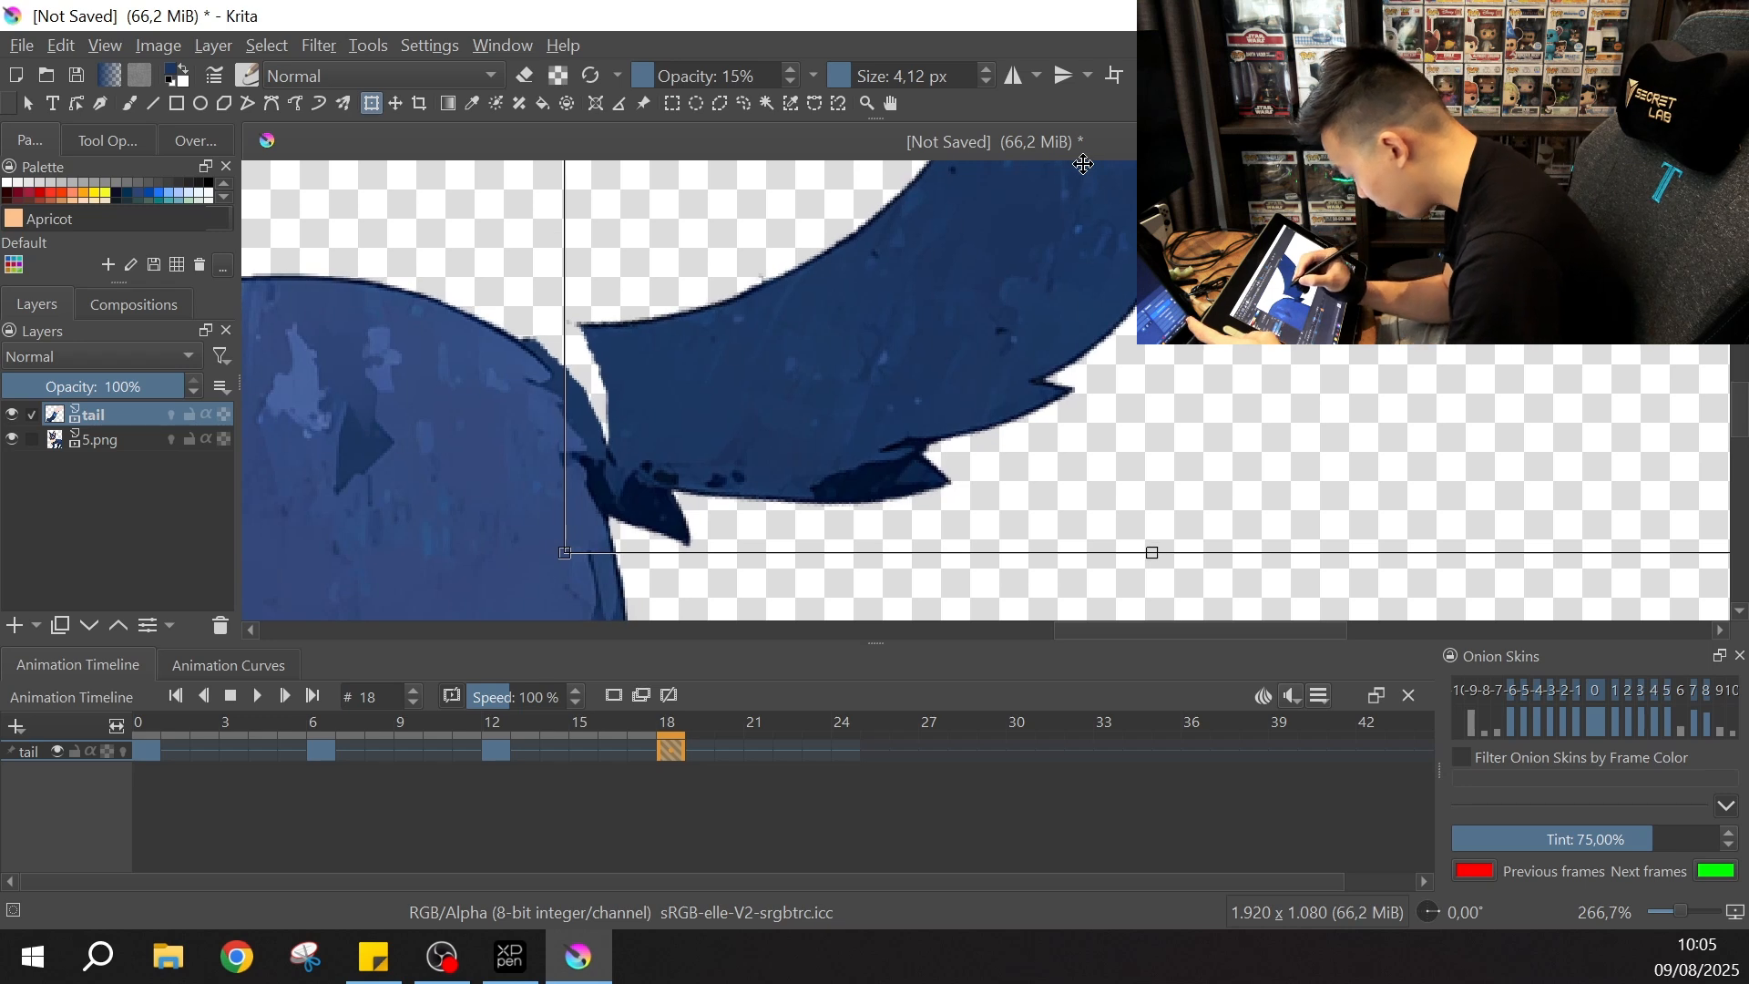
key(p)
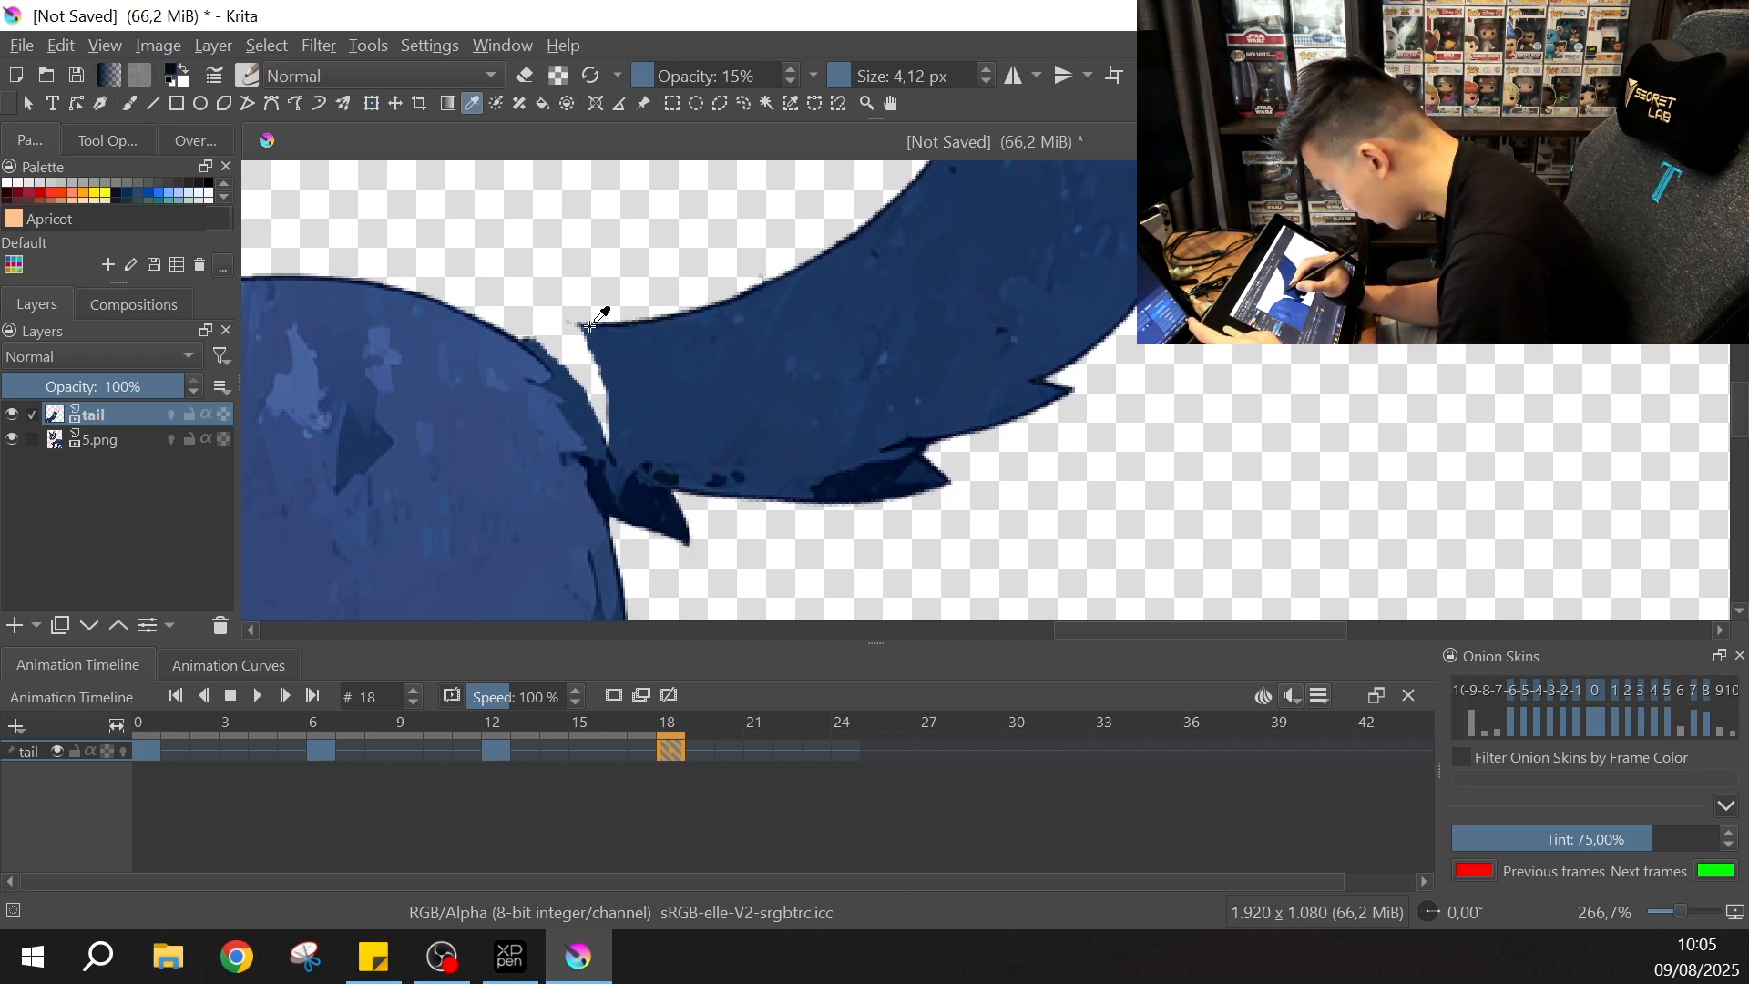
key(b)
click(846, 78)
mouse_move(517, 339)
mouse_down()
mouse_move(592, 323)
mouse_move(533, 338)
mouse_move(568, 375)
mouse_up()
key(ctrl+z)
Step: Sample the tail's blue and fill the gap between the tail's base and the rump with a 100% opacity pencil brush
key(p)
click(599, 344)
key(b)
click(986, 70)
click(986, 70)
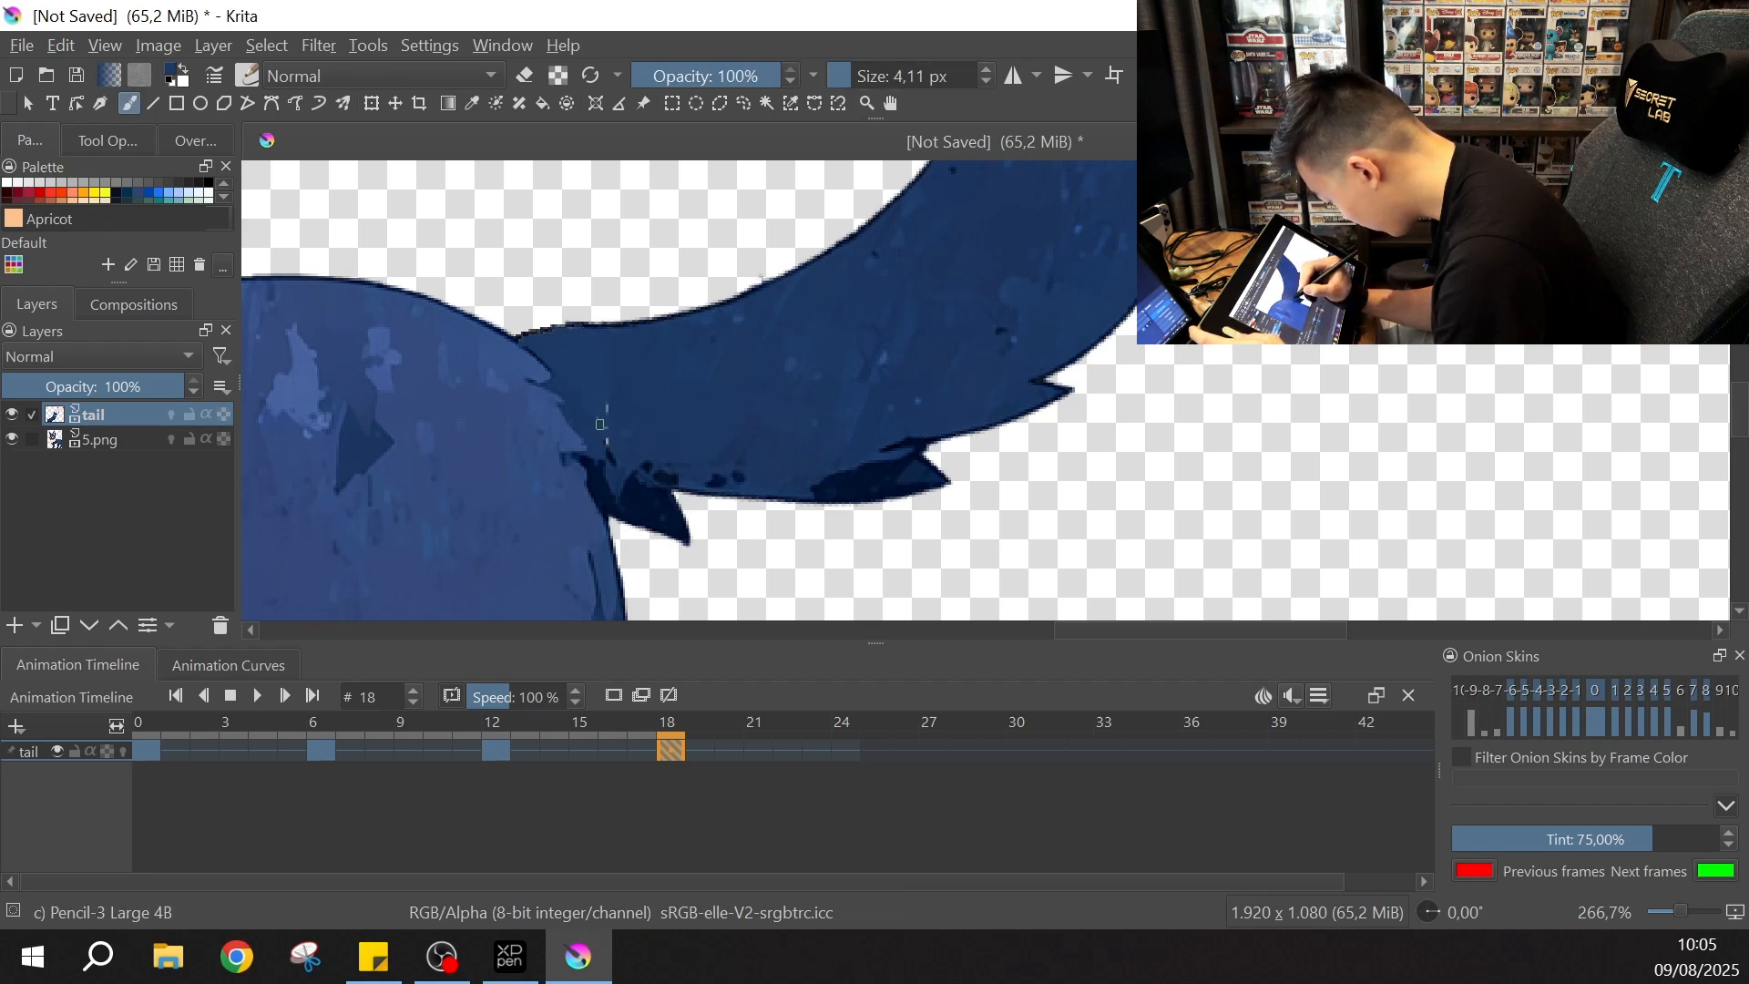
Step: Compare the whole cat's pose at frames 6, 12 and 18 to check how the tail moves with the body
key(ctrl+shift+0)
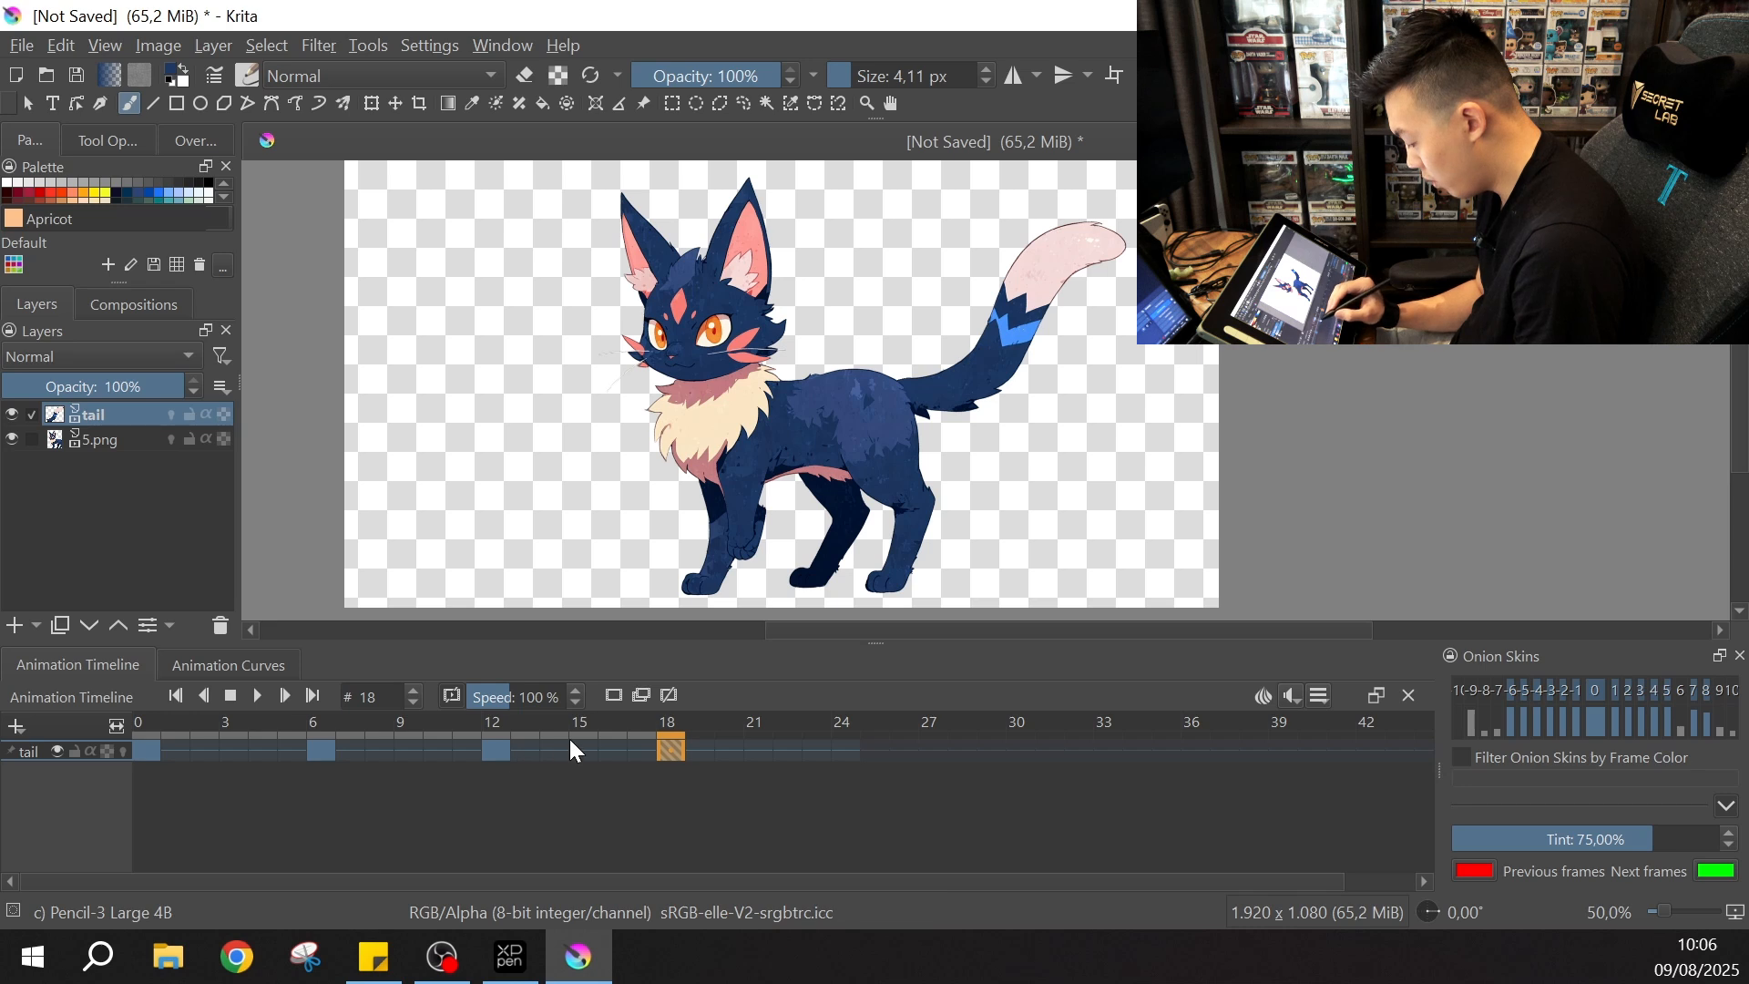
click(497, 751)
click(670, 748)
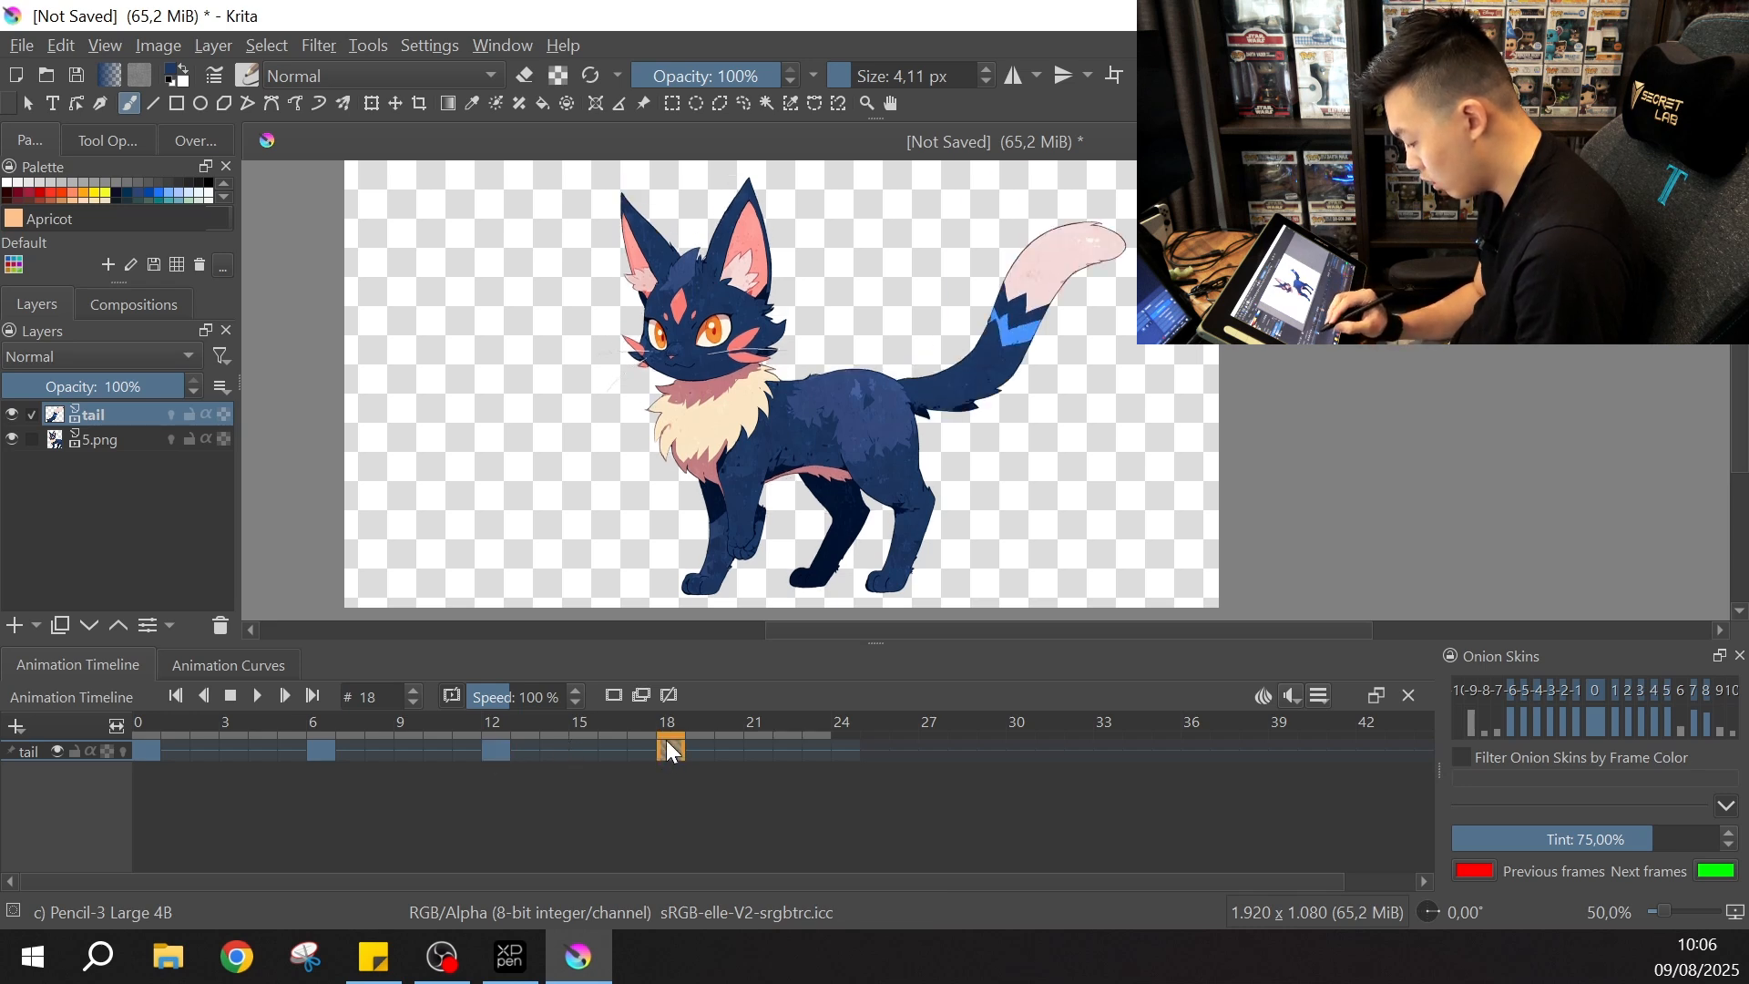
click(320, 749)
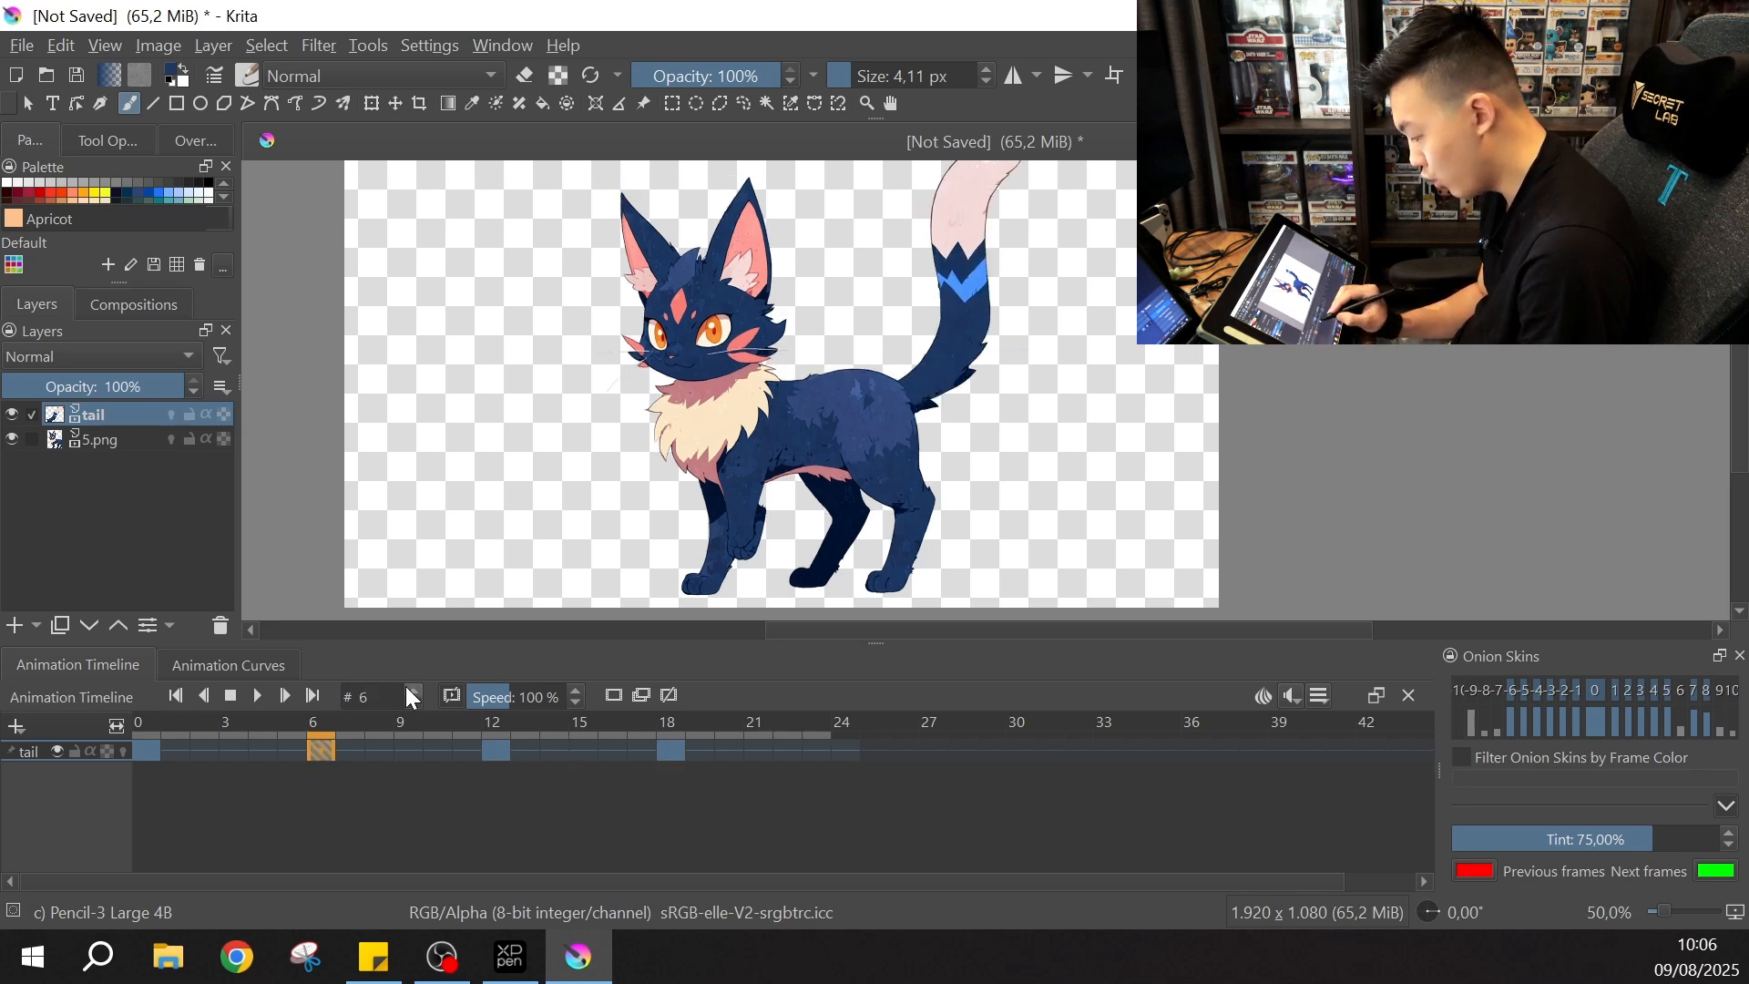
click(488, 745)
click(326, 751)
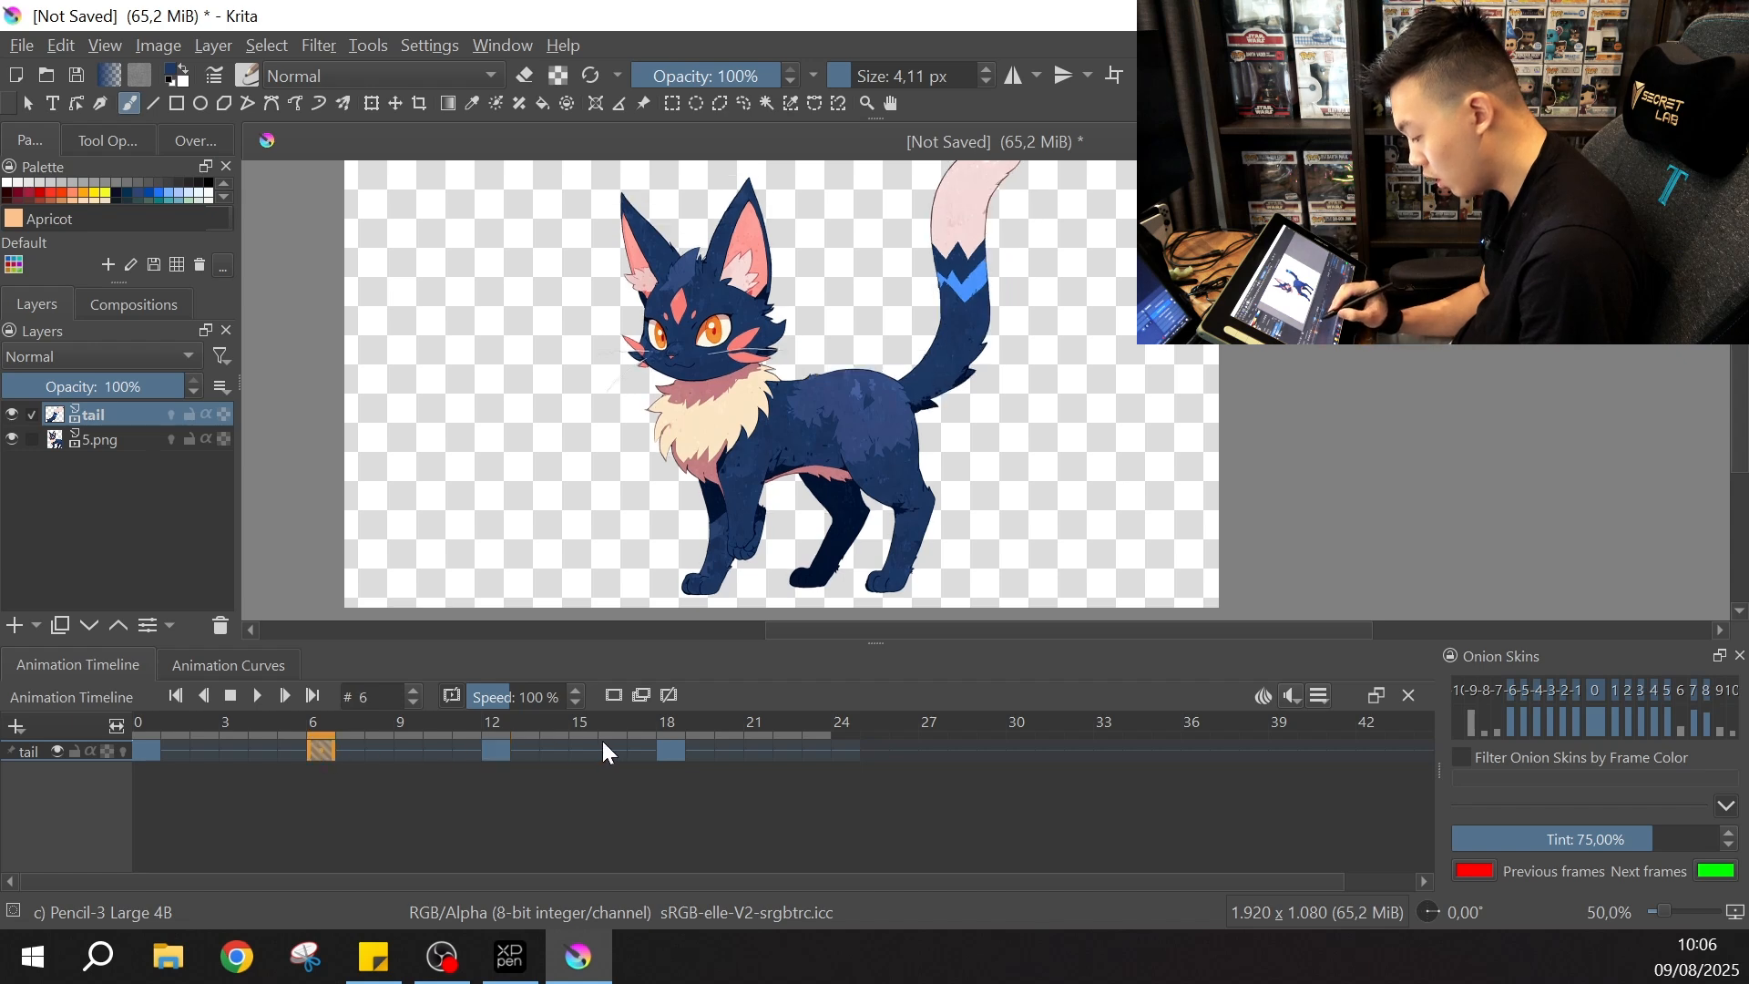
click(499, 749)
click(655, 747)
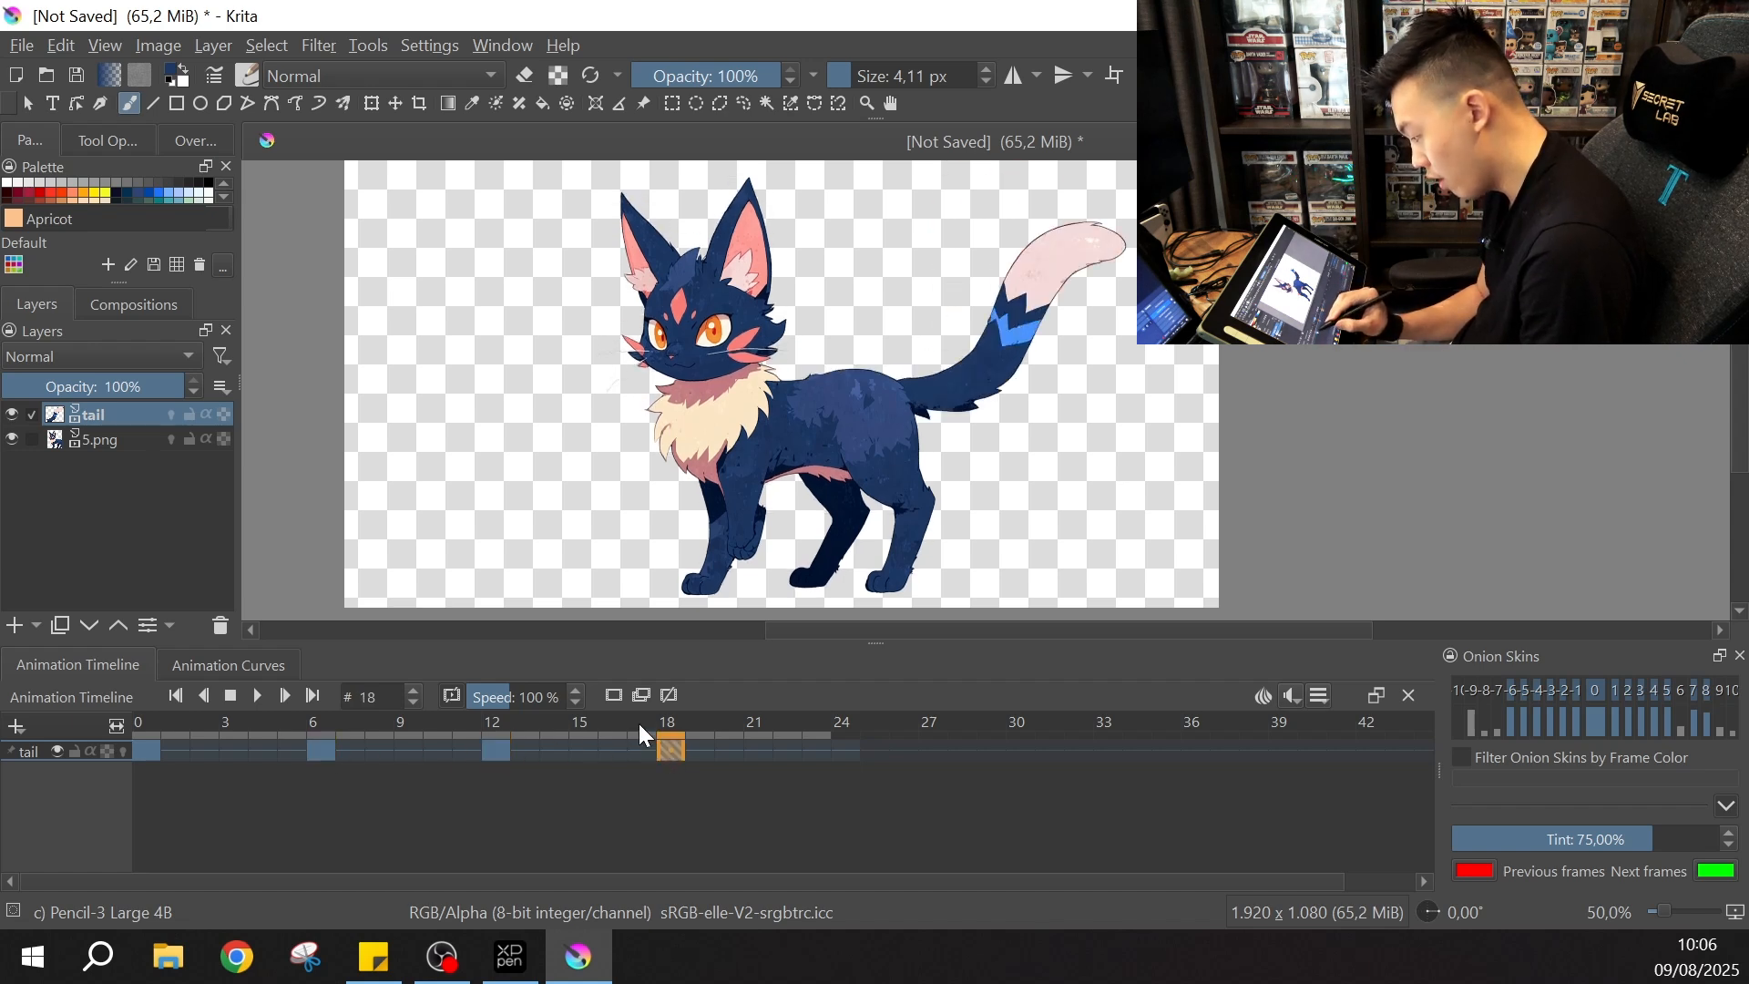
click(320, 747)
click(664, 747)
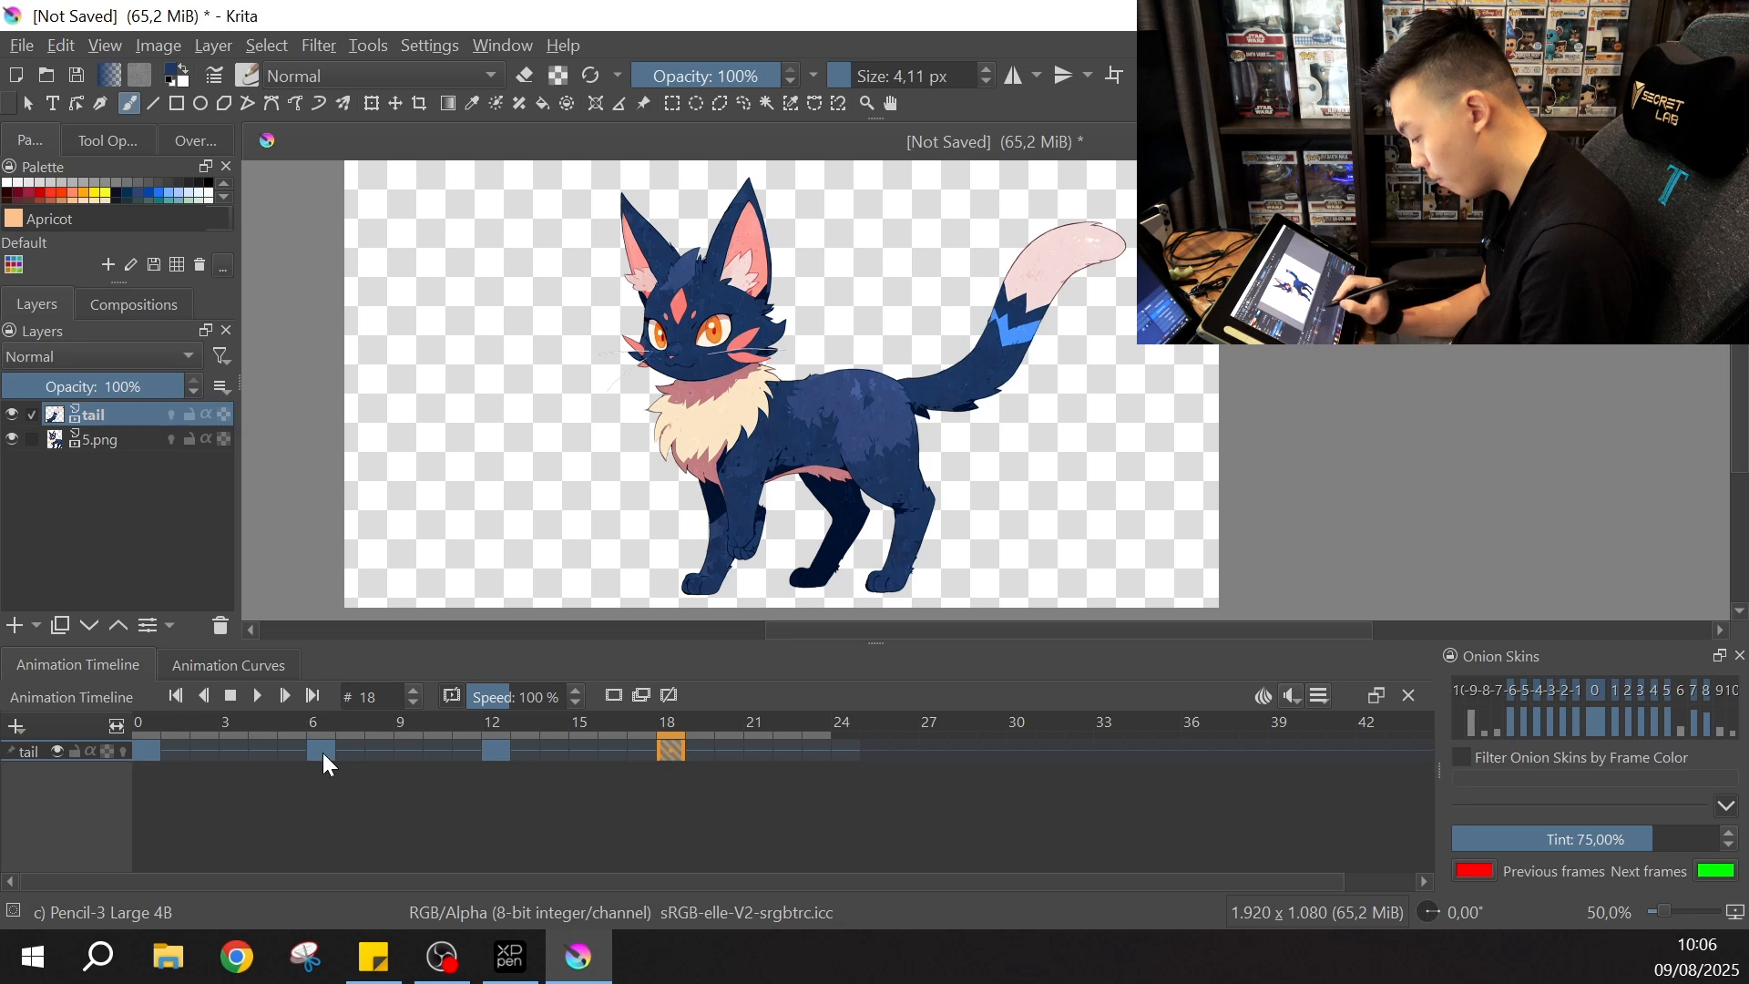
click(323, 751)
click(675, 748)
click(488, 747)
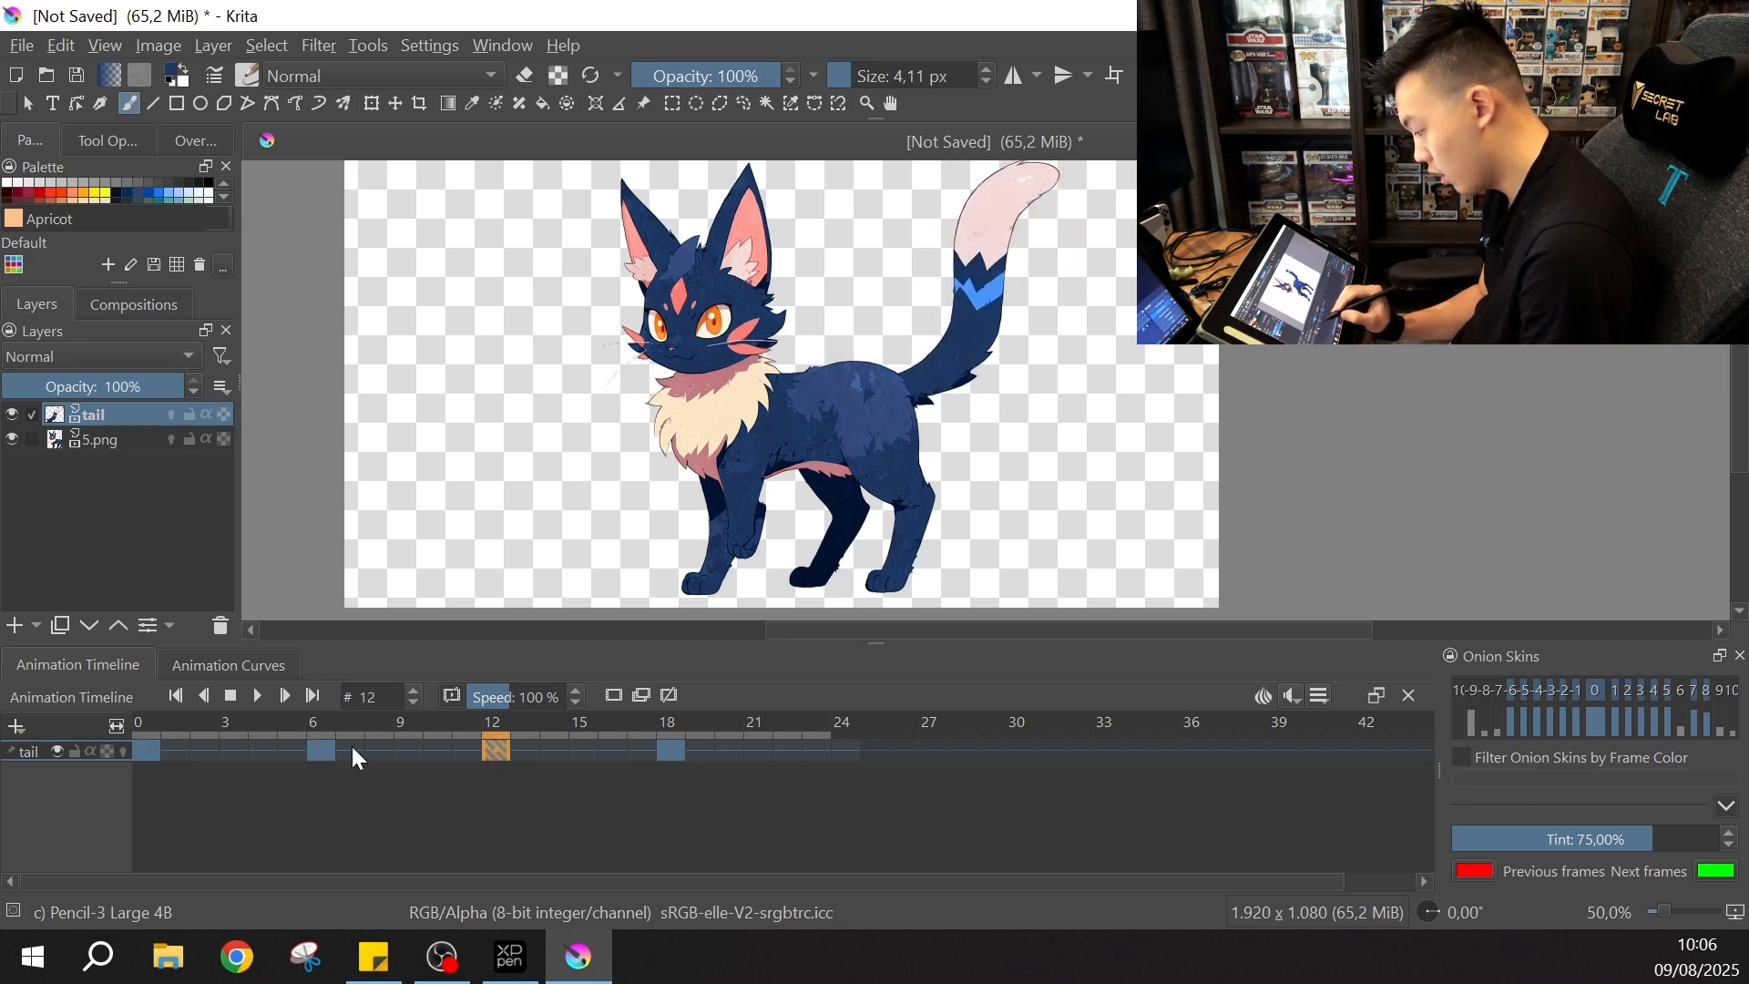
click(321, 748)
click(490, 750)
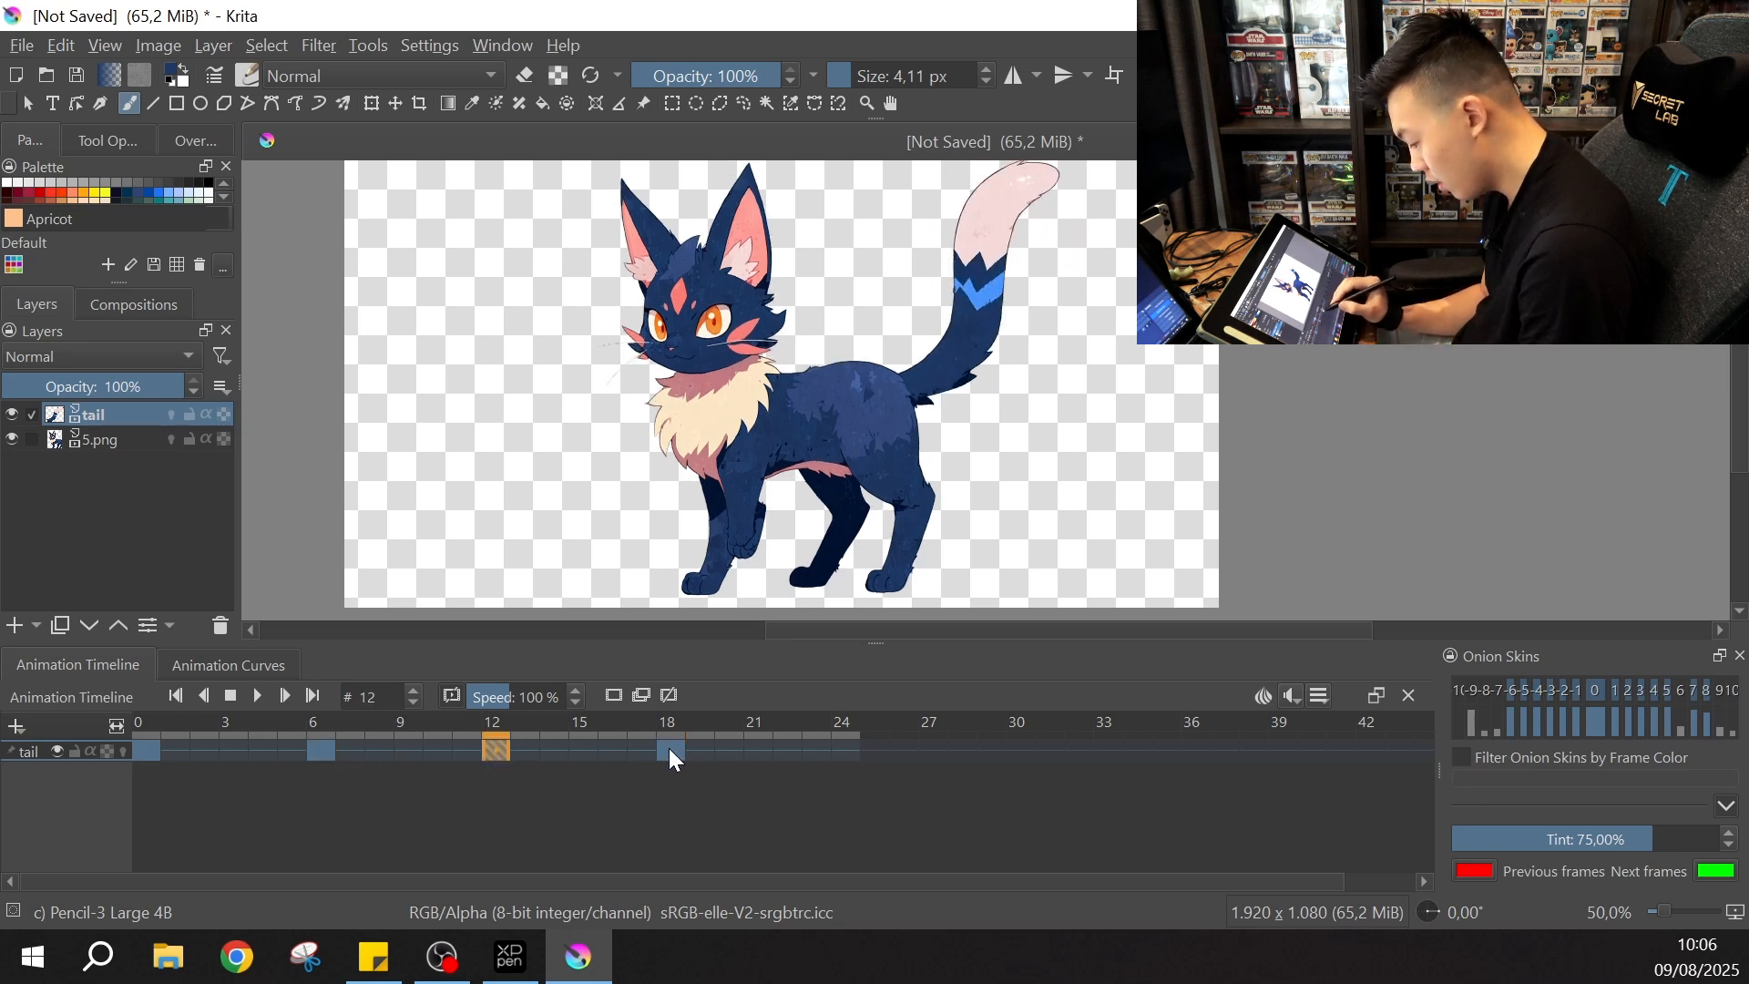
click(670, 749)
Step: Copy the tail layer's keyframe at frame 12 and paste it at frame 24
right_click(490, 750)
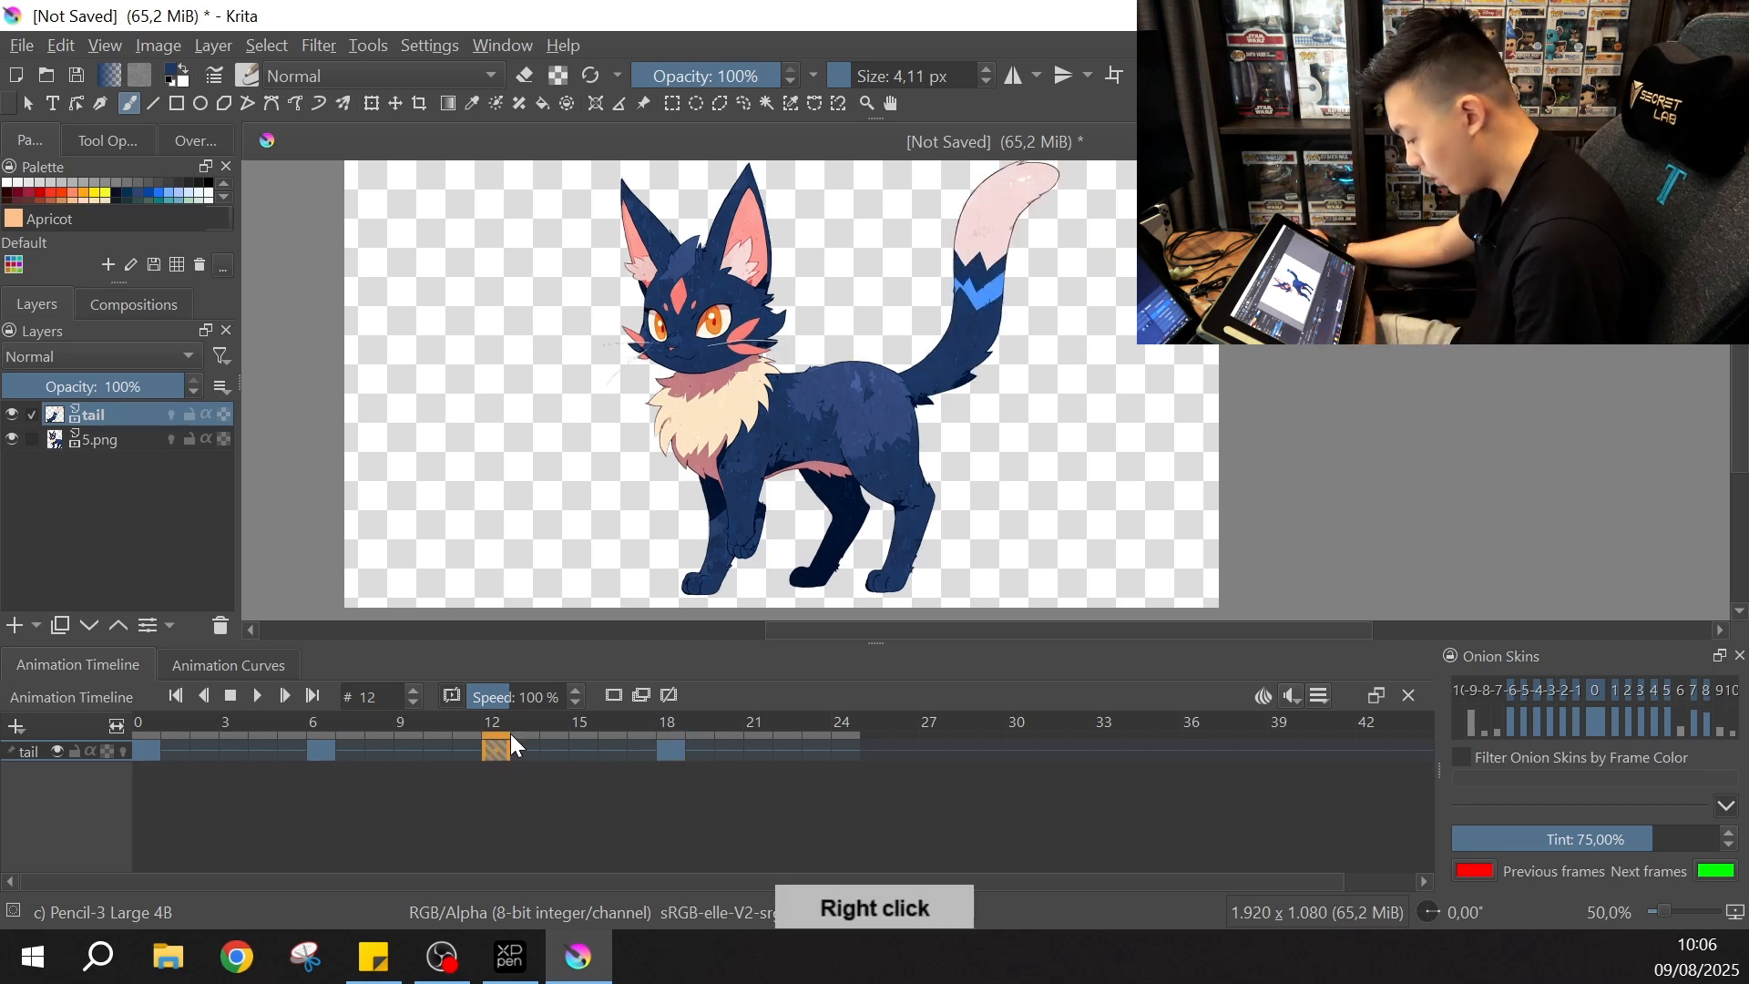
right_click(499, 745)
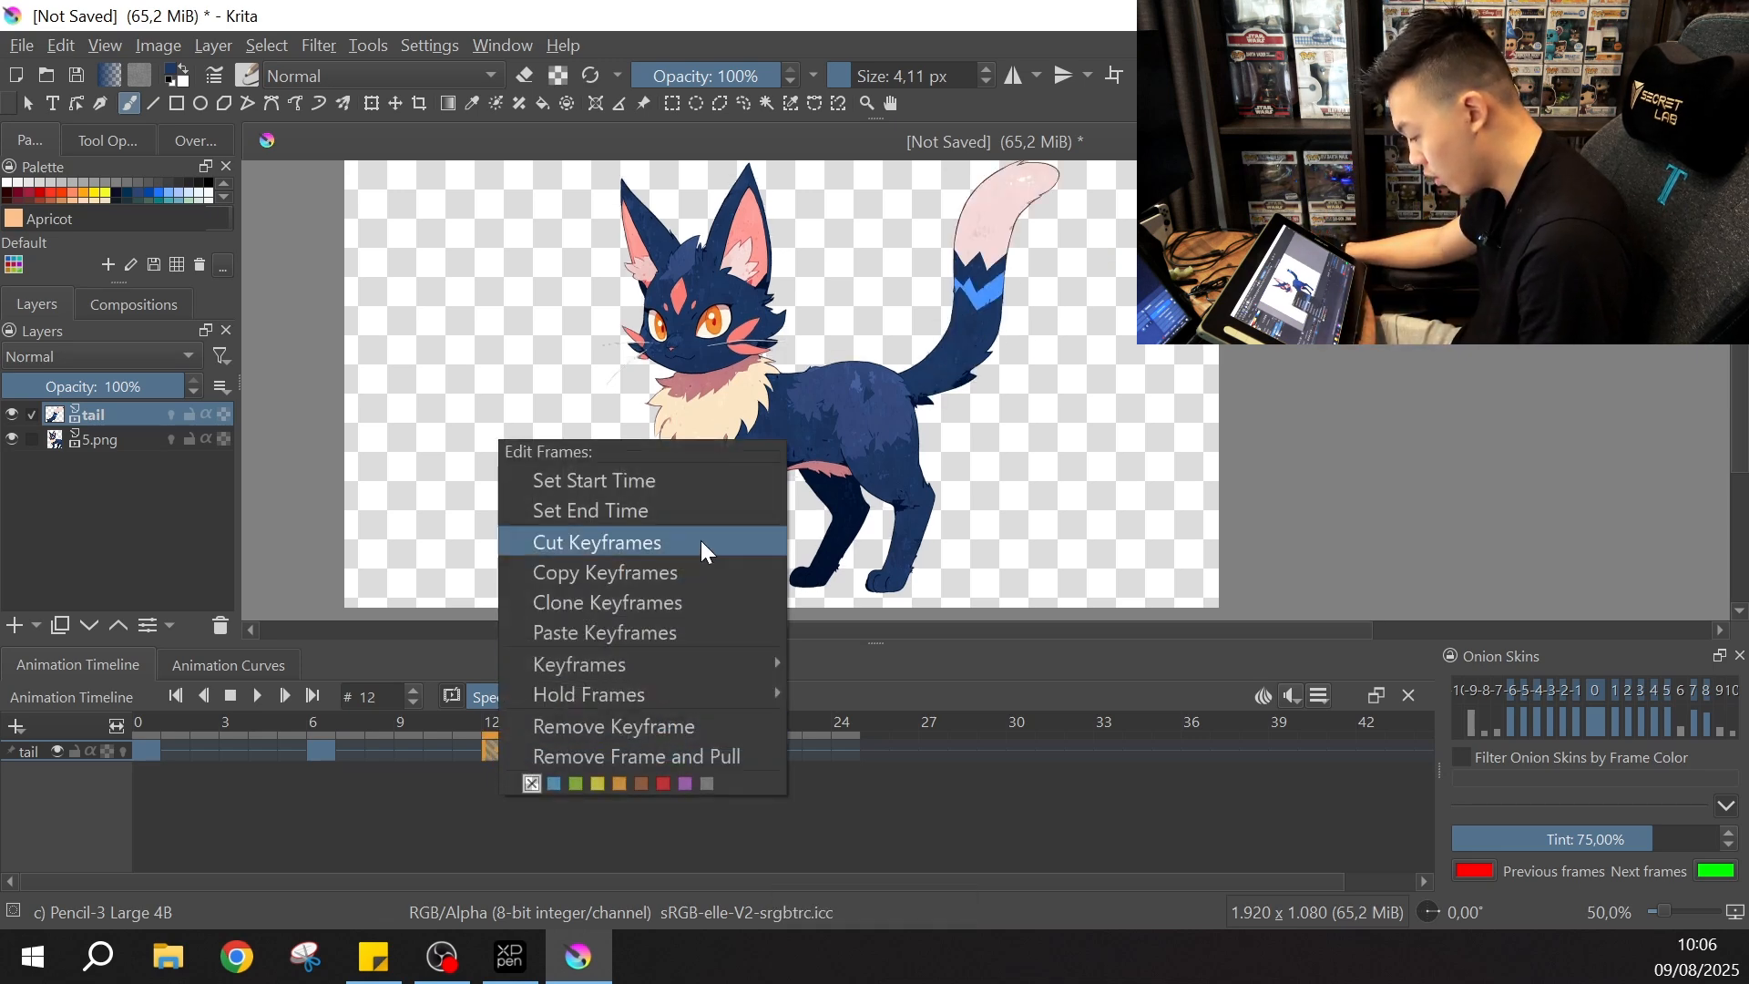
click(658, 576)
click(843, 750)
right_click(843, 750)
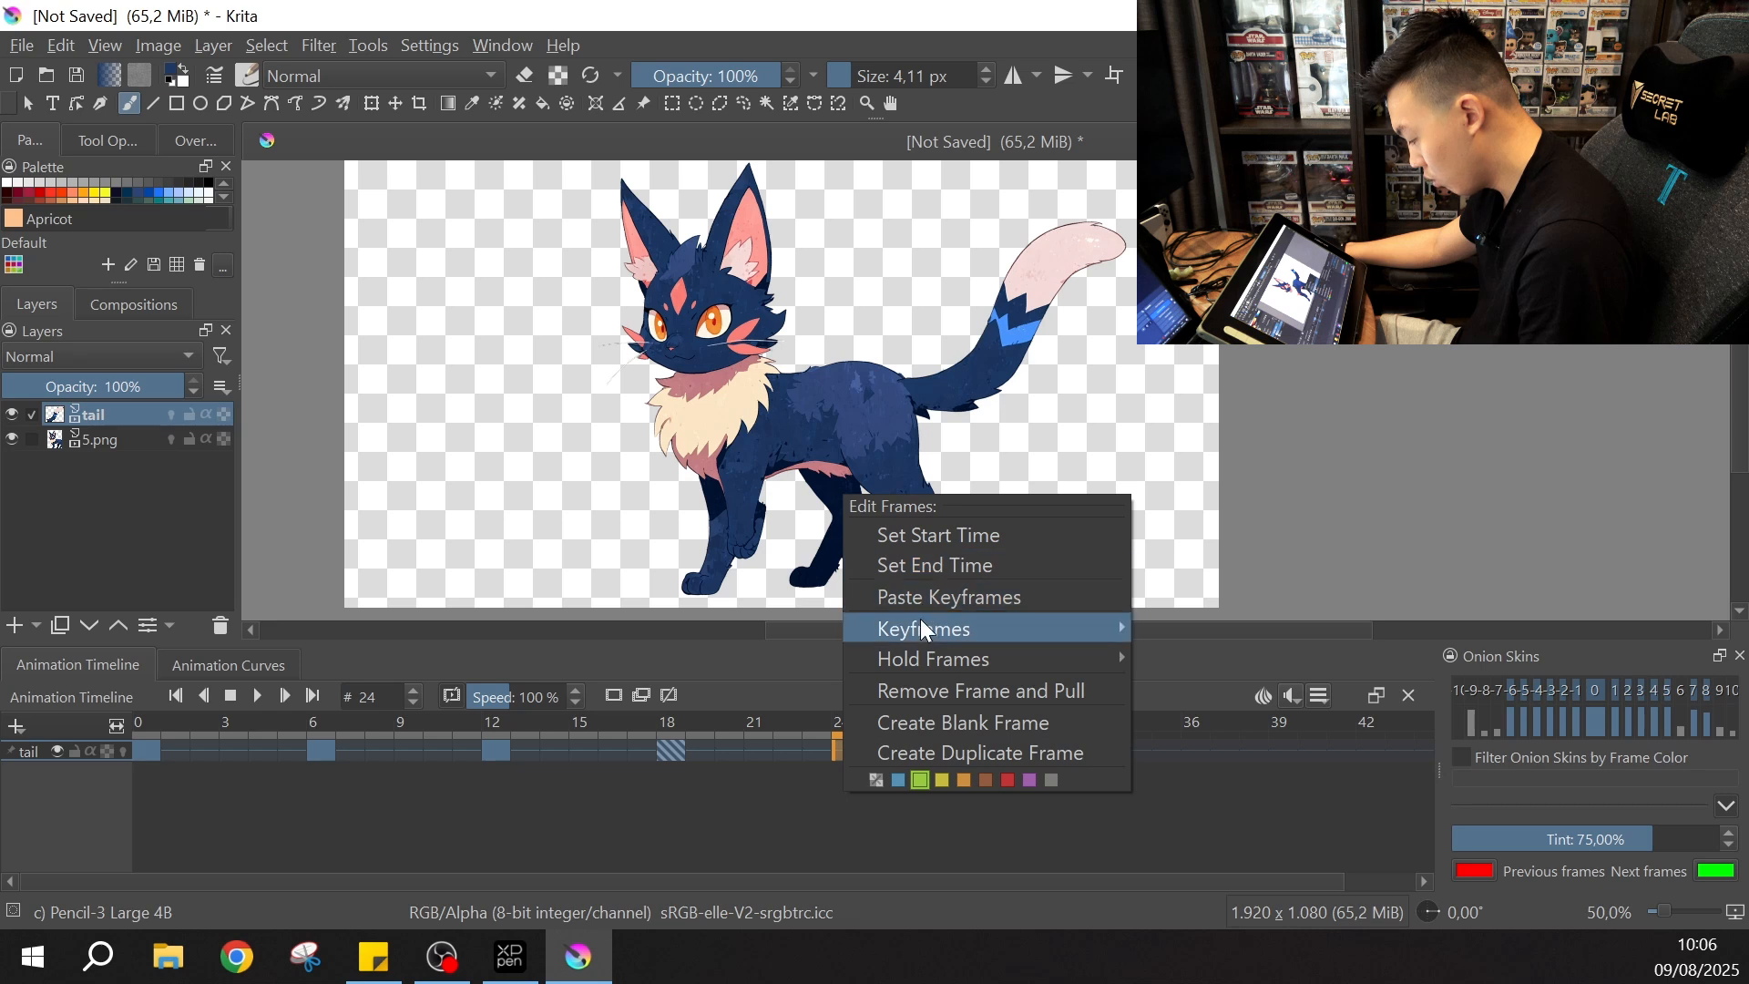
click(916, 603)
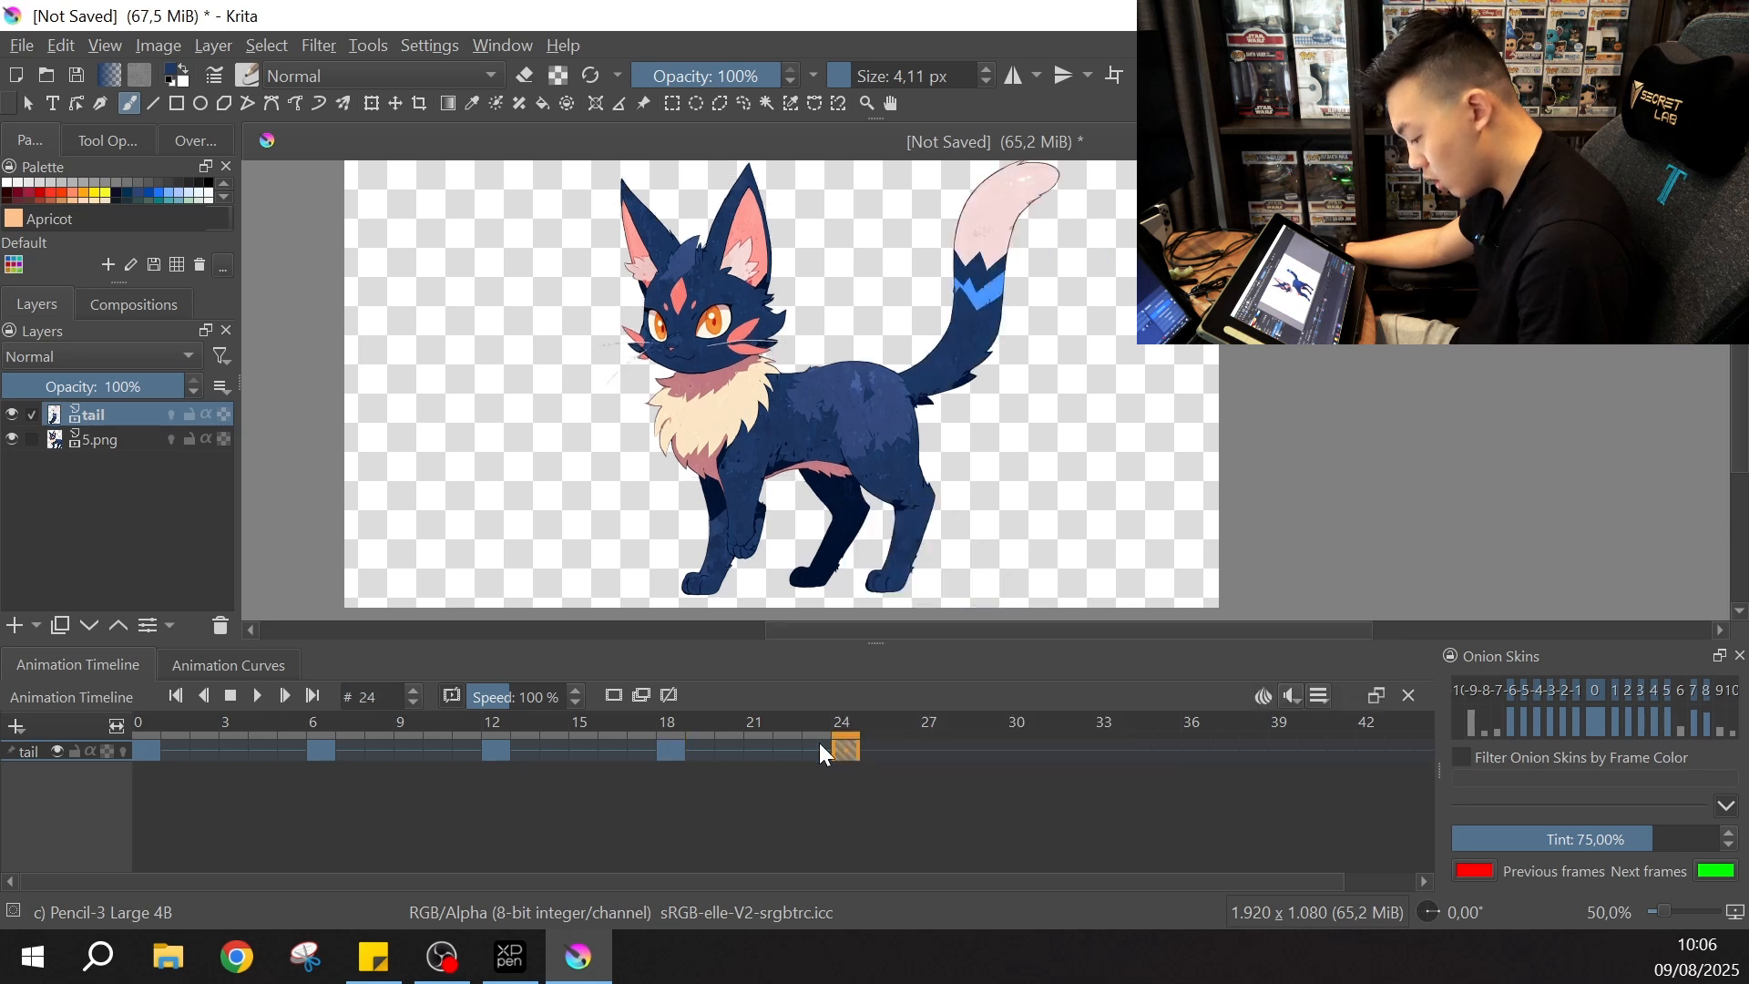
Step: Play the animation from frame 0 to review the tail's sway, and pause it
click(145, 748)
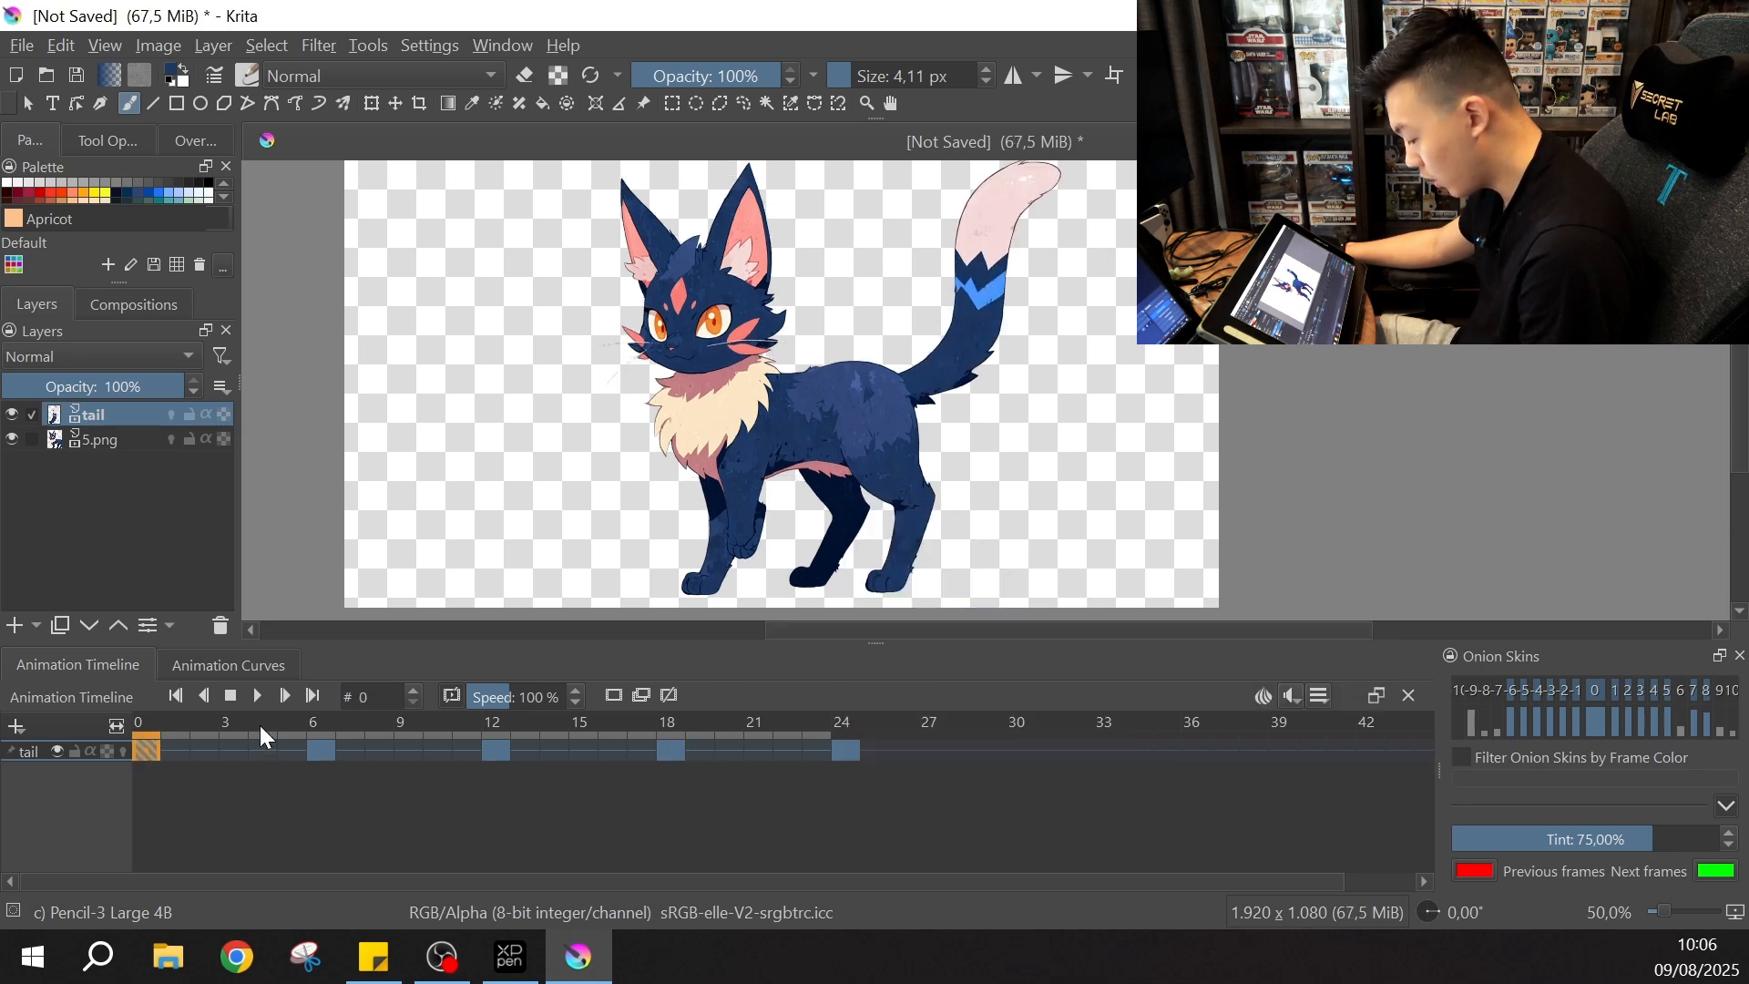
click(256, 697)
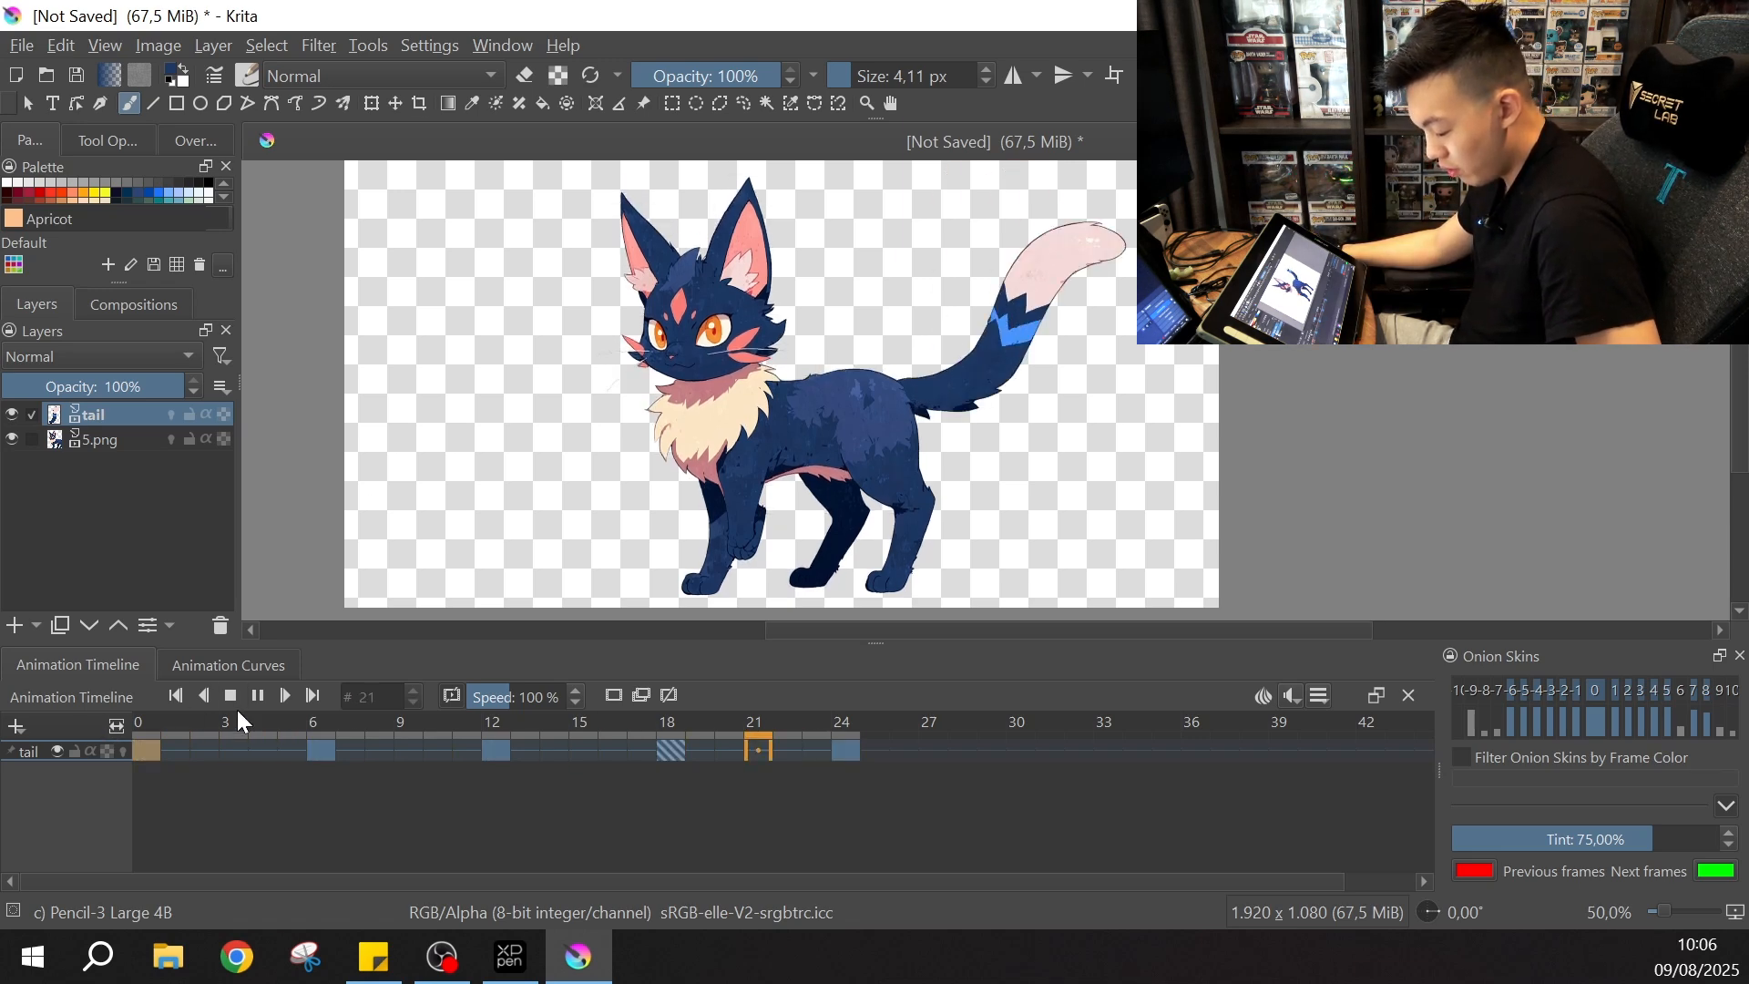
click(257, 691)
Step: Render frames 0 to 24 as a GIF image named 5 in the Krita folder
click(26, 47)
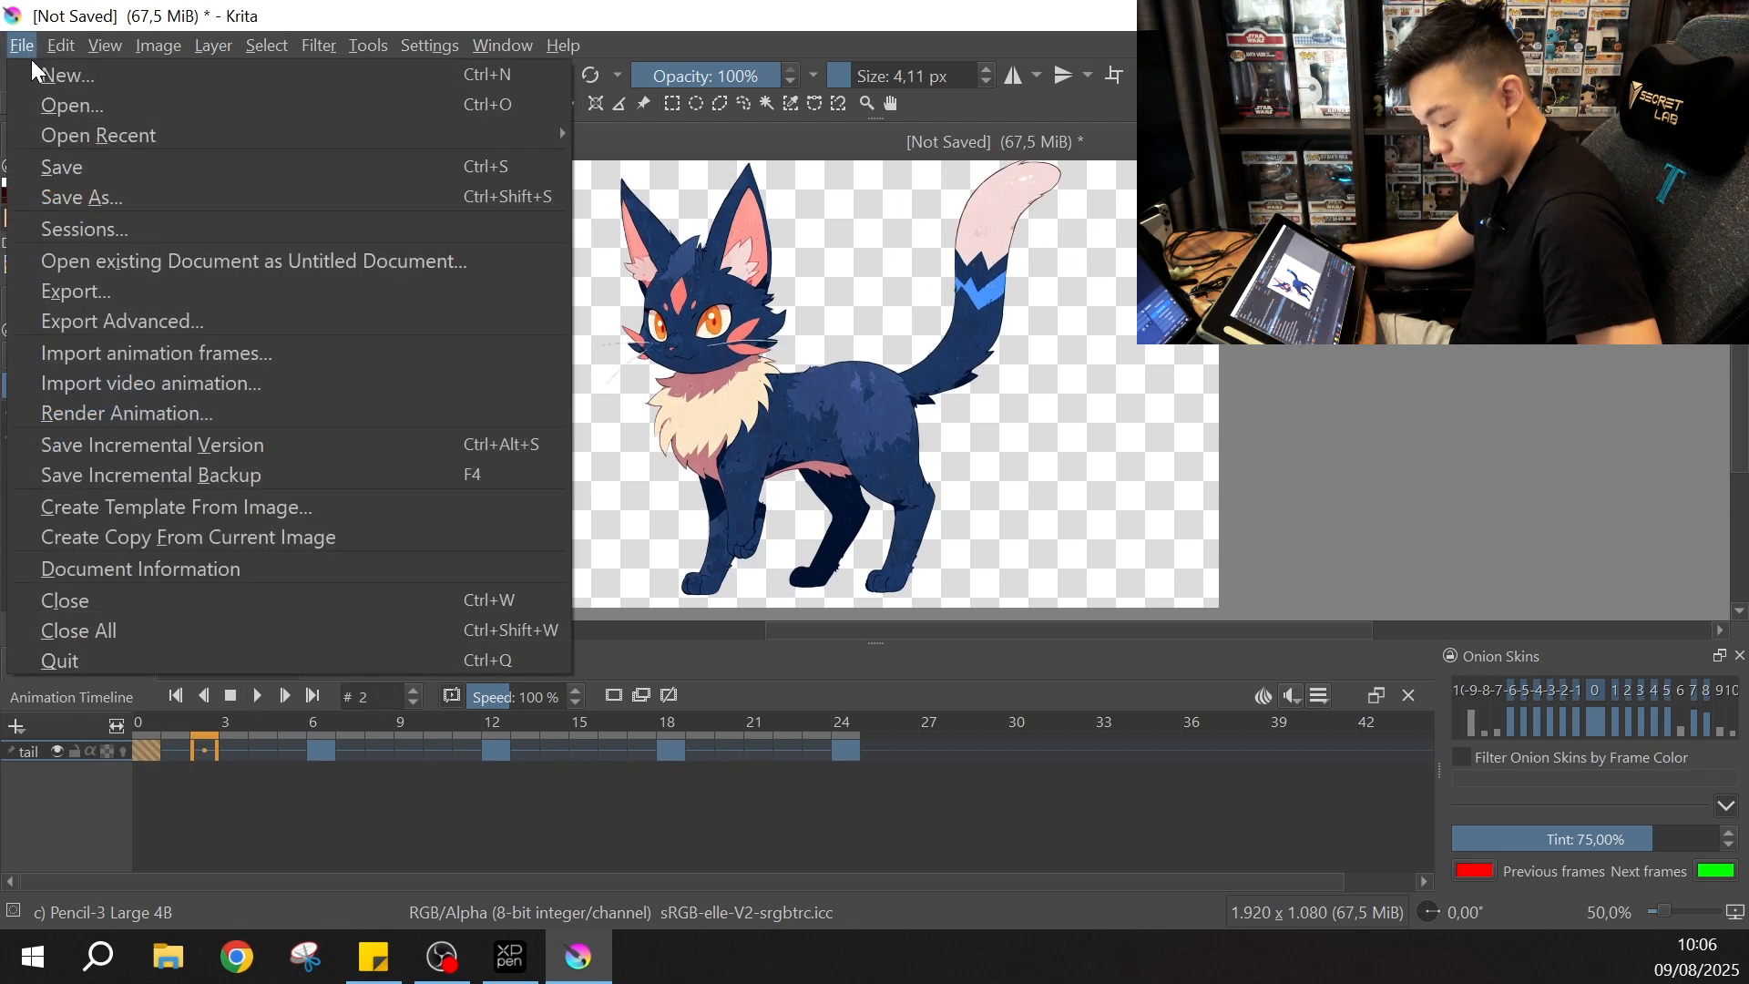
click(149, 406)
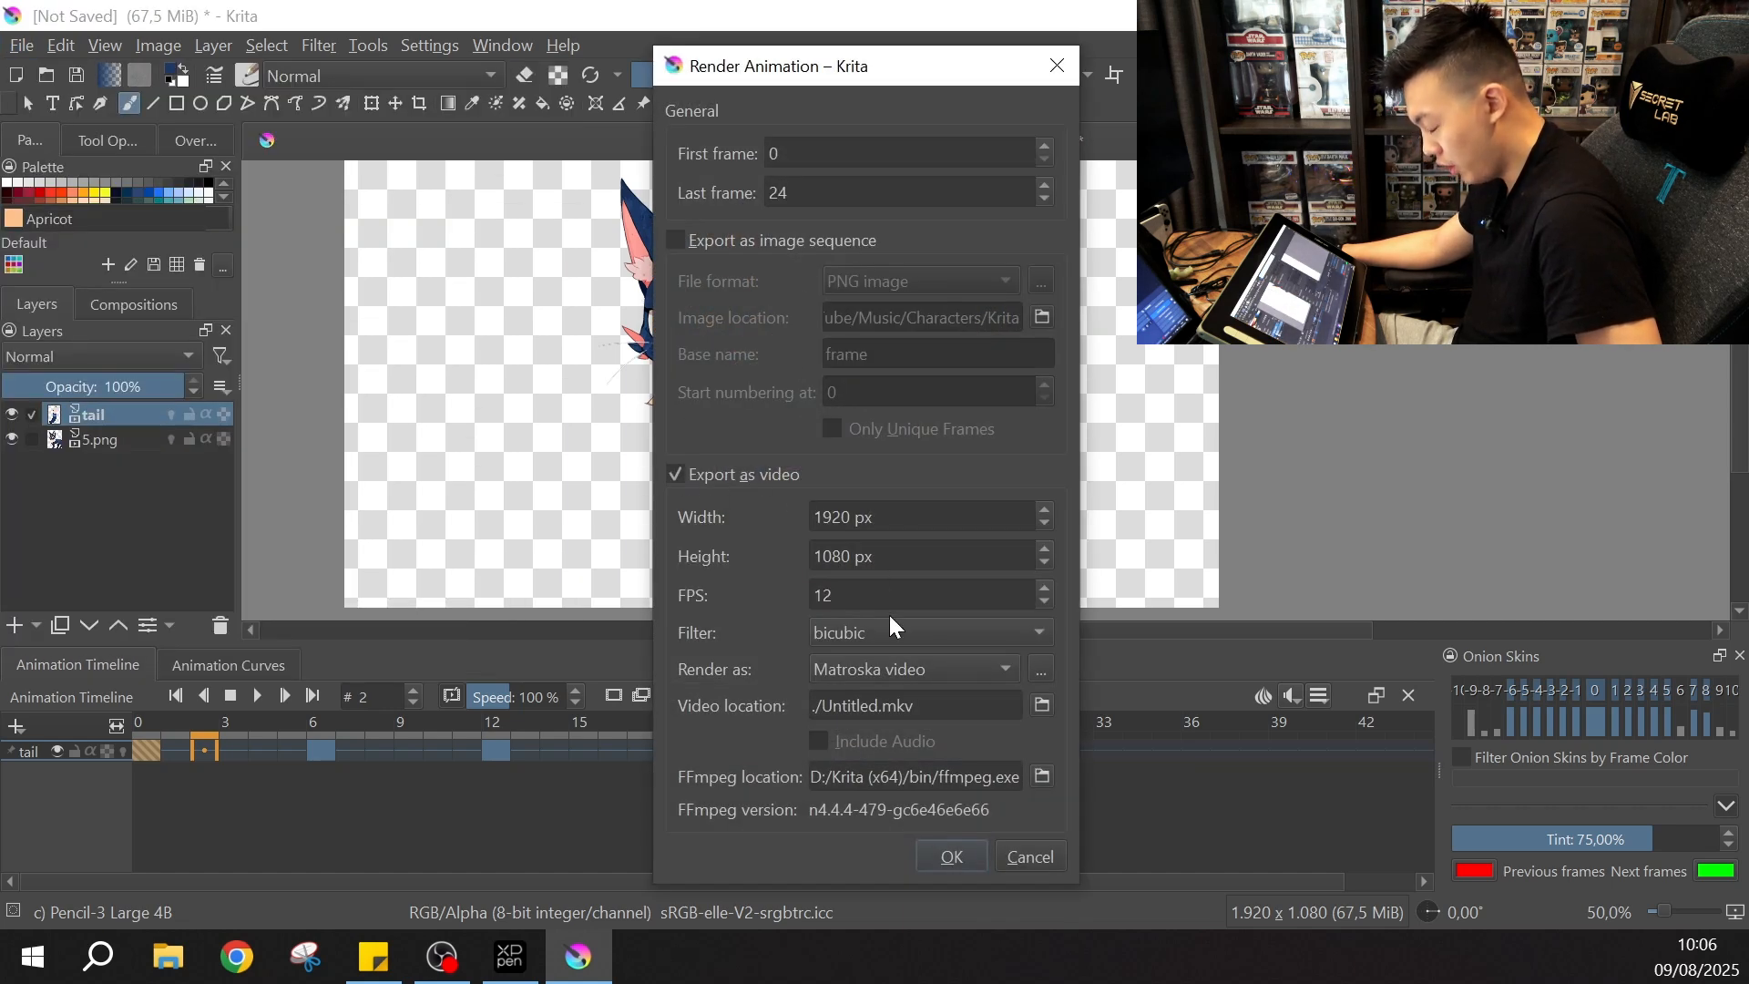
click(889, 668)
click(860, 763)
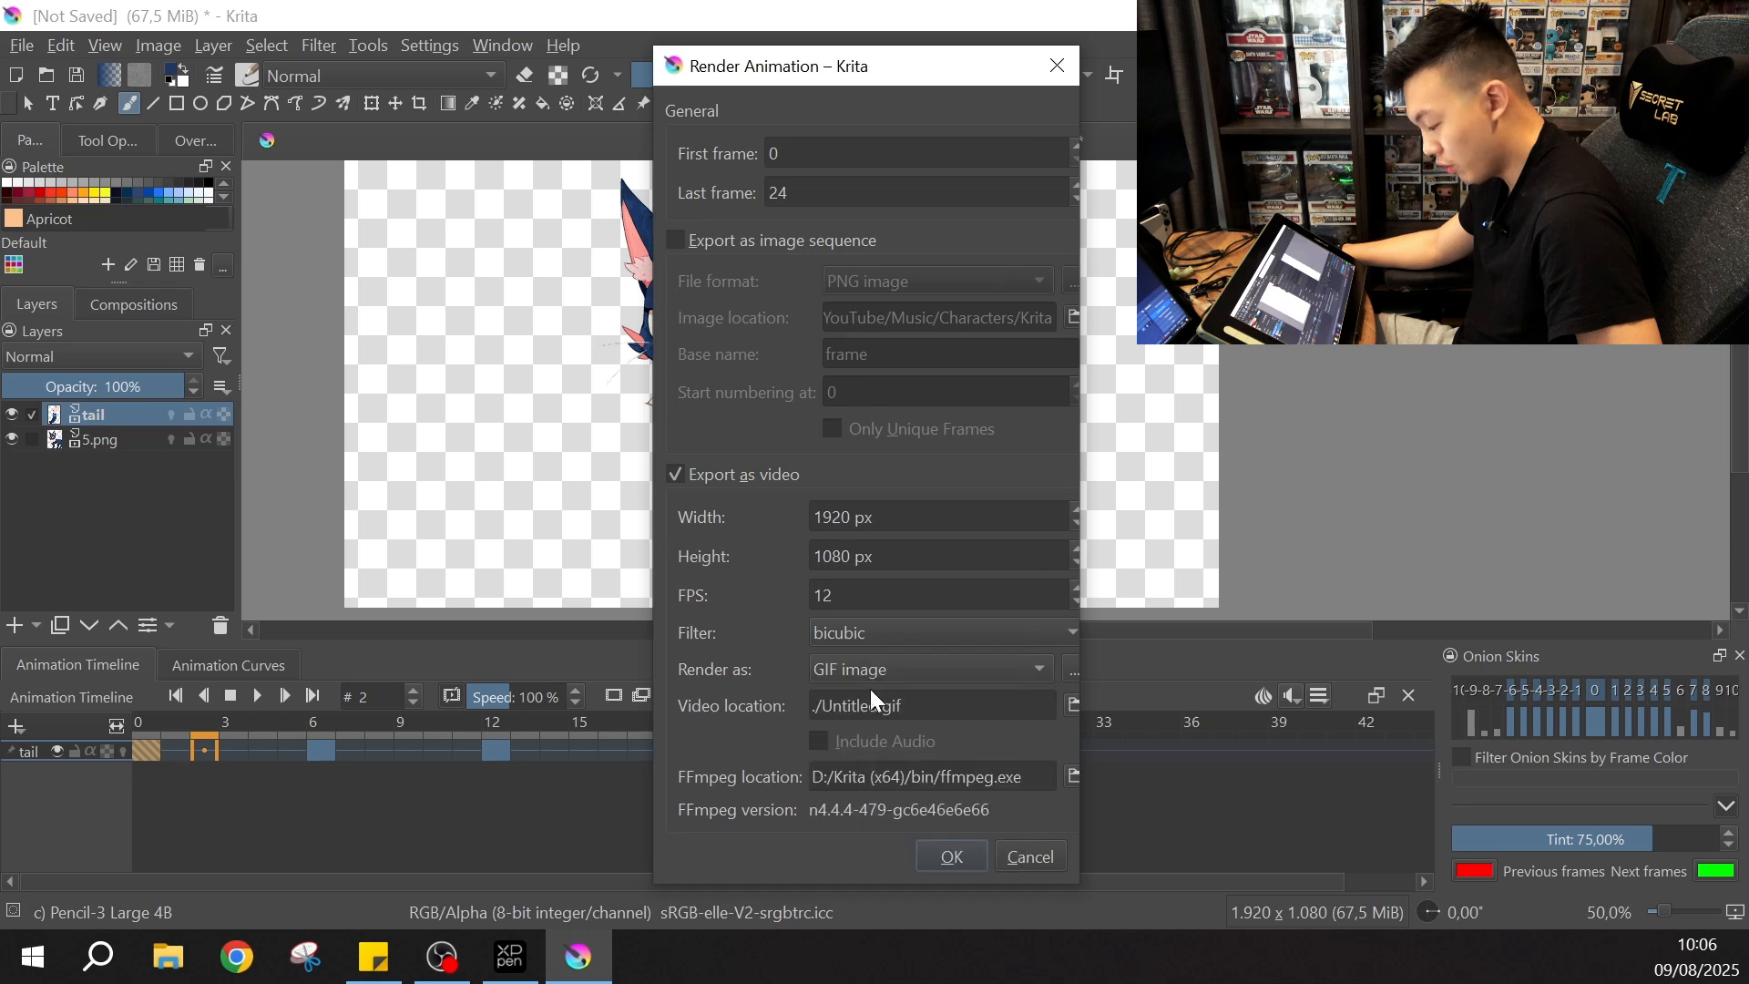
click(1074, 704)
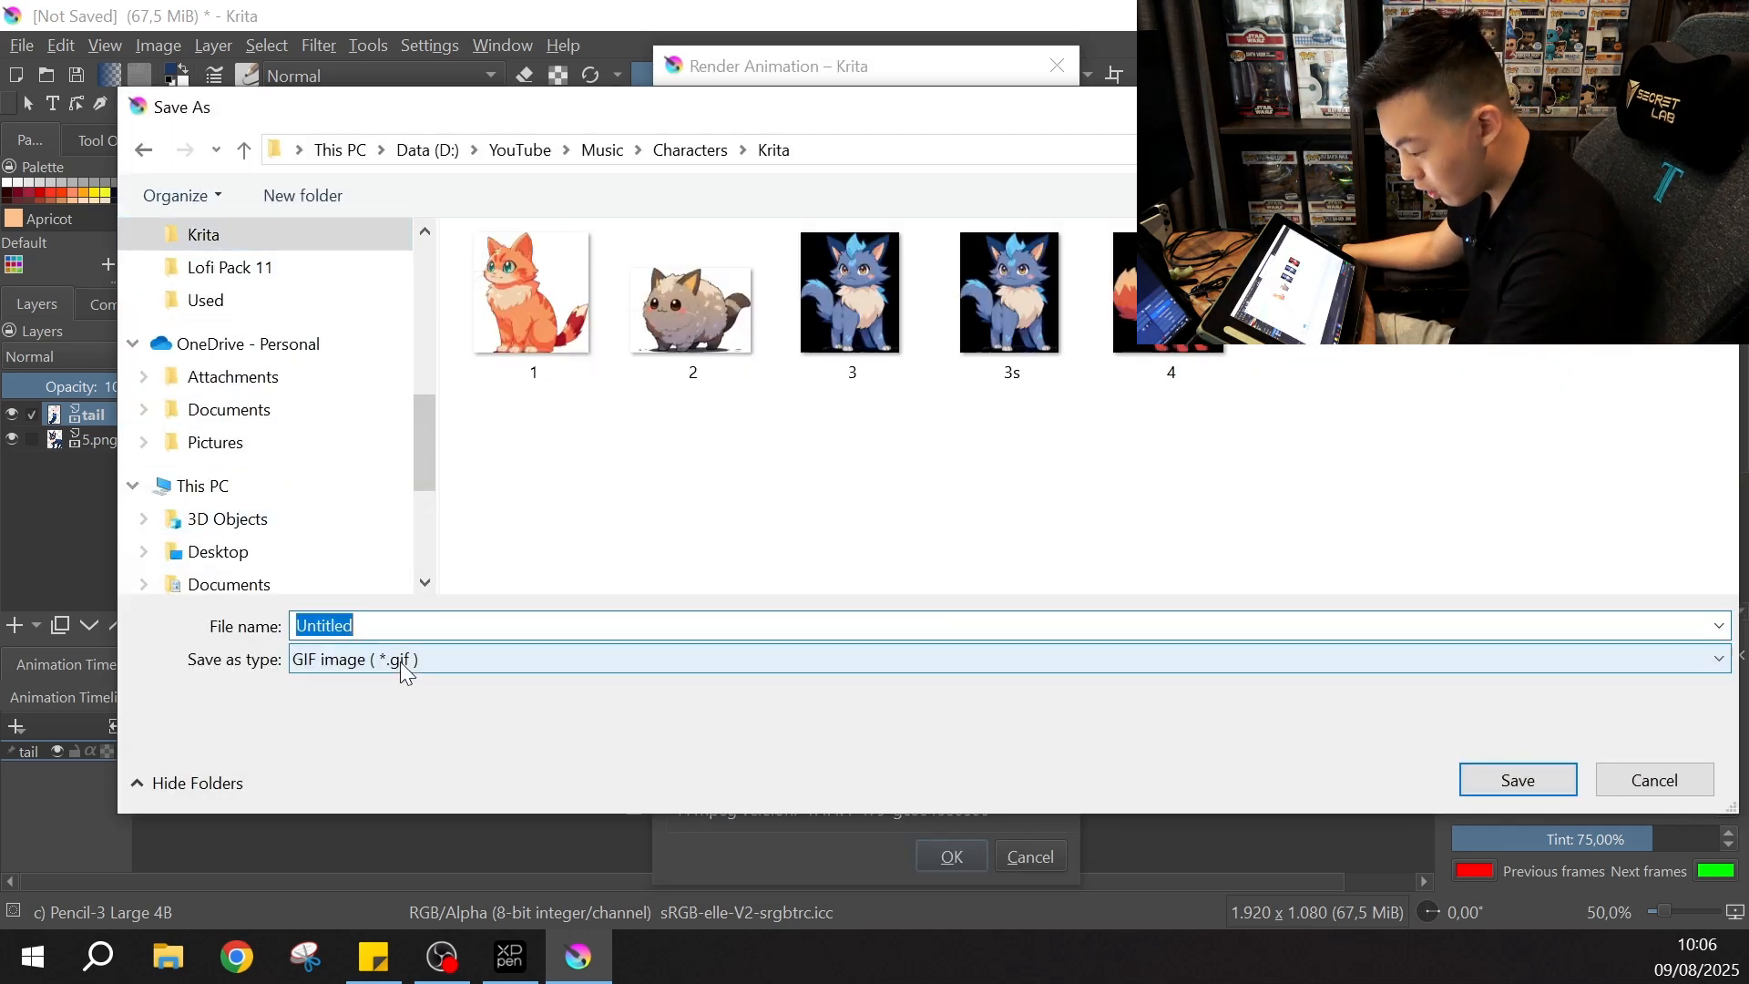
text(5)
key(Return)
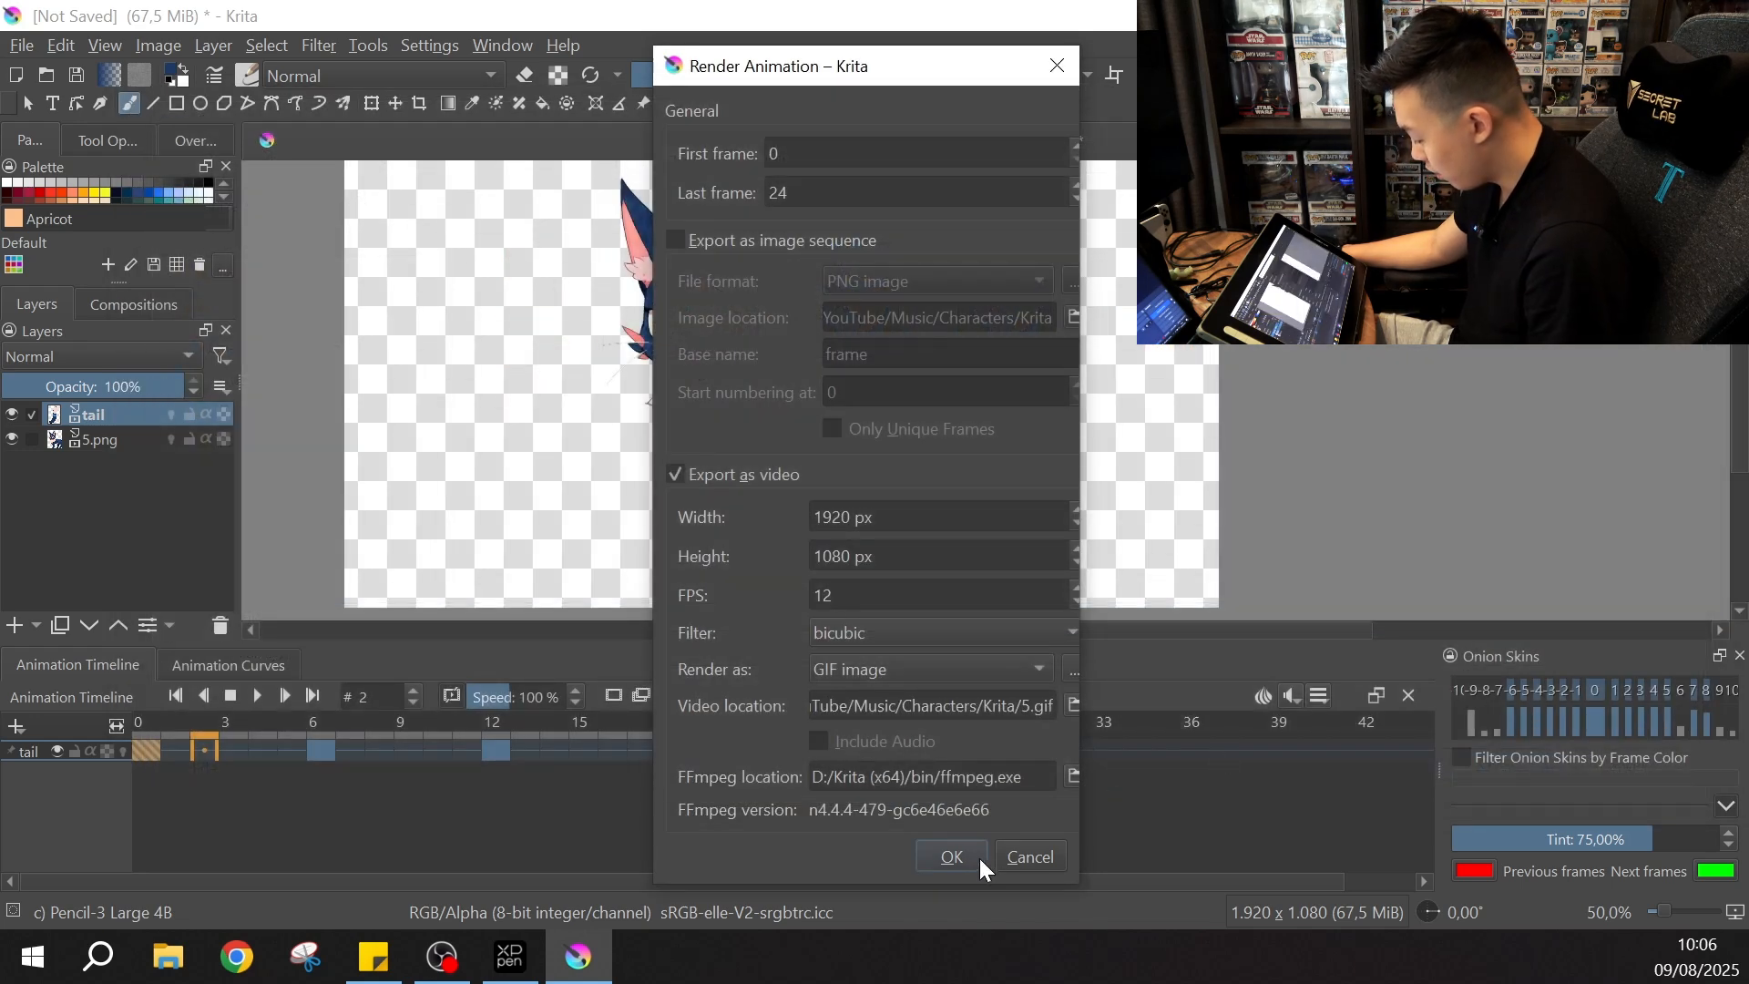
click(969, 854)
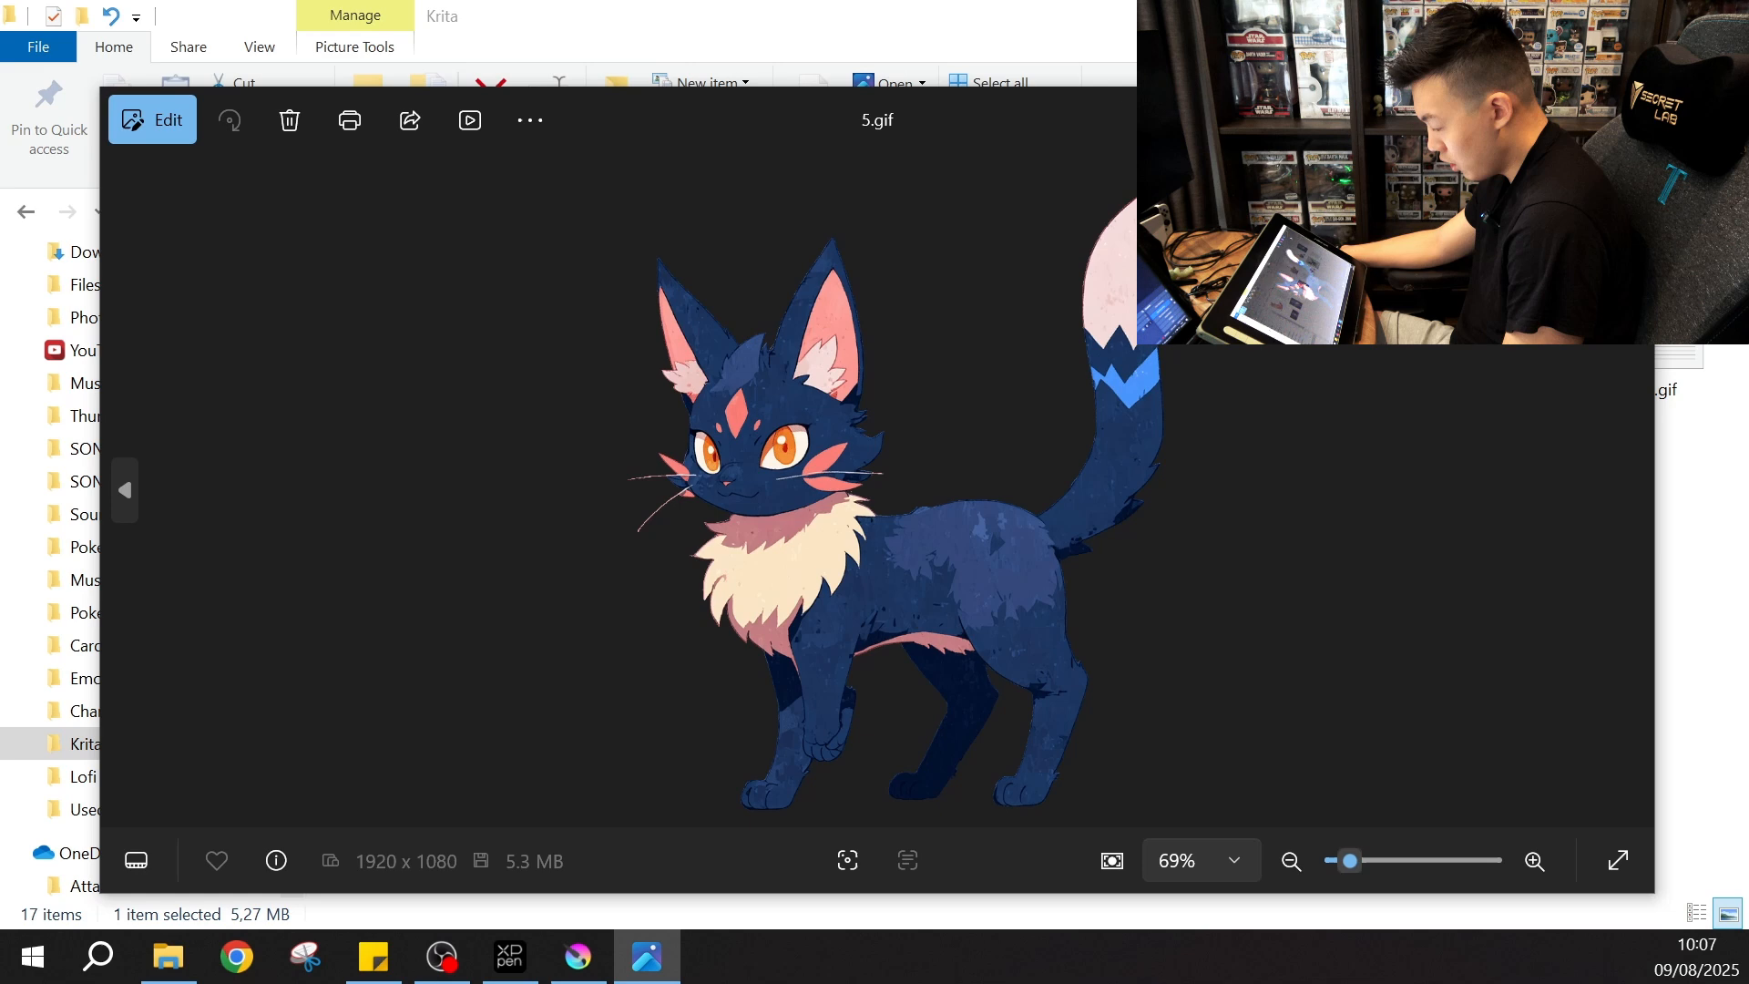
Step: Enlarge the image viewer window showing 5.gif to watch the rendered animation
double_click(931, 109)
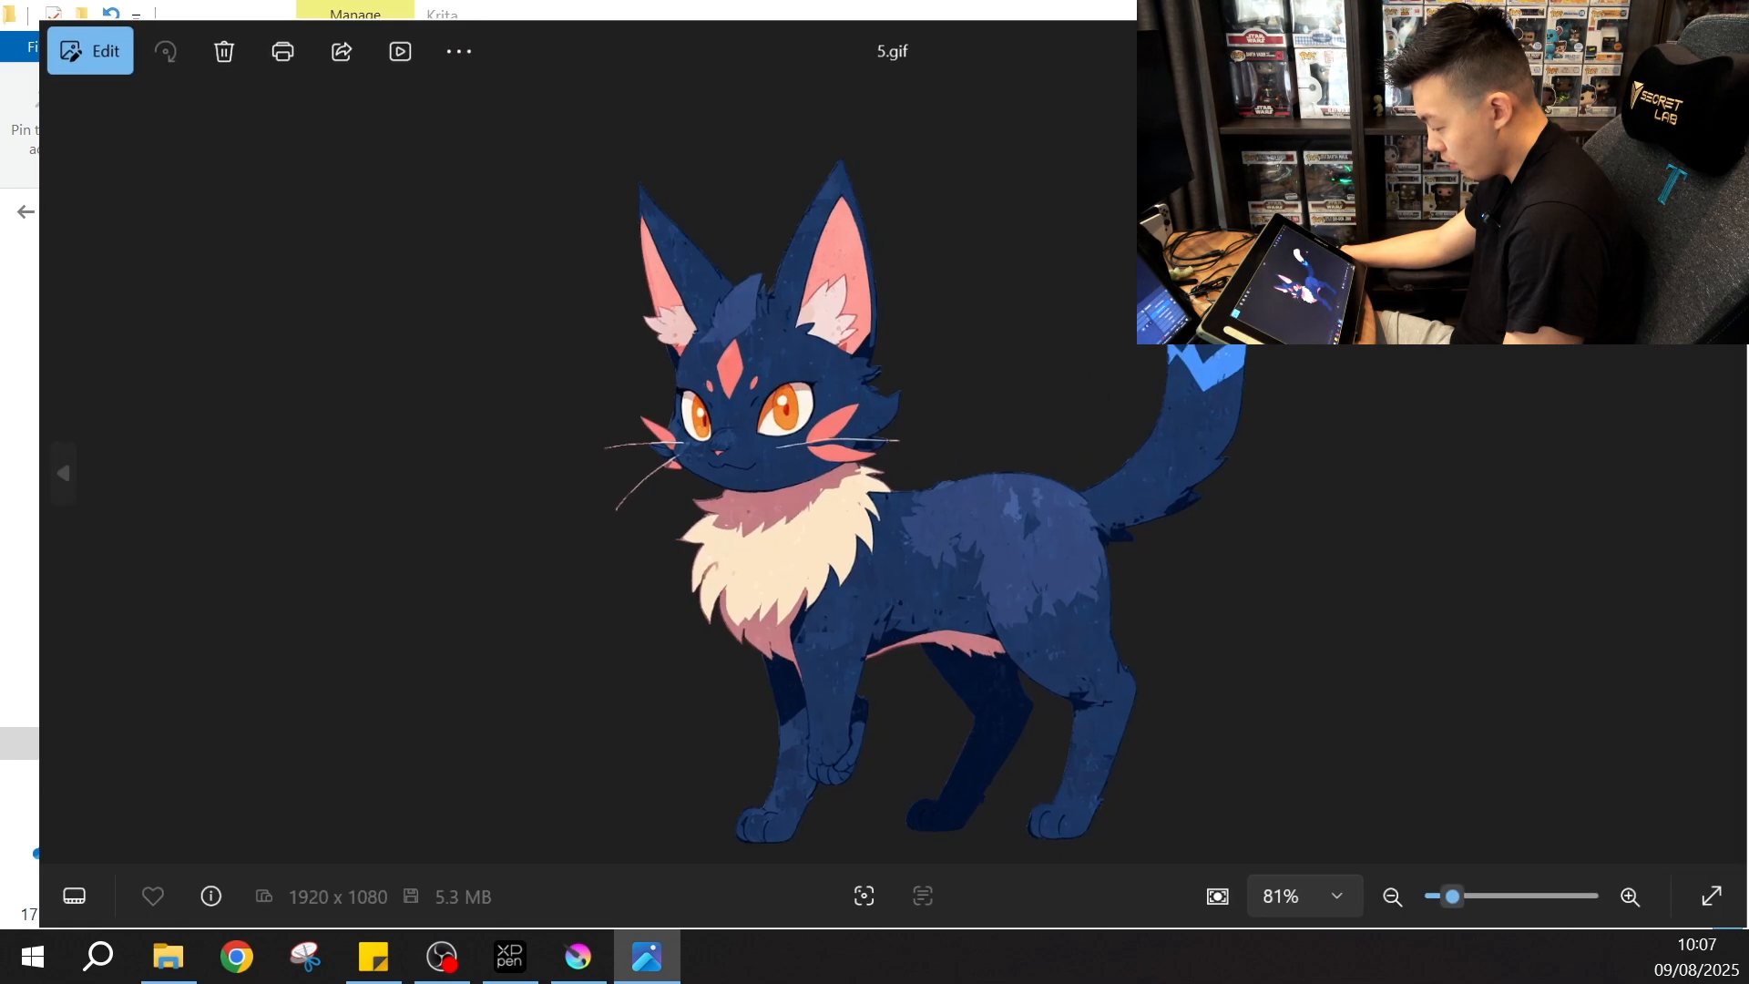